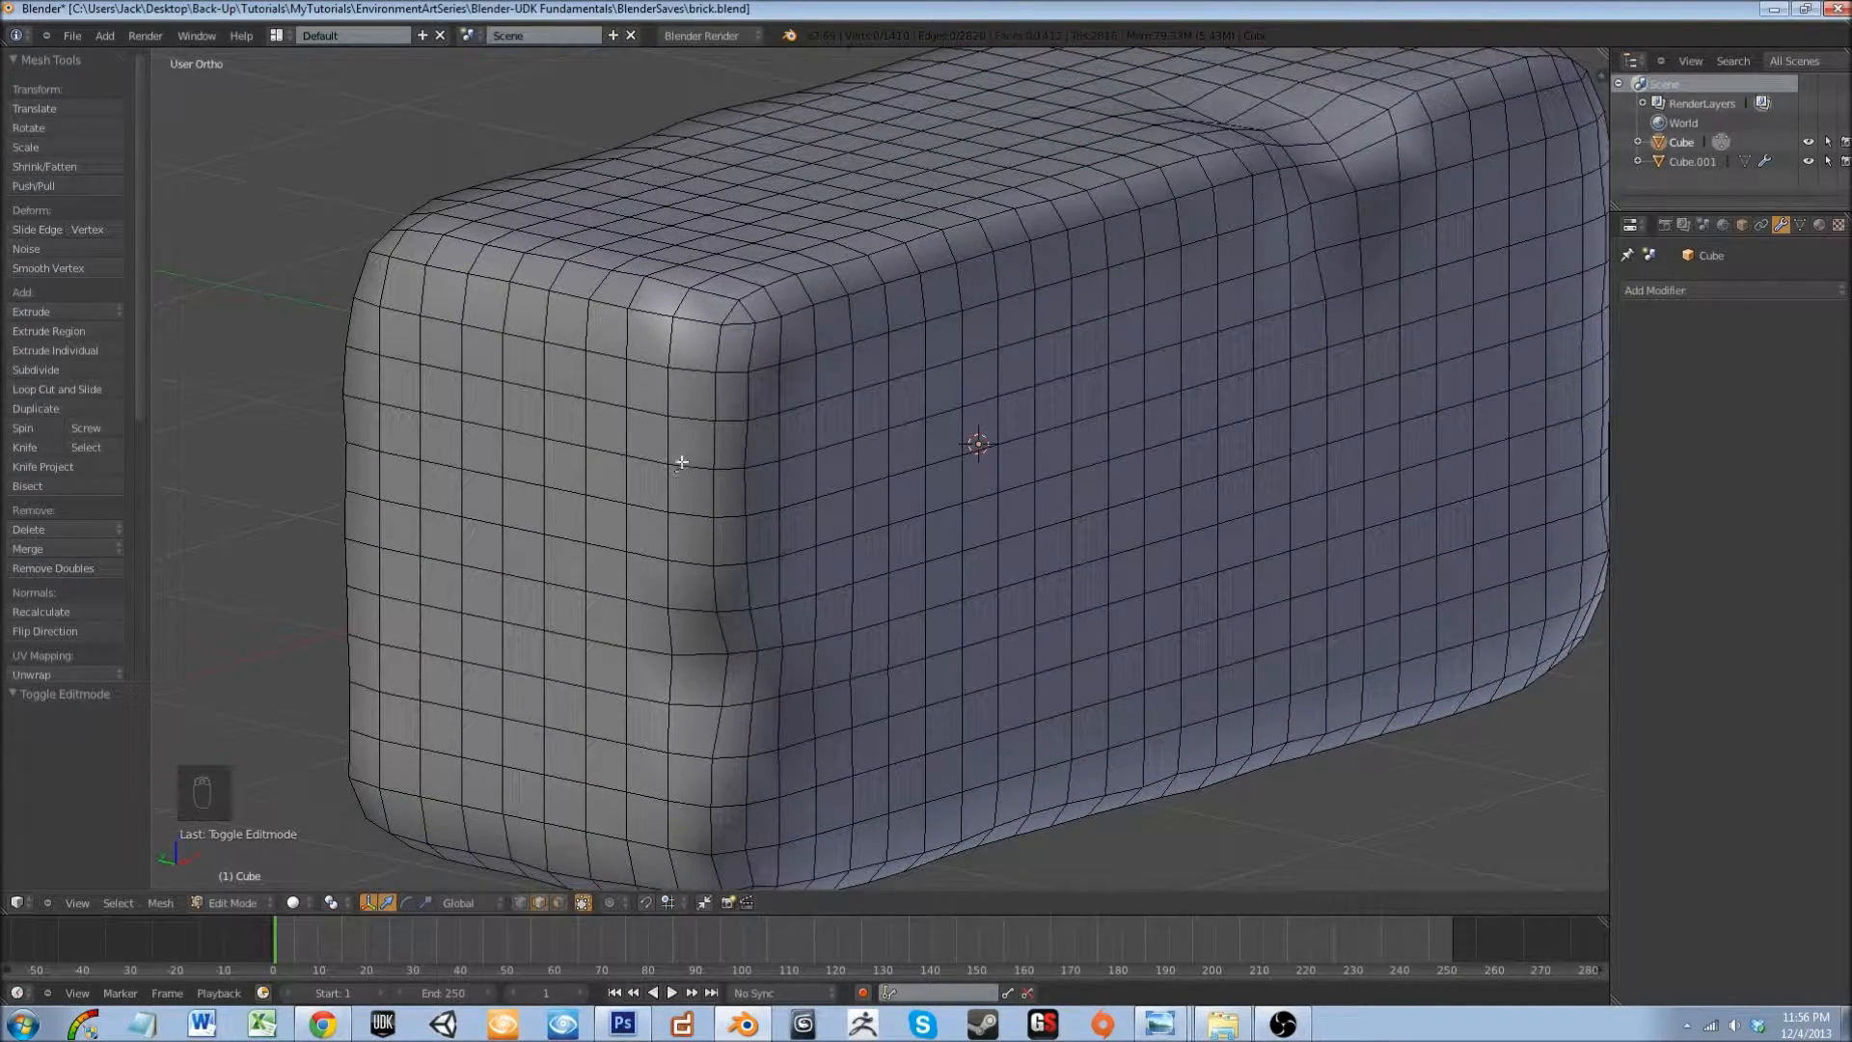
- Select the edge loops bordering both long side faces of the brick, mark them as seams, and deselect everything
mouse_move(807, 319)
middle_mouse_down()
mouse_move(715, 318)
mouse_move(800, 328)
middle_mouse_up()
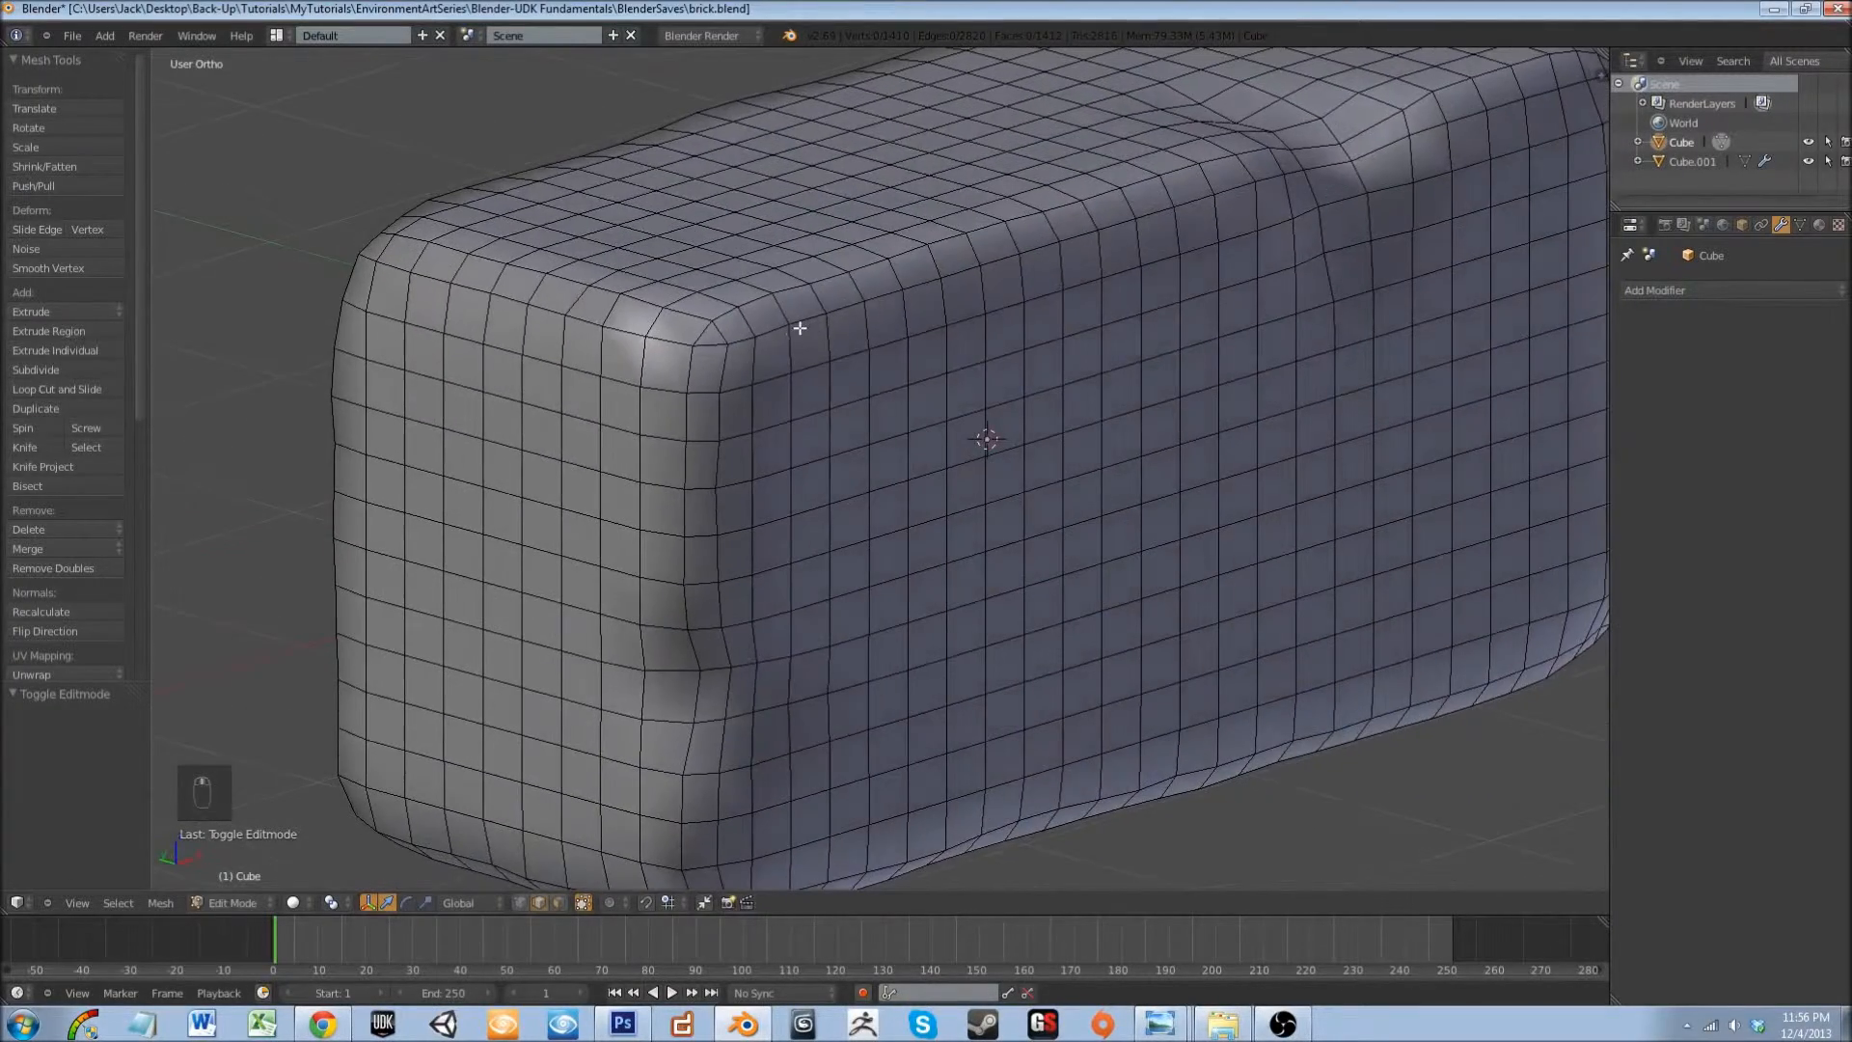
right_click(703, 329)
middle_click_drag(688, 350, 649, 249)
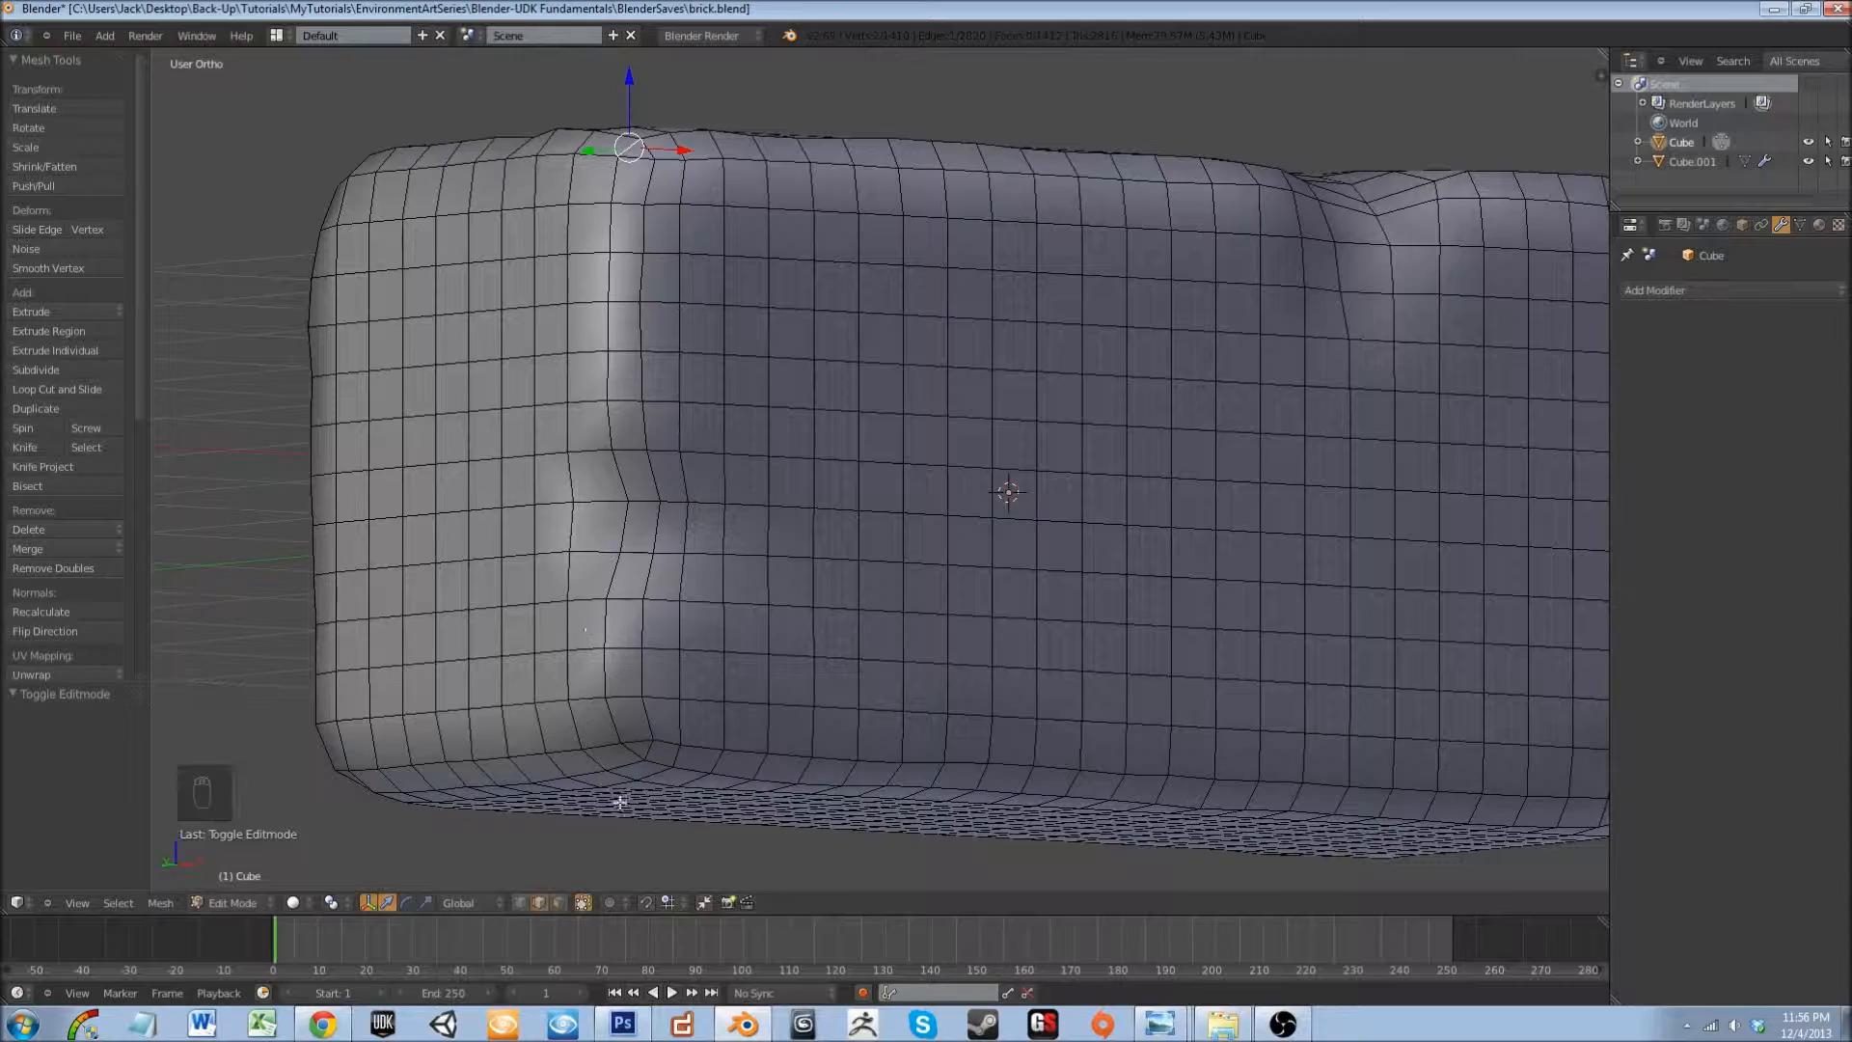
middle_click_drag(622, 533, 581, 364)
right_click(626, 353, "alt")
middle_click_drag(842, 634, 950, 516)
left_click(914, 429, "alt+shift")
middle_click_drag(898, 683, 721, 678)
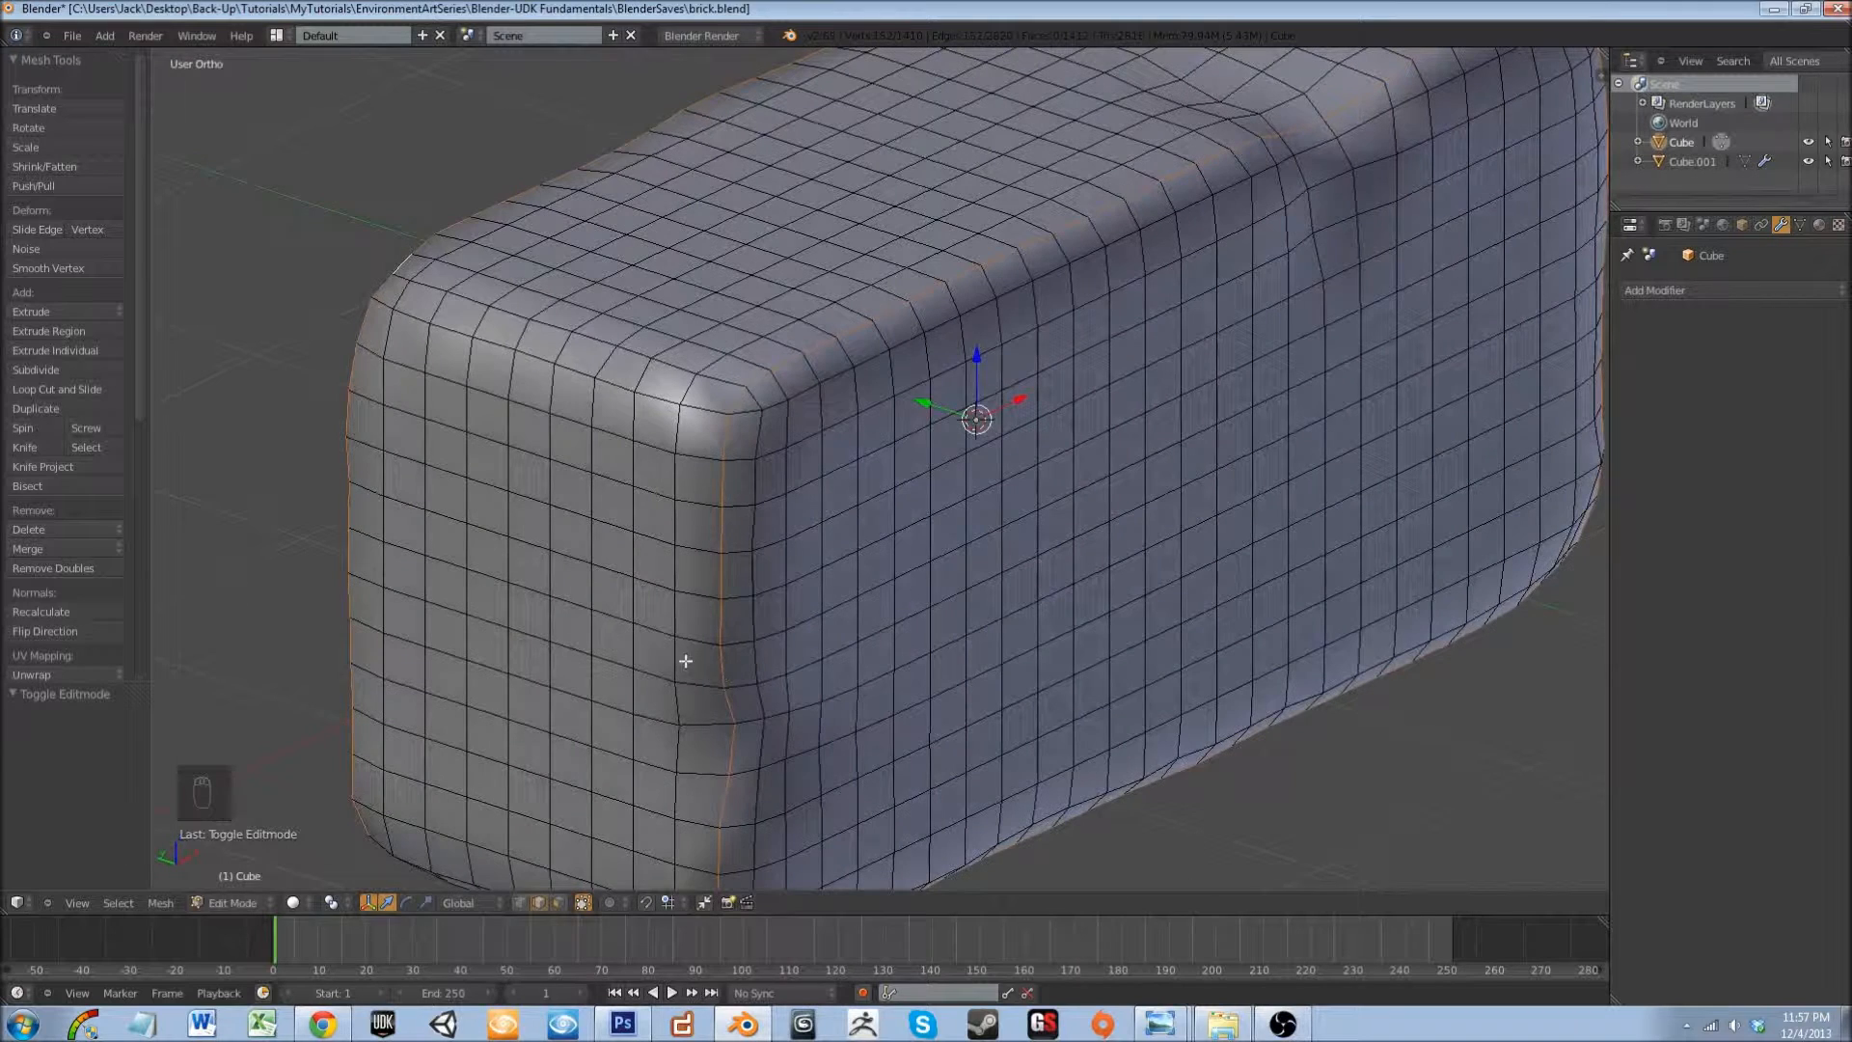
scroll(64, 501, "down", 4)
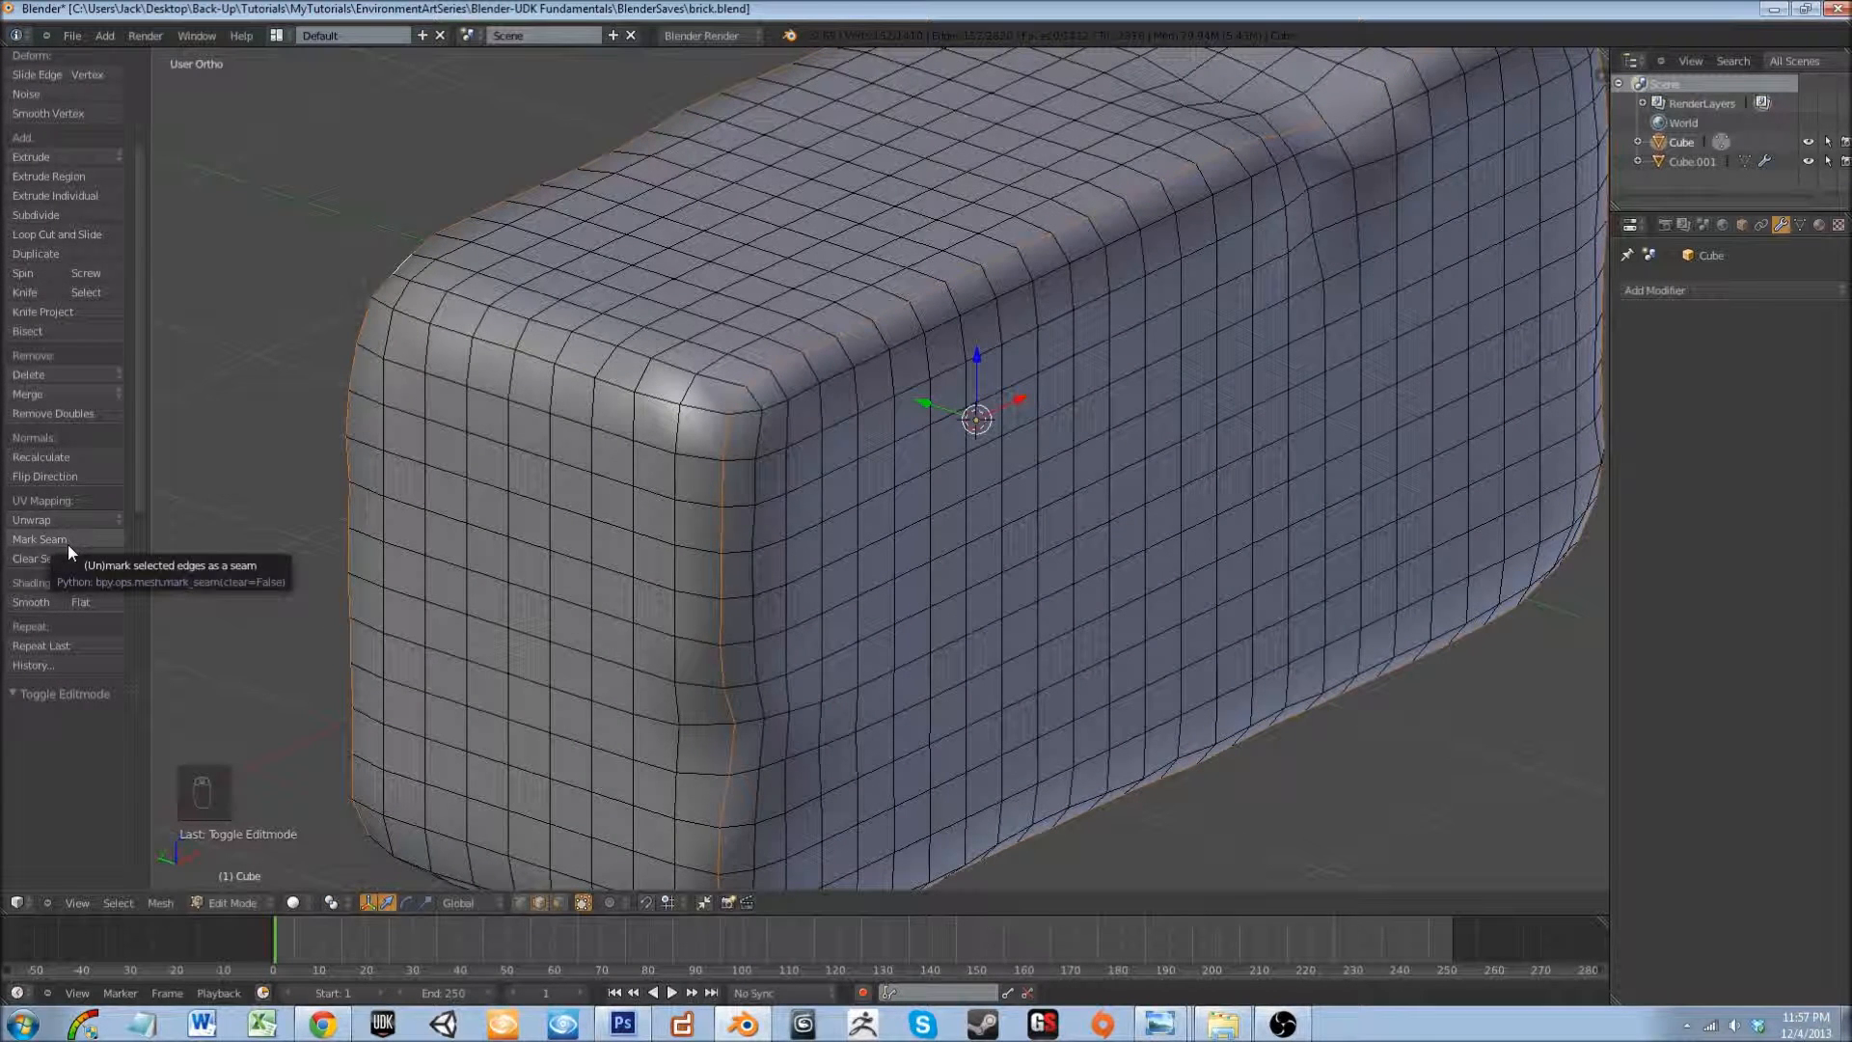
left_click(68, 543)
key("a")
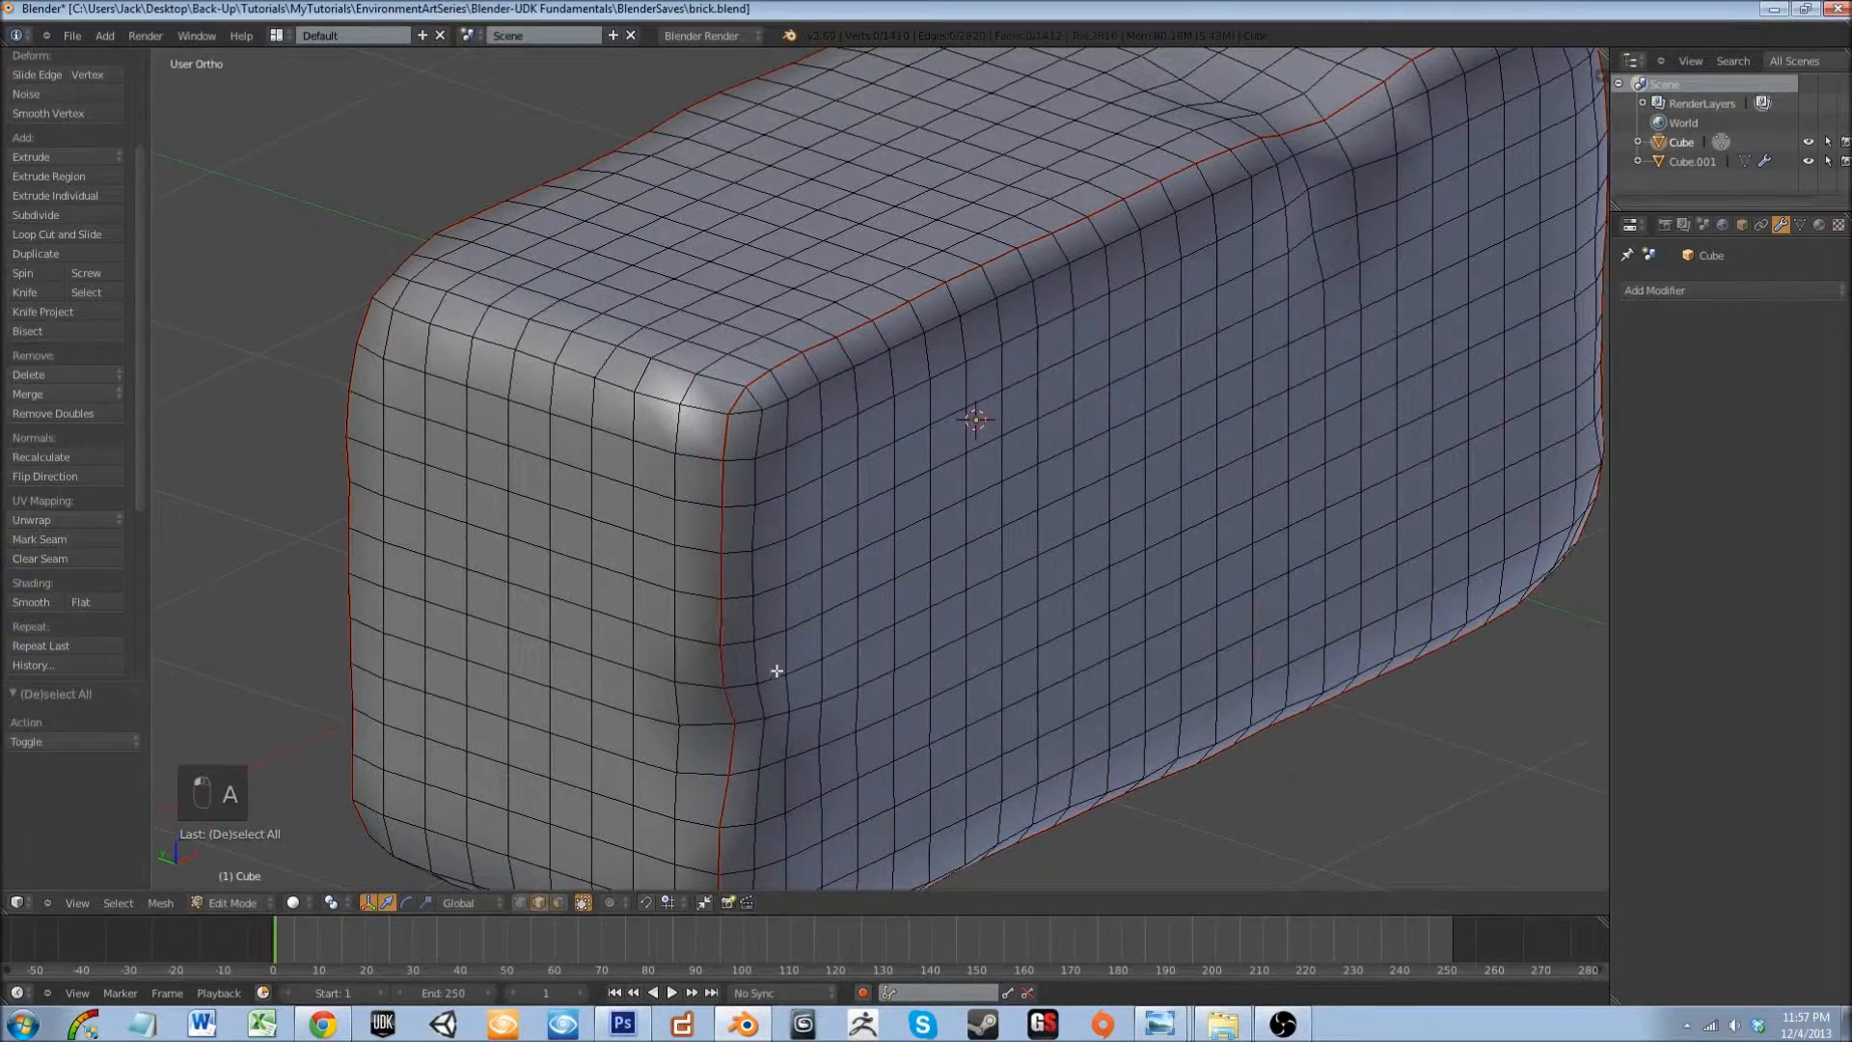
- Mark a single edge on the brick's top face as a seam
middle_click_drag(777, 662, 758, 643)
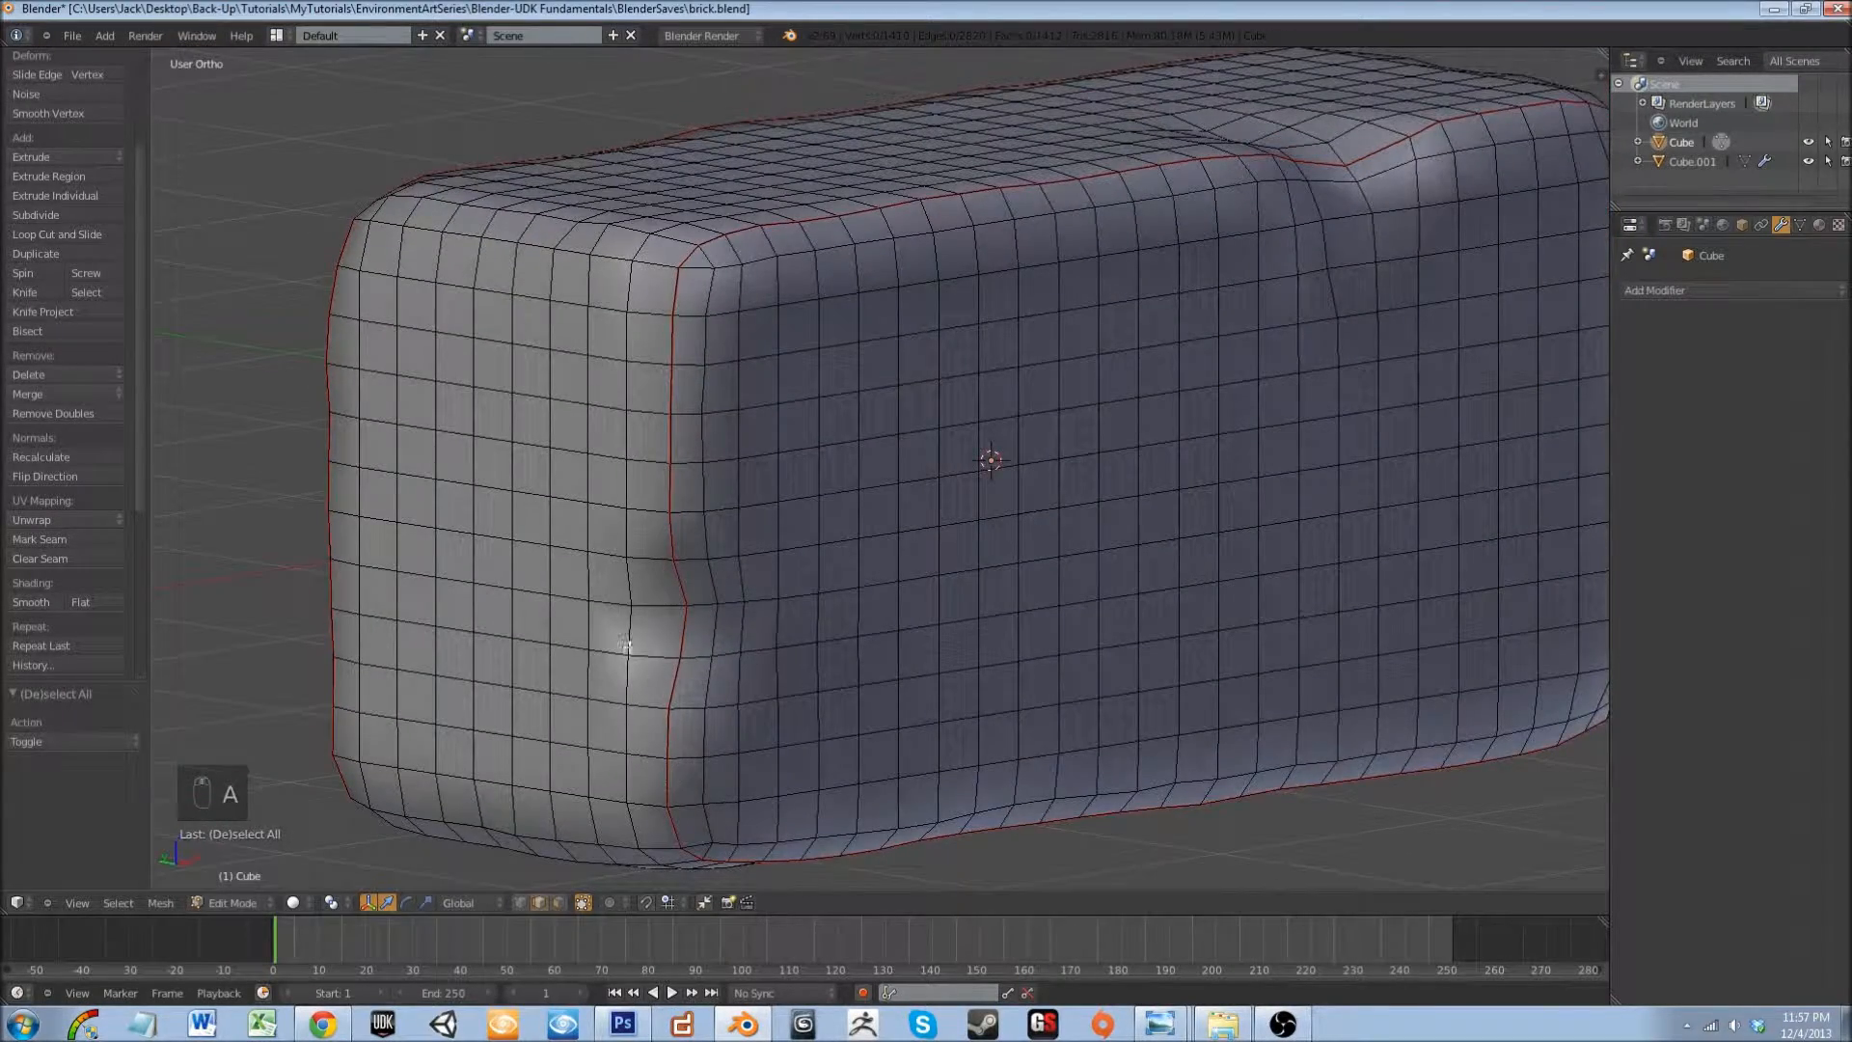
middle_click_drag(682, 434, 678, 445)
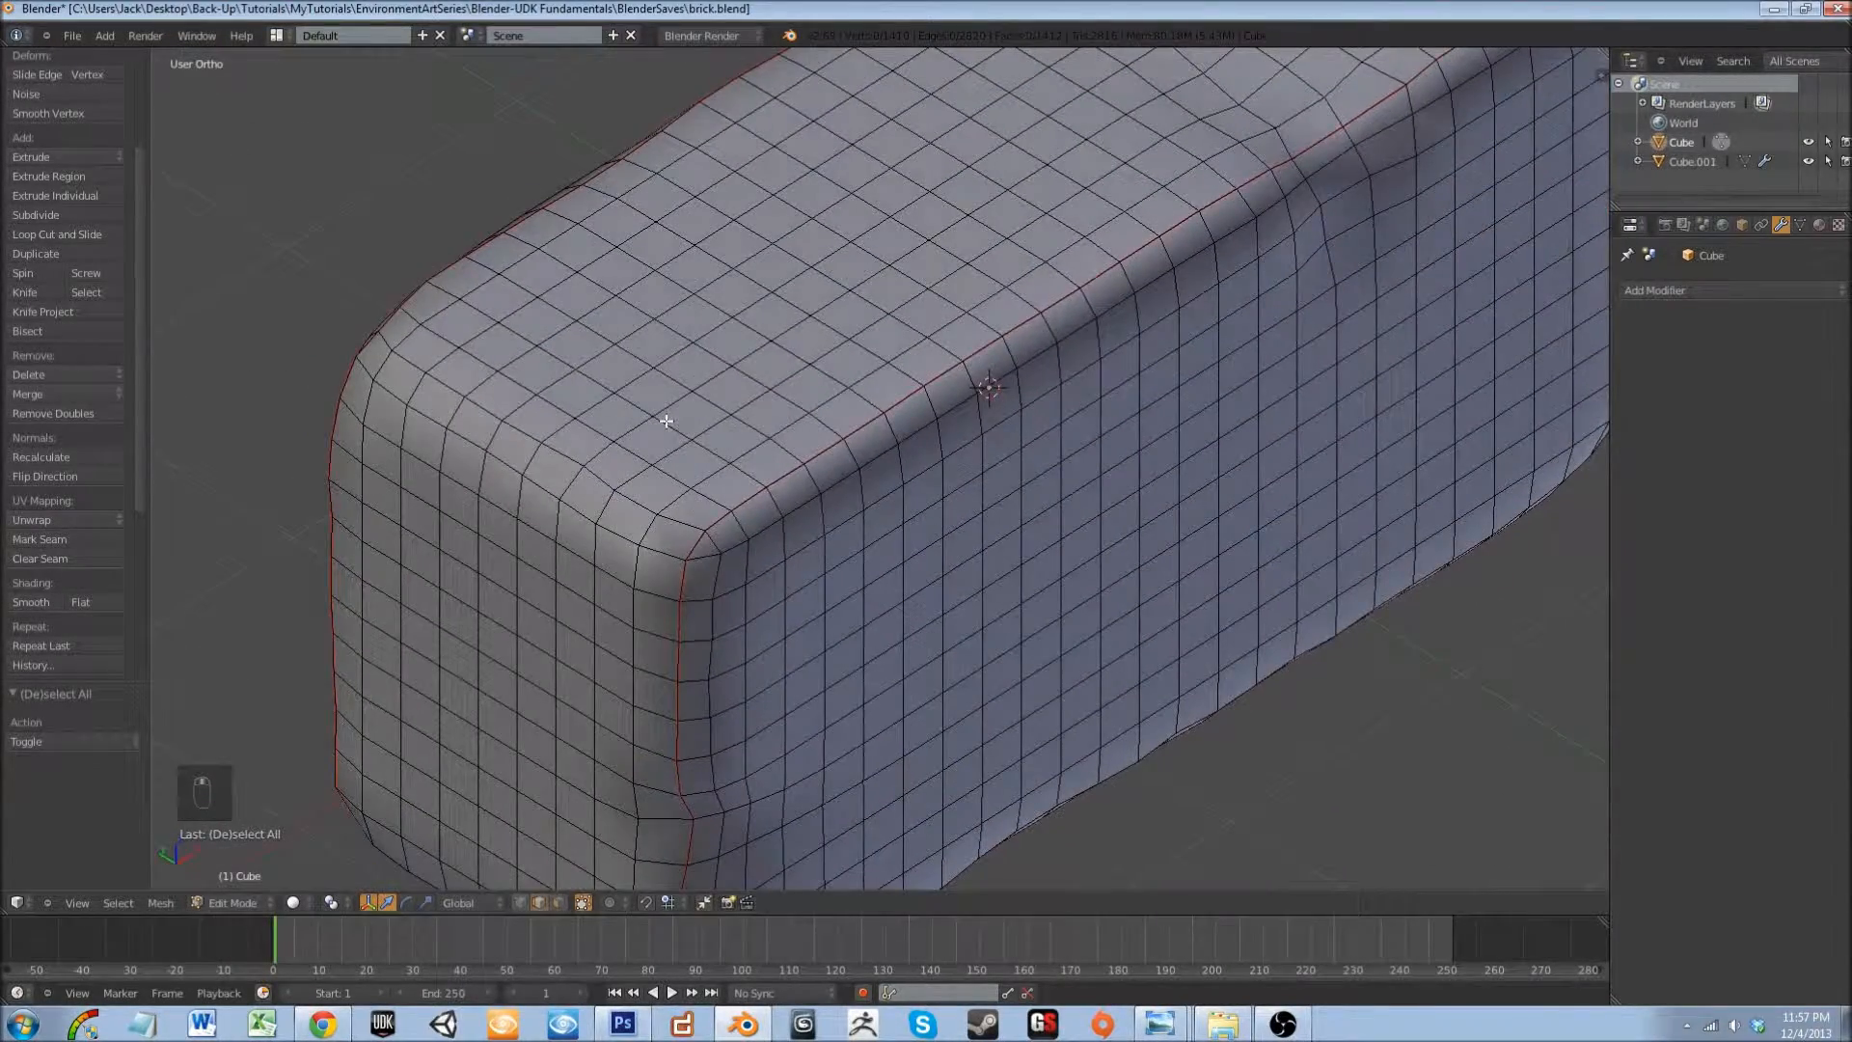
right_click(673, 425)
left_click(84, 546)
key("a")
- Clear the seam from the single edge on the brick's top face
middle_click_drag(753, 621, 700, 554)
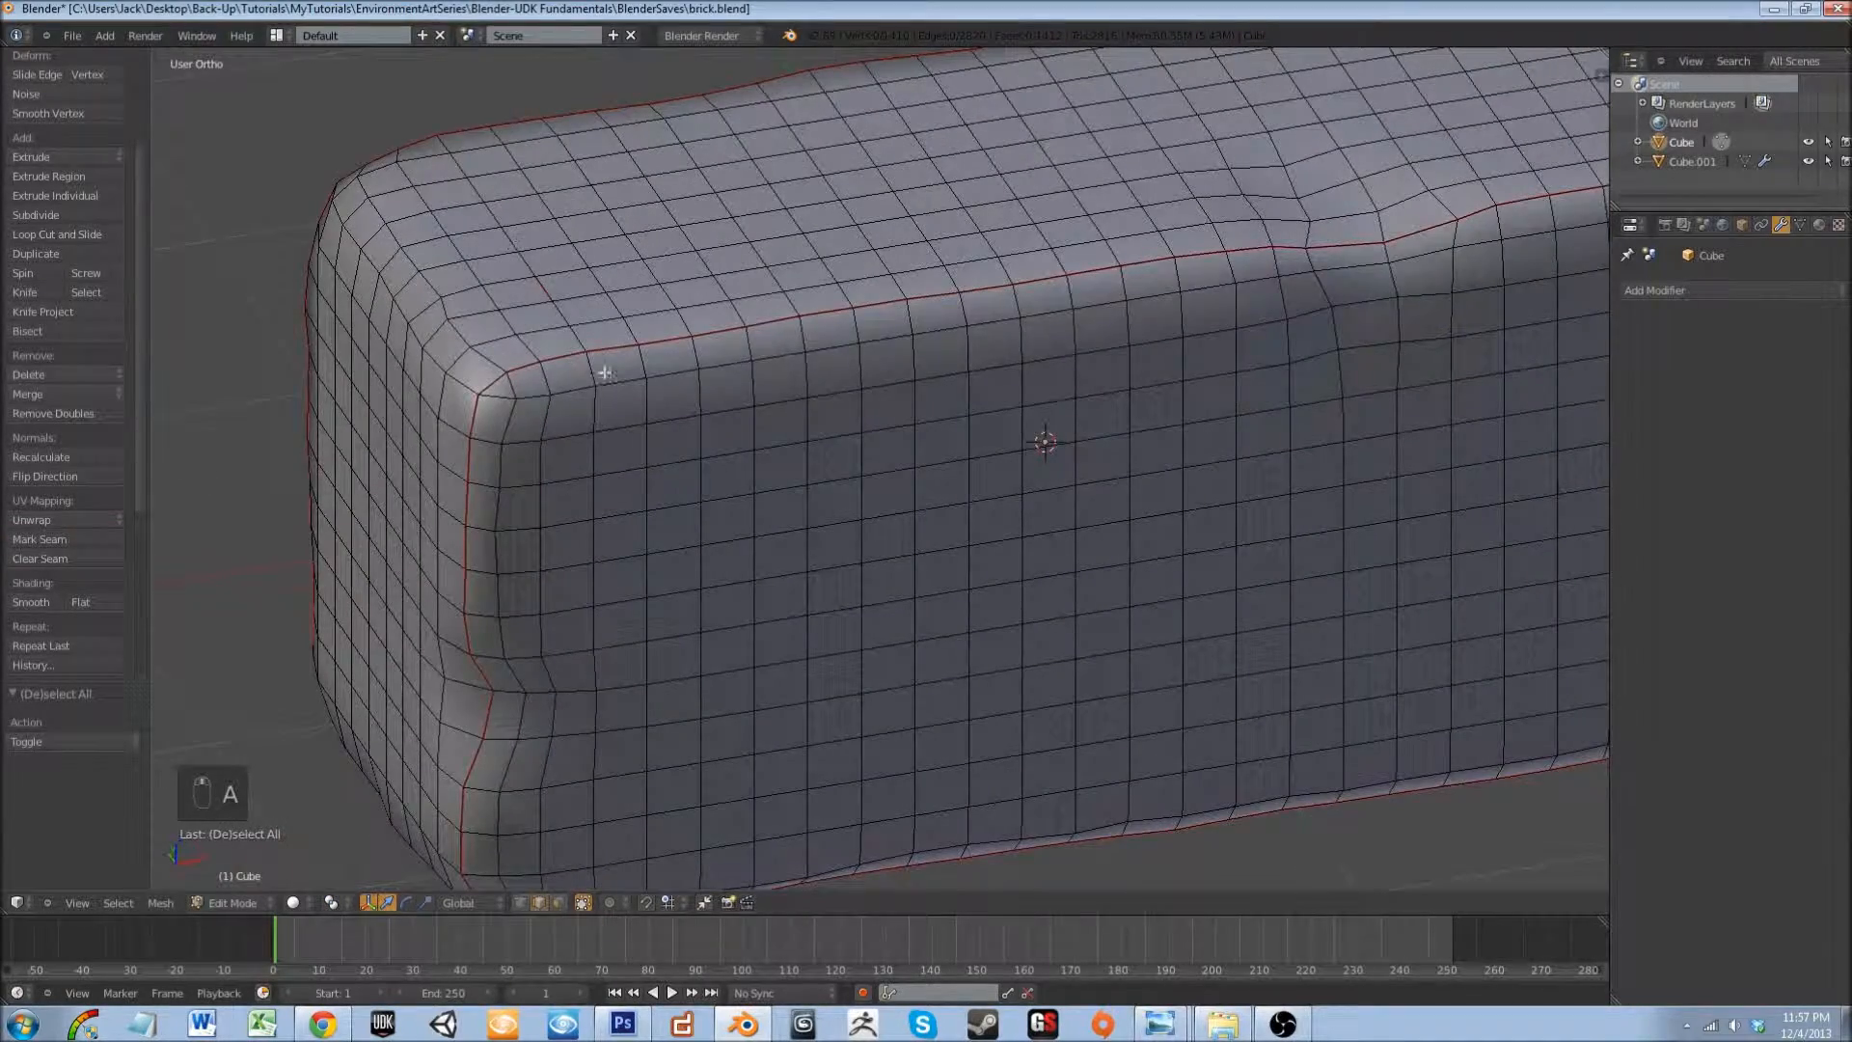
middle_click_drag(609, 280, 610, 369)
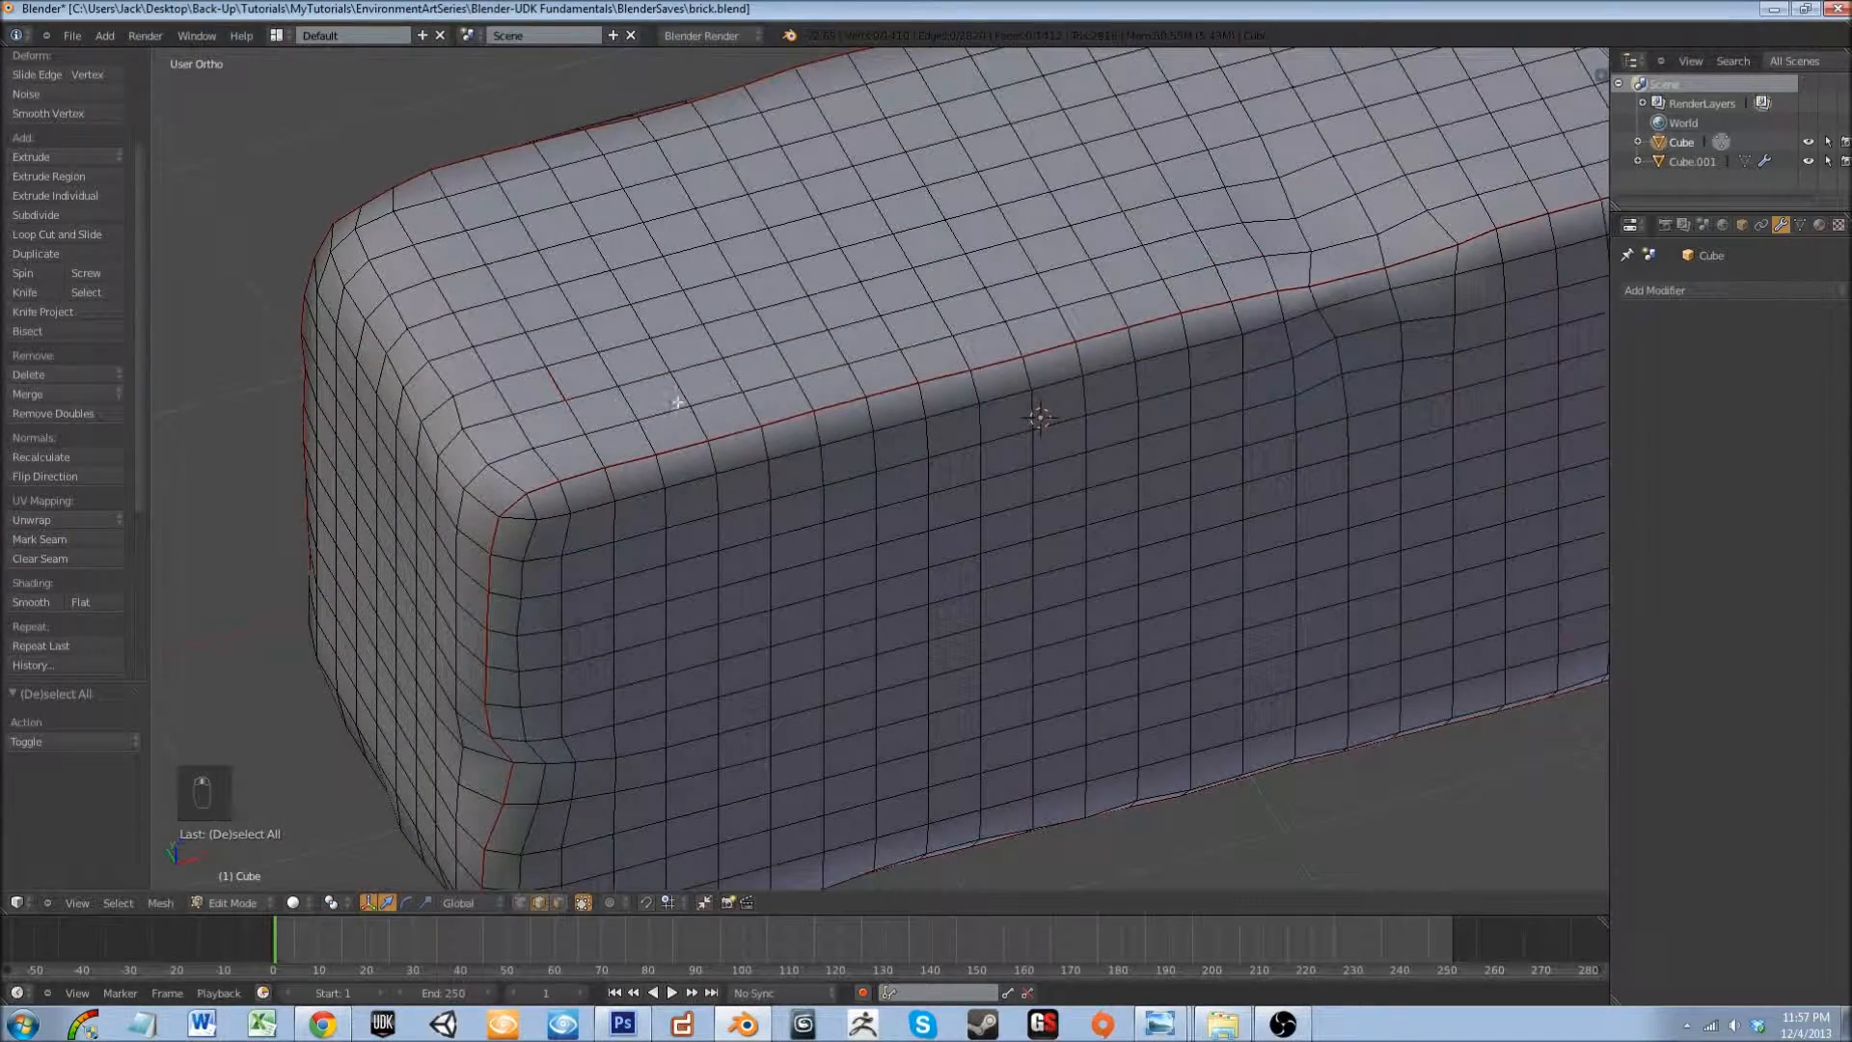
middle_click_drag(482, 392, 871, 545)
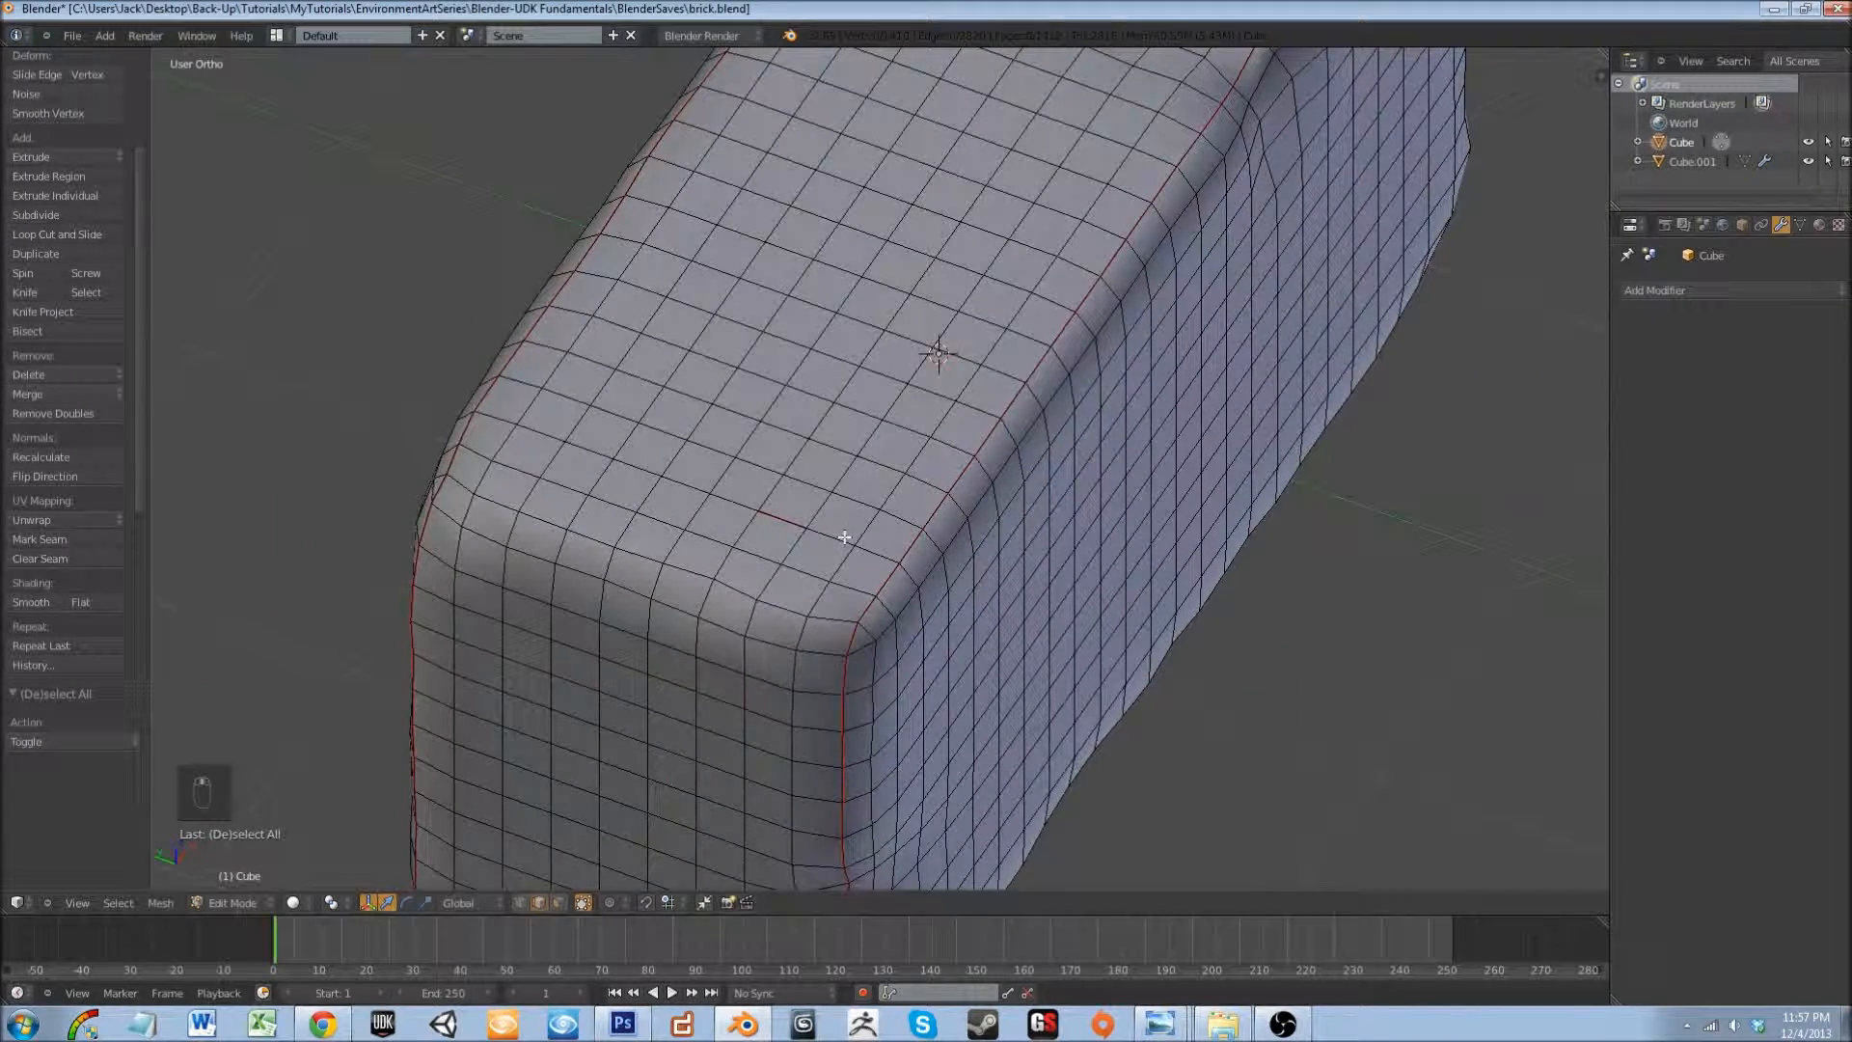
right_click(806, 530)
key("a")
middle_click_drag(794, 649, 605, 210)
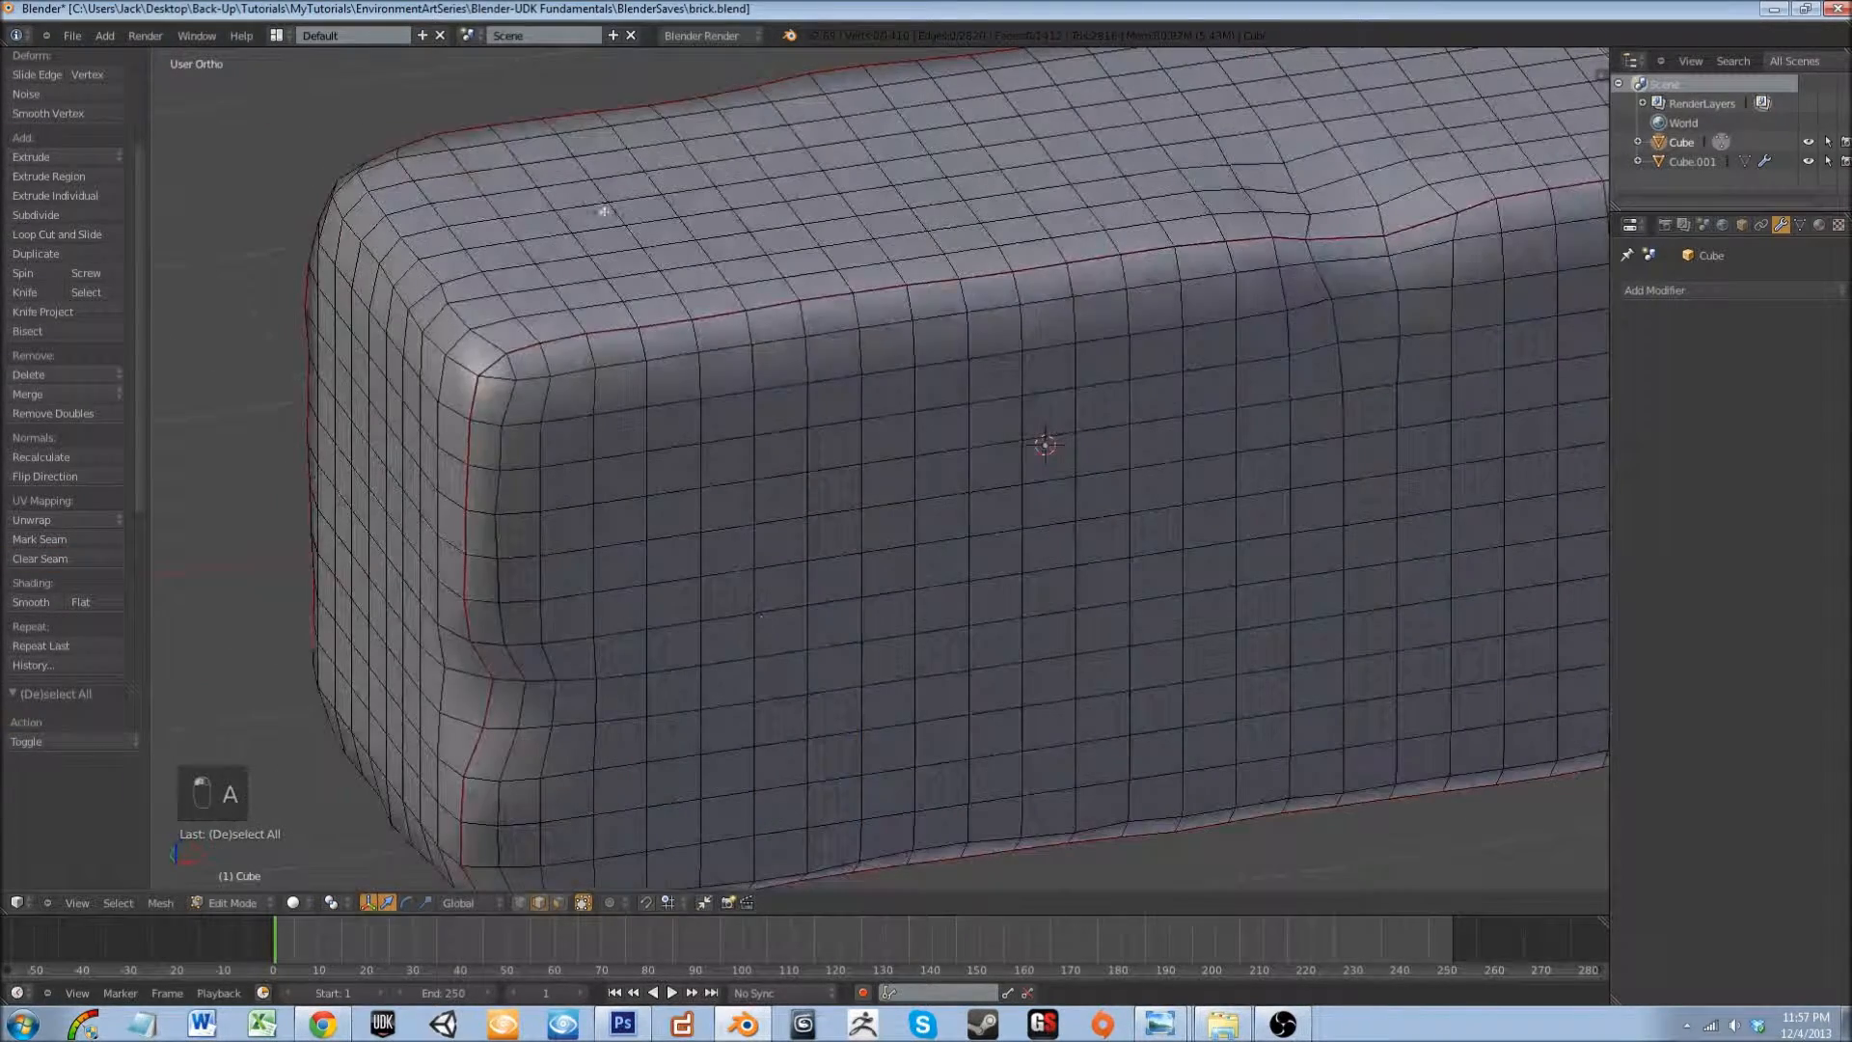
- Select the row of edges across the top of the notched short end, running between the two side seams
middle_click_drag(651, 508, 1246, 279)
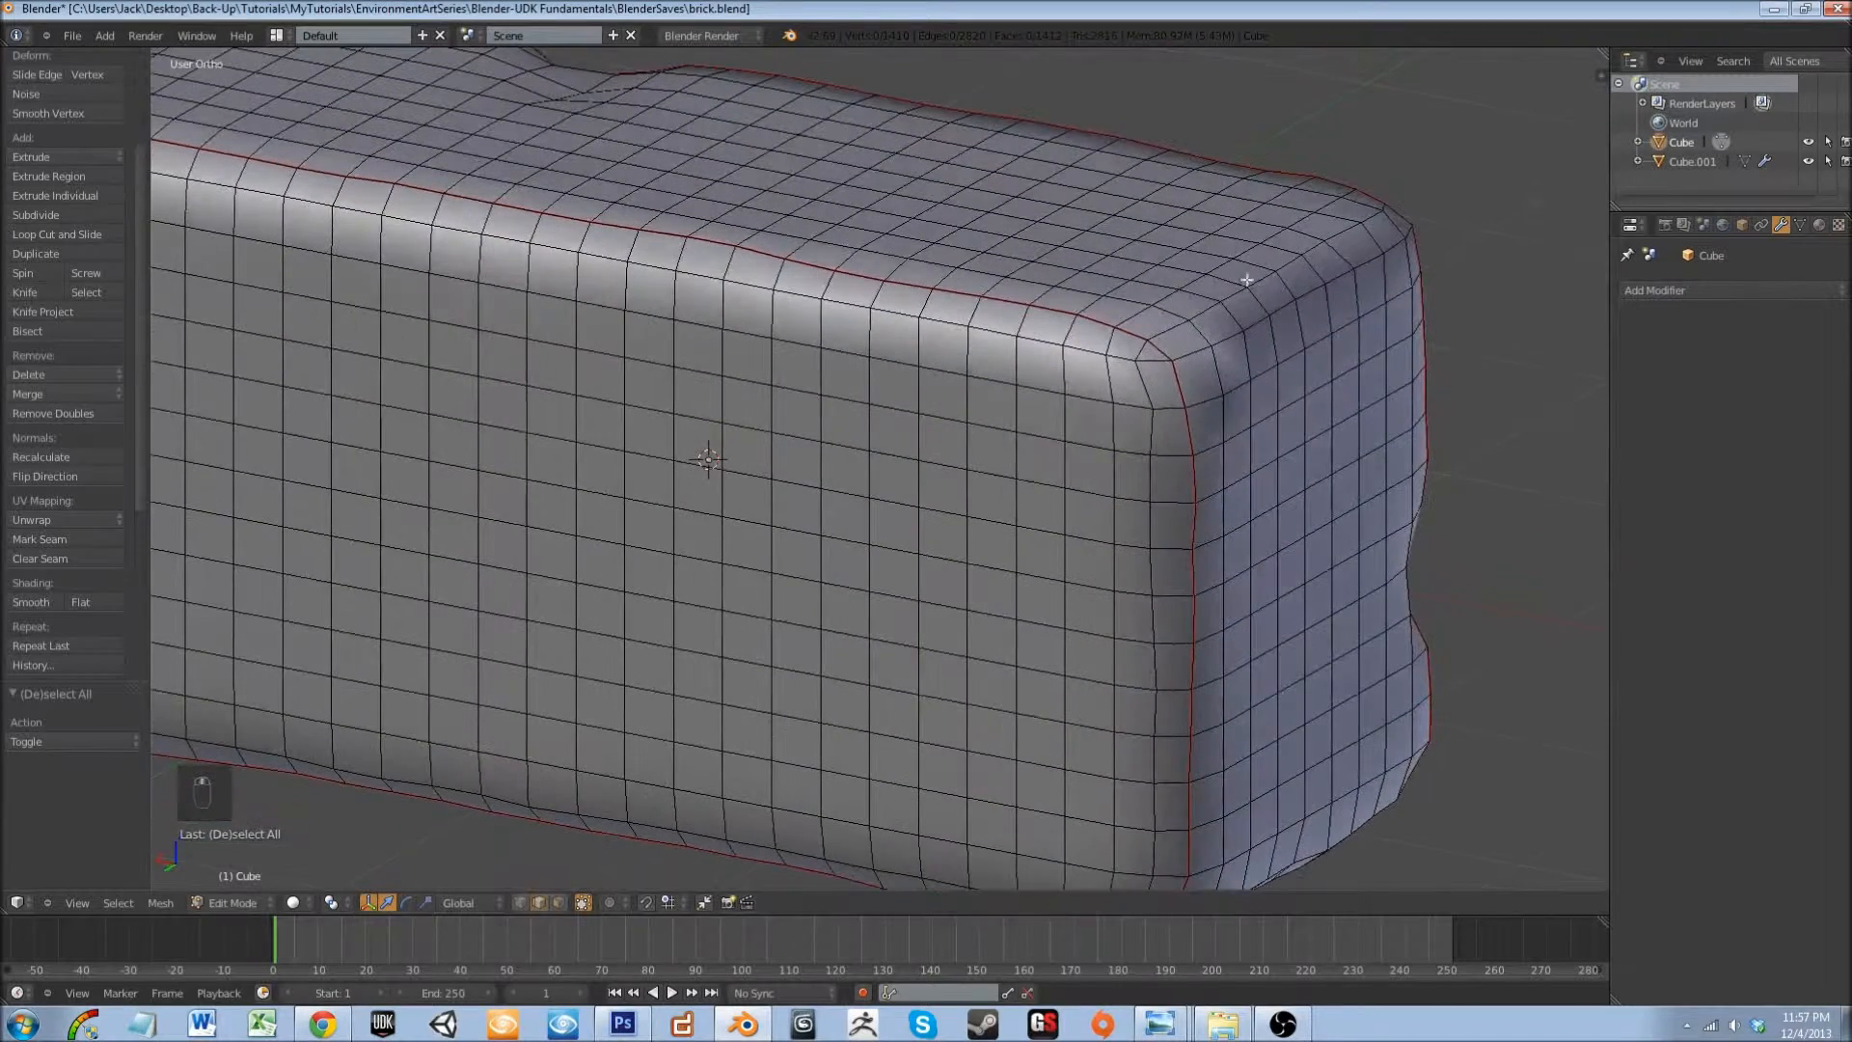
right_click(1174, 327)
right_click(1210, 310, "shift")
right_click(1245, 293, "shift")
right_click(1262, 282, "shift")
right_click(1278, 273, "shift")
right_click(1329, 246, "shift")
right_click(1356, 225, "shift")
right_click(1370, 218, "shift")
middle_click_drag(1370, 218, 1086, 512)
right_click(1113, 508, "shift")
- Add the row of edges along the bottom of the notched short end to the selection
middle_click_drag(963, 669, 874, 442)
right_click(849, 433, "shift")
right_click(933, 470, "shift")
right_click(1003, 494, "shift")
right_click(1030, 511, "shift")
right_click(1059, 520, "shift")
- Add the row of edges along the bottom of the opposite short end to the selection
middle_click_drag(1061, 522, 753, 480)
middle_click_drag(440, 580, 662, 487)
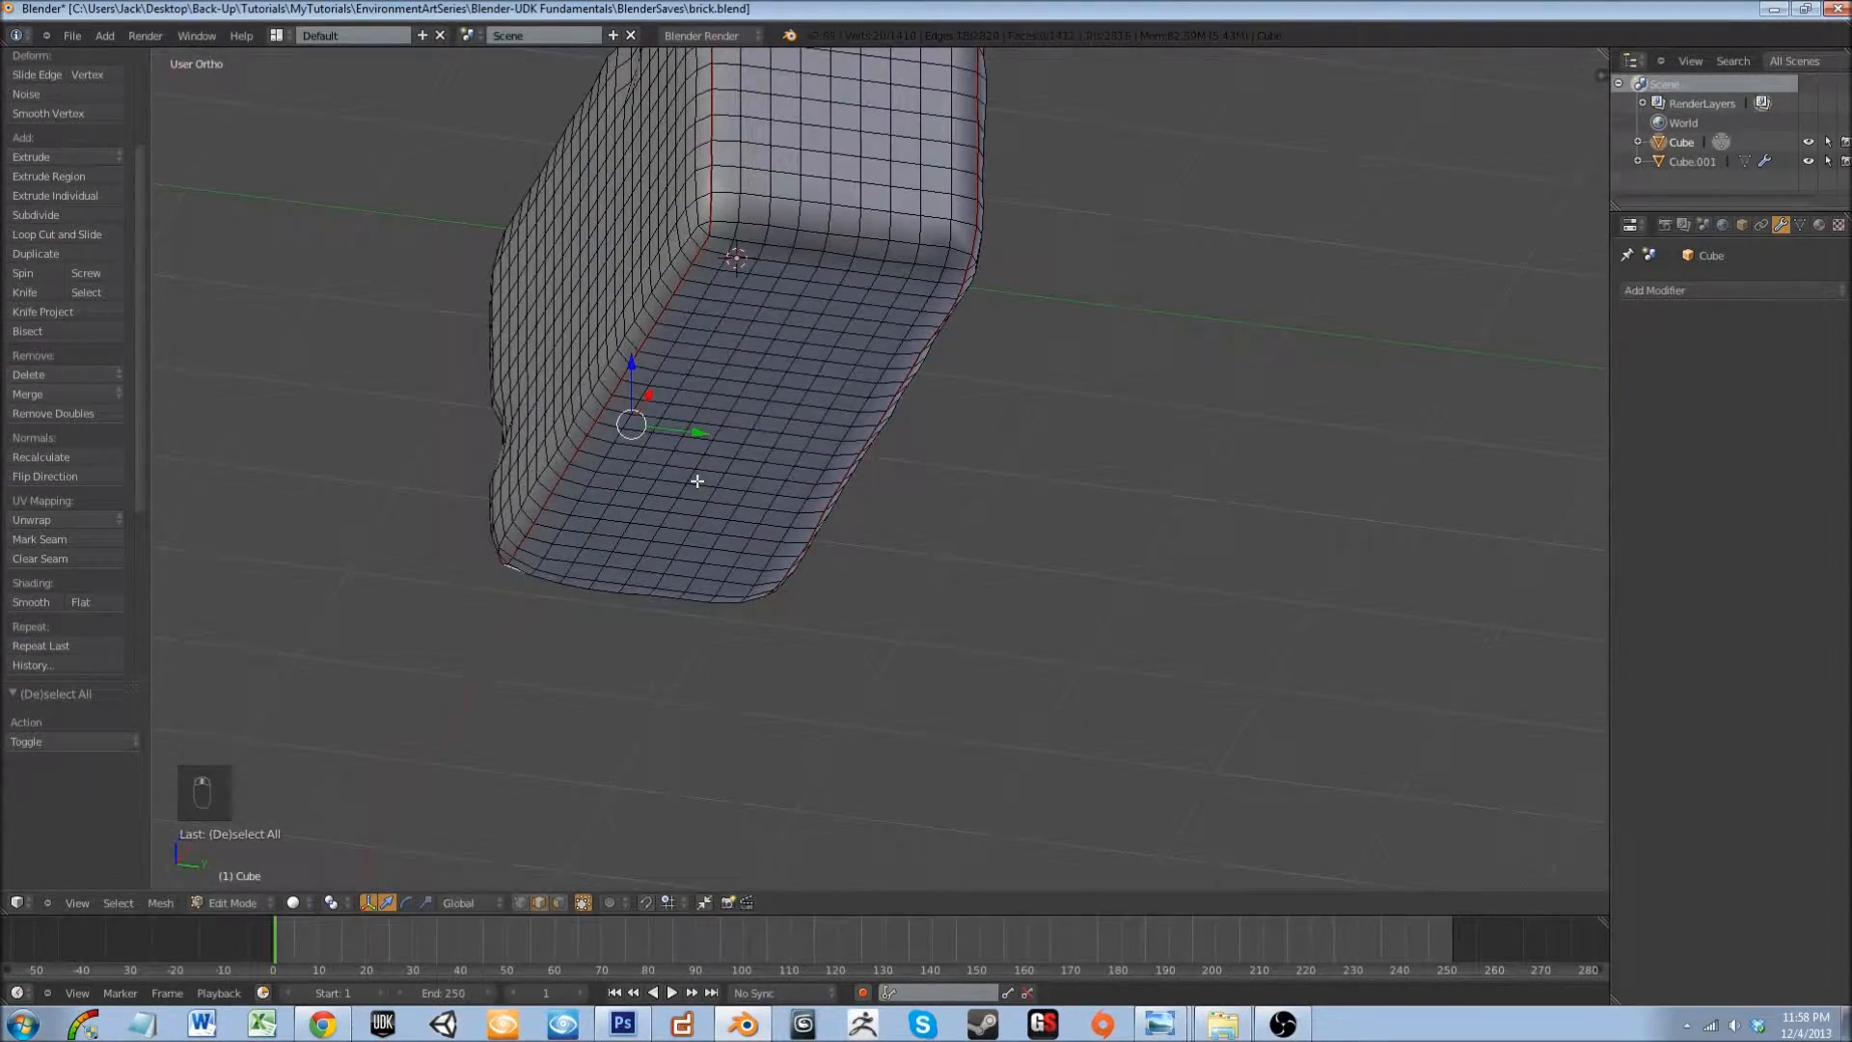
middle_click_drag(697, 477, 804, 446)
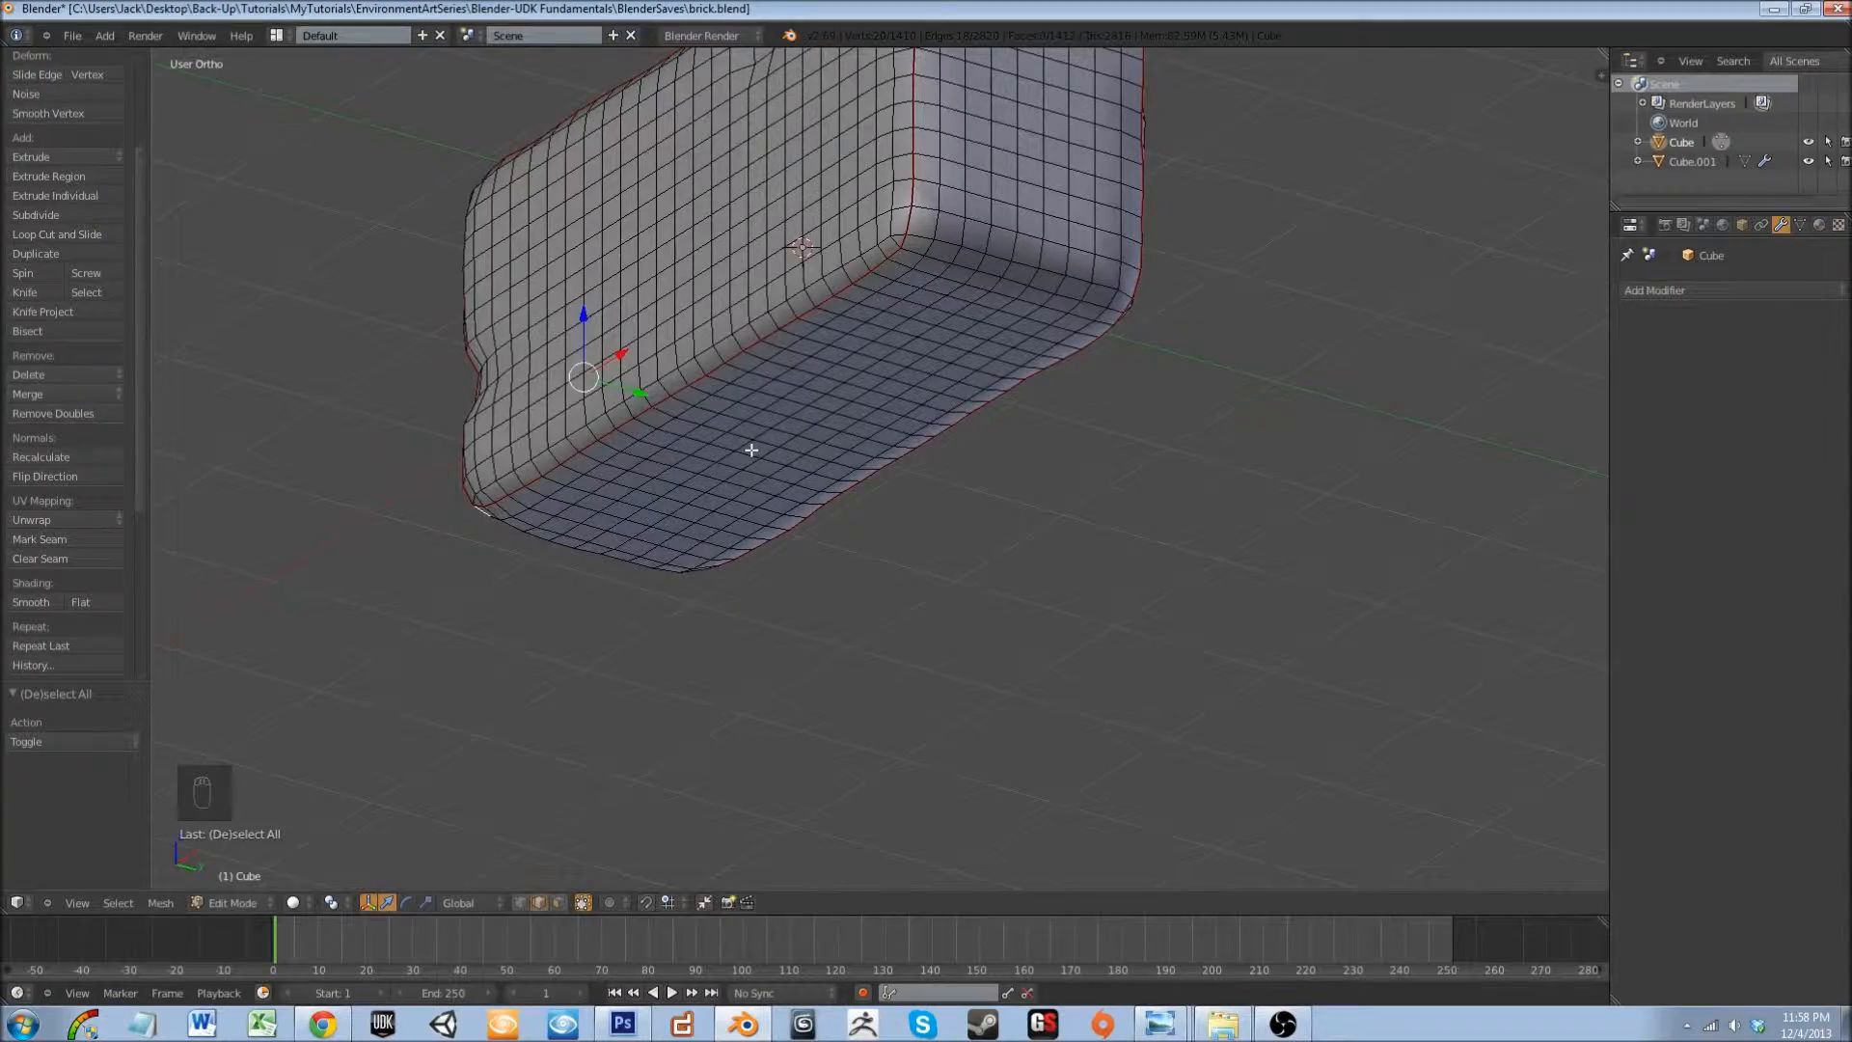
key("KP_Decimal")
middle_click_drag(1260, 269, 755, 593)
scroll(755, 593, "up", 5)
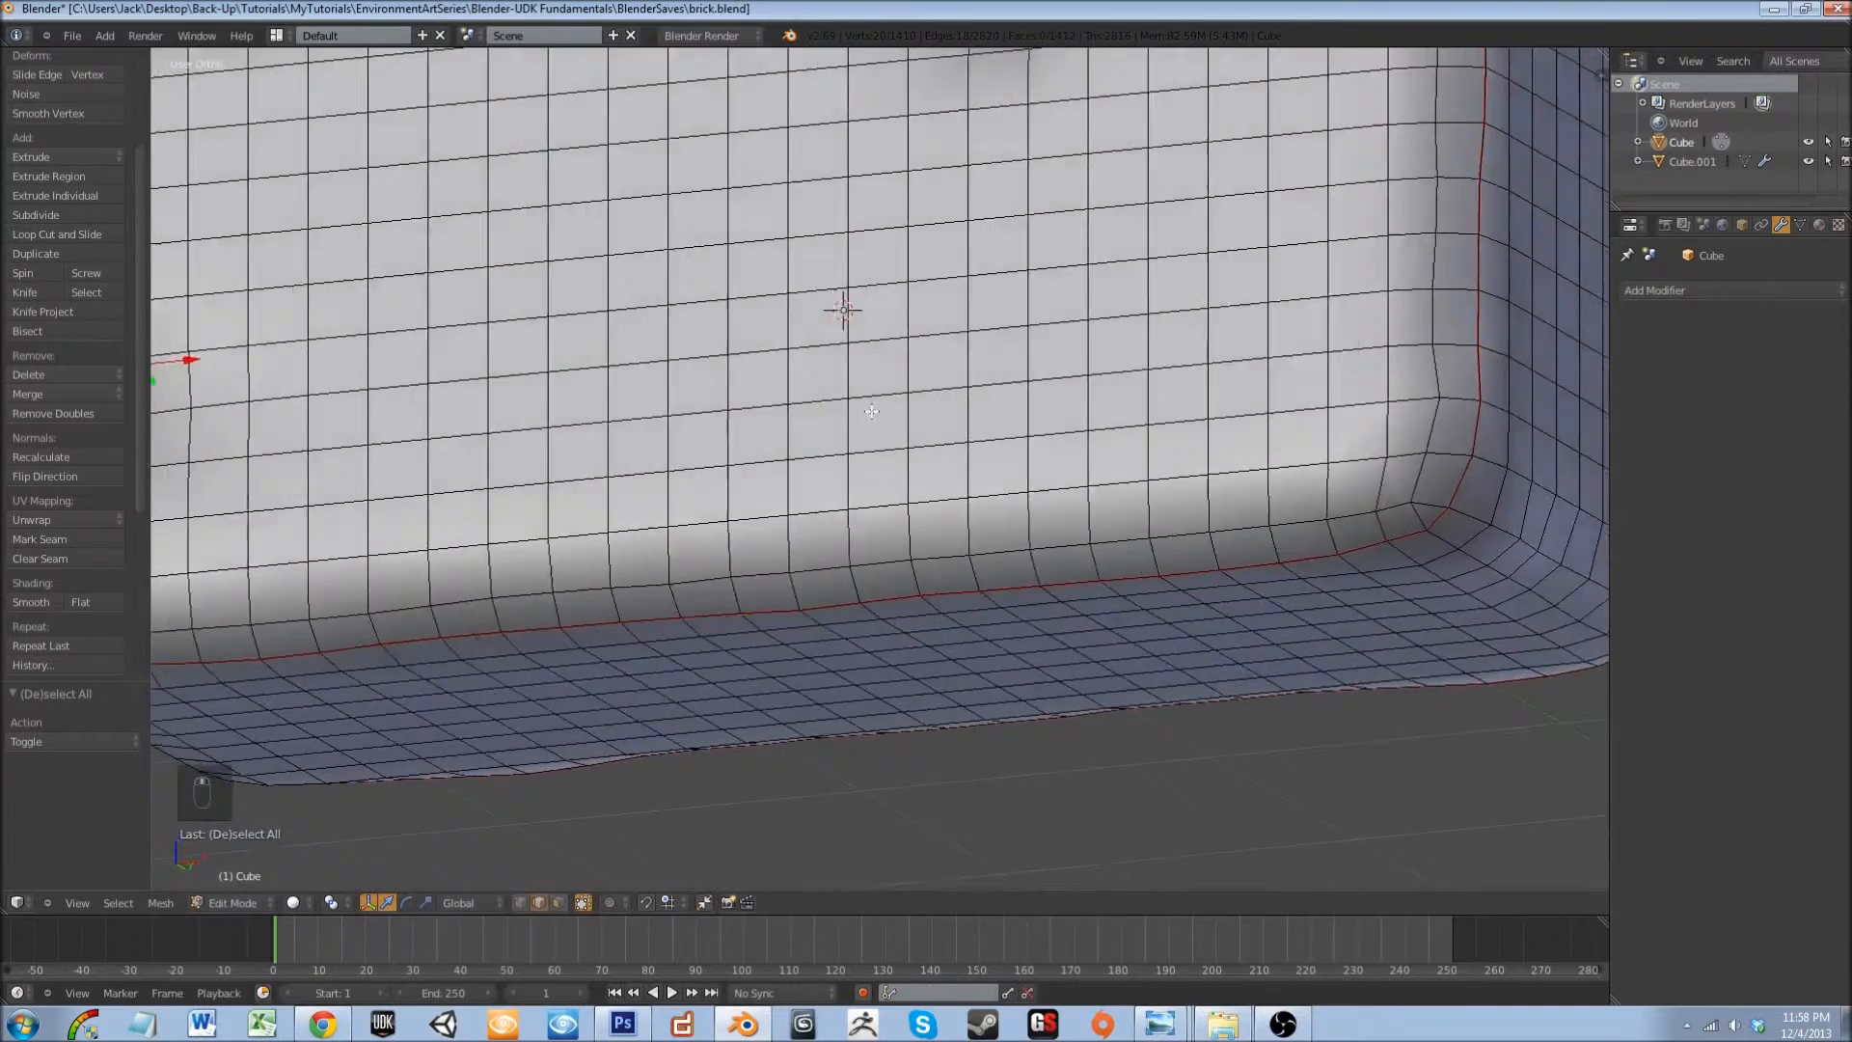
middle_click_drag(871, 411, 970, 490)
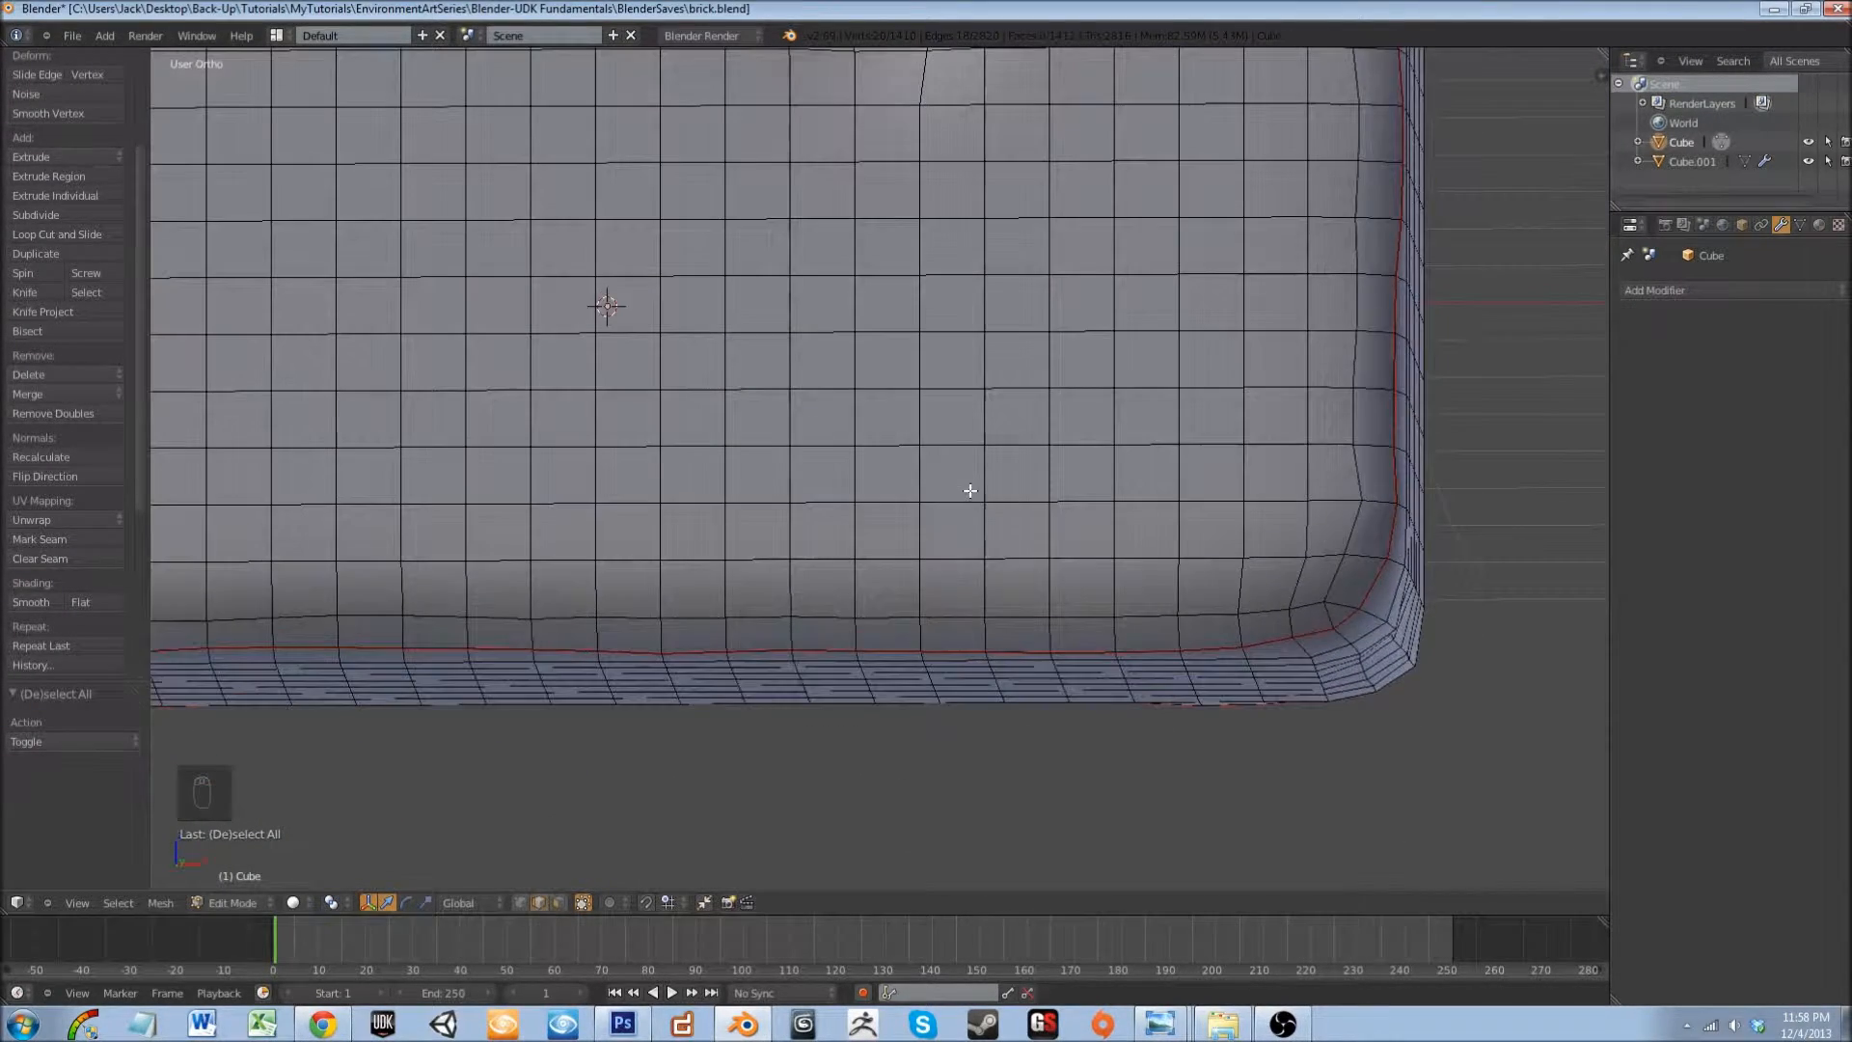
middle_click_drag(1341, 681, 1169, 714)
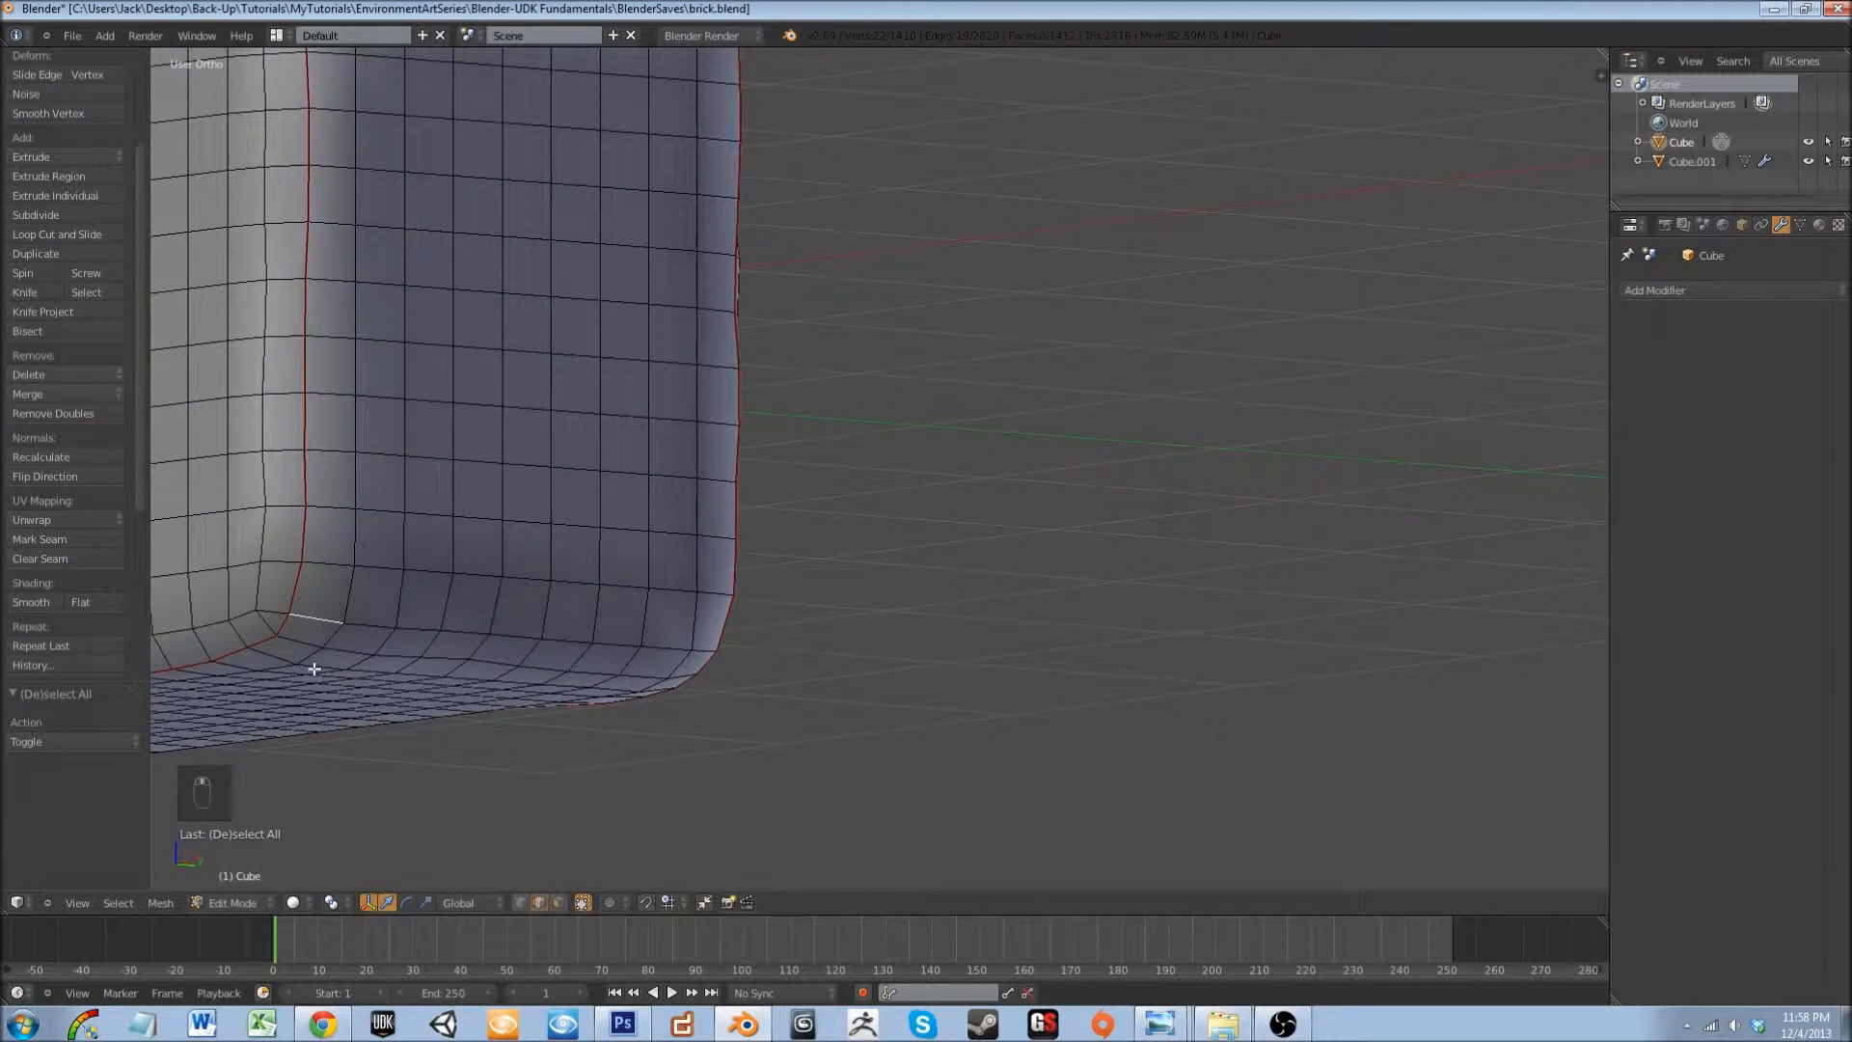
right_click(370, 625, "shift")
right_click(417, 630, "shift")
right_click(463, 634, "shift")
right_click(545, 642, "shift")
right_click(593, 646, "shift")
right_click(632, 647, "shift")
right_click(694, 650, "shift")
right_click(709, 653, "shift")
- Undo the stray edge selection and add the top row of edges at the opposite short end
middle_click_drag(709, 653, 714, 612)
right_click(1367, 464, "shift")
key("ctrl+z")
key("ctrl+z")
middle_click_drag(1322, 525, 500, 546)
right_click(591, 558, "shift")
right_click(652, 556, "shift")
right_click(714, 554, "shift")
right_click(776, 551, "shift")
right_click(837, 552, "shift")
right_click(899, 550, "shift")
right_click(961, 550, "shift")
right_click(1021, 546, "shift")
- Mark the selected edge rows at both short ends as seams and deselect everything
middle_click_drag(1020, 546, 740, 487)
scroll(646, 651, "down", 3)
scroll(740, 486, "up", 4)
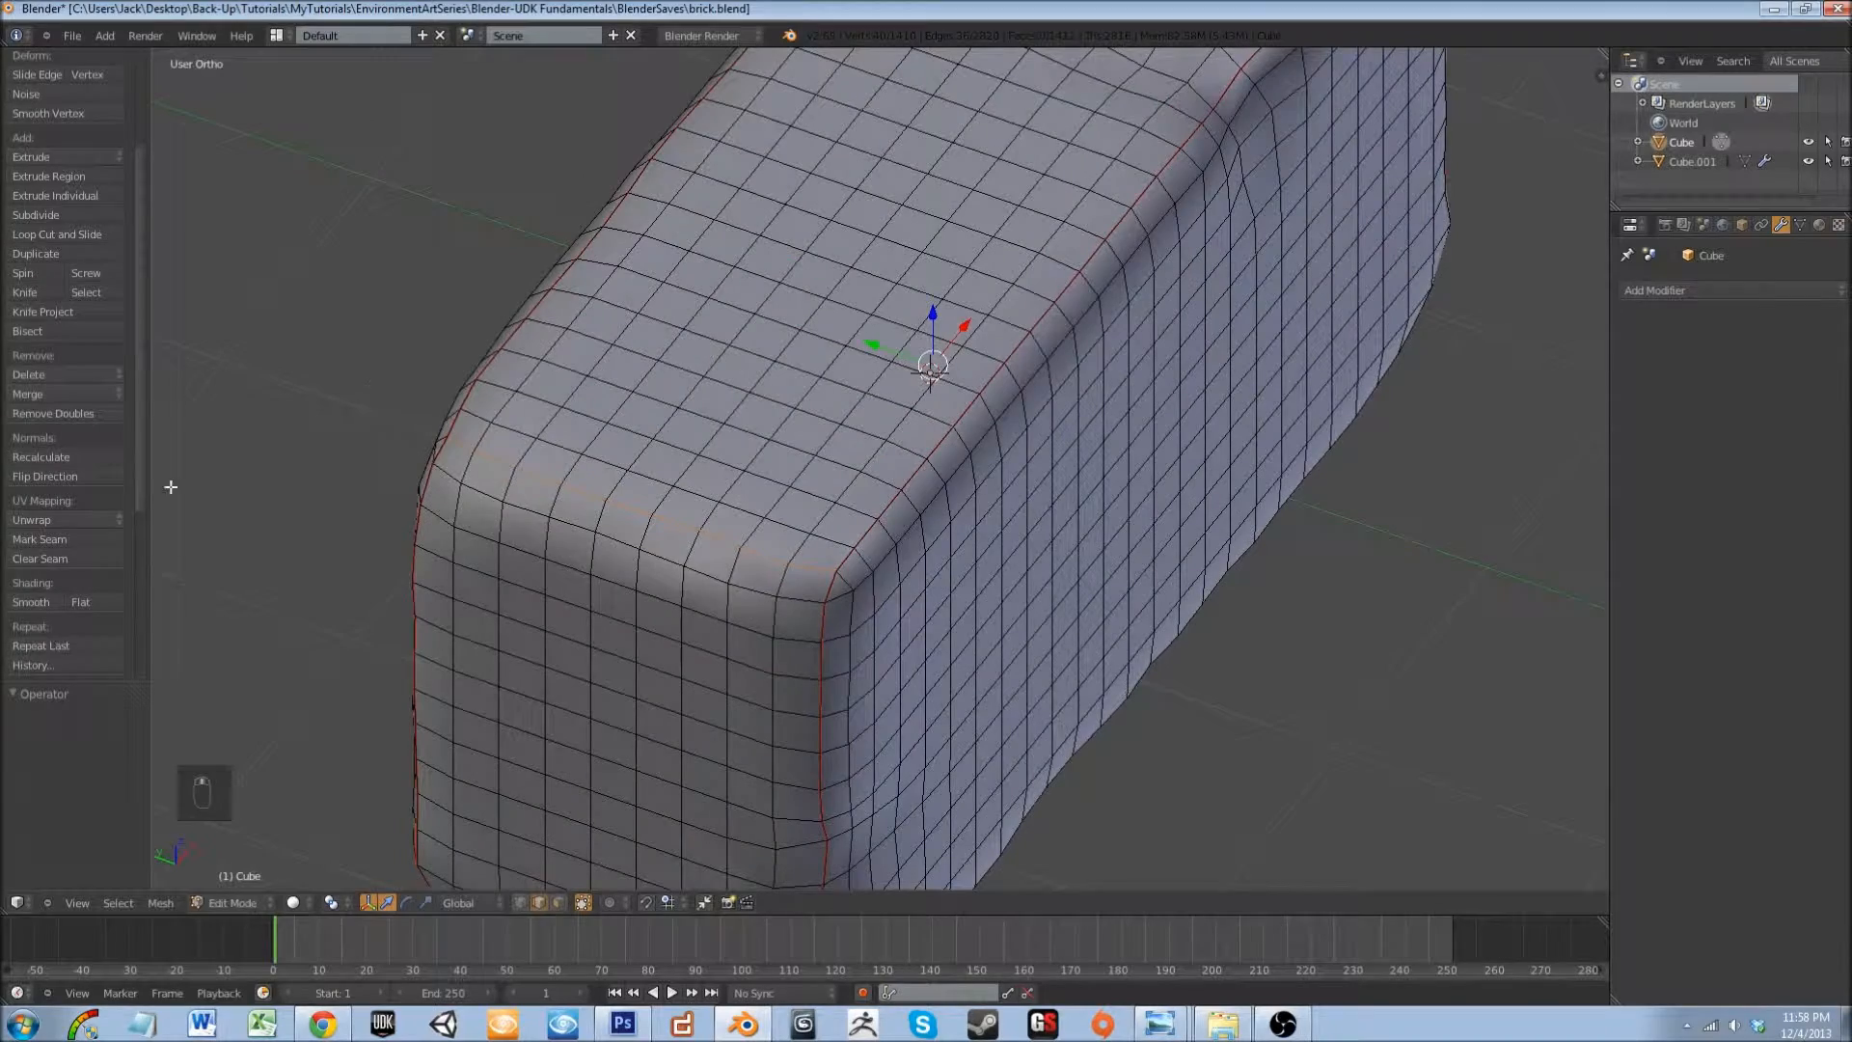
left_click(88, 541)
key("a")
scroll(598, 618, "down", 5)
middle_click_drag(637, 540, 827, 418)
scroll(498, 416, "down", 3)
scroll(822, 434, "up", 2)
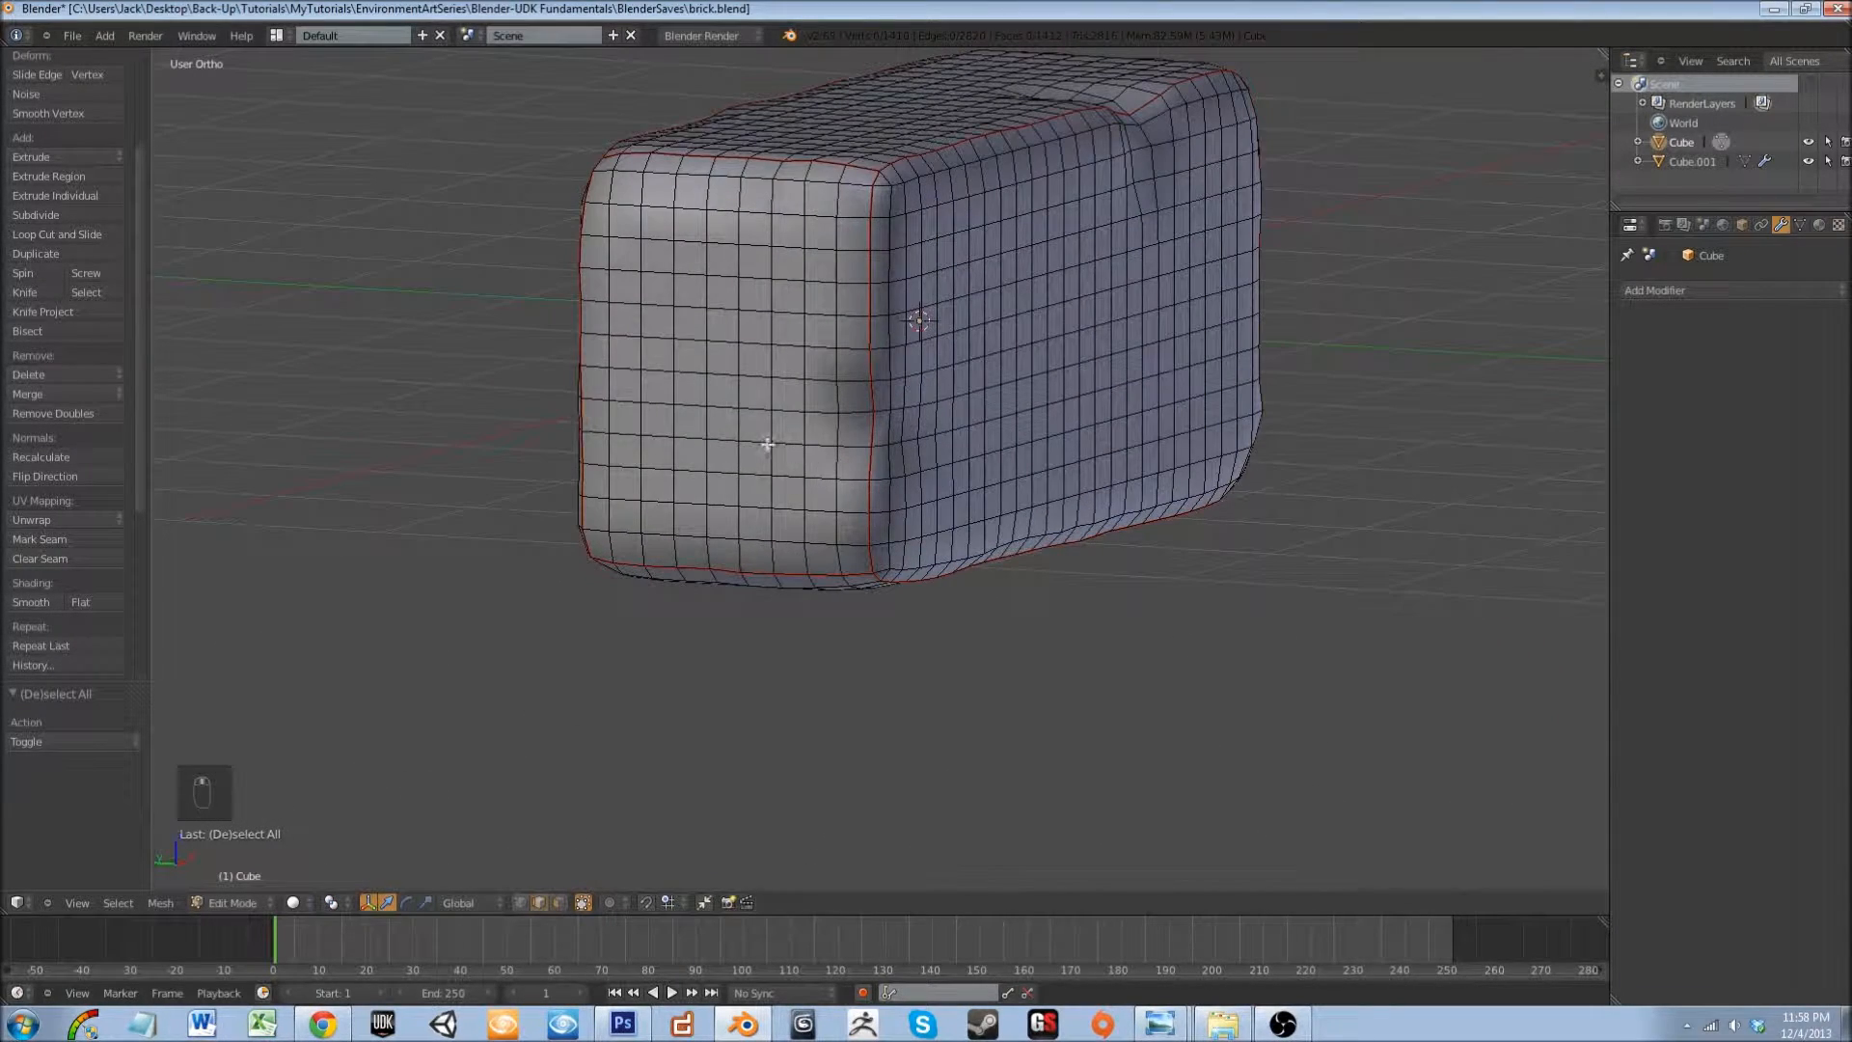
- Switch to the UV Editing screen layout, widen the 3D viewport, and enlarge the UV grid
left_click(281, 38)
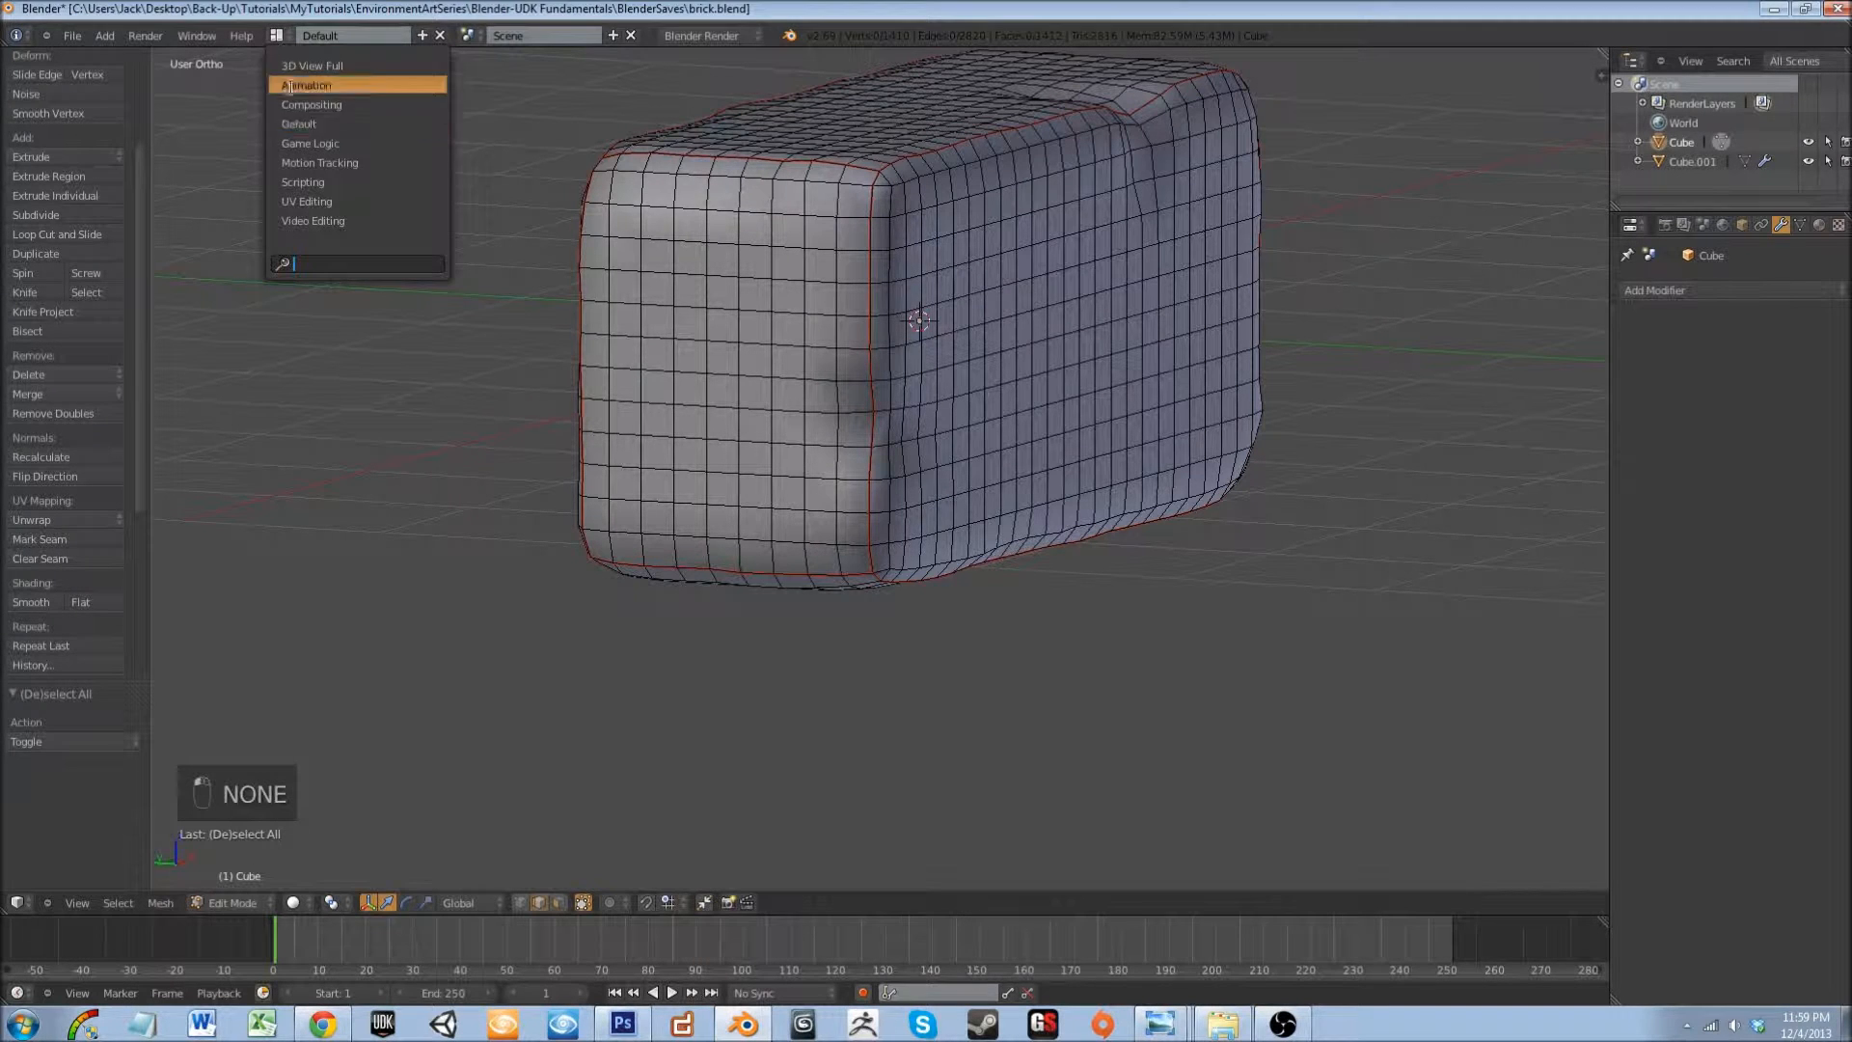
left_click(367, 198)
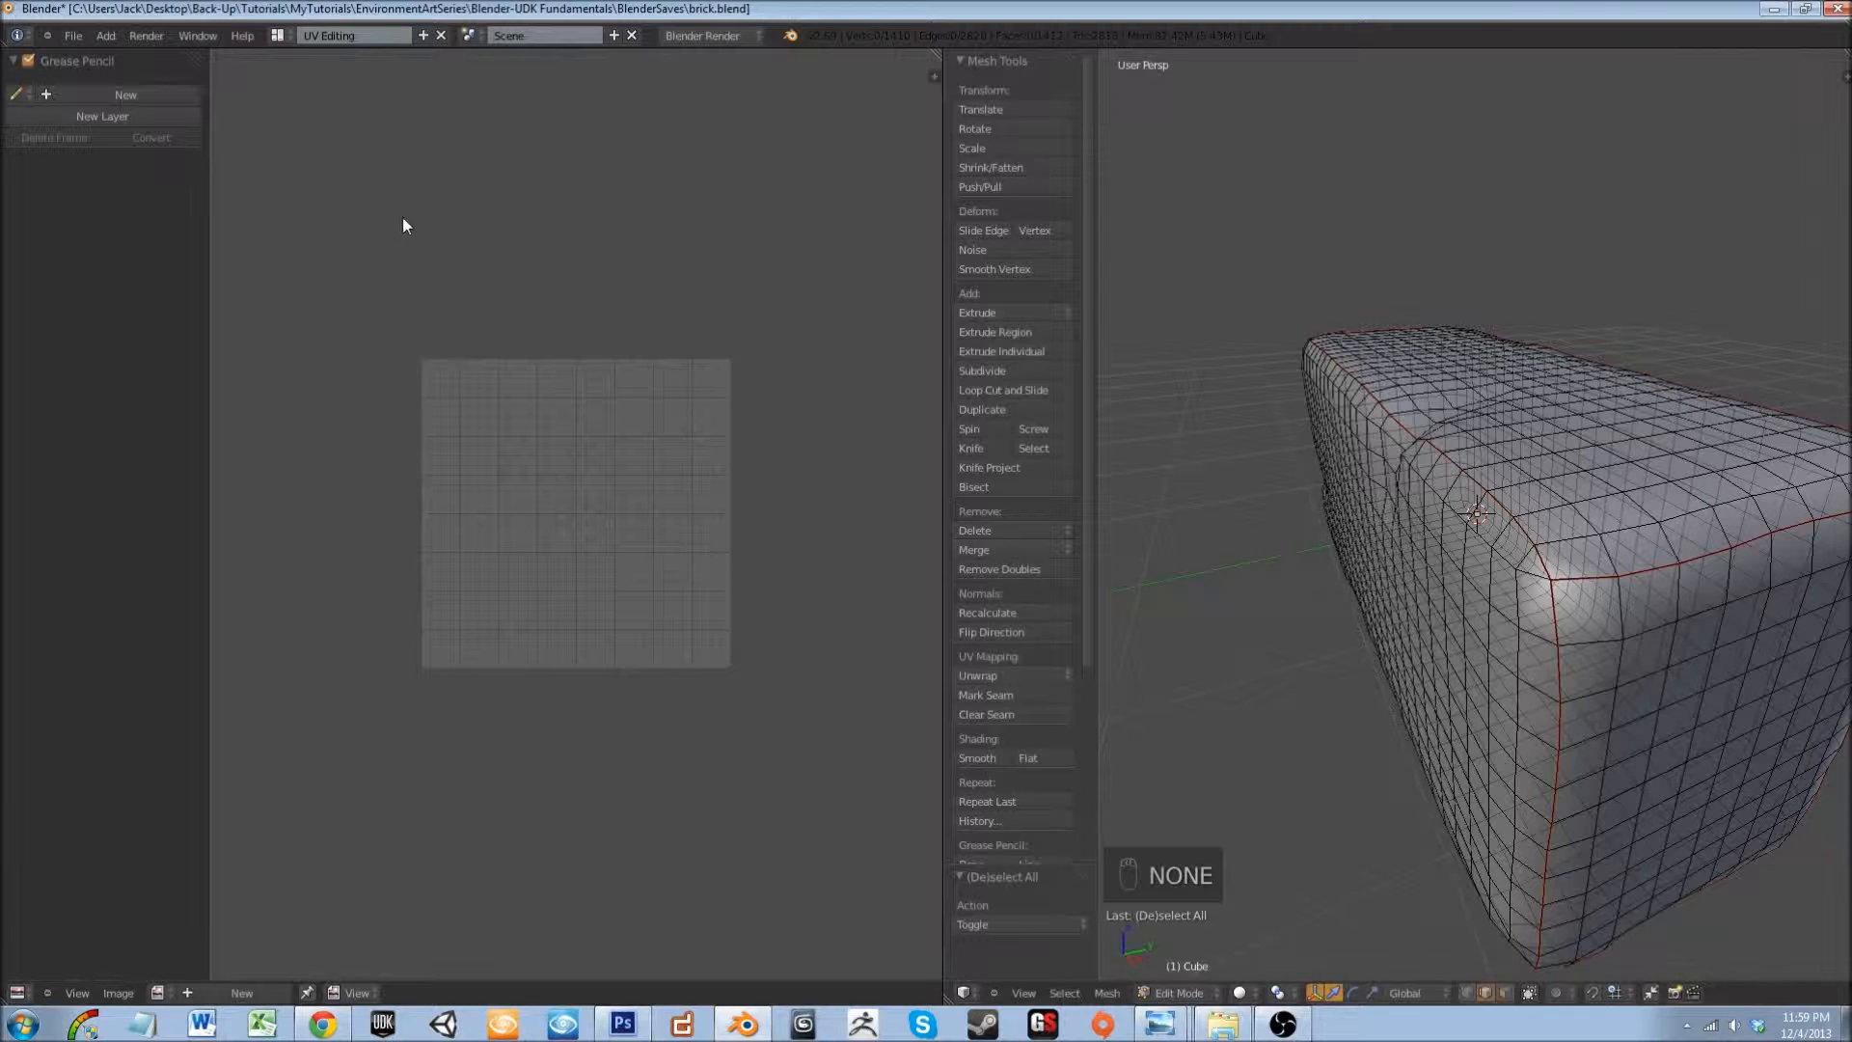
left_click_drag(942, 461, 856, 461)
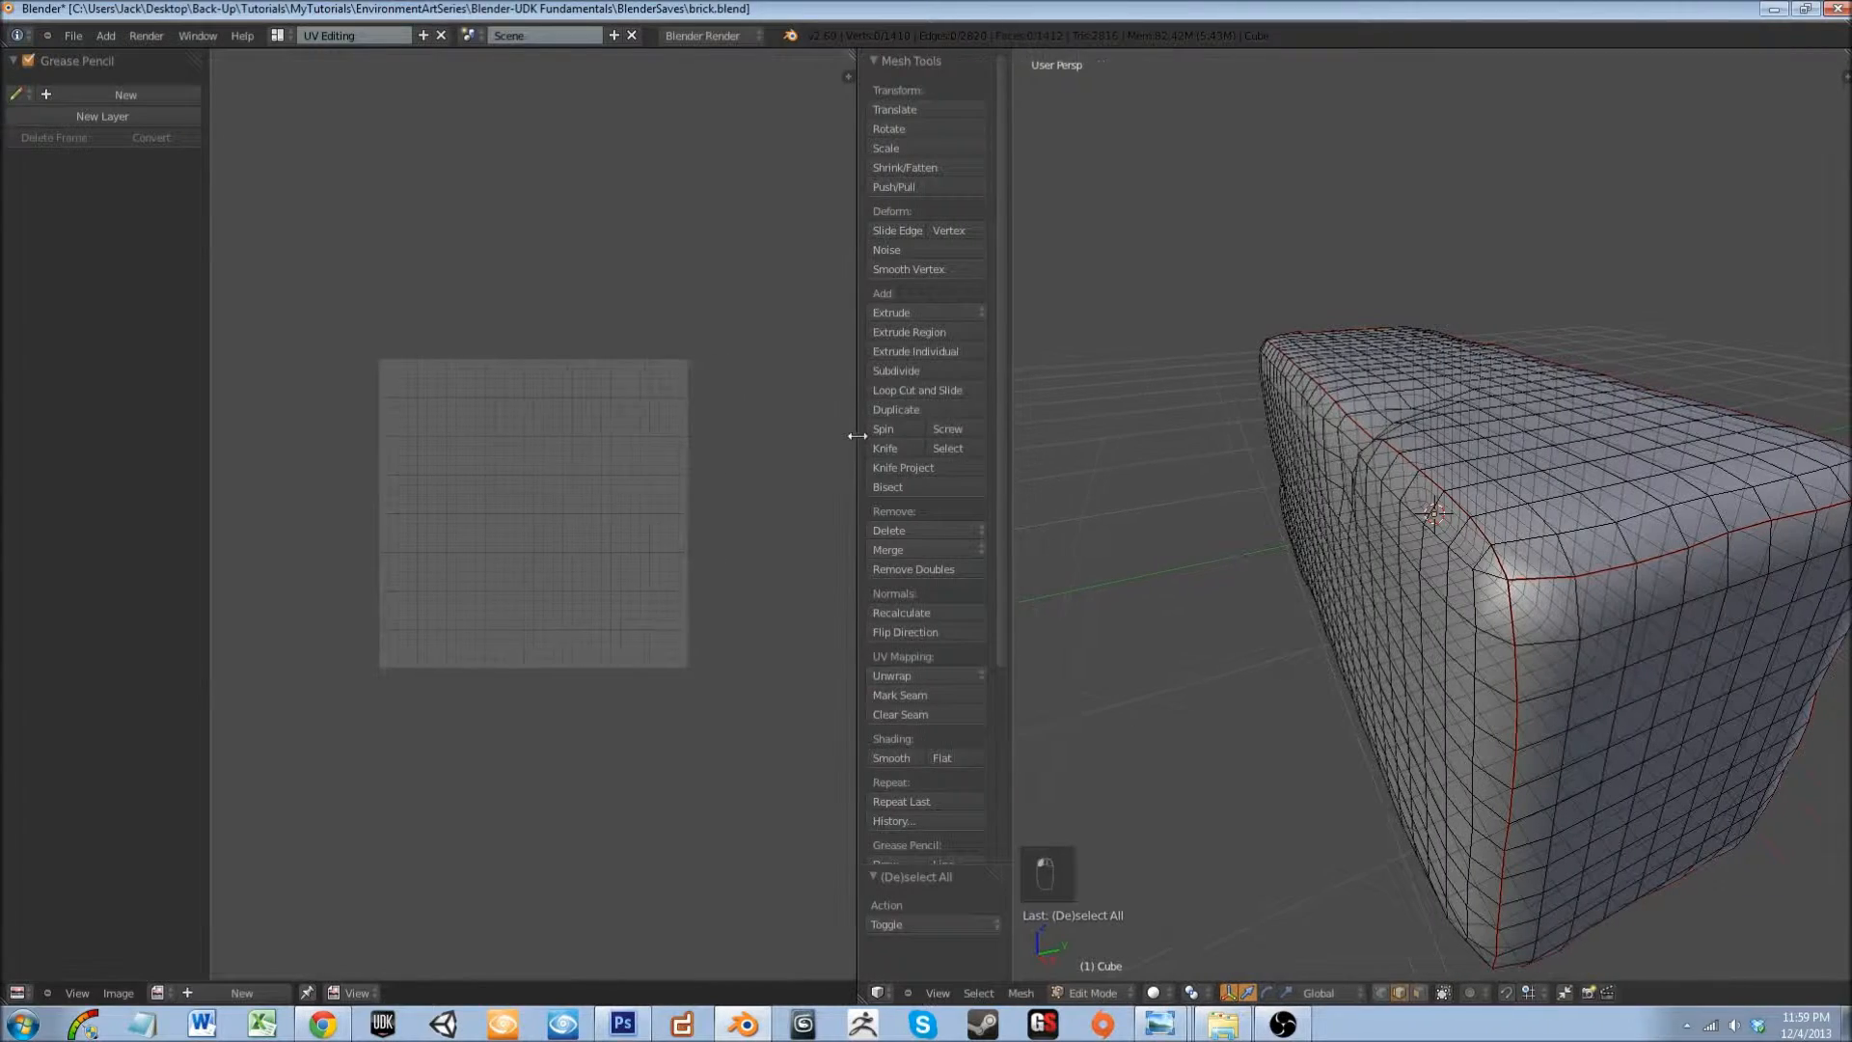
scroll(527, 510, "up", 3)
- Limit mesh selection to visible geometry so the brick's hidden edges are not shown through
middle_click_drag(1099, 772, 1447, 762)
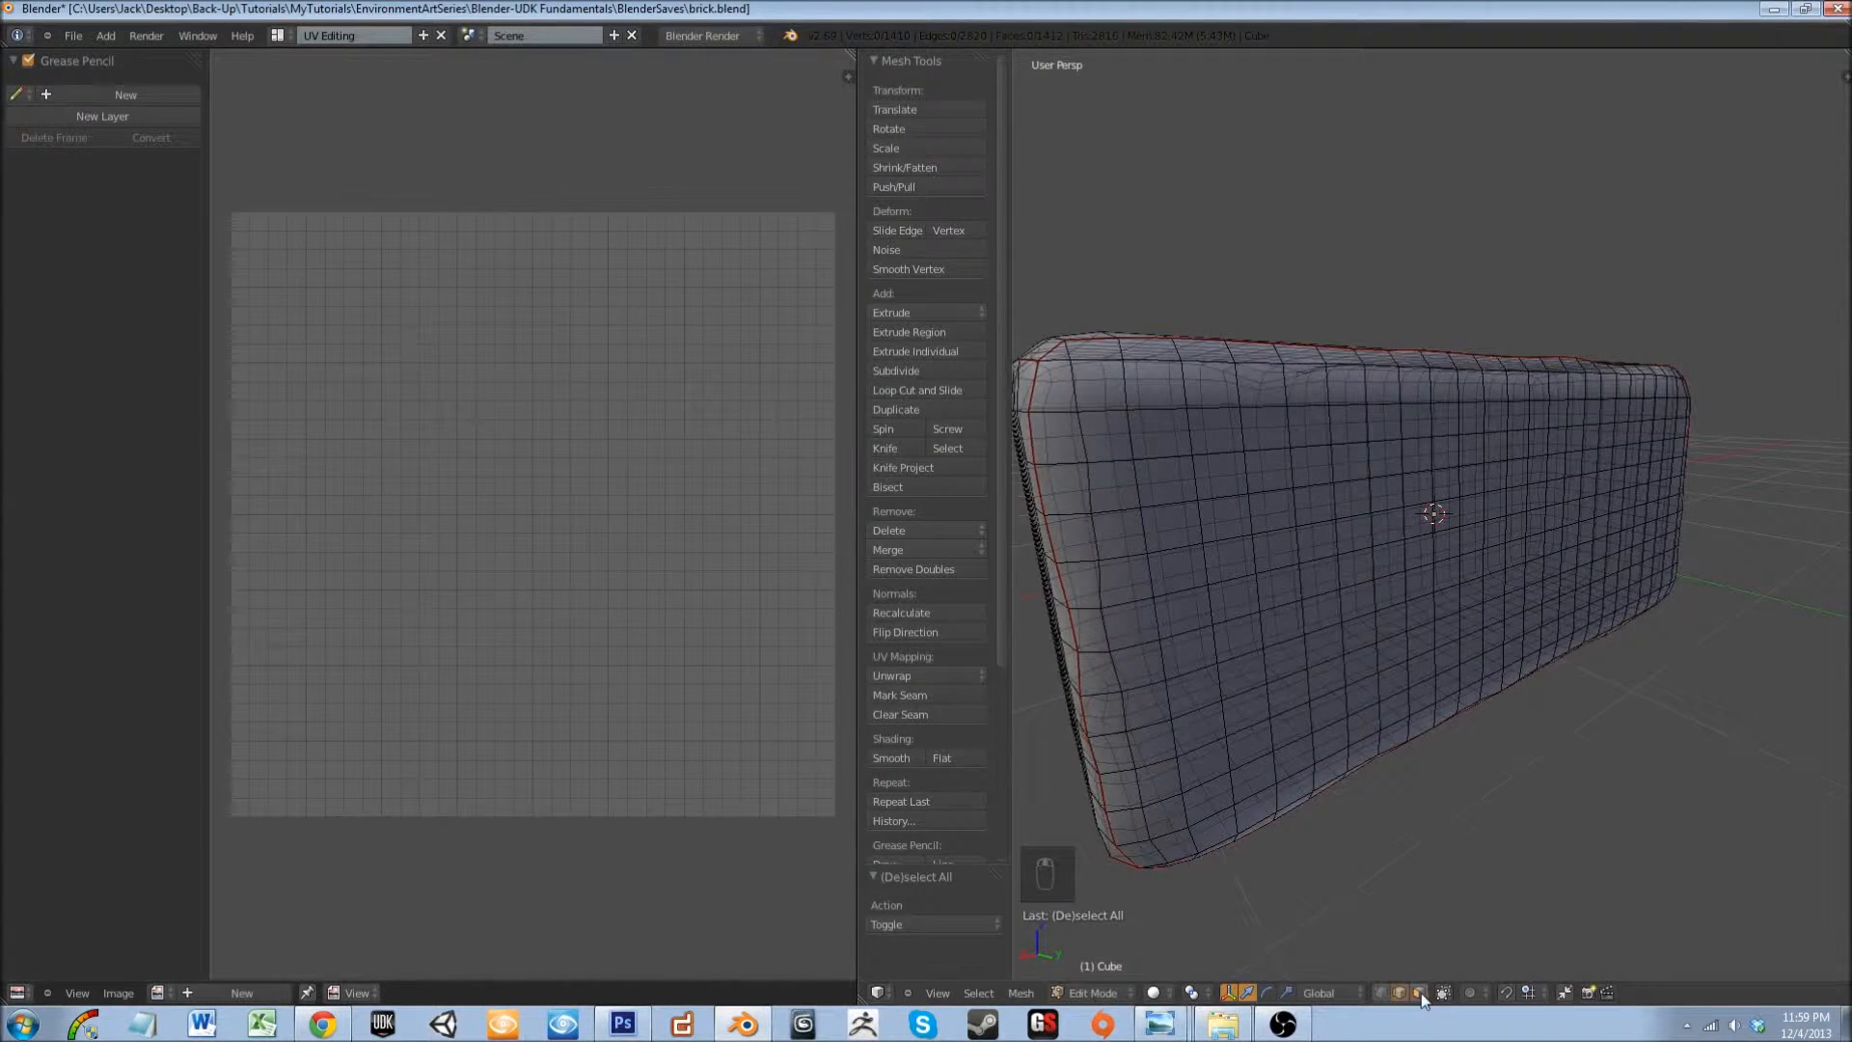
middle_click_drag(1133, 570, 1248, 660)
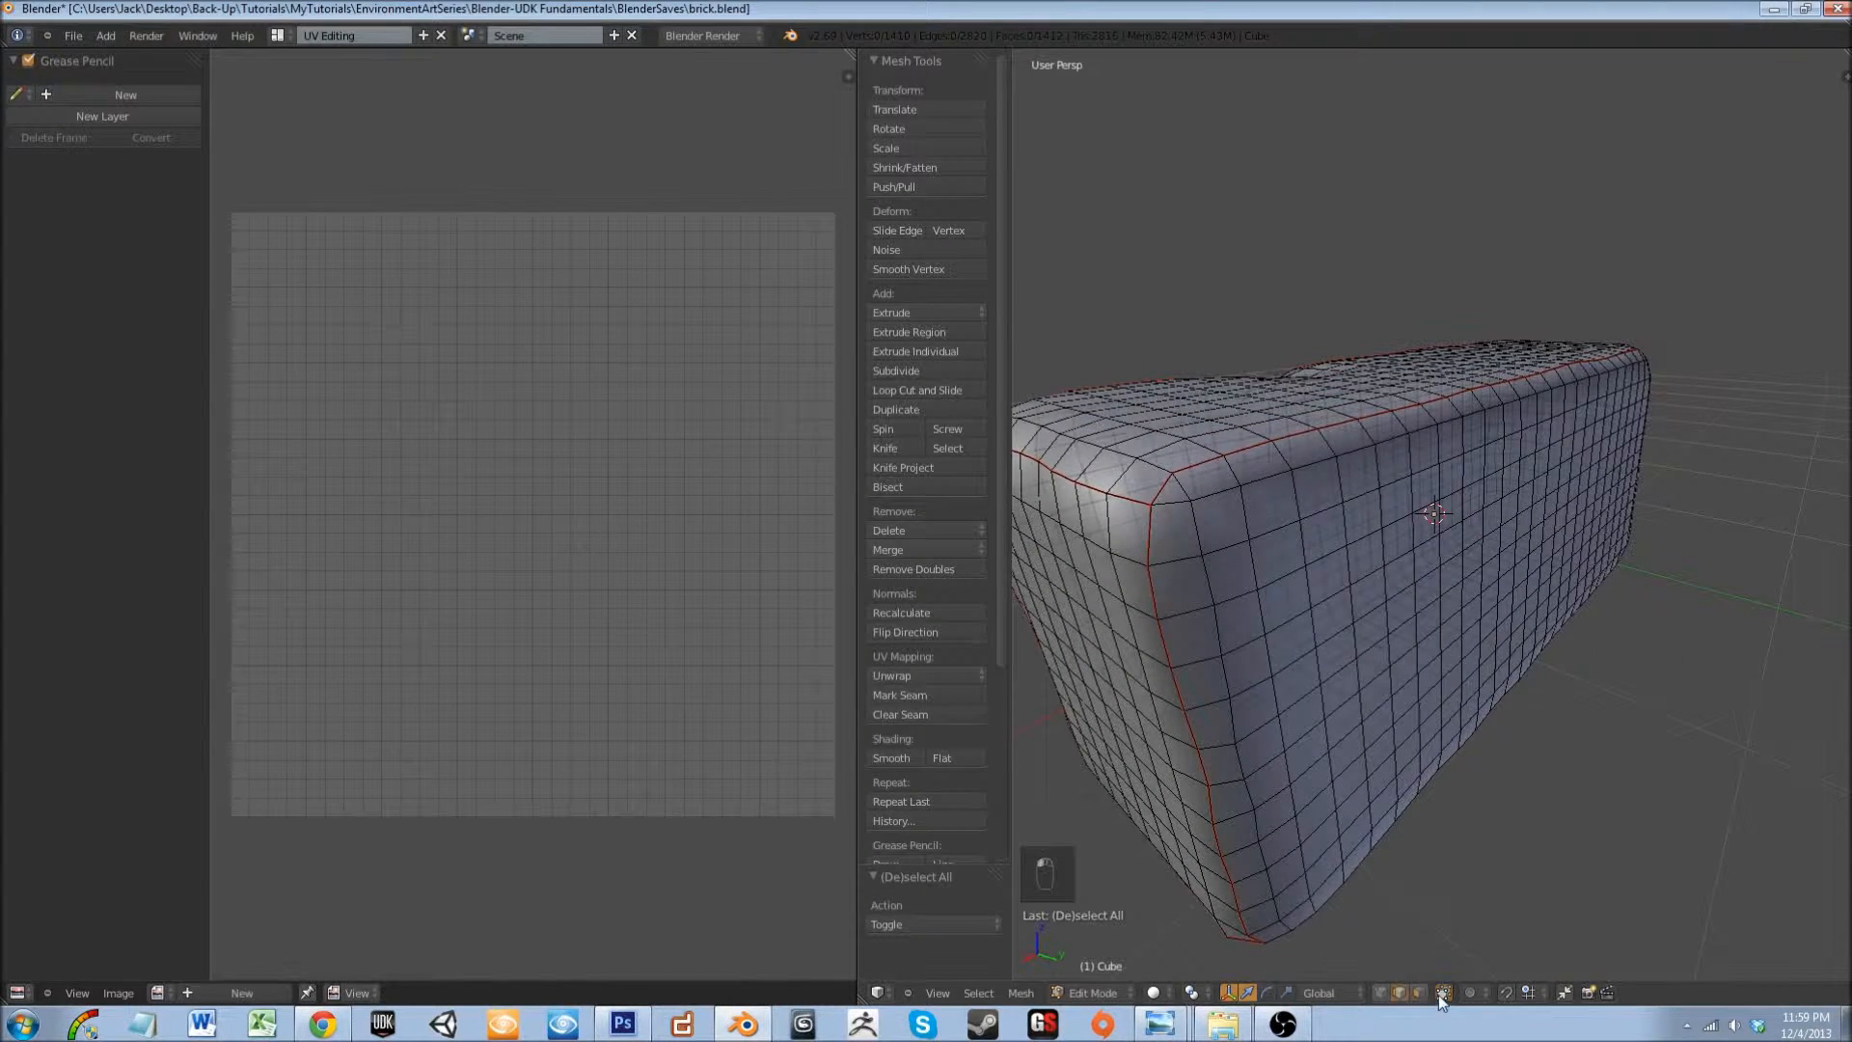
middle_click_drag(1265, 814, 1431, 963)
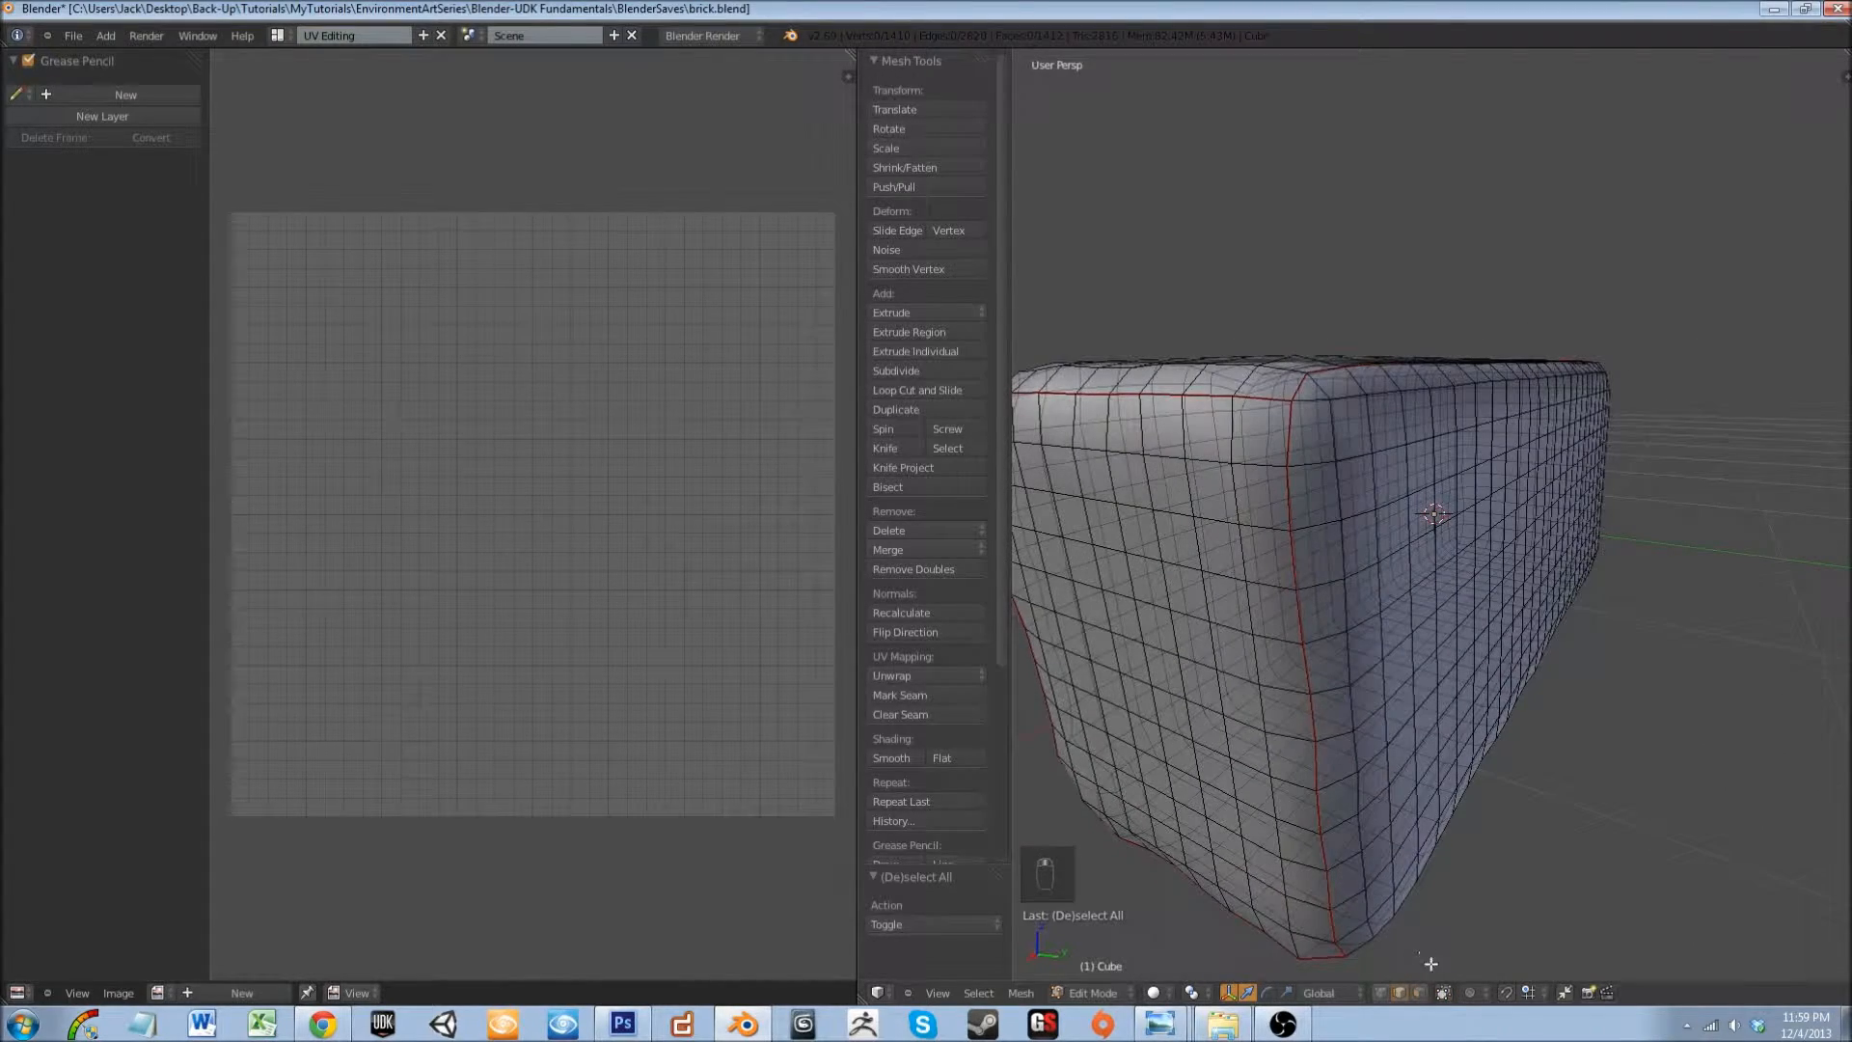
left_click(1444, 997)
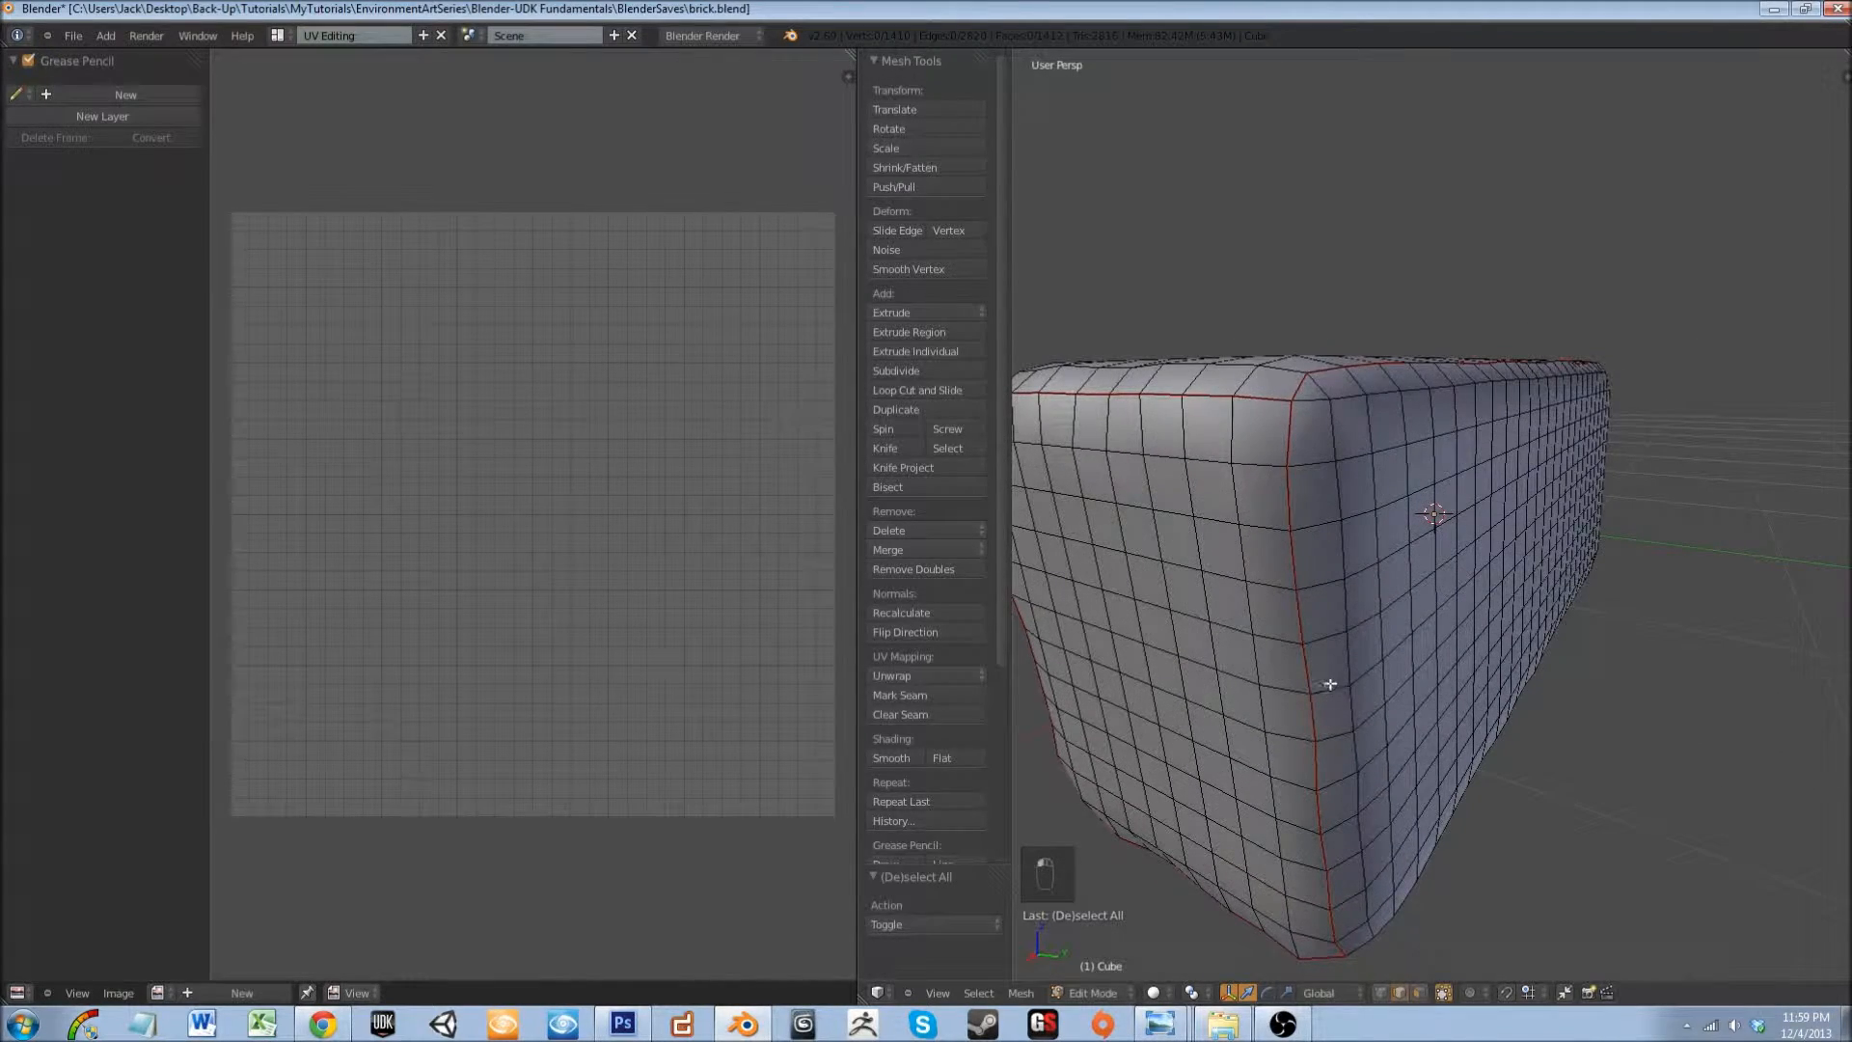
- Try unwrapping the entire brick mesh with the standard Unwrap method, and undo the unwrap
scroll(1330, 684, "down", 5)
middle_click_drag(1265, 732, 1667, 665)
scroll(1260, 612, "up", 2)
middle_click_drag(1180, 629, 1314, 599, "shift")
middle_click_drag(1315, 599, 1338, 614)
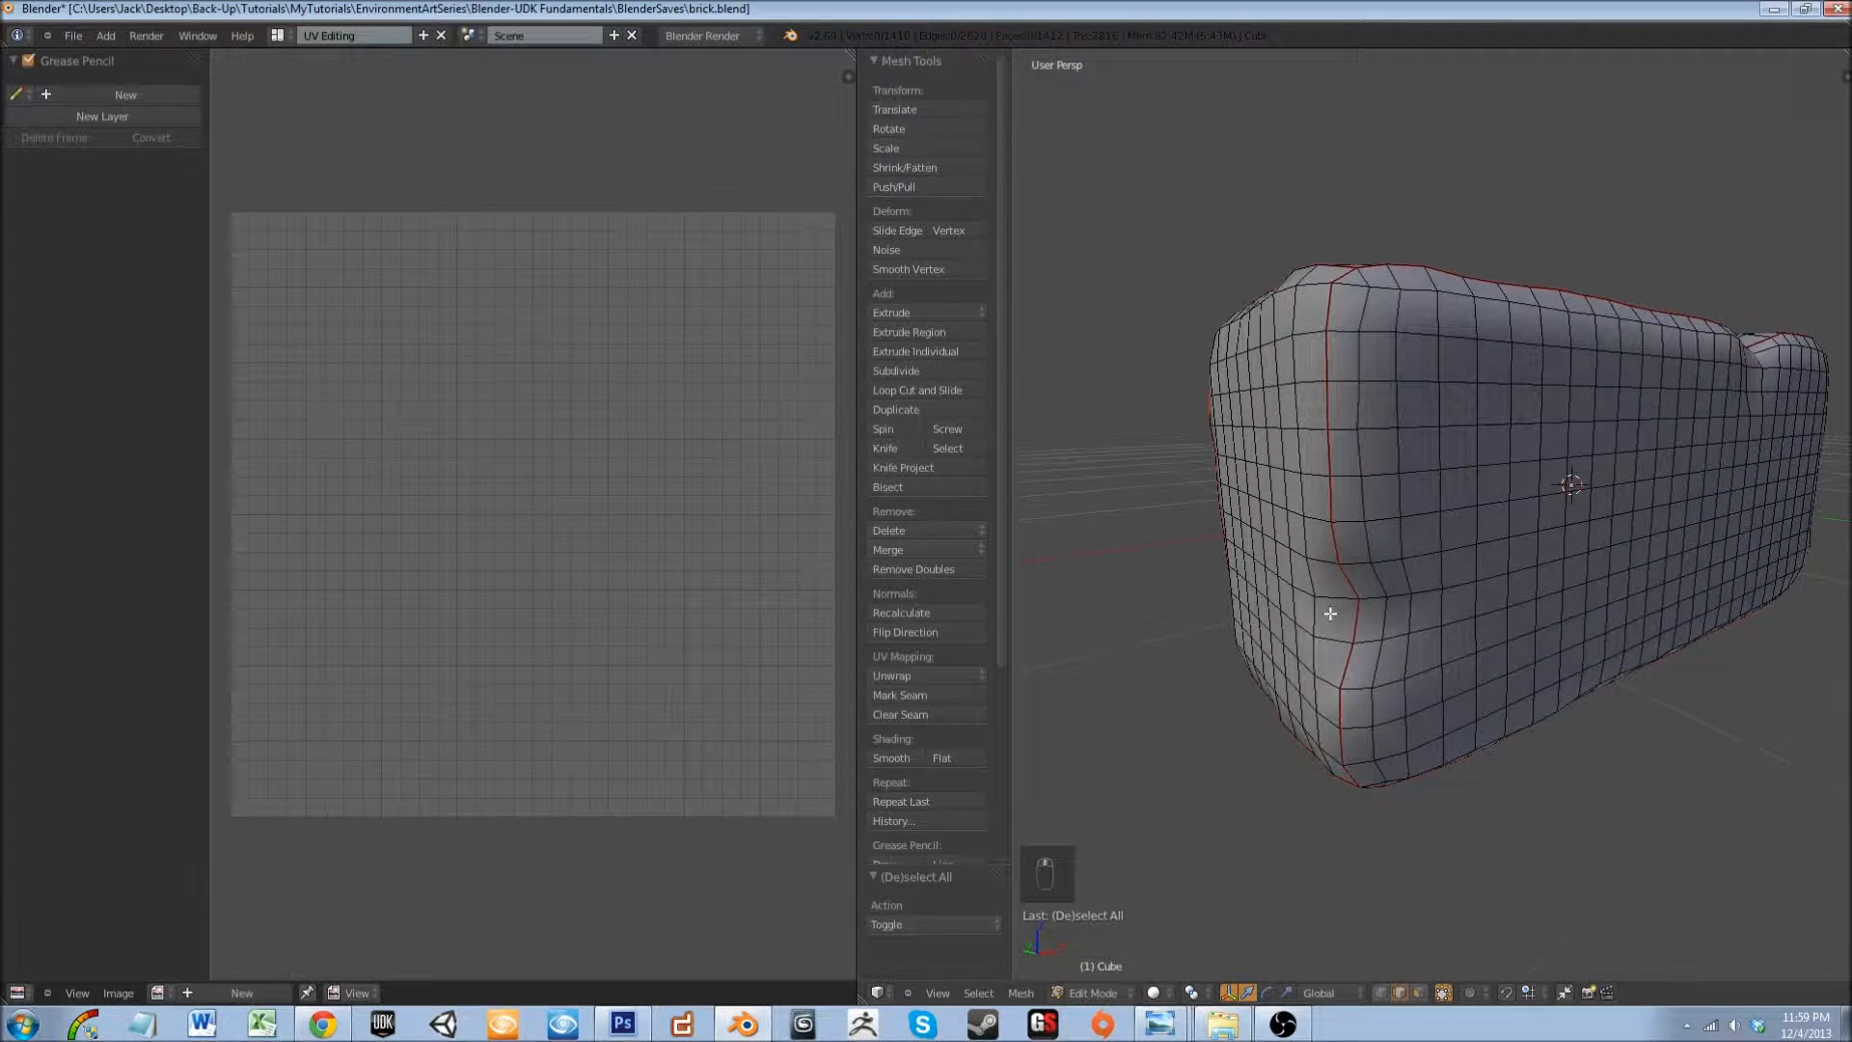
key("a")
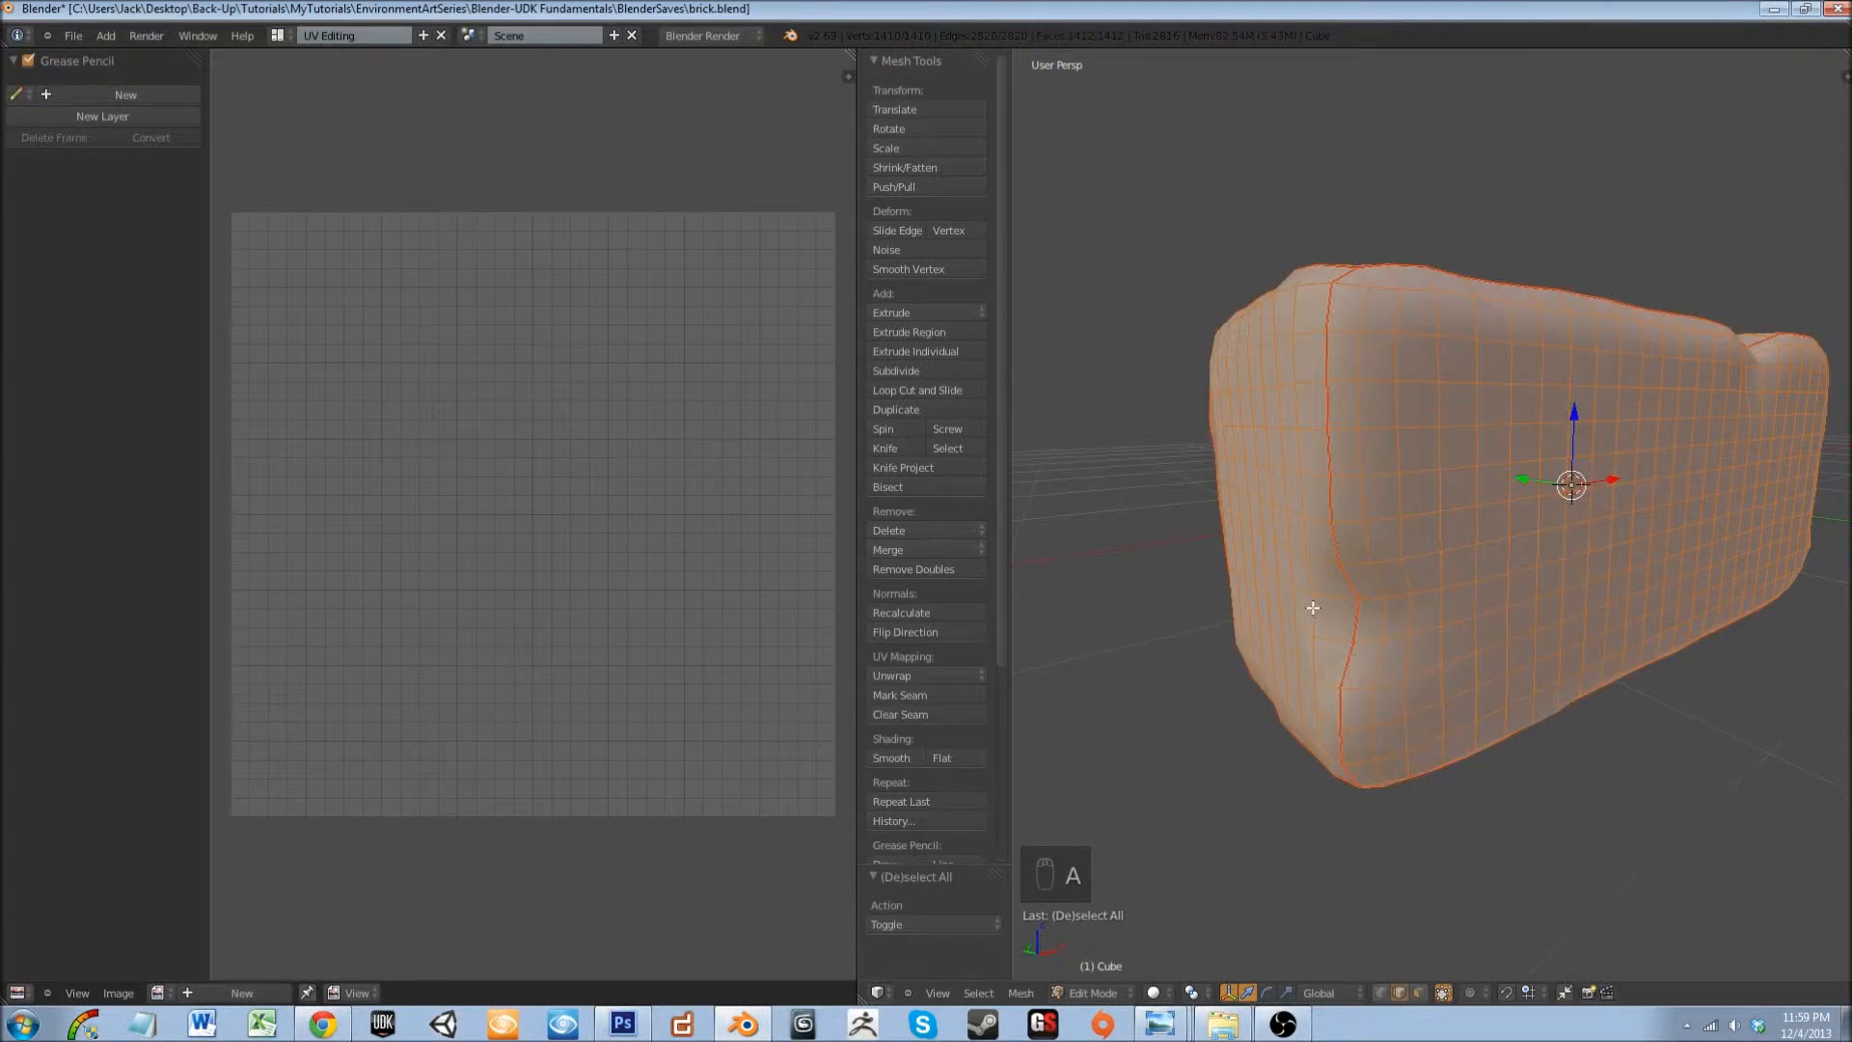
middle_click_drag(1312, 608, 1317, 685)
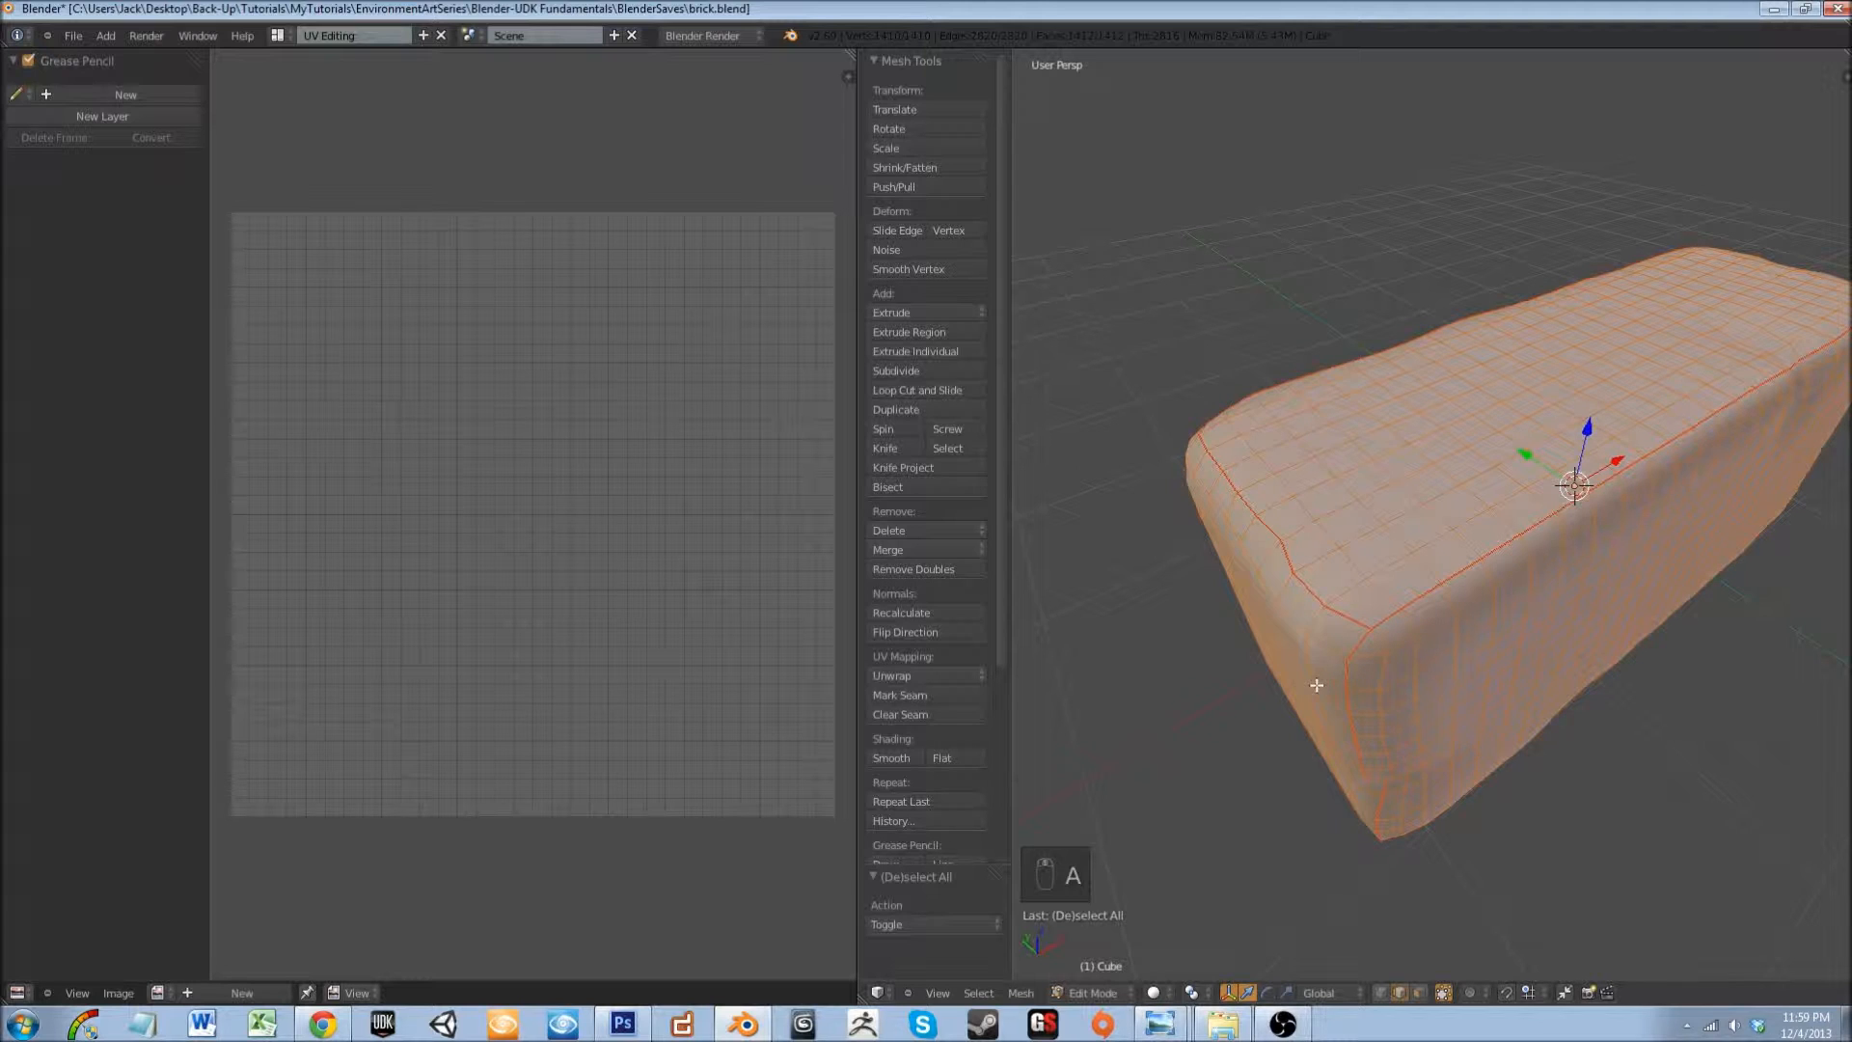
key("u")
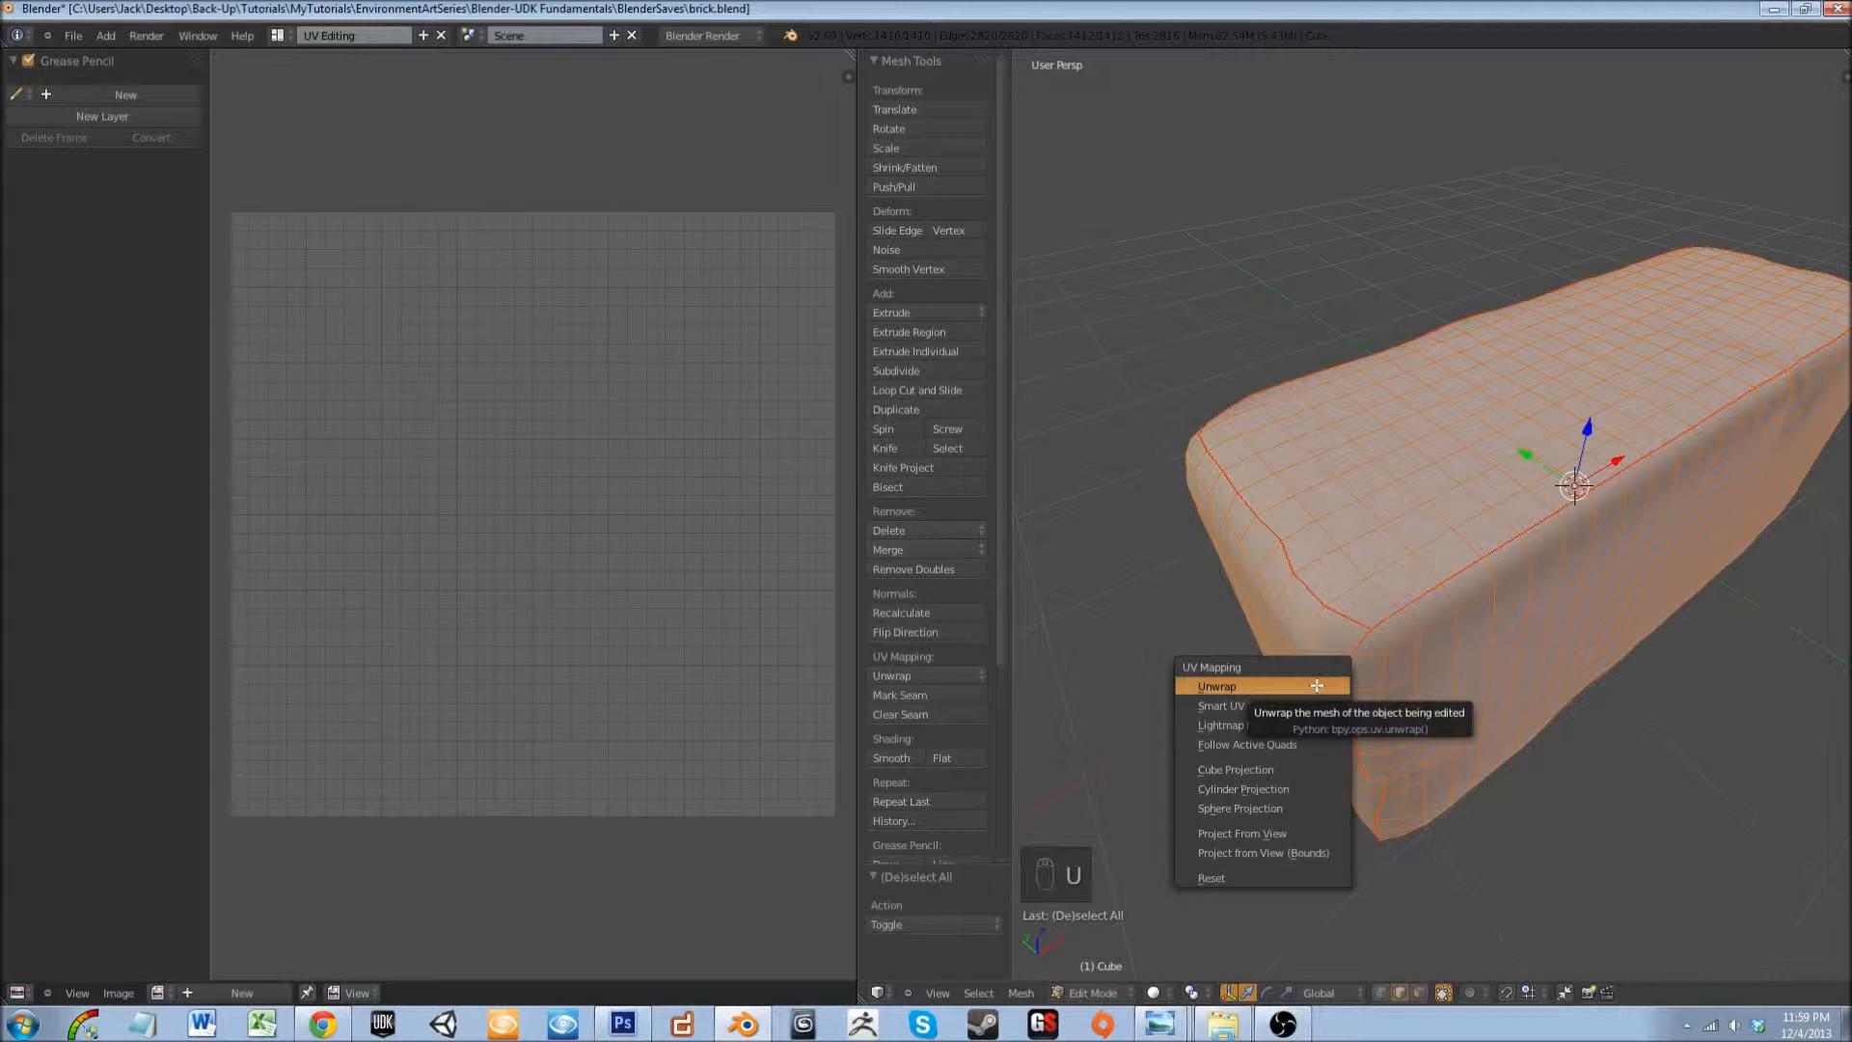
left_click(1317, 686)
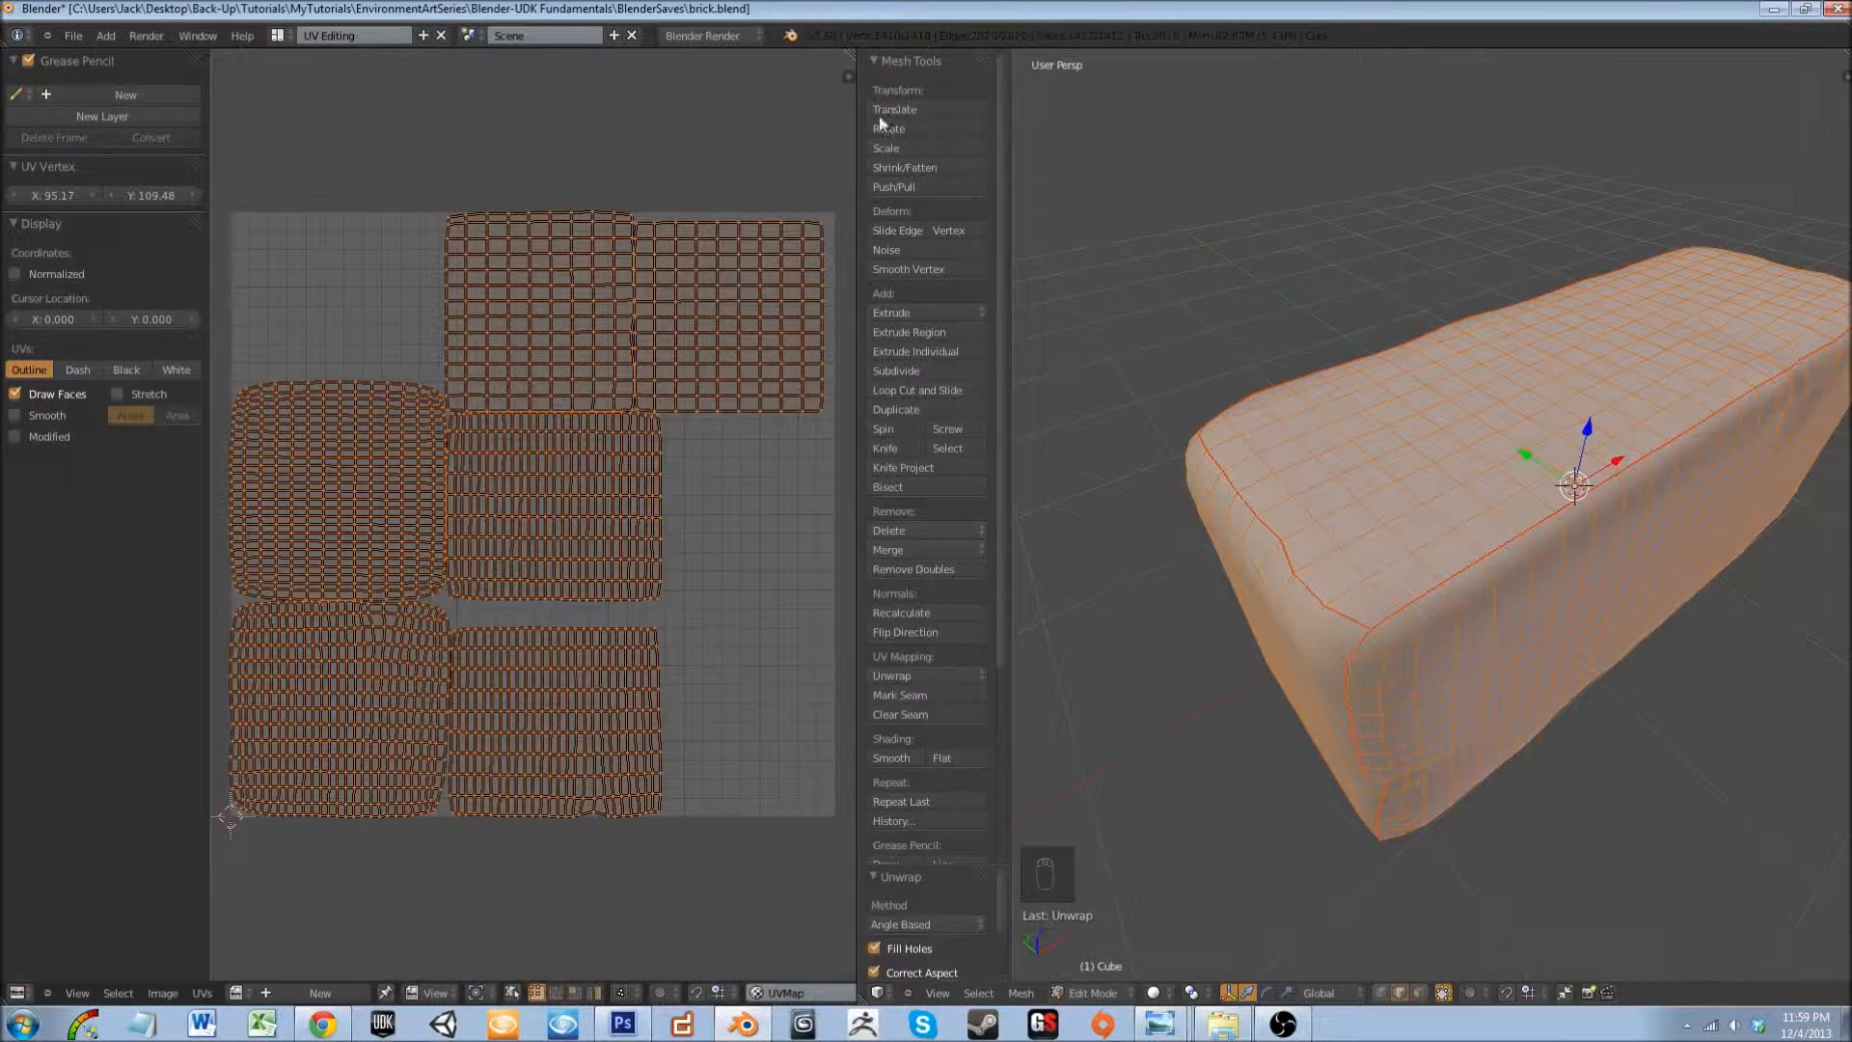
key("ctrl+z")
- Display the 3D viewport's transform properties and switch the brick to Object Mode
middle_click_drag(1061, 425, 1111, 461)
key("n")
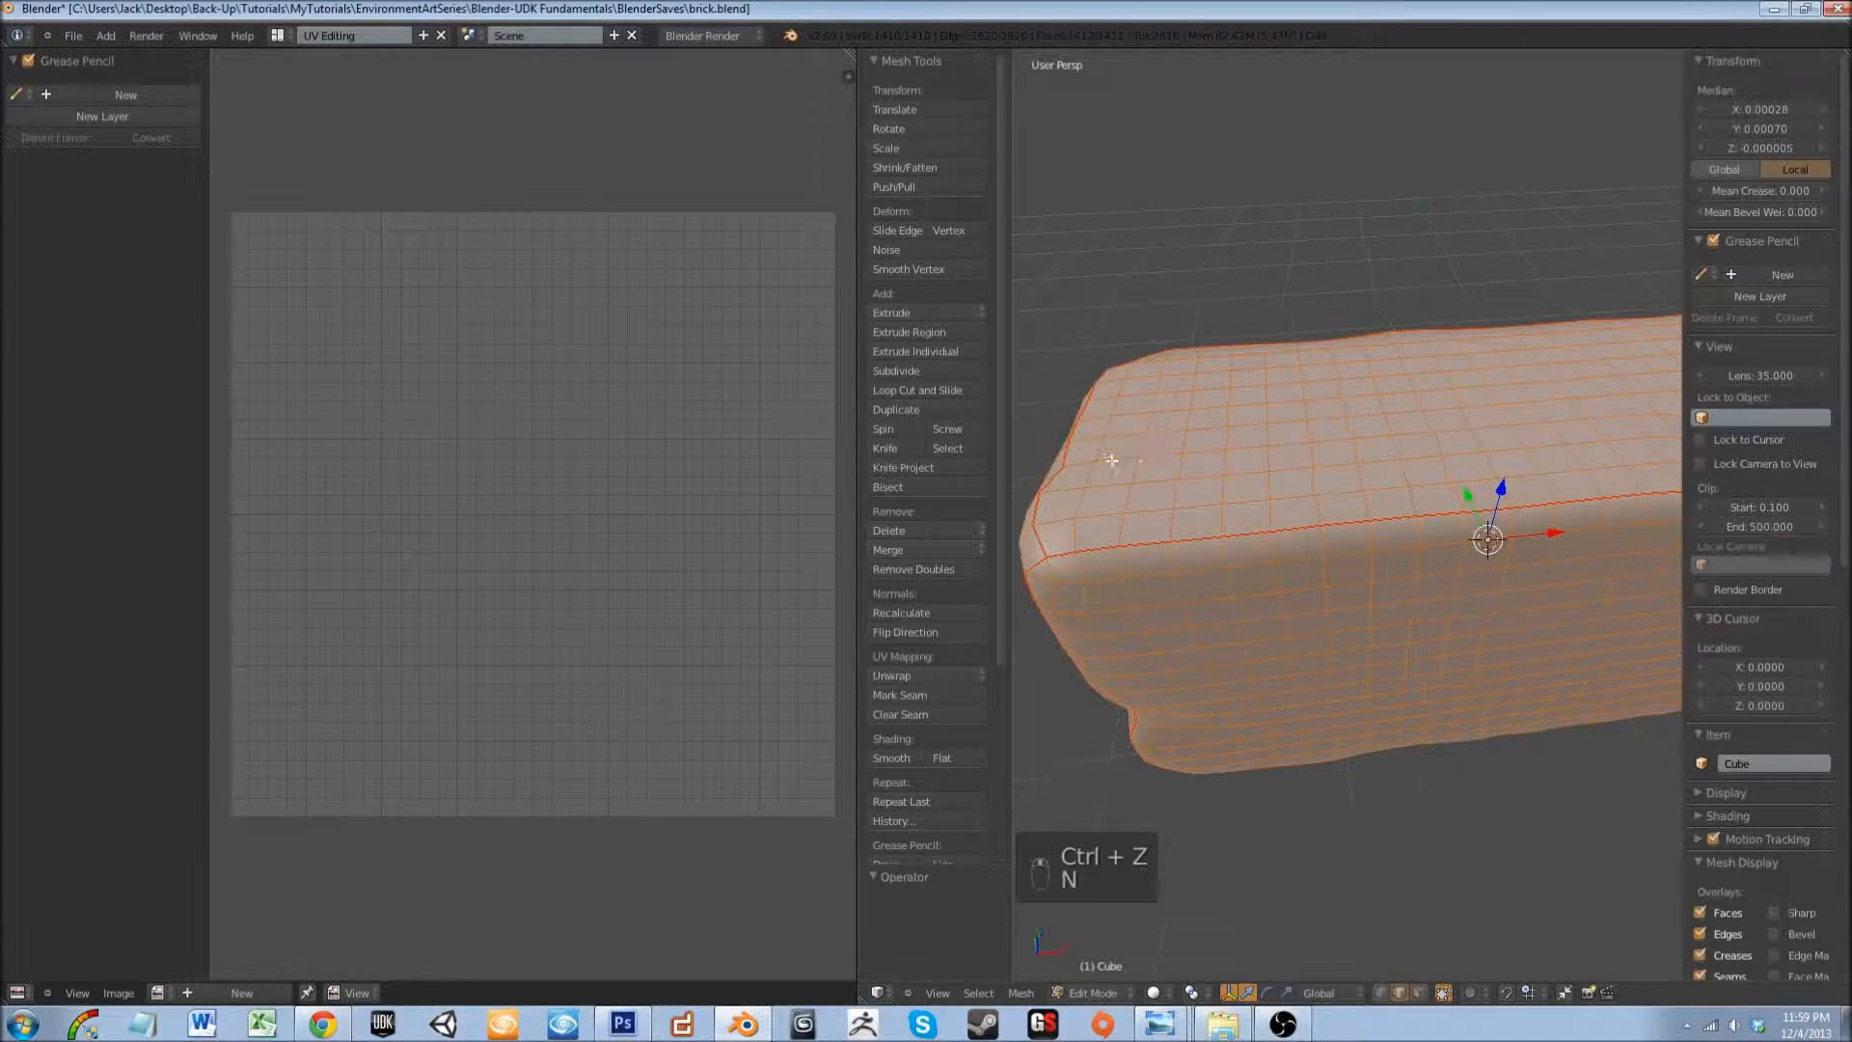
middle_click_drag(1274, 372, 1422, 379)
key("Tab")
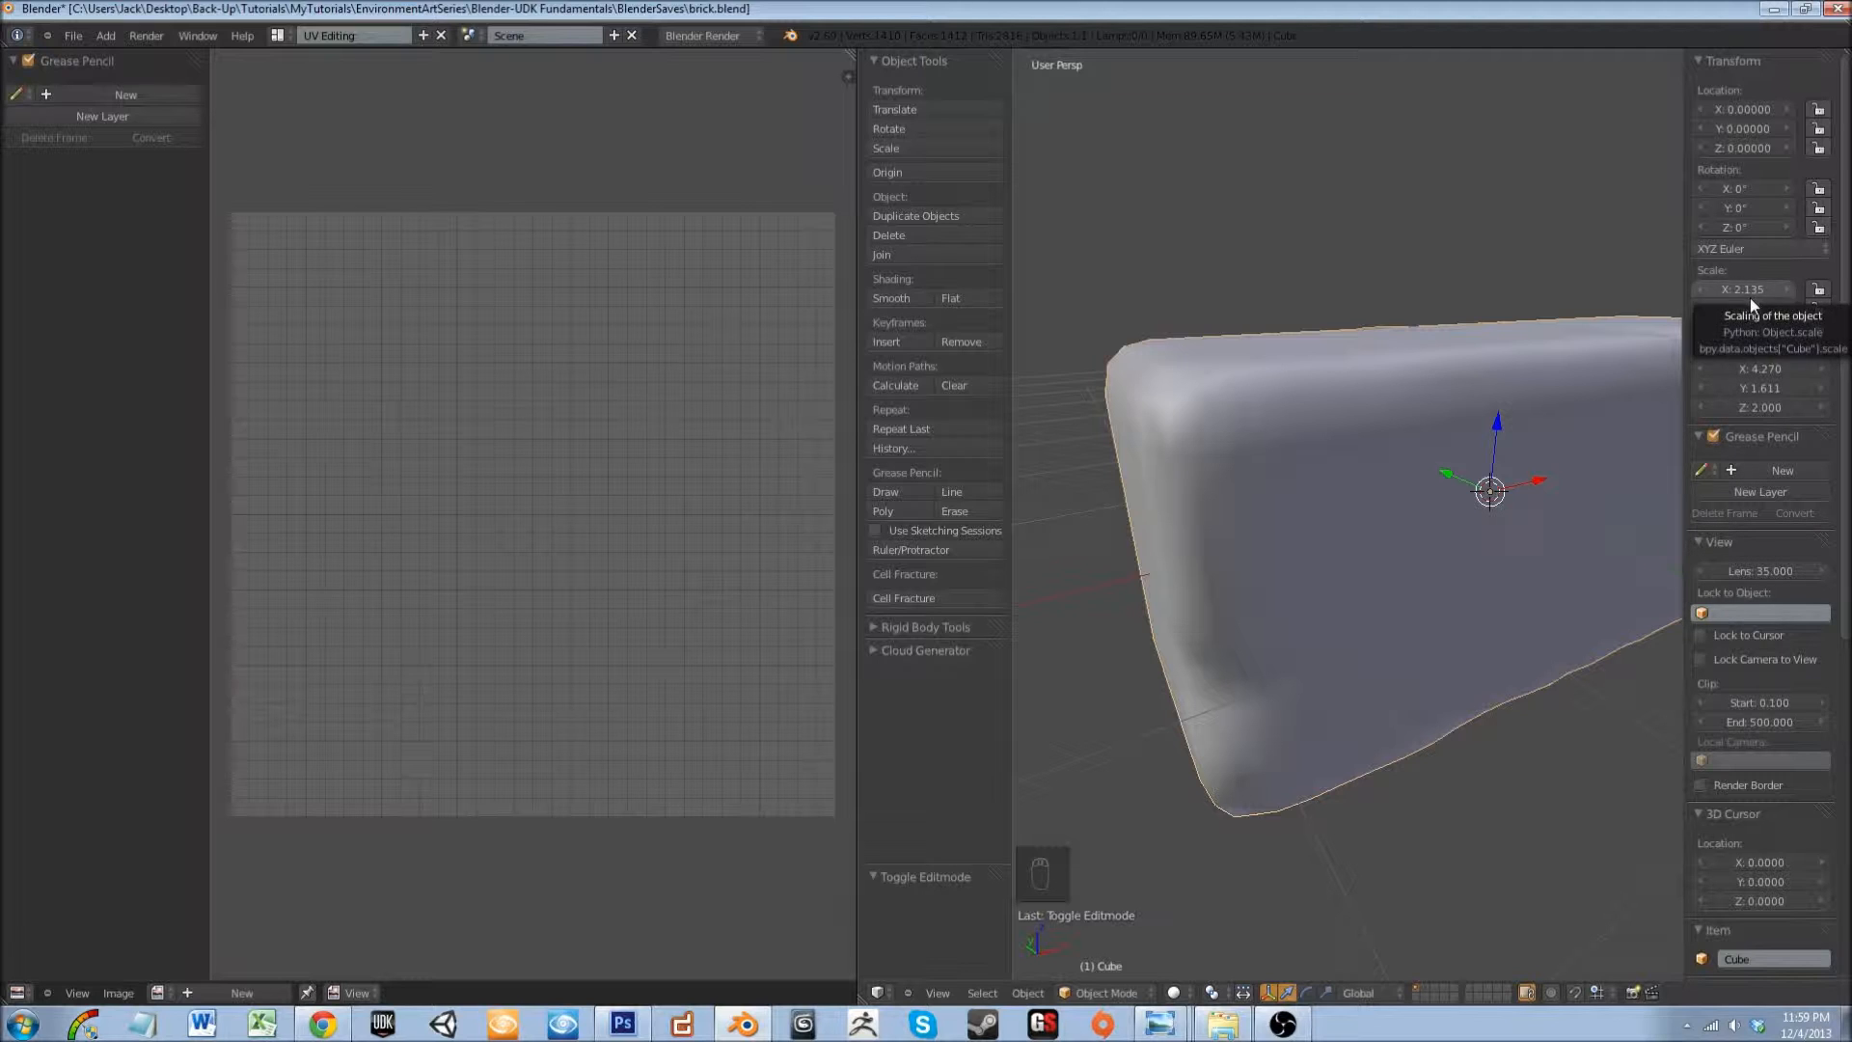
- Apply the brick's scale transformation to its mesh data
middle_click_drag(1286, 418, 1255, 464)
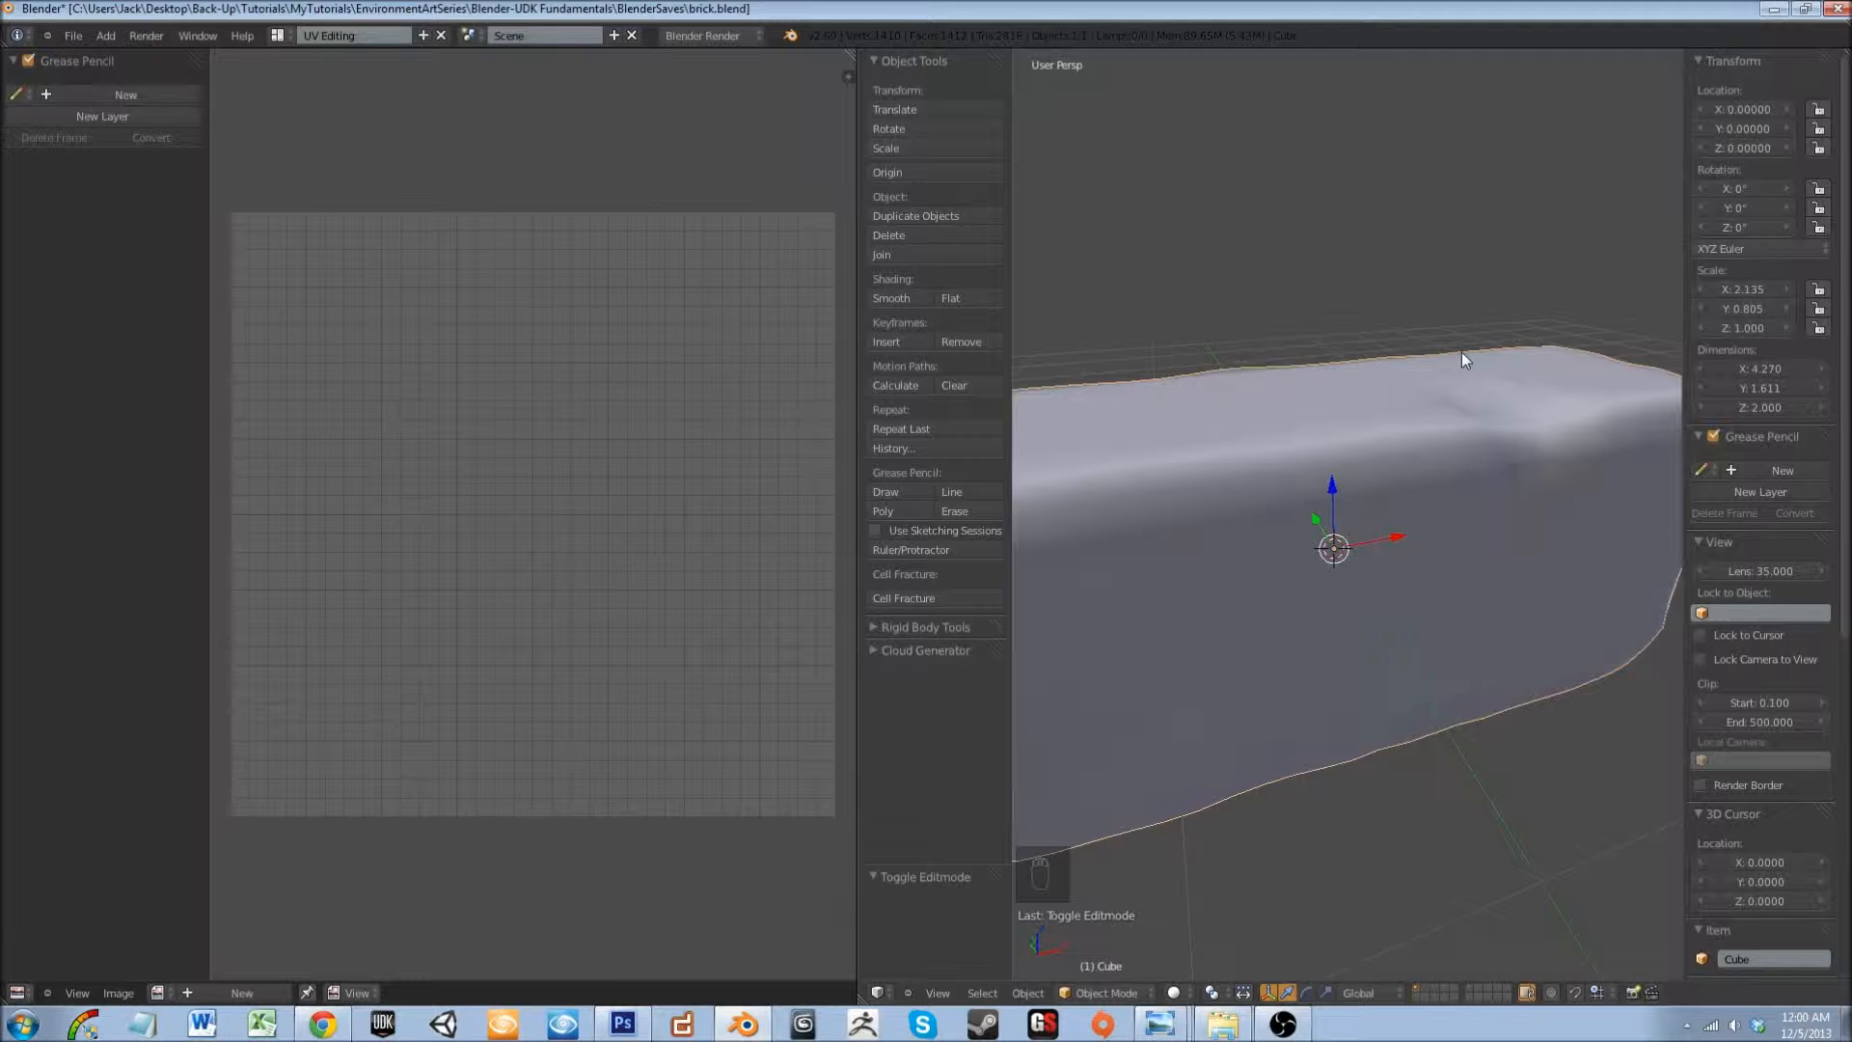
key("ctrl+a")
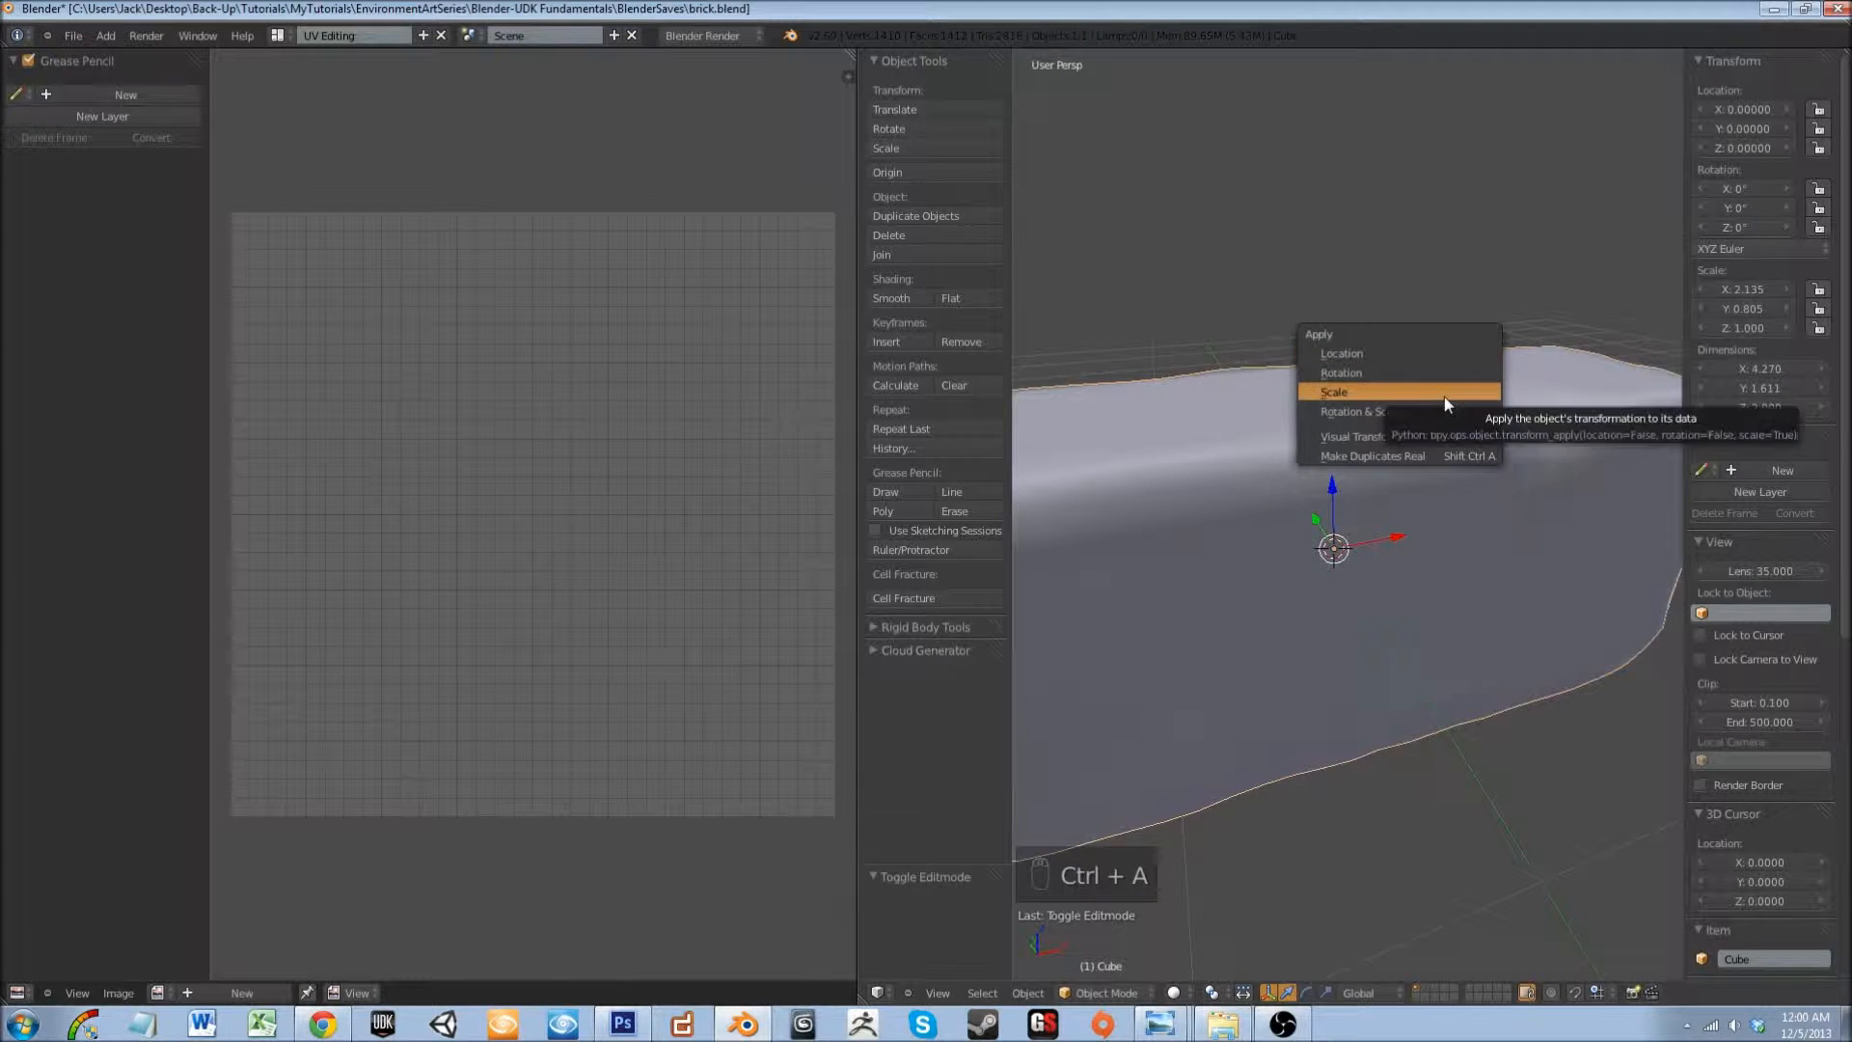
left_click(1444, 396)
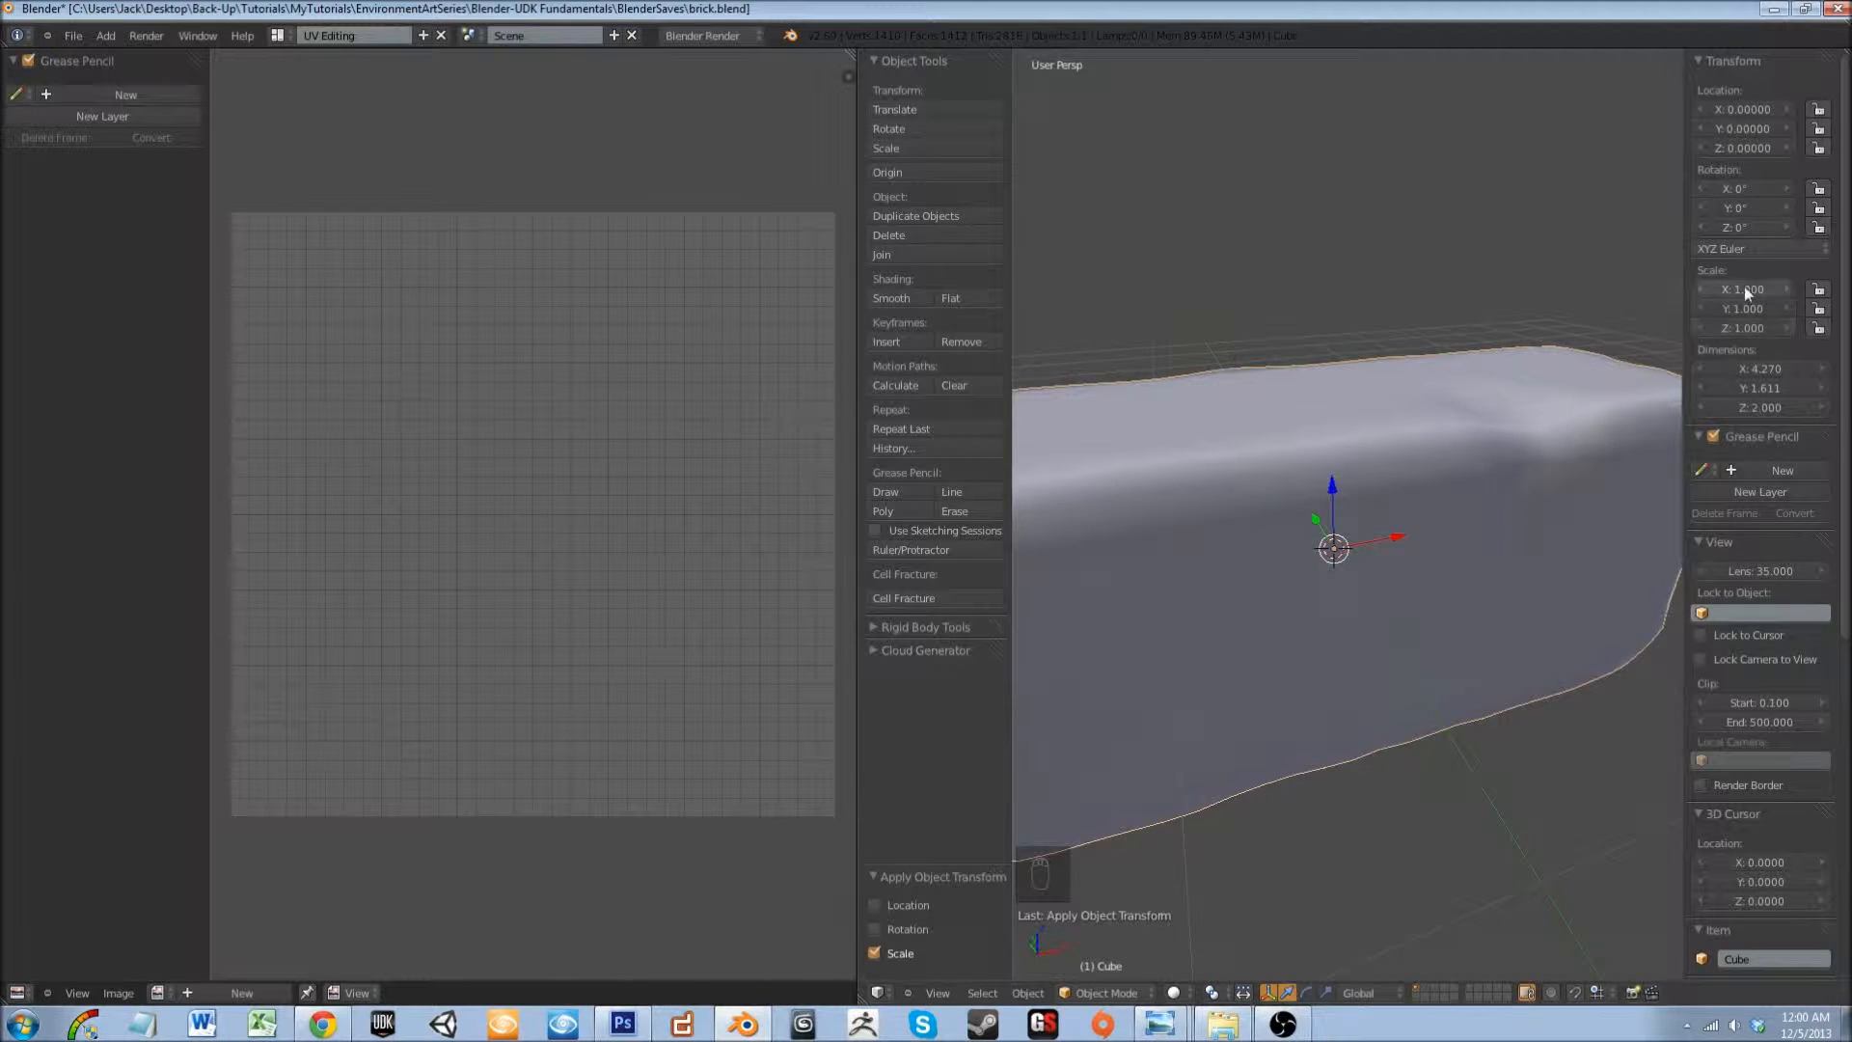
- Return the brick to Edit Mode and unwrap the whole mesh with the standard Unwrap method
middle_click_drag(1589, 357, 1248, 550)
key("Tab")
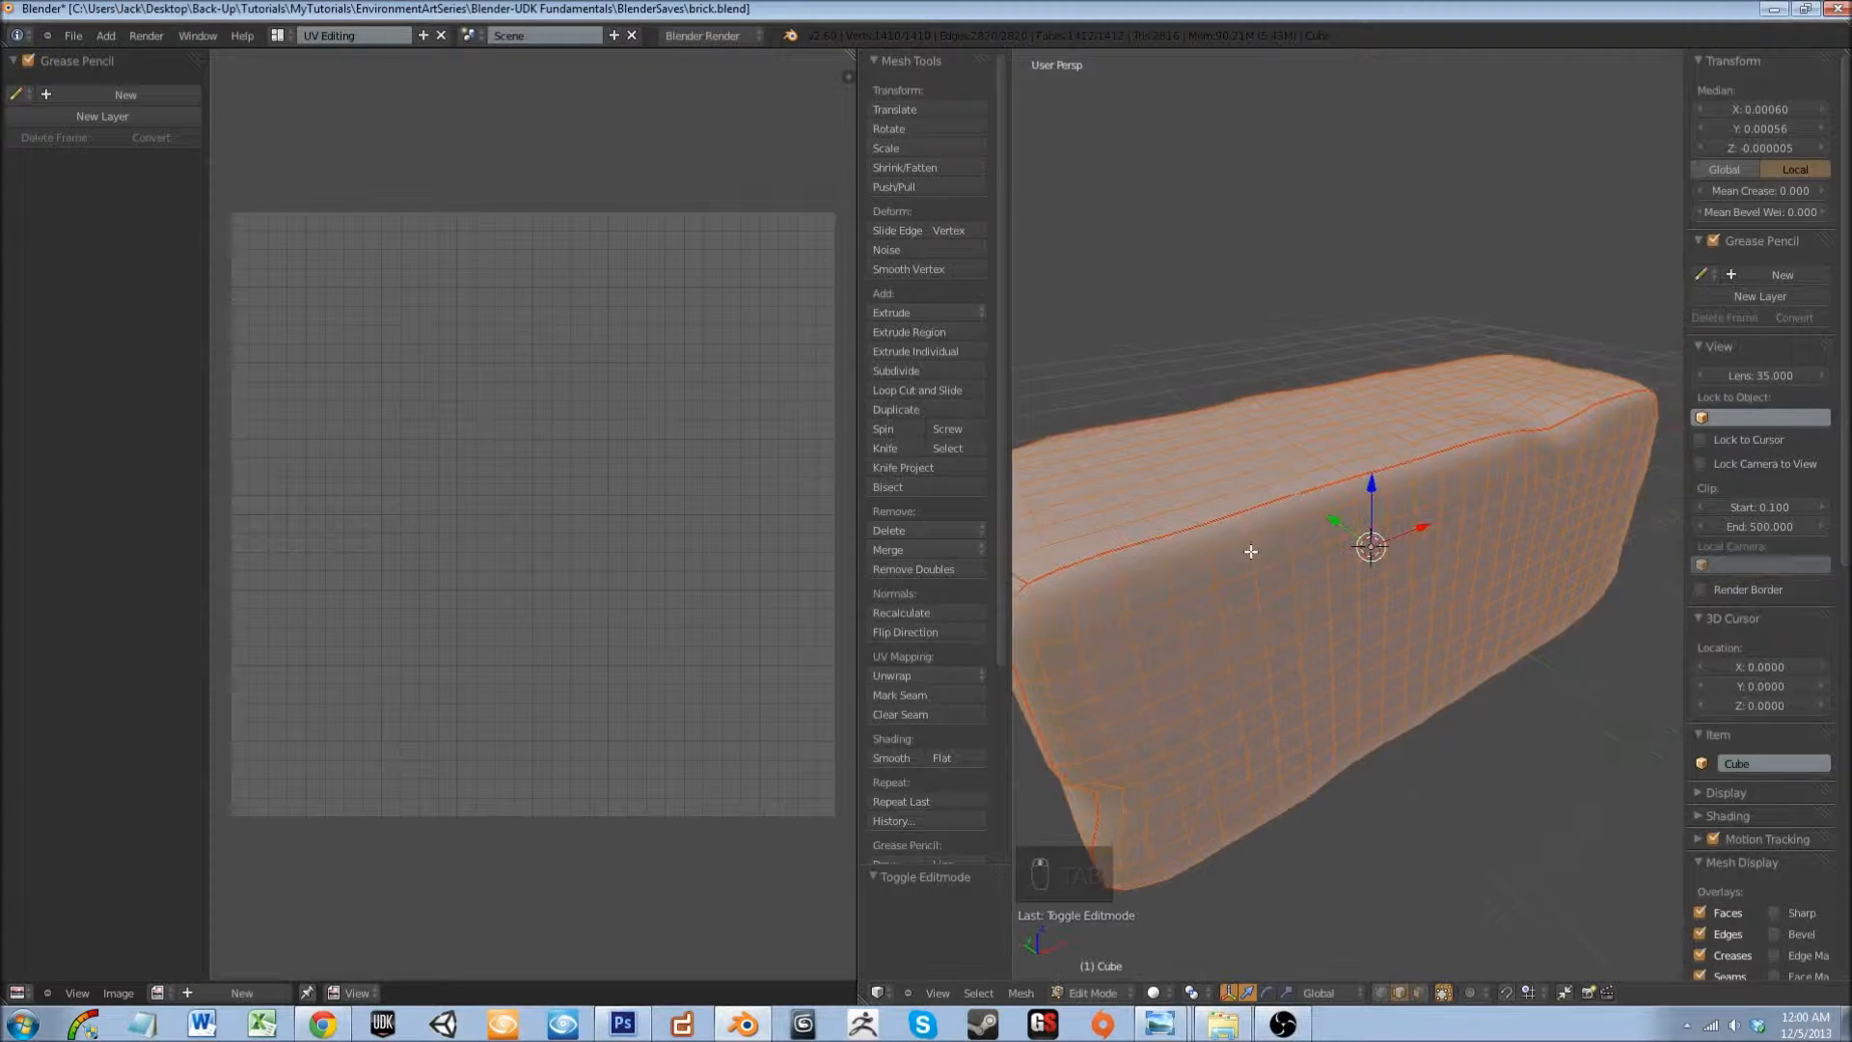
key("u")
left_click(1239, 555)
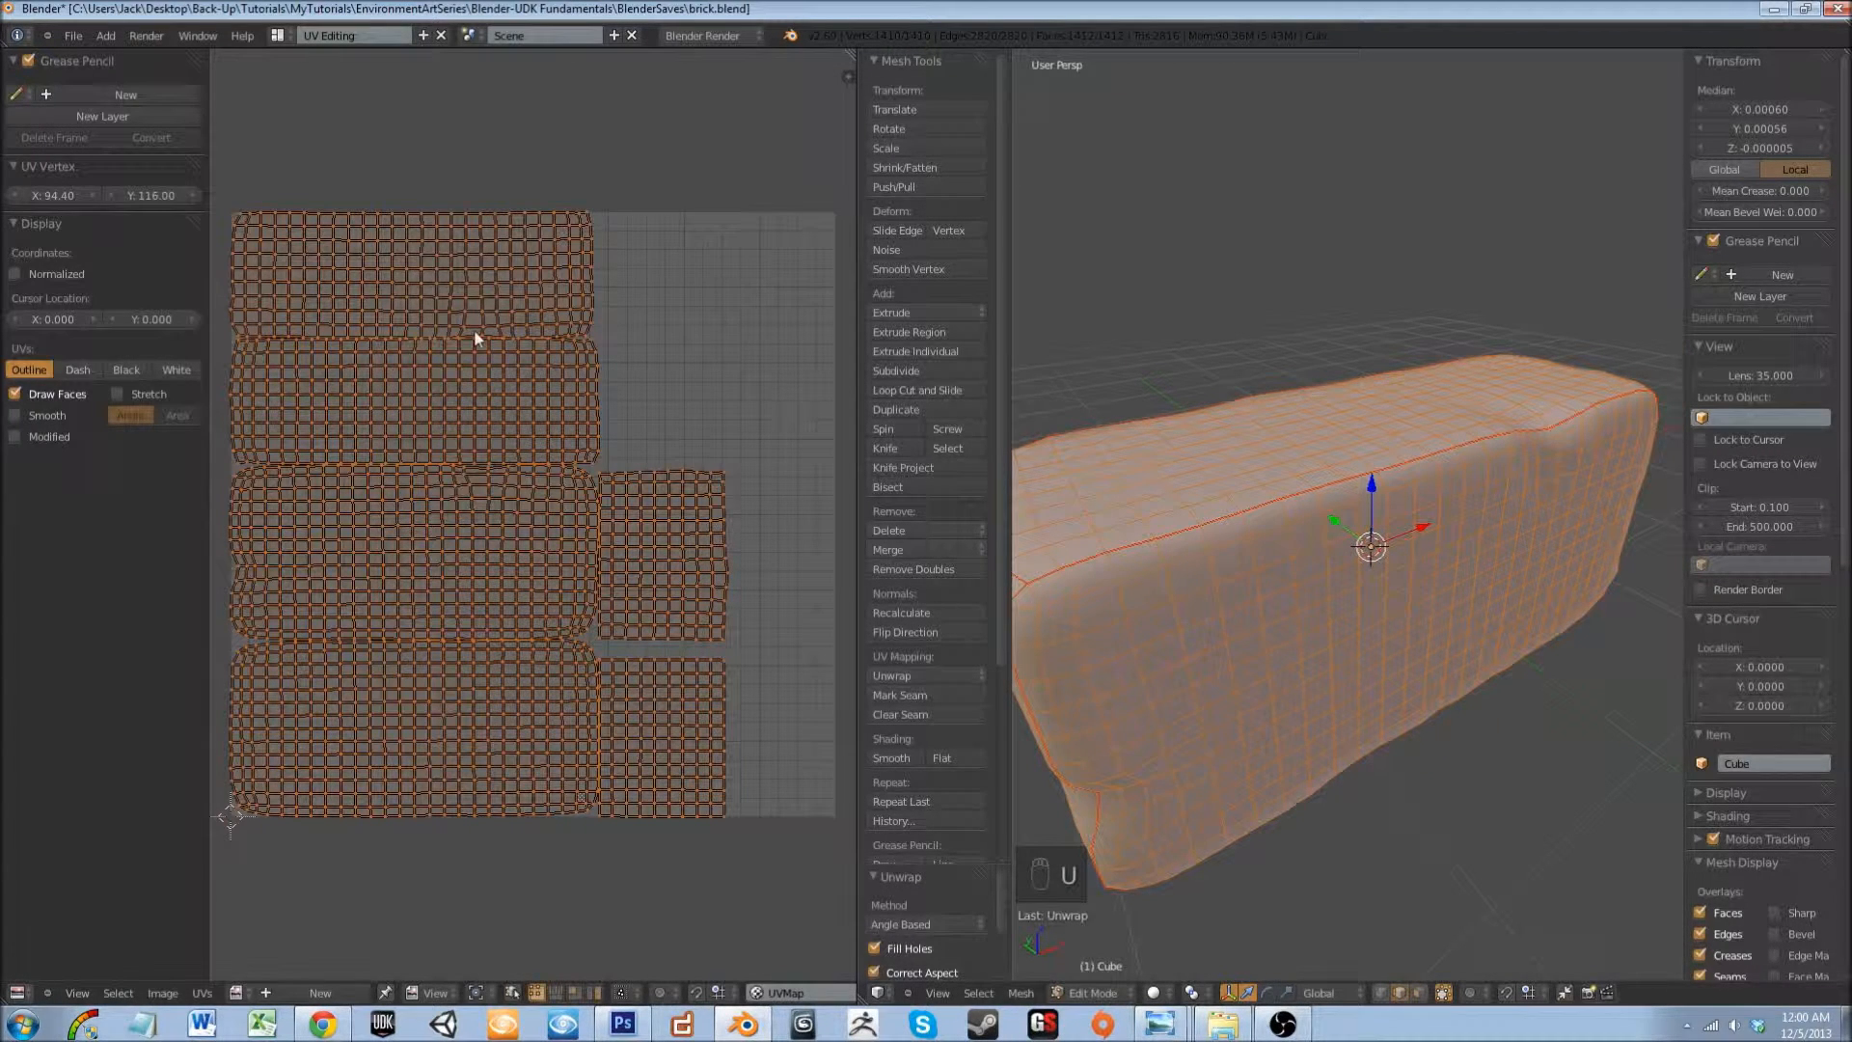
- Examine the spacing between the brick's UV islands, both the four large ones and the two small end pieces
middle_click_drag(669, 704, 612, 512)
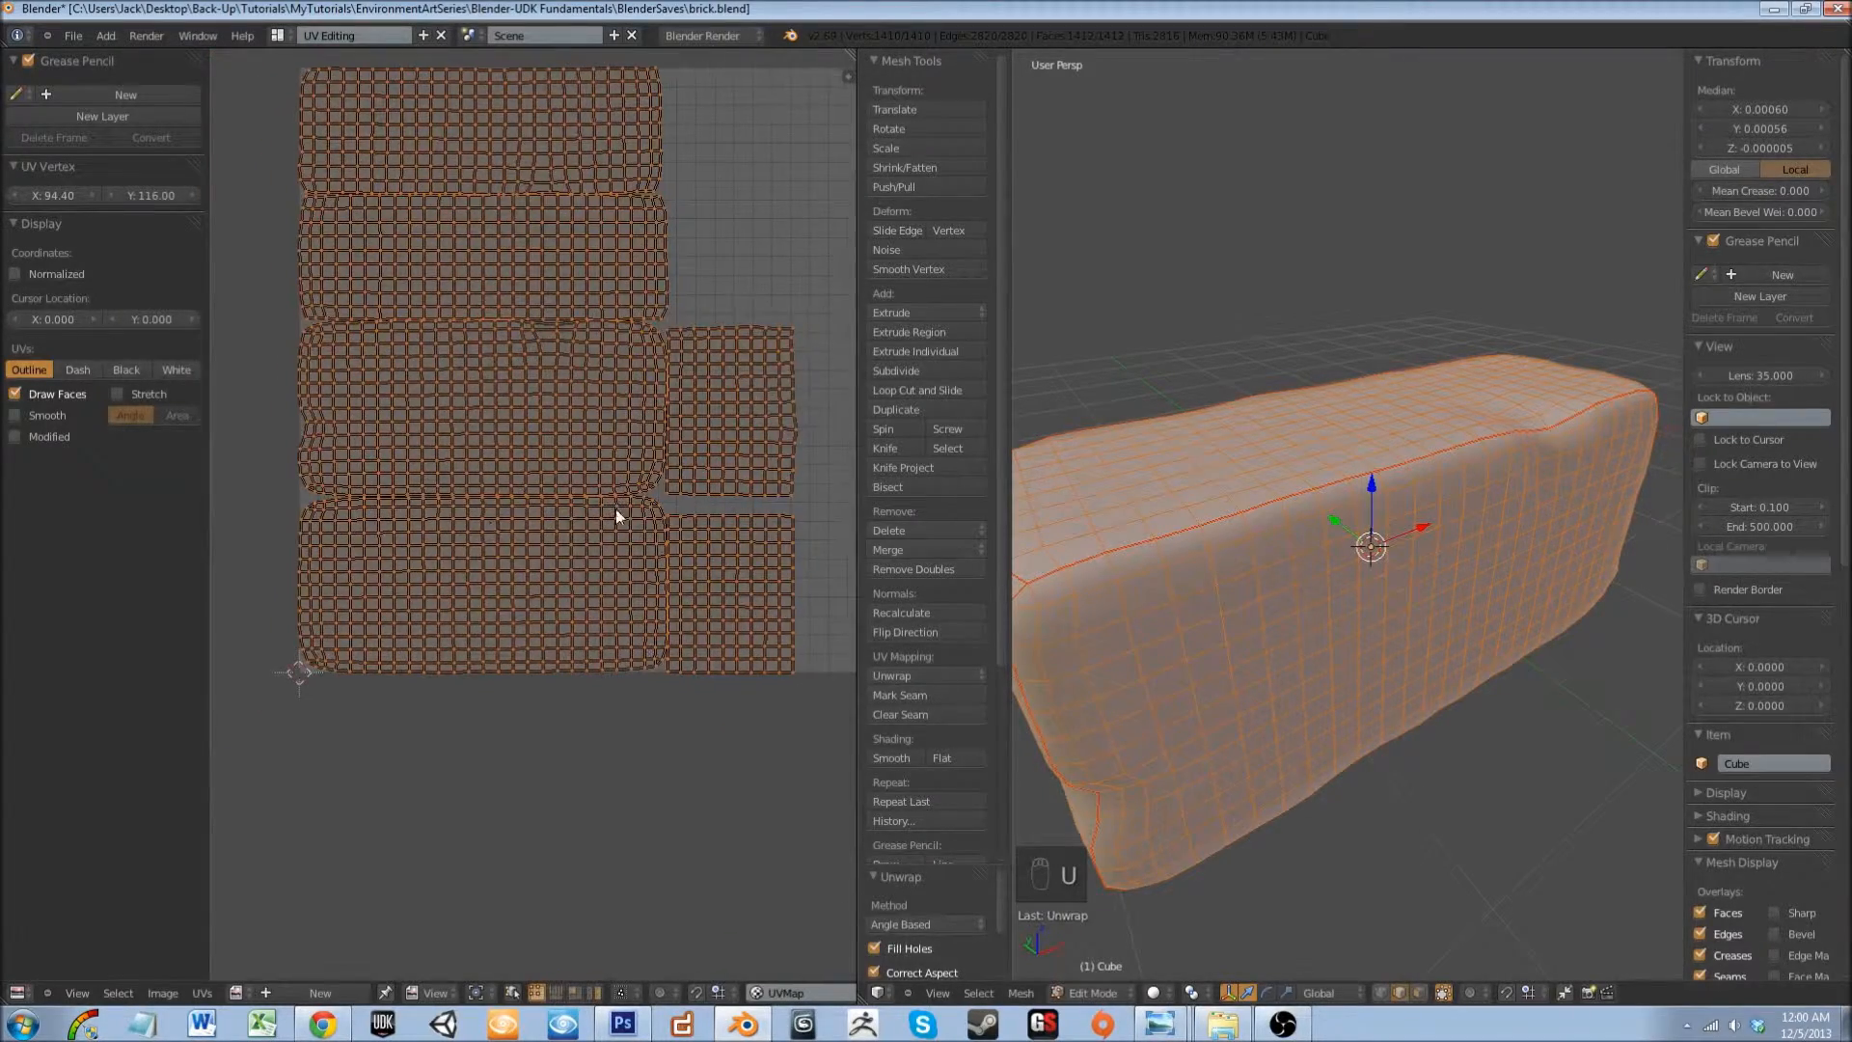
scroll(372, 512, "up", 2)
scroll(488, 373, "up", 1)
scroll(433, 378, "up", 1)
scroll(433, 378, "up", 3)
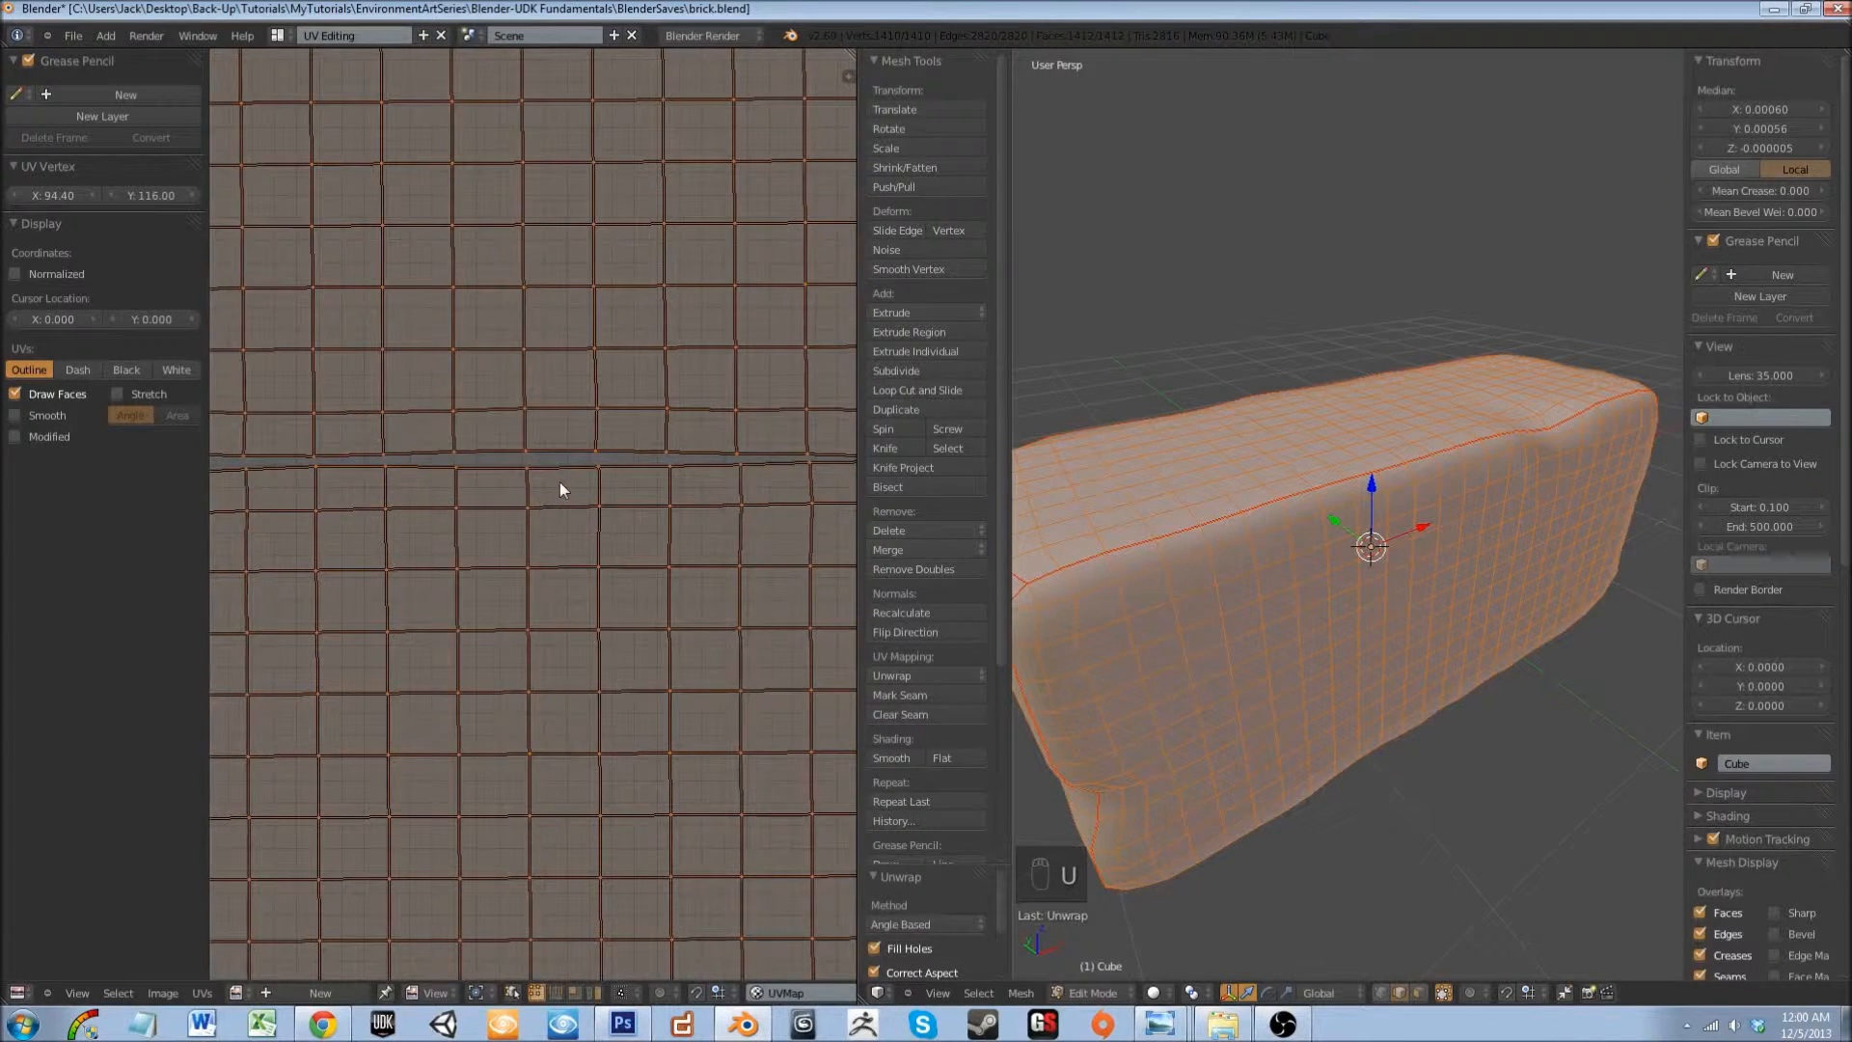
scroll(560, 482, "down", 6)
middle_click_drag(733, 531, 444, 502)
scroll(349, 494, "up", 3)
scroll(648, 469, "down", 3)
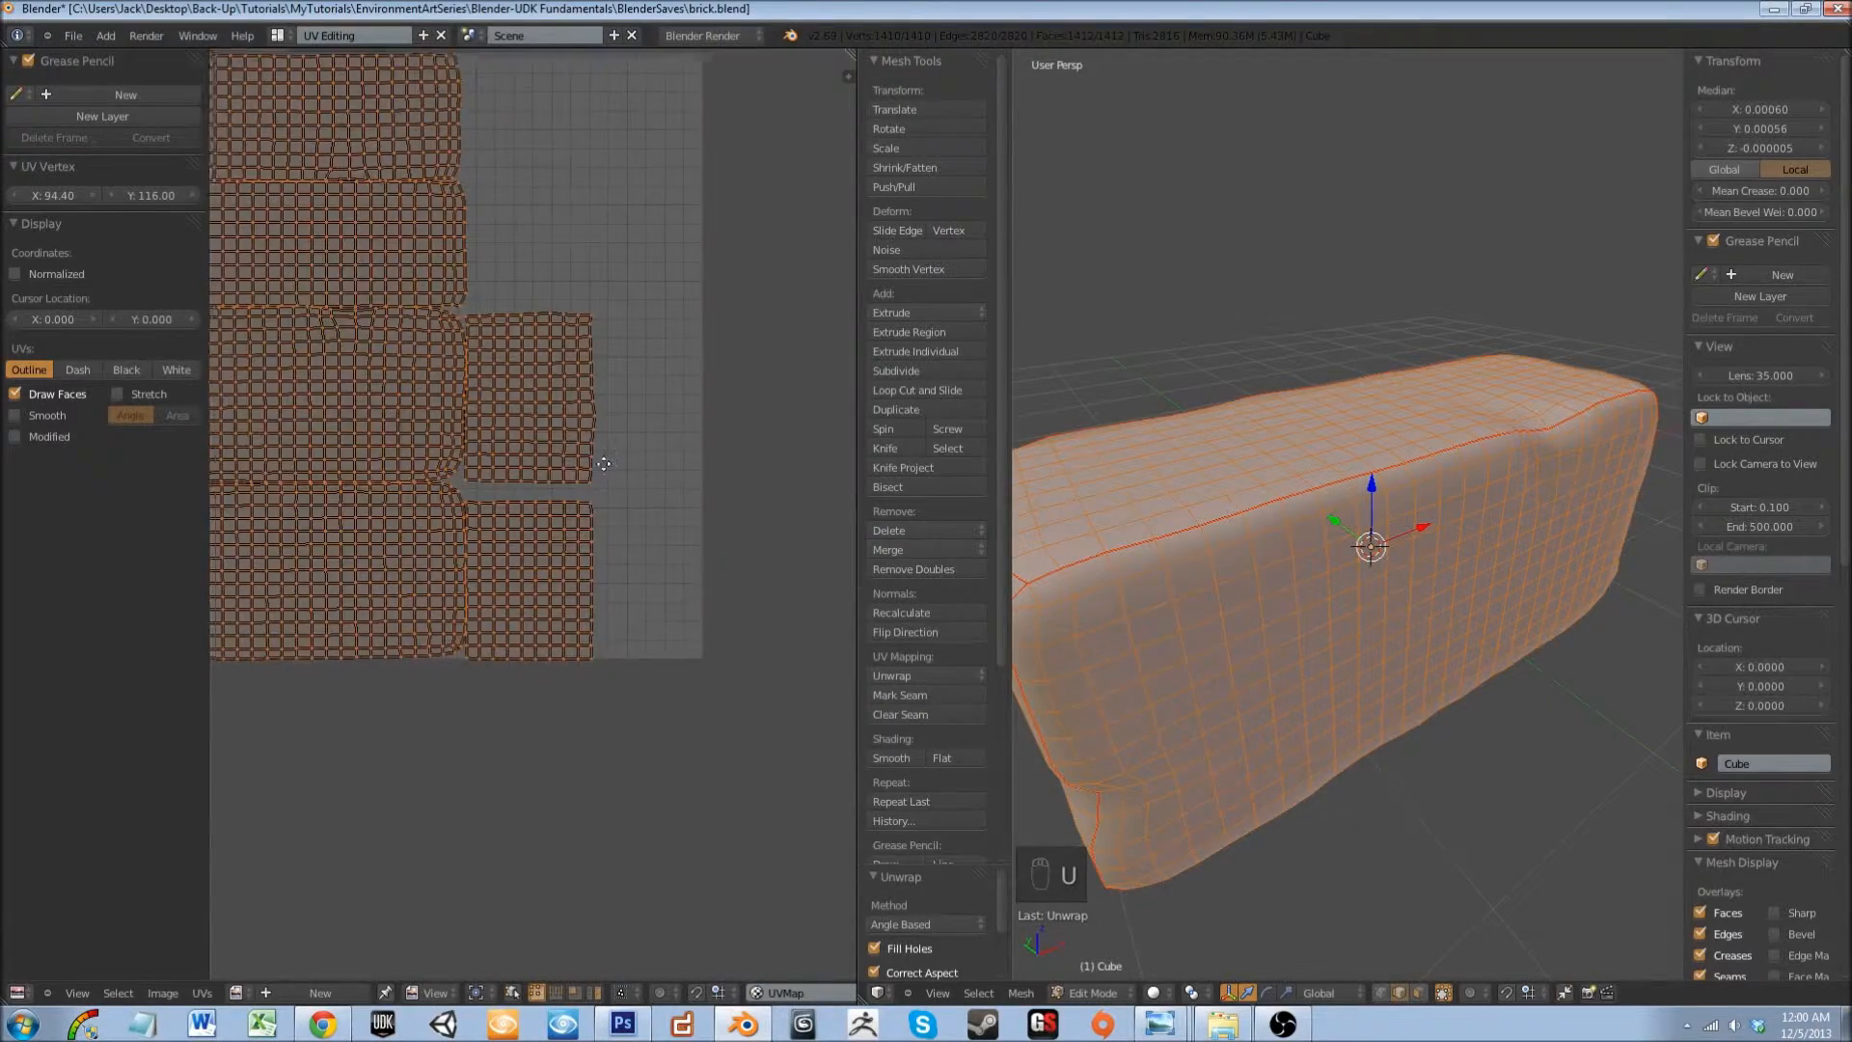
scroll(637, 414, "up", 4)
scroll(569, 453, "down", 3)
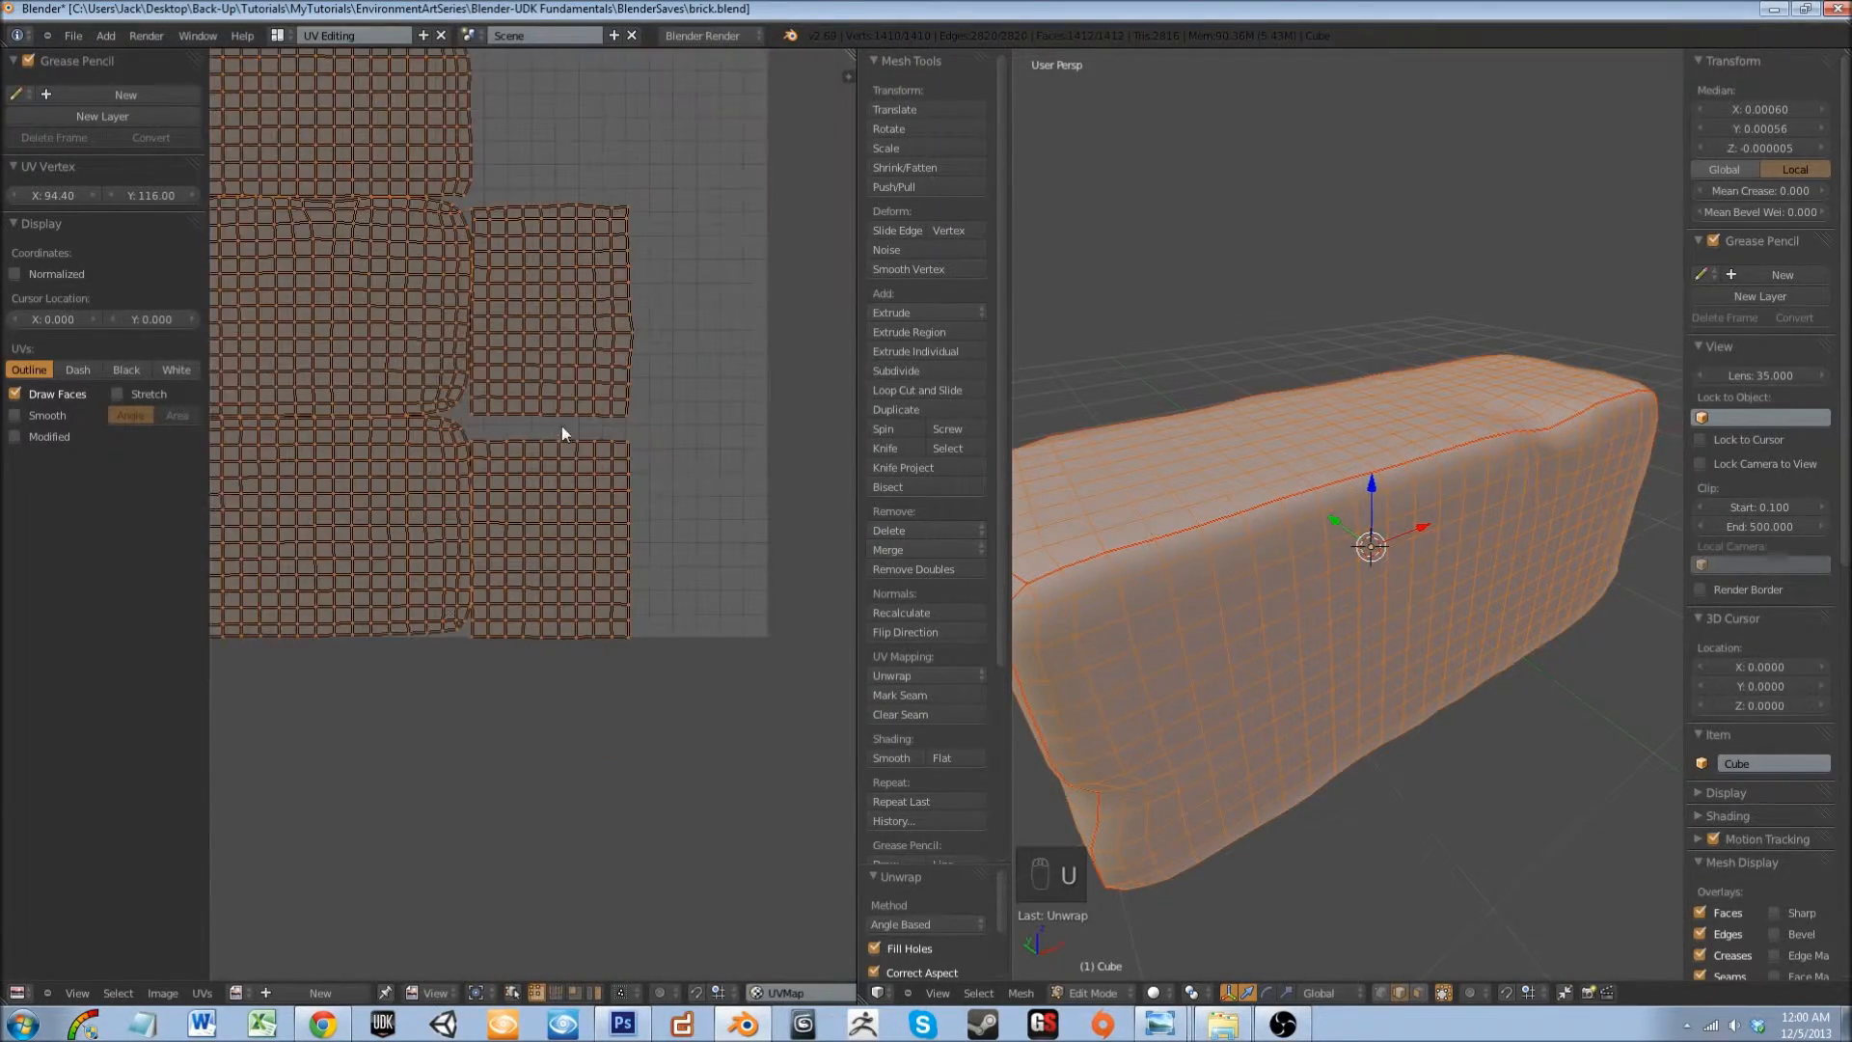
- Move the two small end islands about 0.17 along X to the UV grid's right border, stacked with a gap between them
middle_click_drag(562, 425, 529, 431)
key("l")
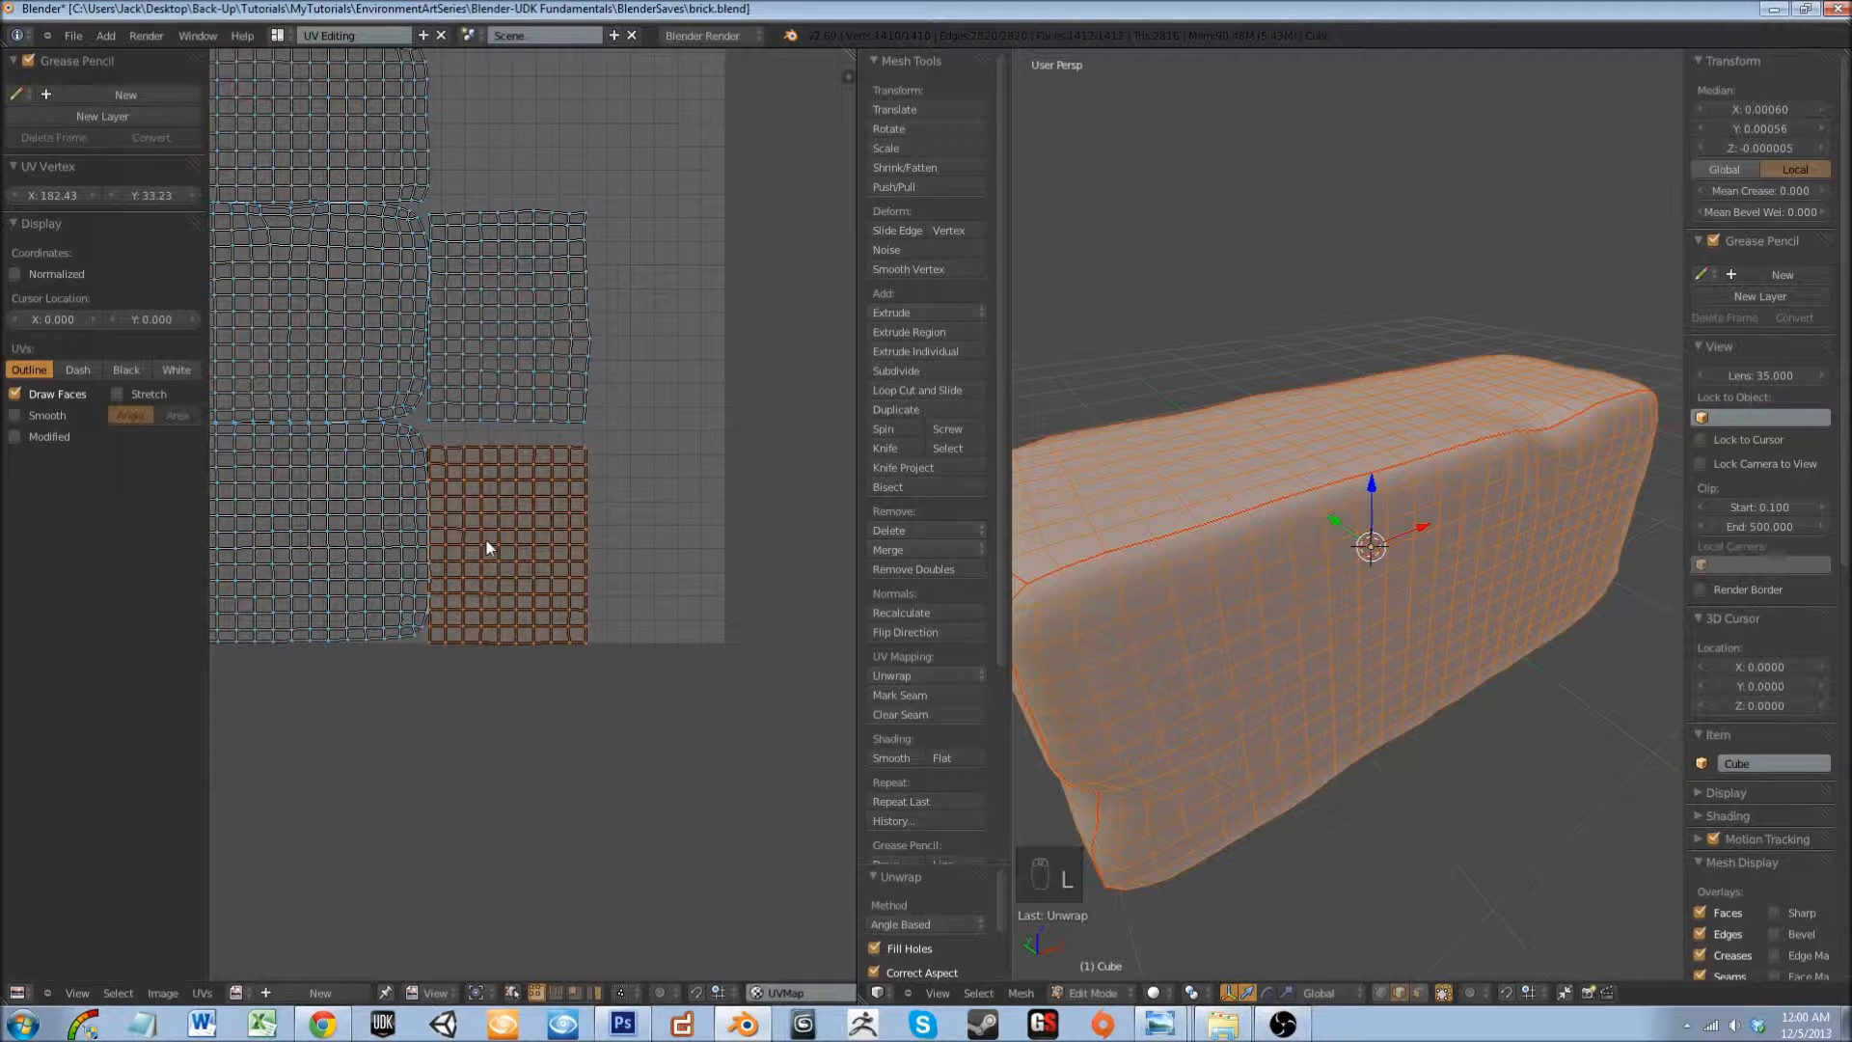
key("g")
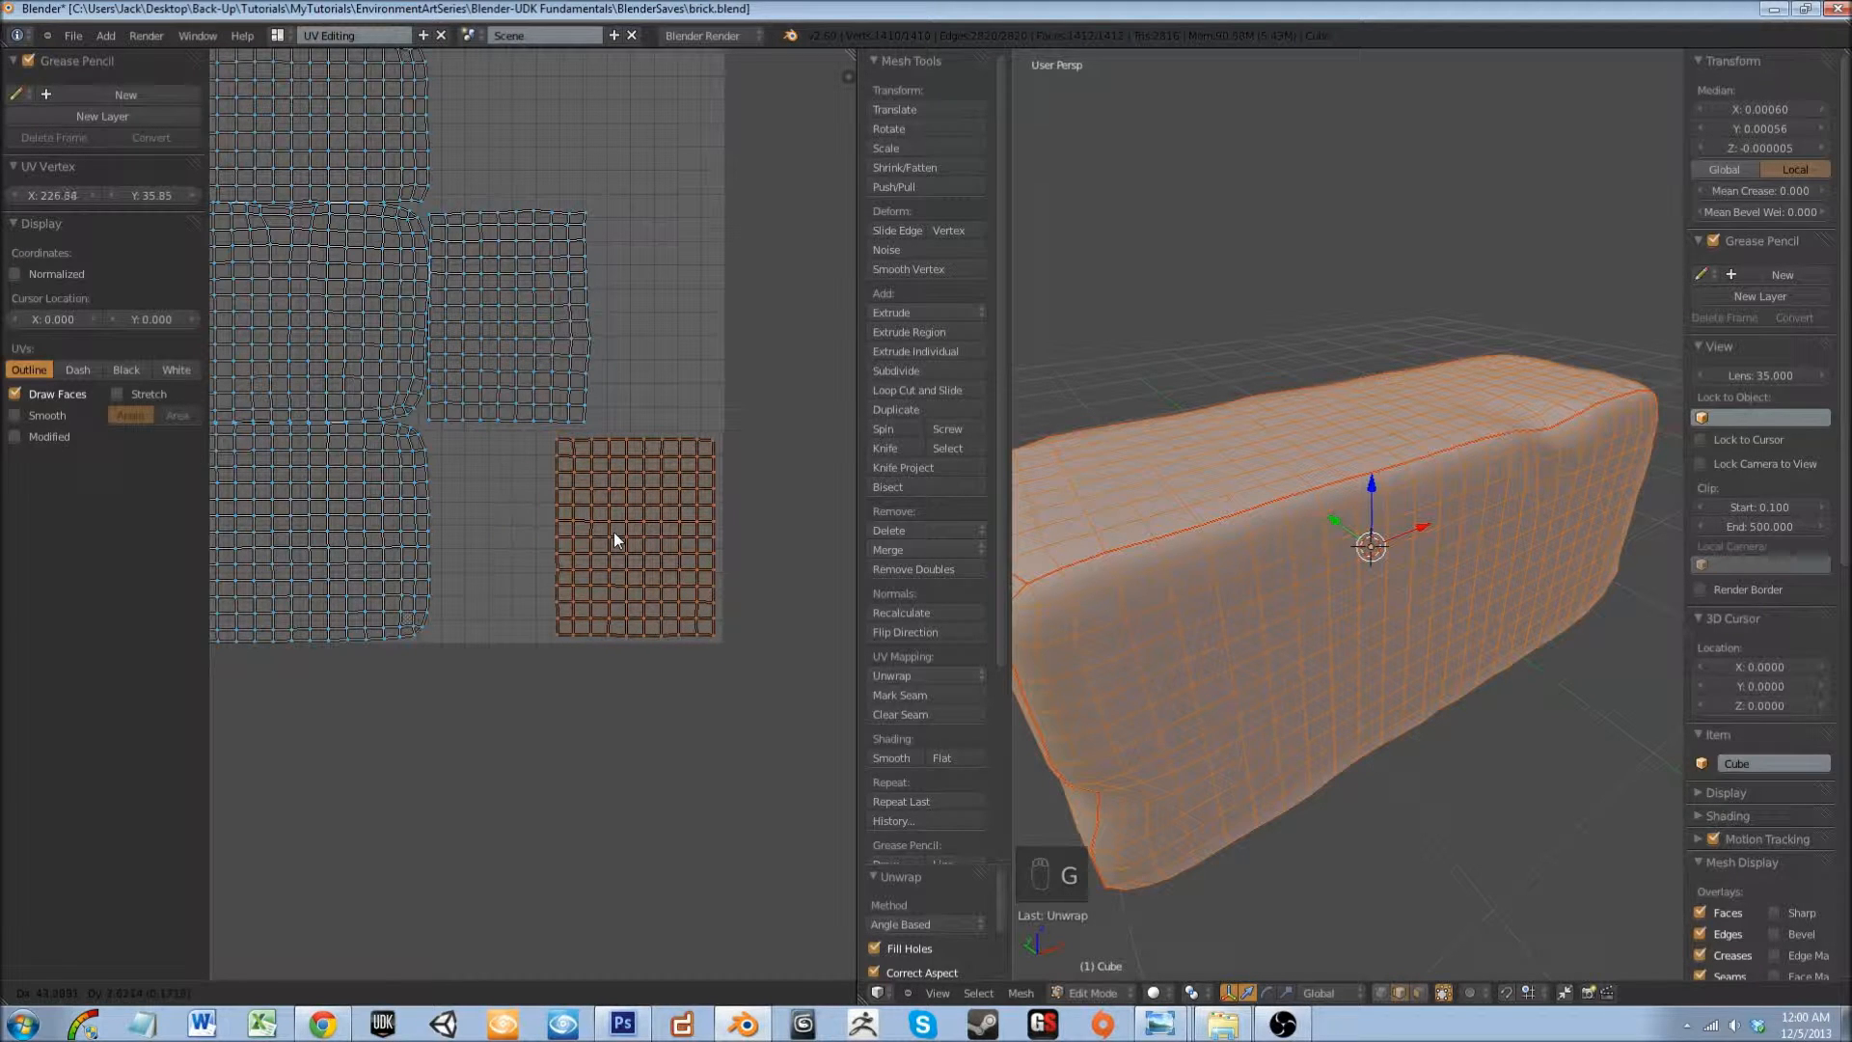
left_click(611, 531)
key("l")
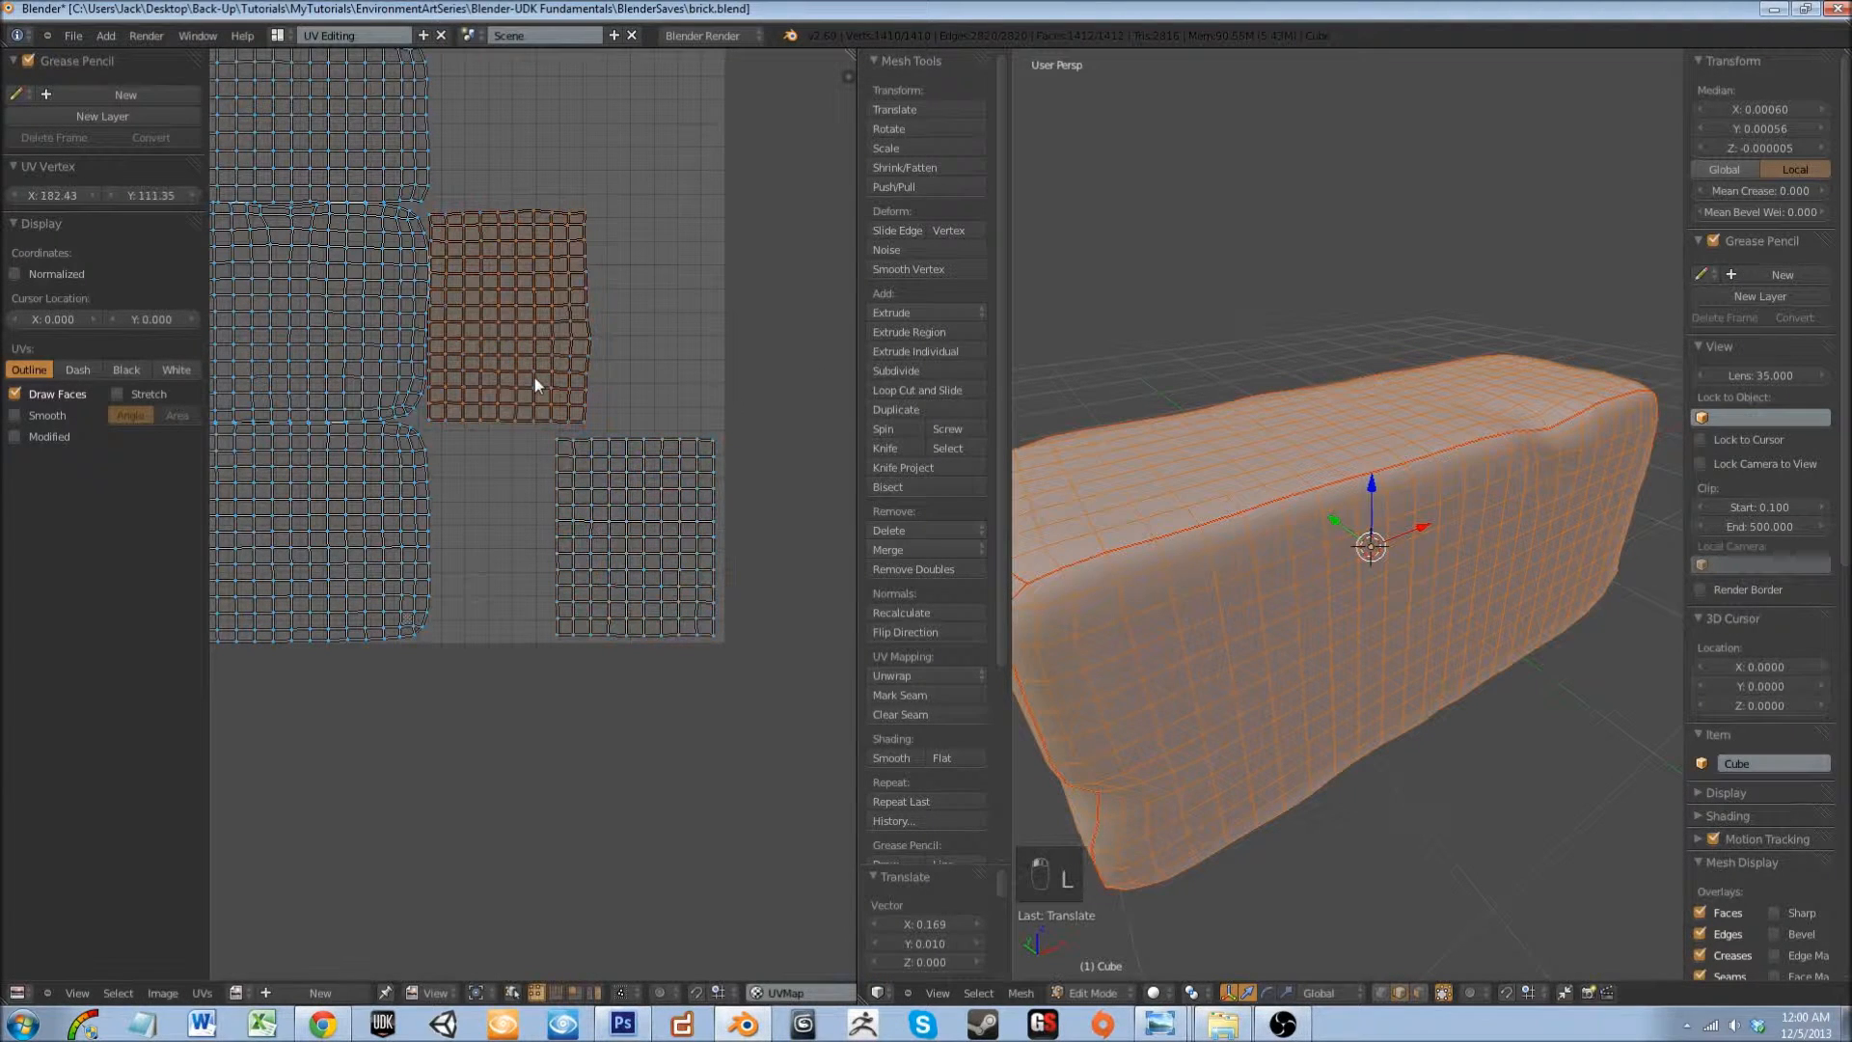
key("g")
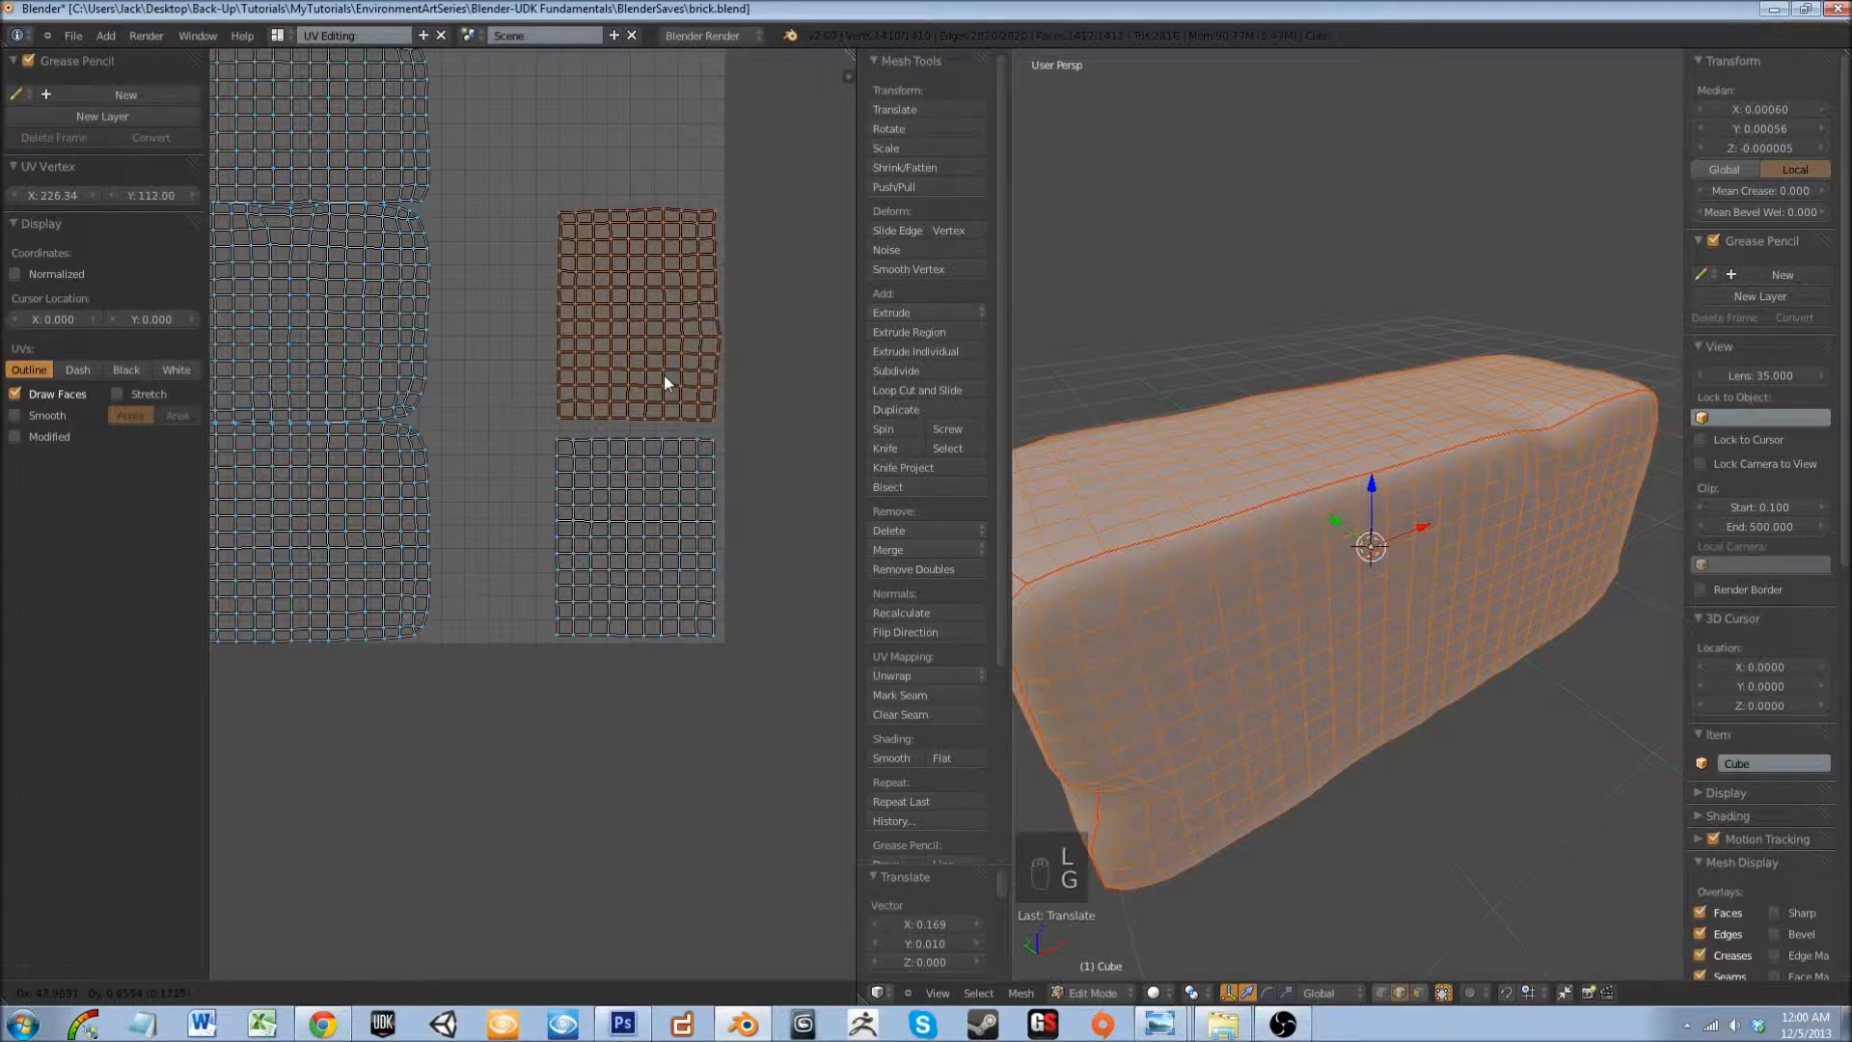
left_click(656, 378)
scroll(654, 385, "down", 4)
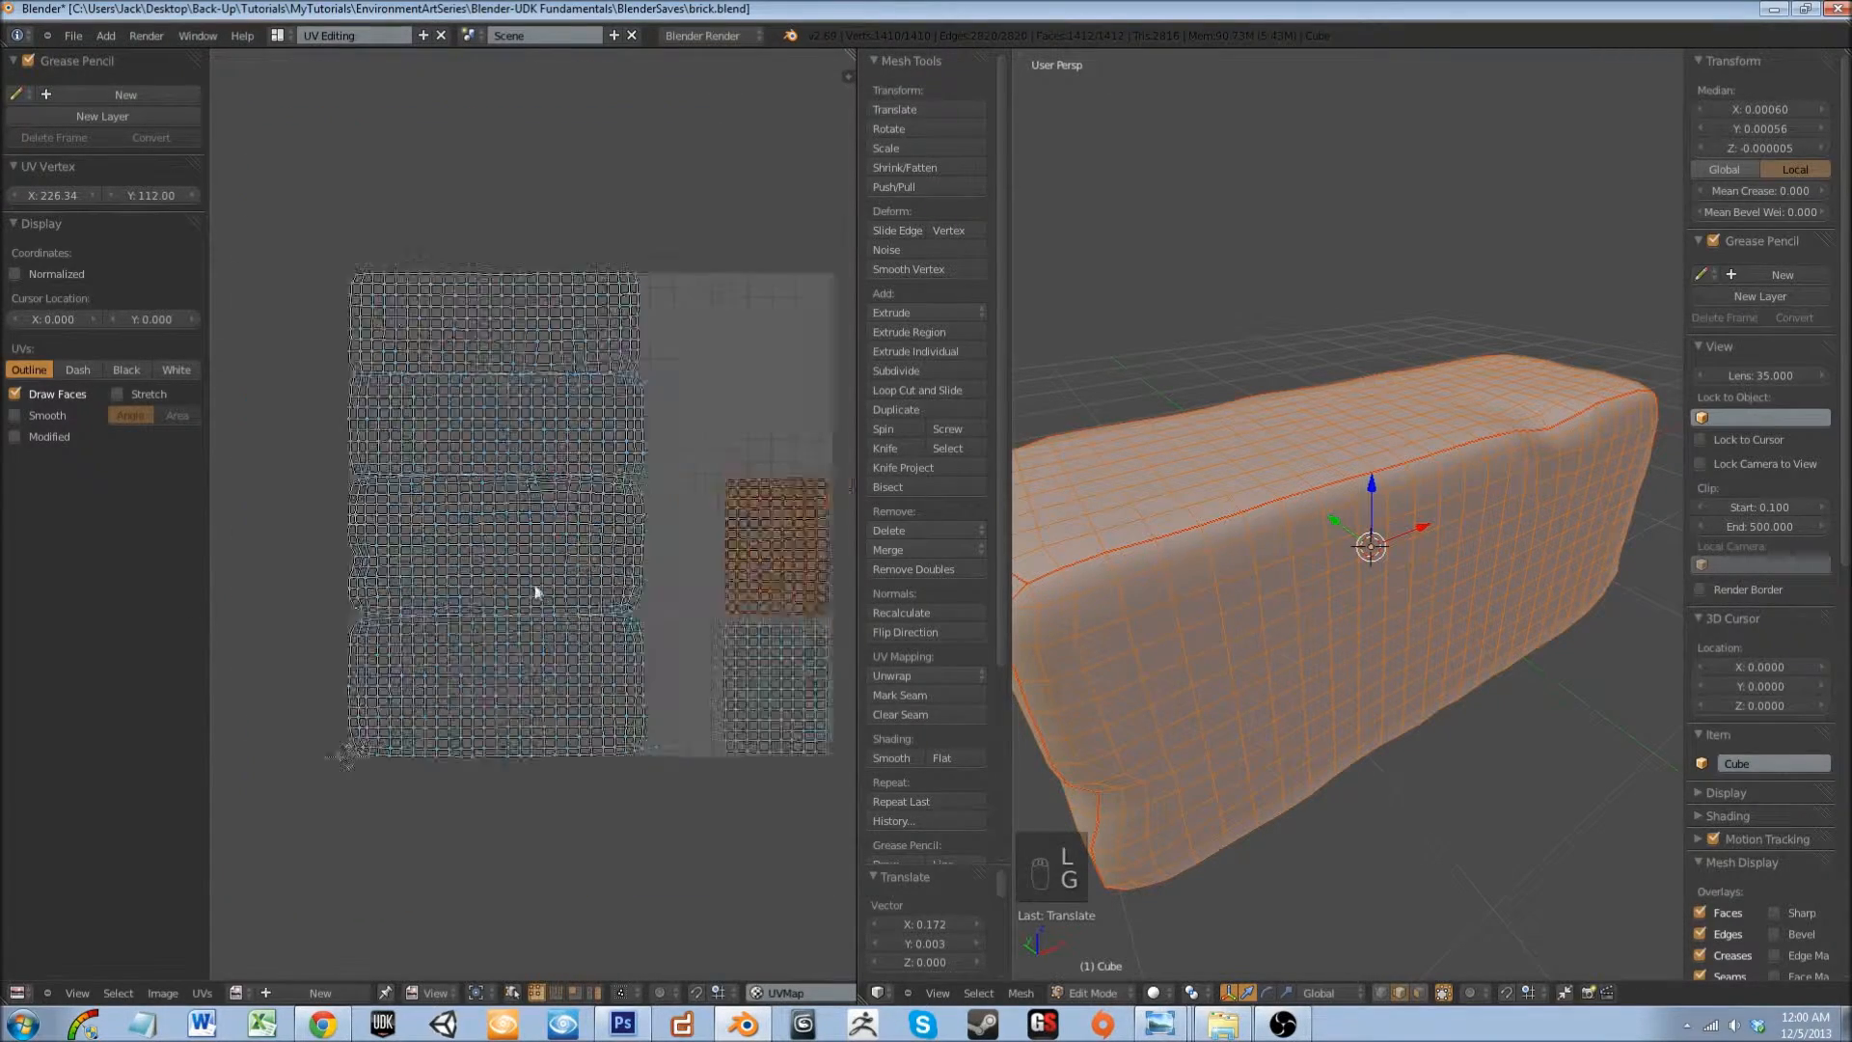
- Select only the four large UV islands and scale them down together to about 0.94
key("a")
key("a")
key("a")
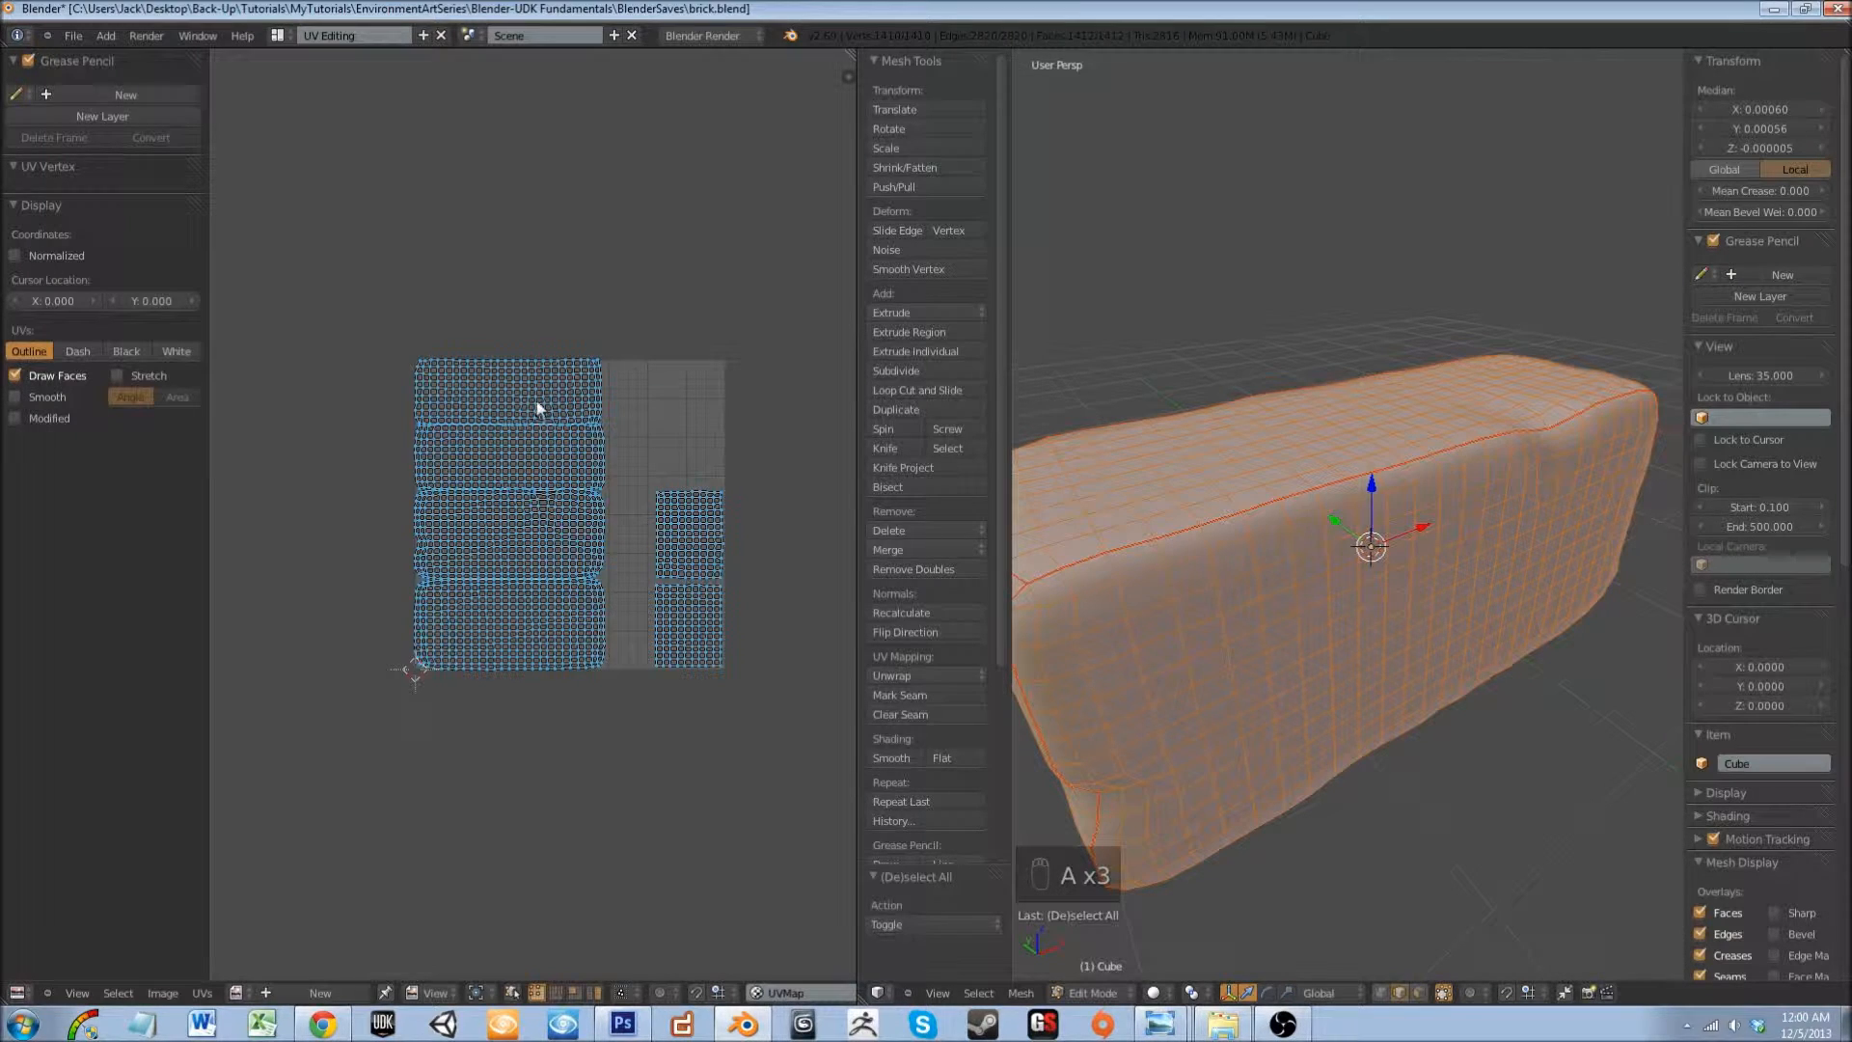
key("l")
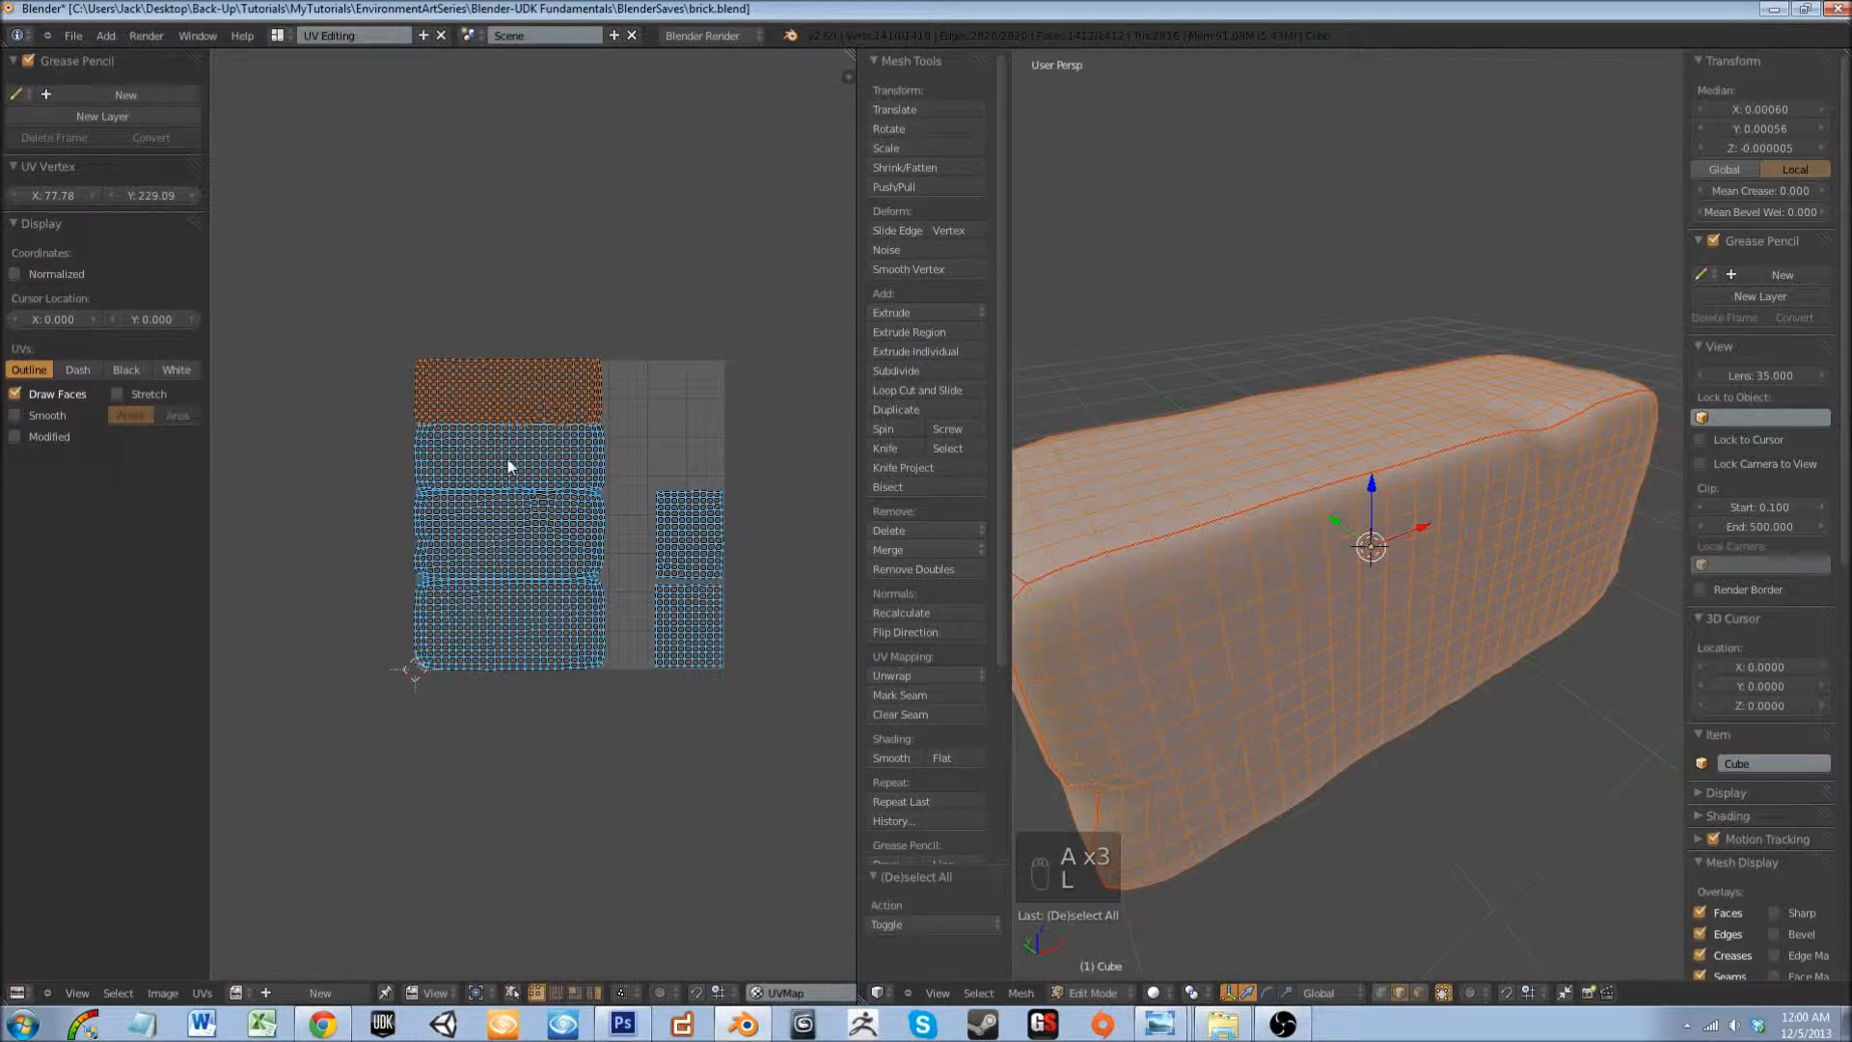
key("shift+l")
key("shift+l")
key("shift+l")
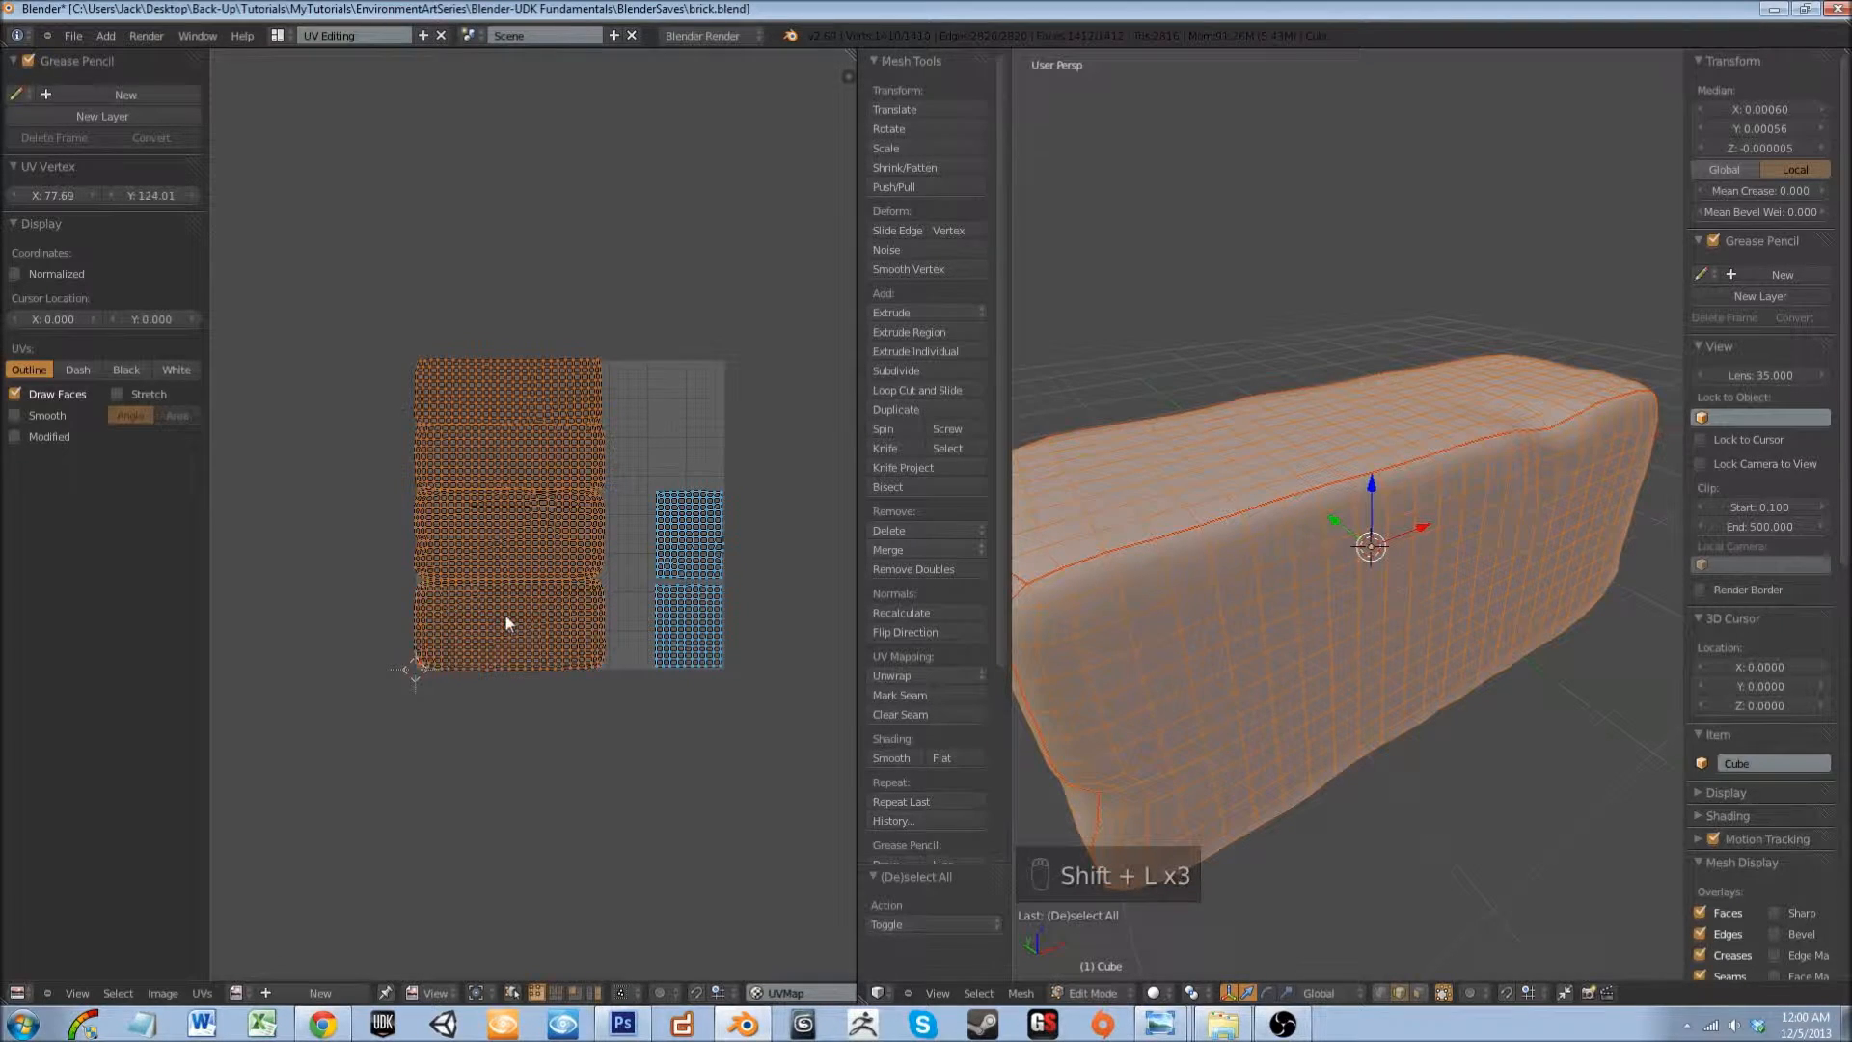
scroll(494, 614, "up", 3)
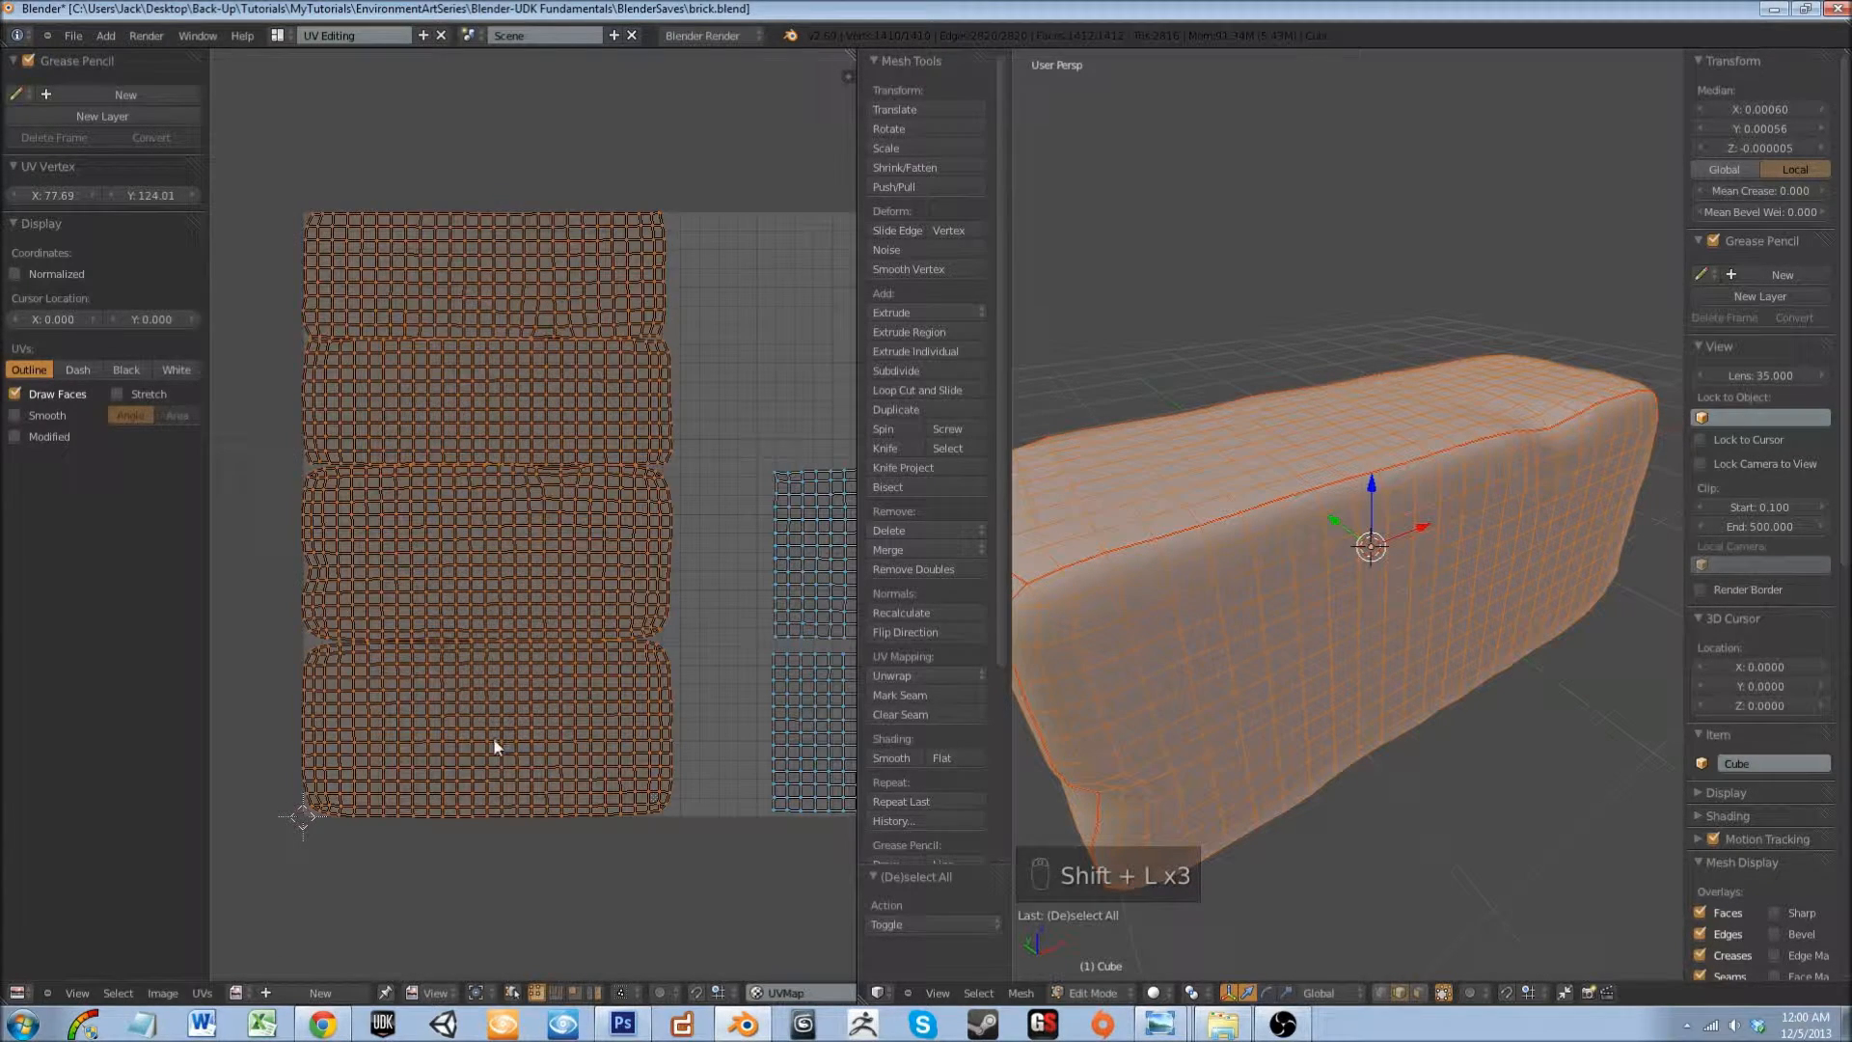
key("s")
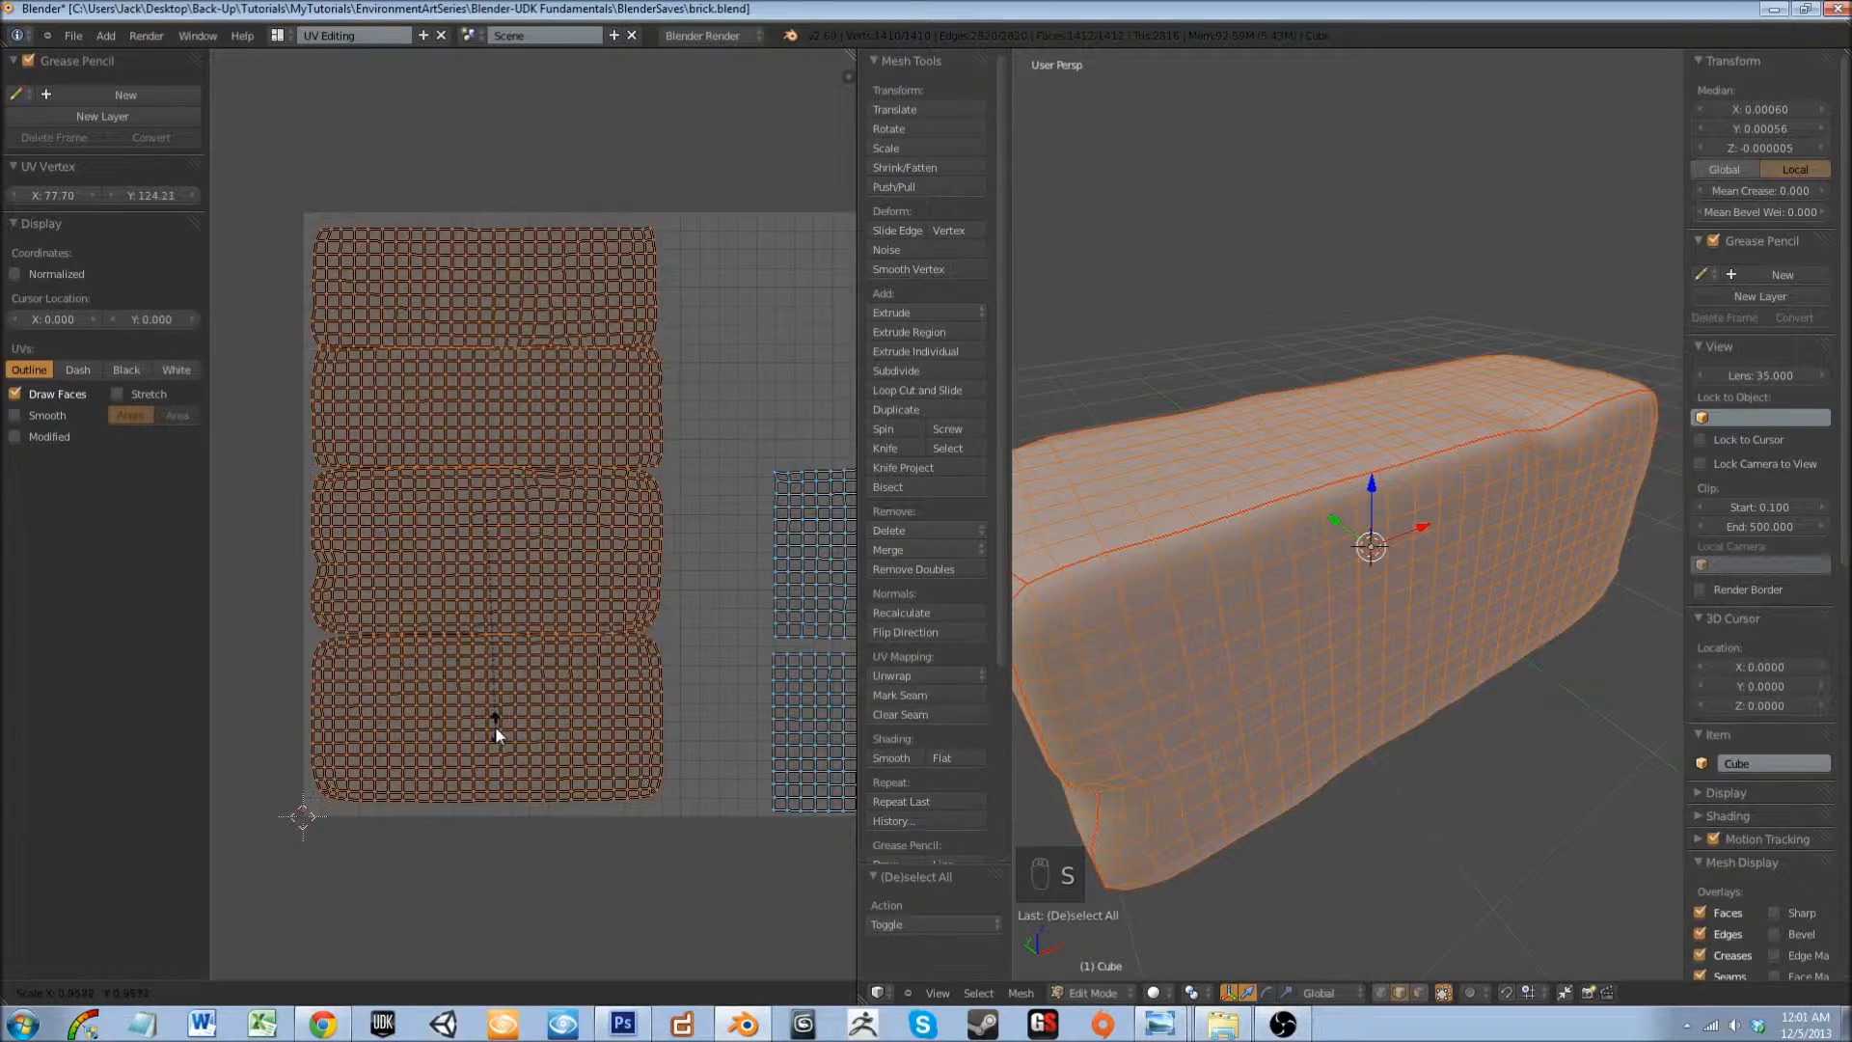
left_click(493, 724)
- Move the top large island into the UV grid's upper-left corner and place the second island just below it with a small gap
scroll(400, 461, "up", 4)
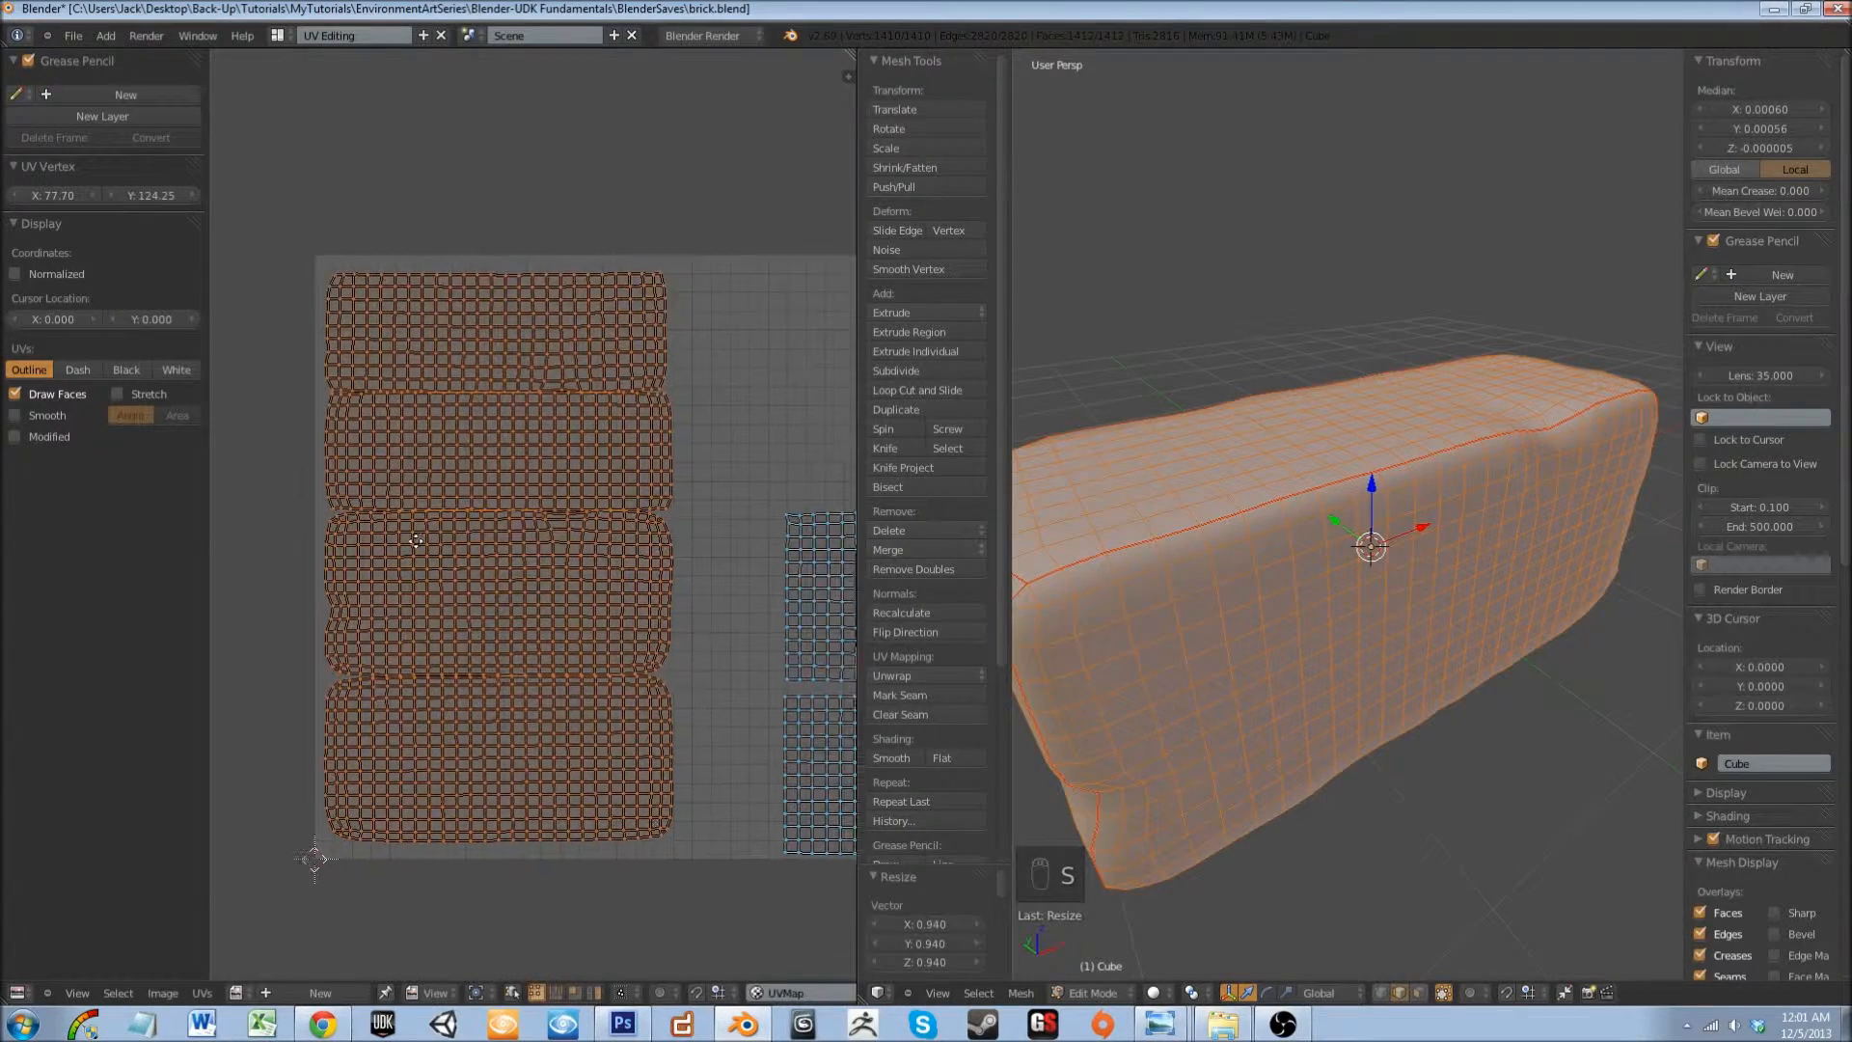
scroll(459, 328, "down", 2)
key("l")
key("g")
left_click(455, 349)
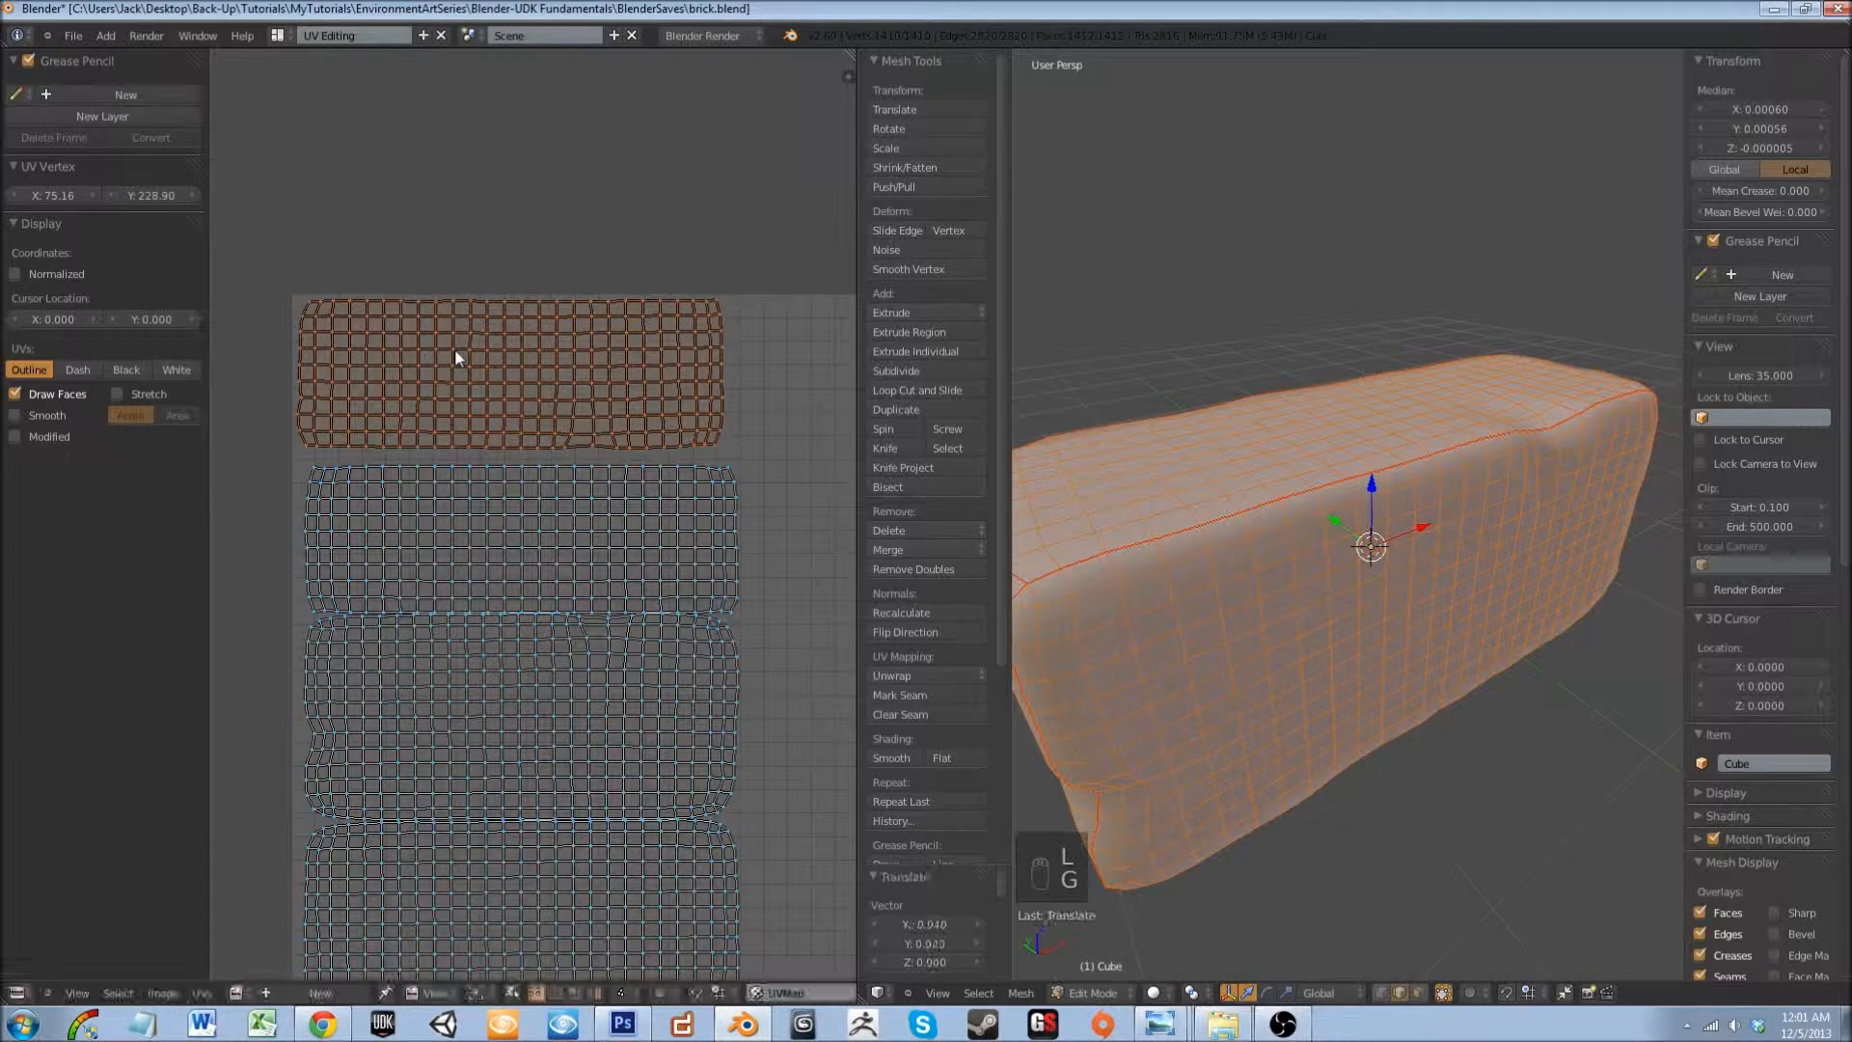
key("l")
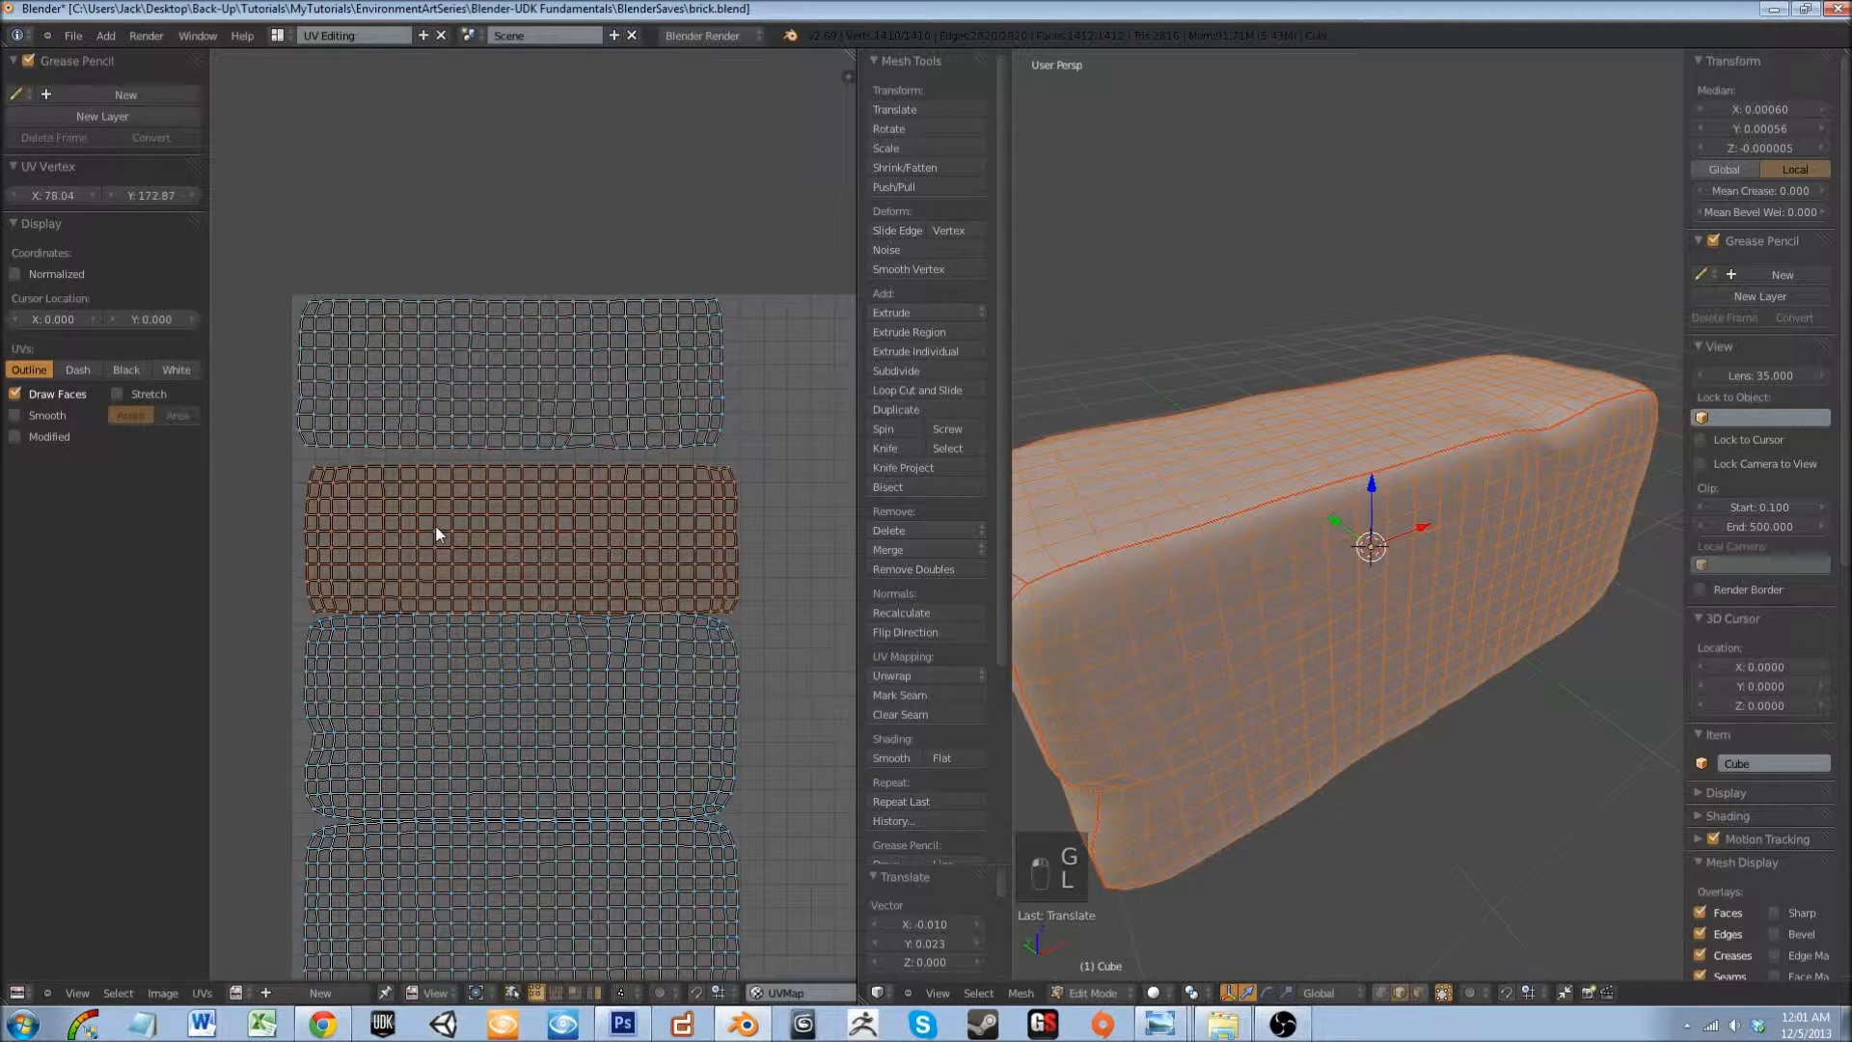
key("g")
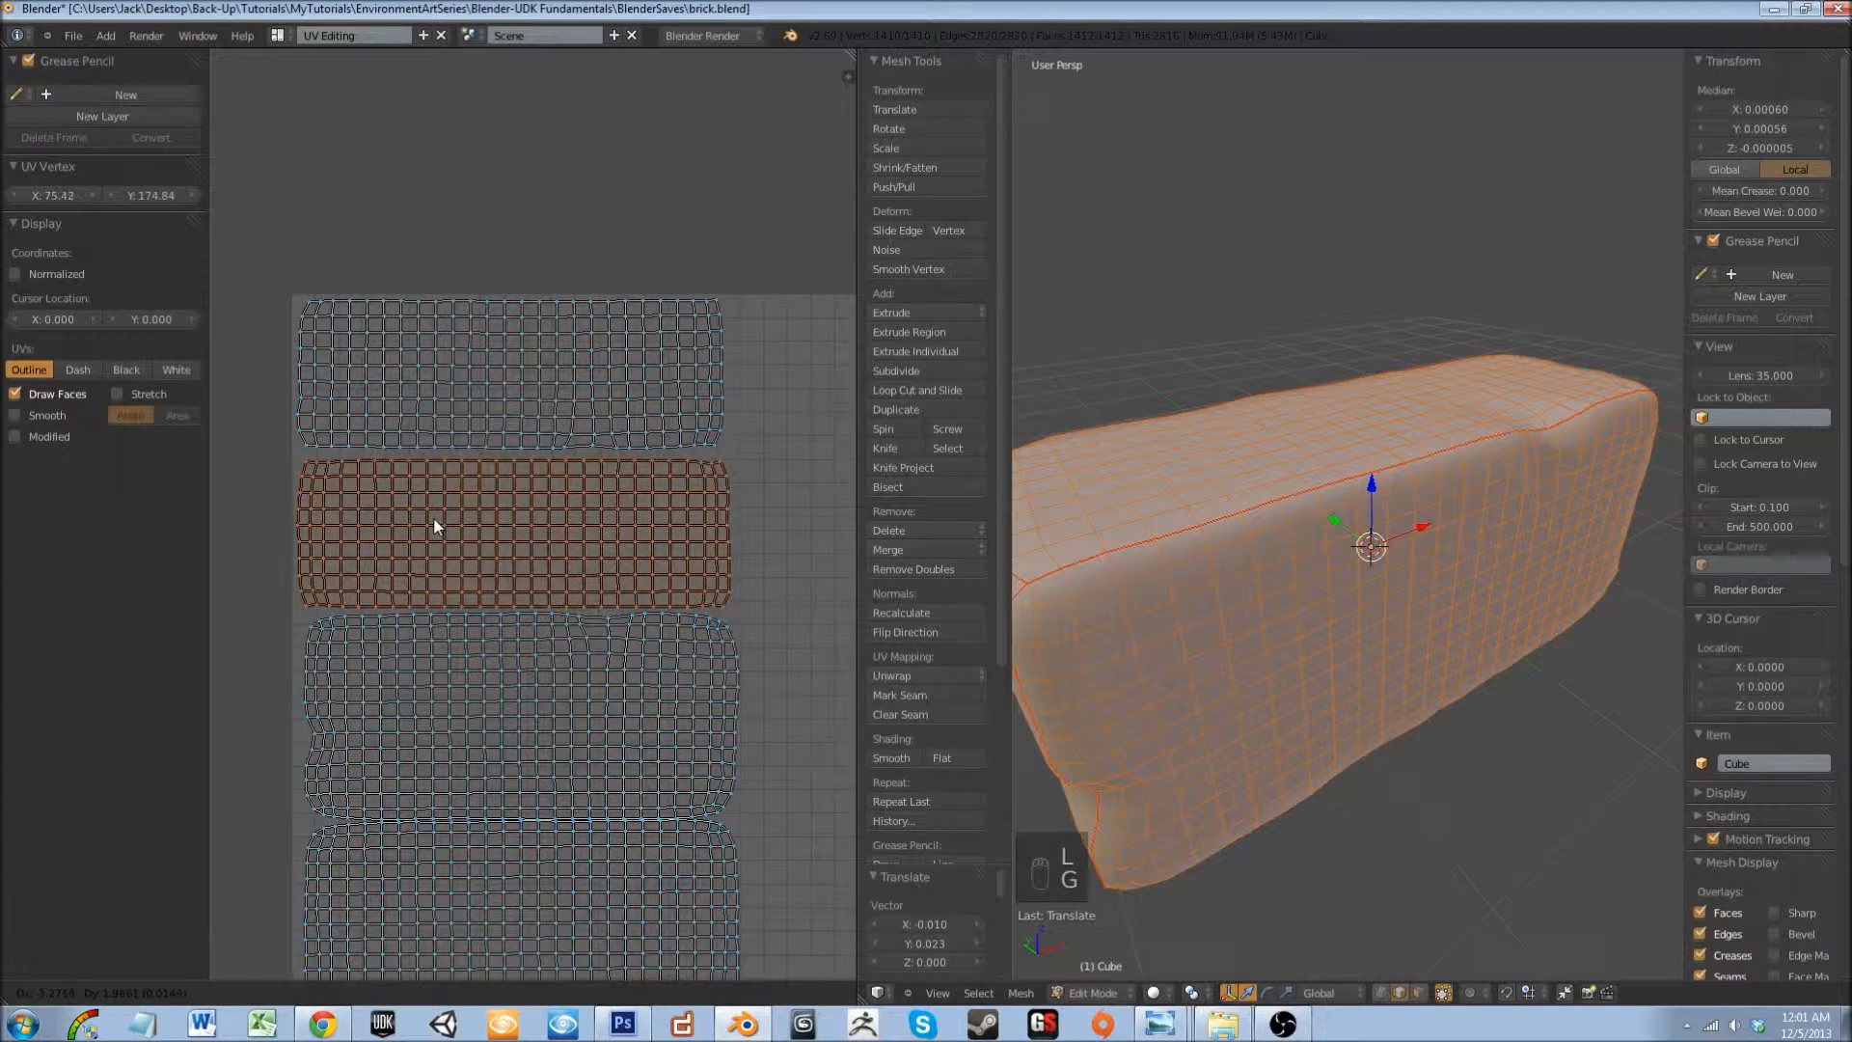
left_click(434, 524)
- Move the bottom large island about -0.005 in X and -0.020 in Y, close to the UV grid's lower-left corner
middle_click_drag(407, 625, 476, 533)
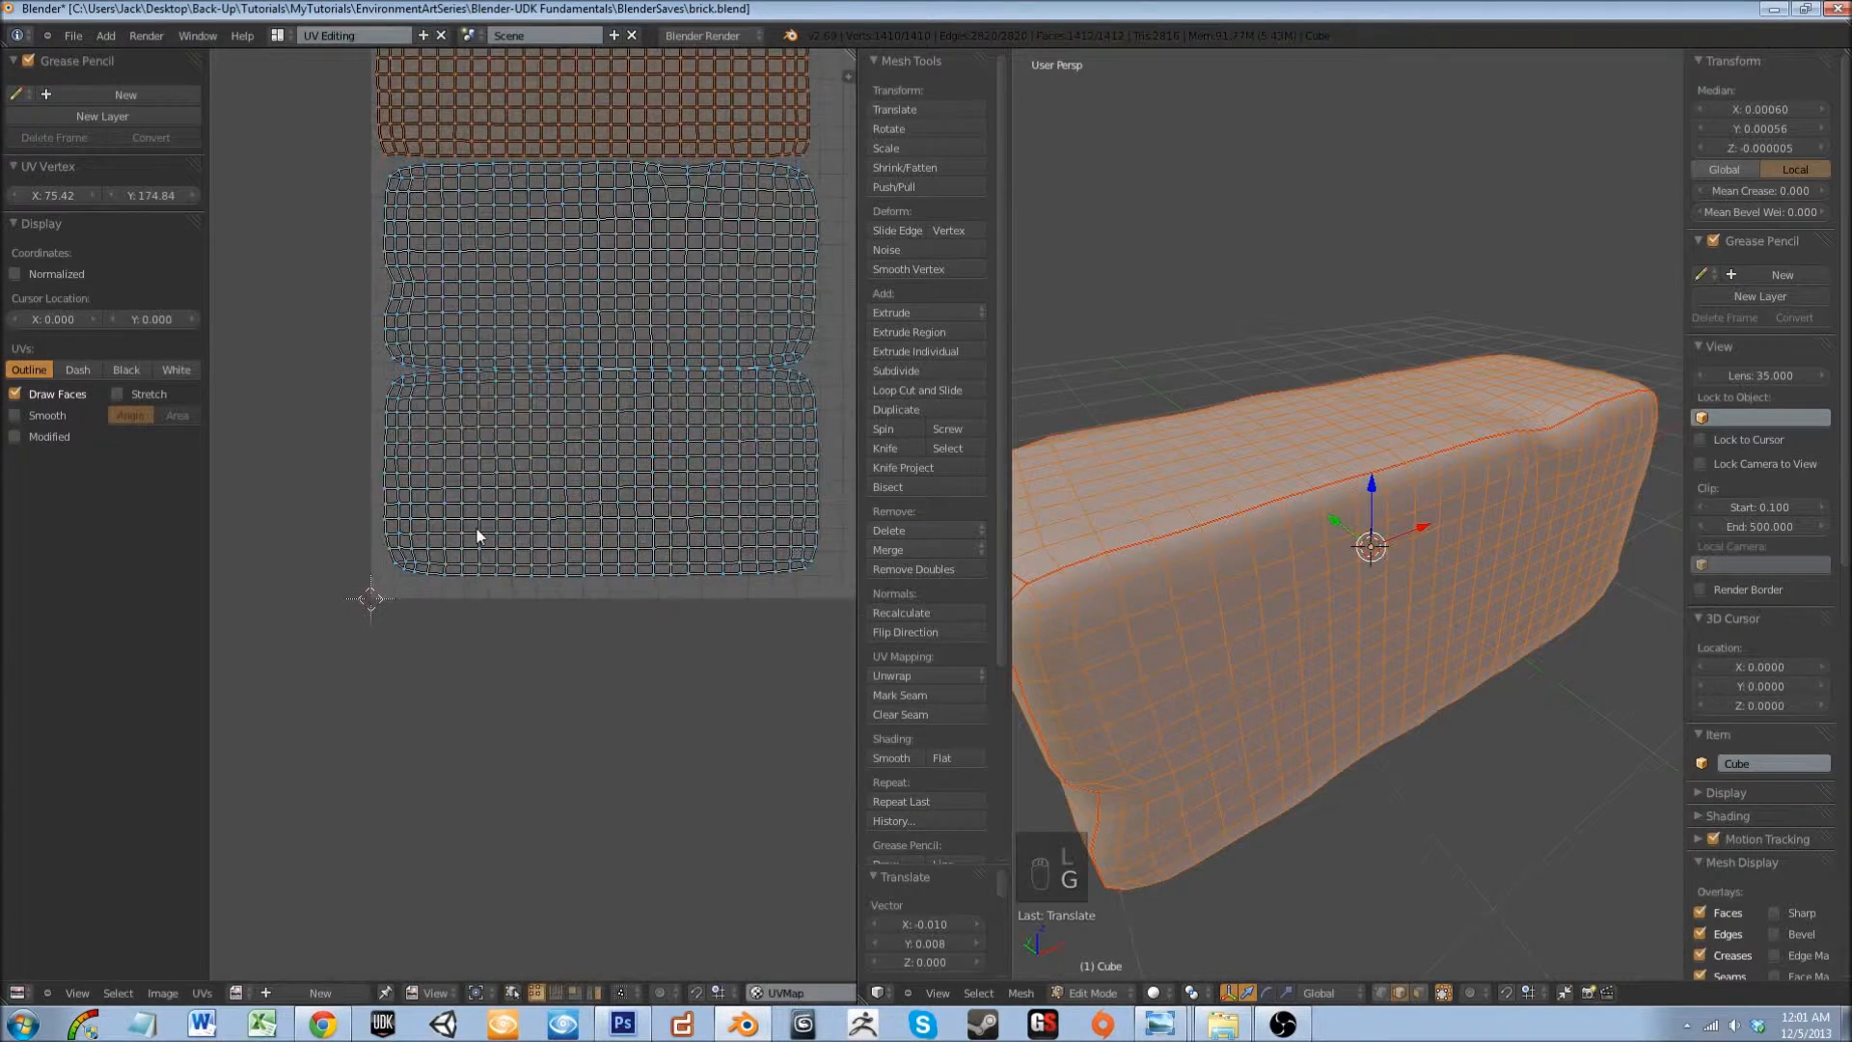
key("l")
key("g")
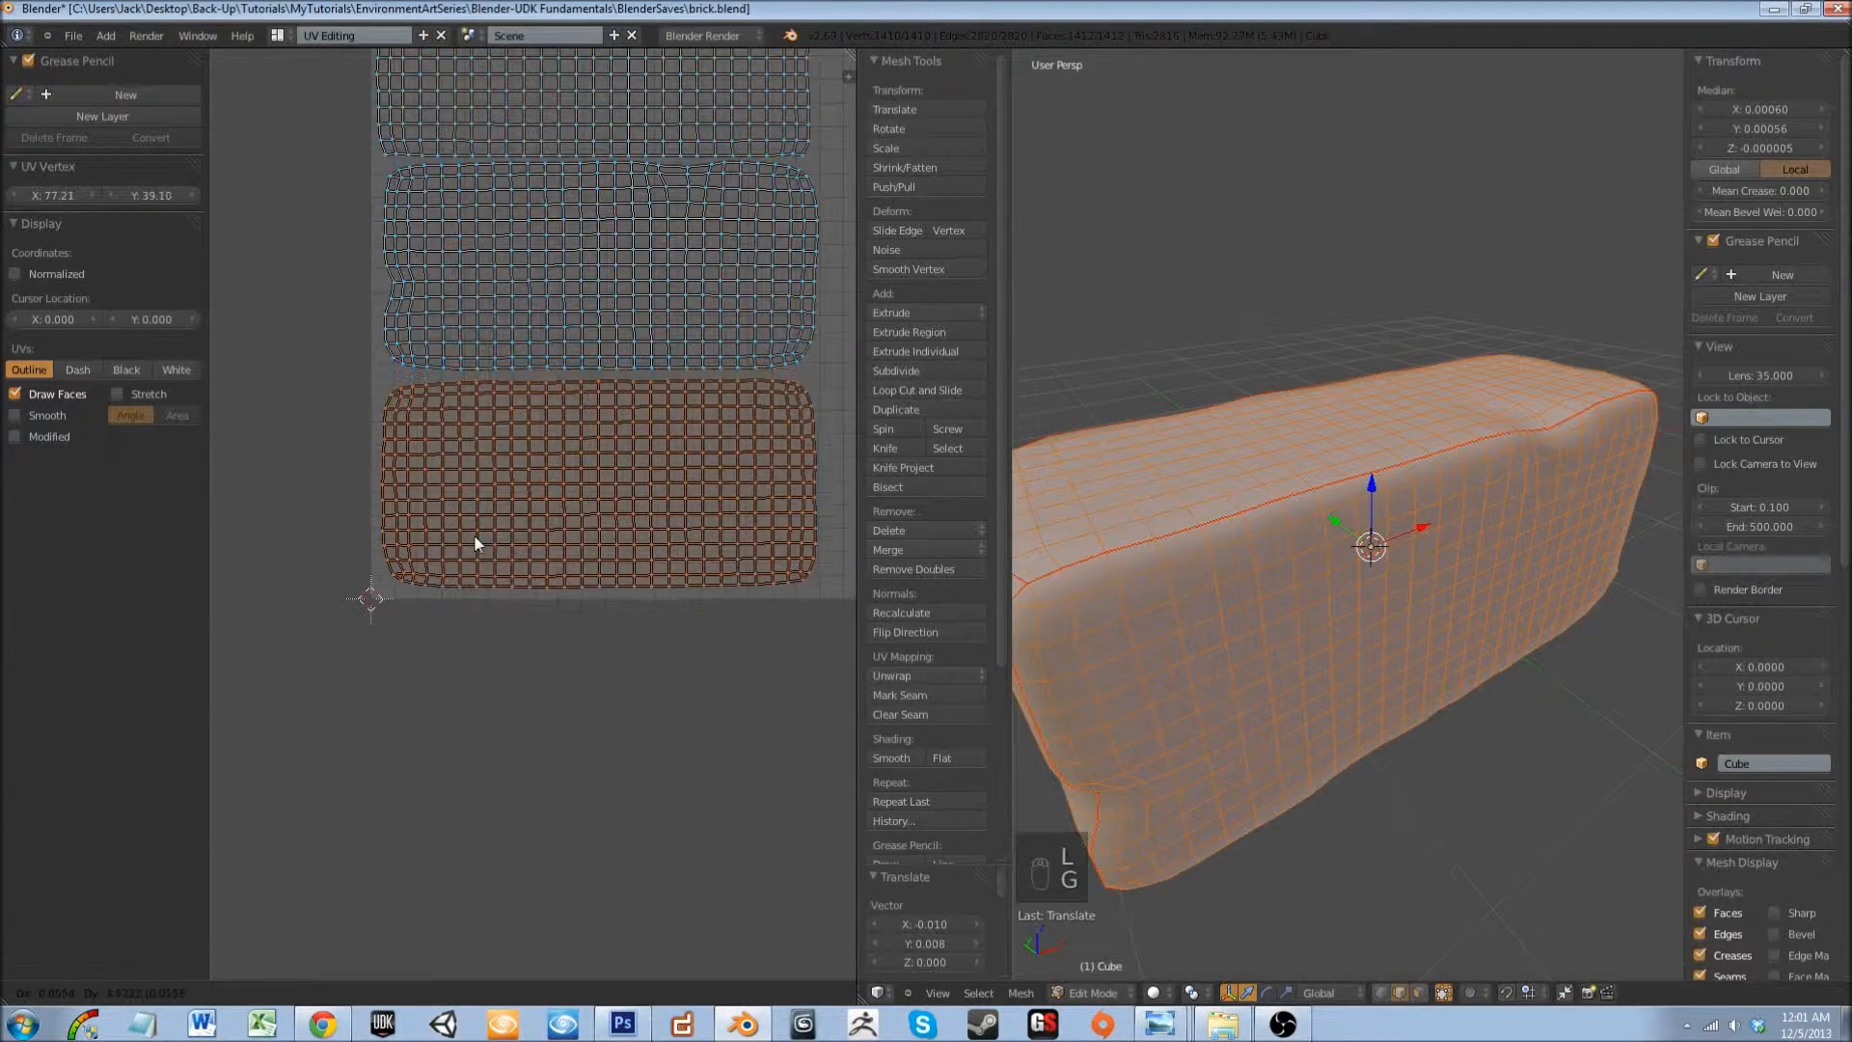
left_click(468, 537)
scroll(468, 536, "down", 4)
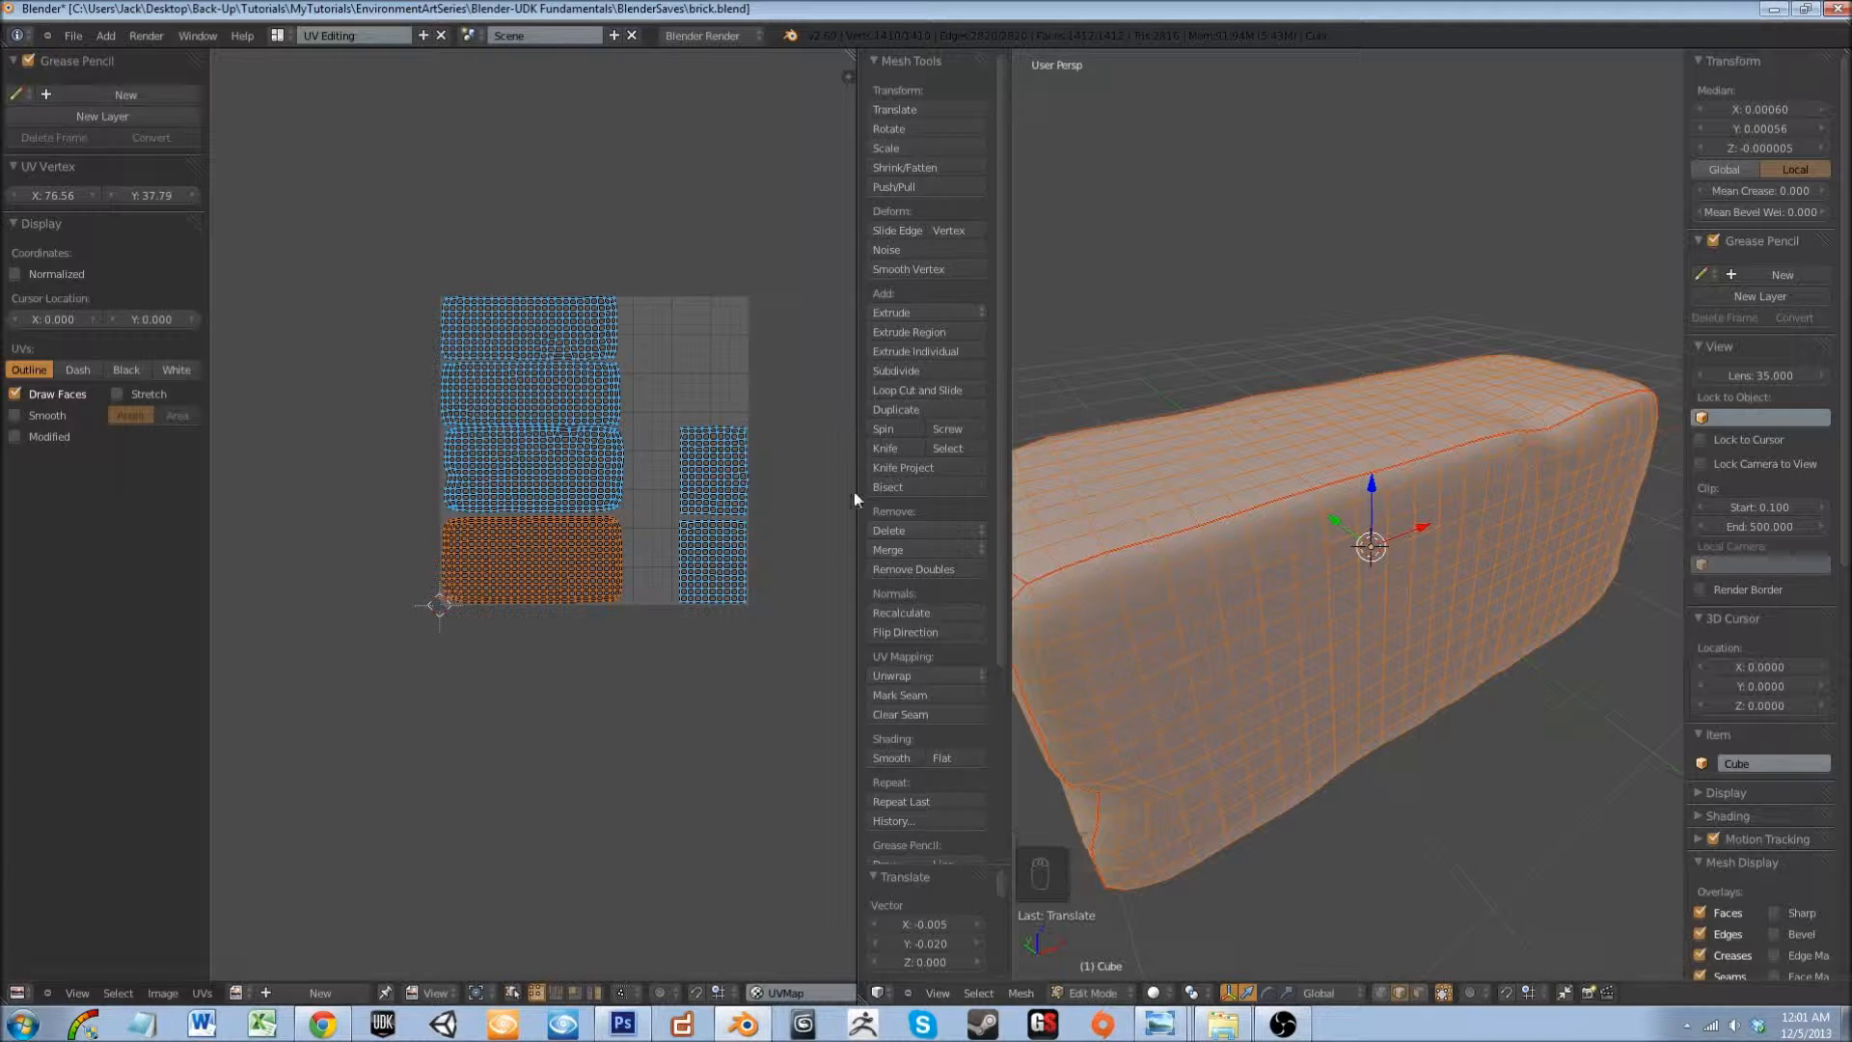
- Try moving the bottom large island about 0.09 past the UV grid's left border, and undo the move
middle_click_drag(618, 677, 613, 761)
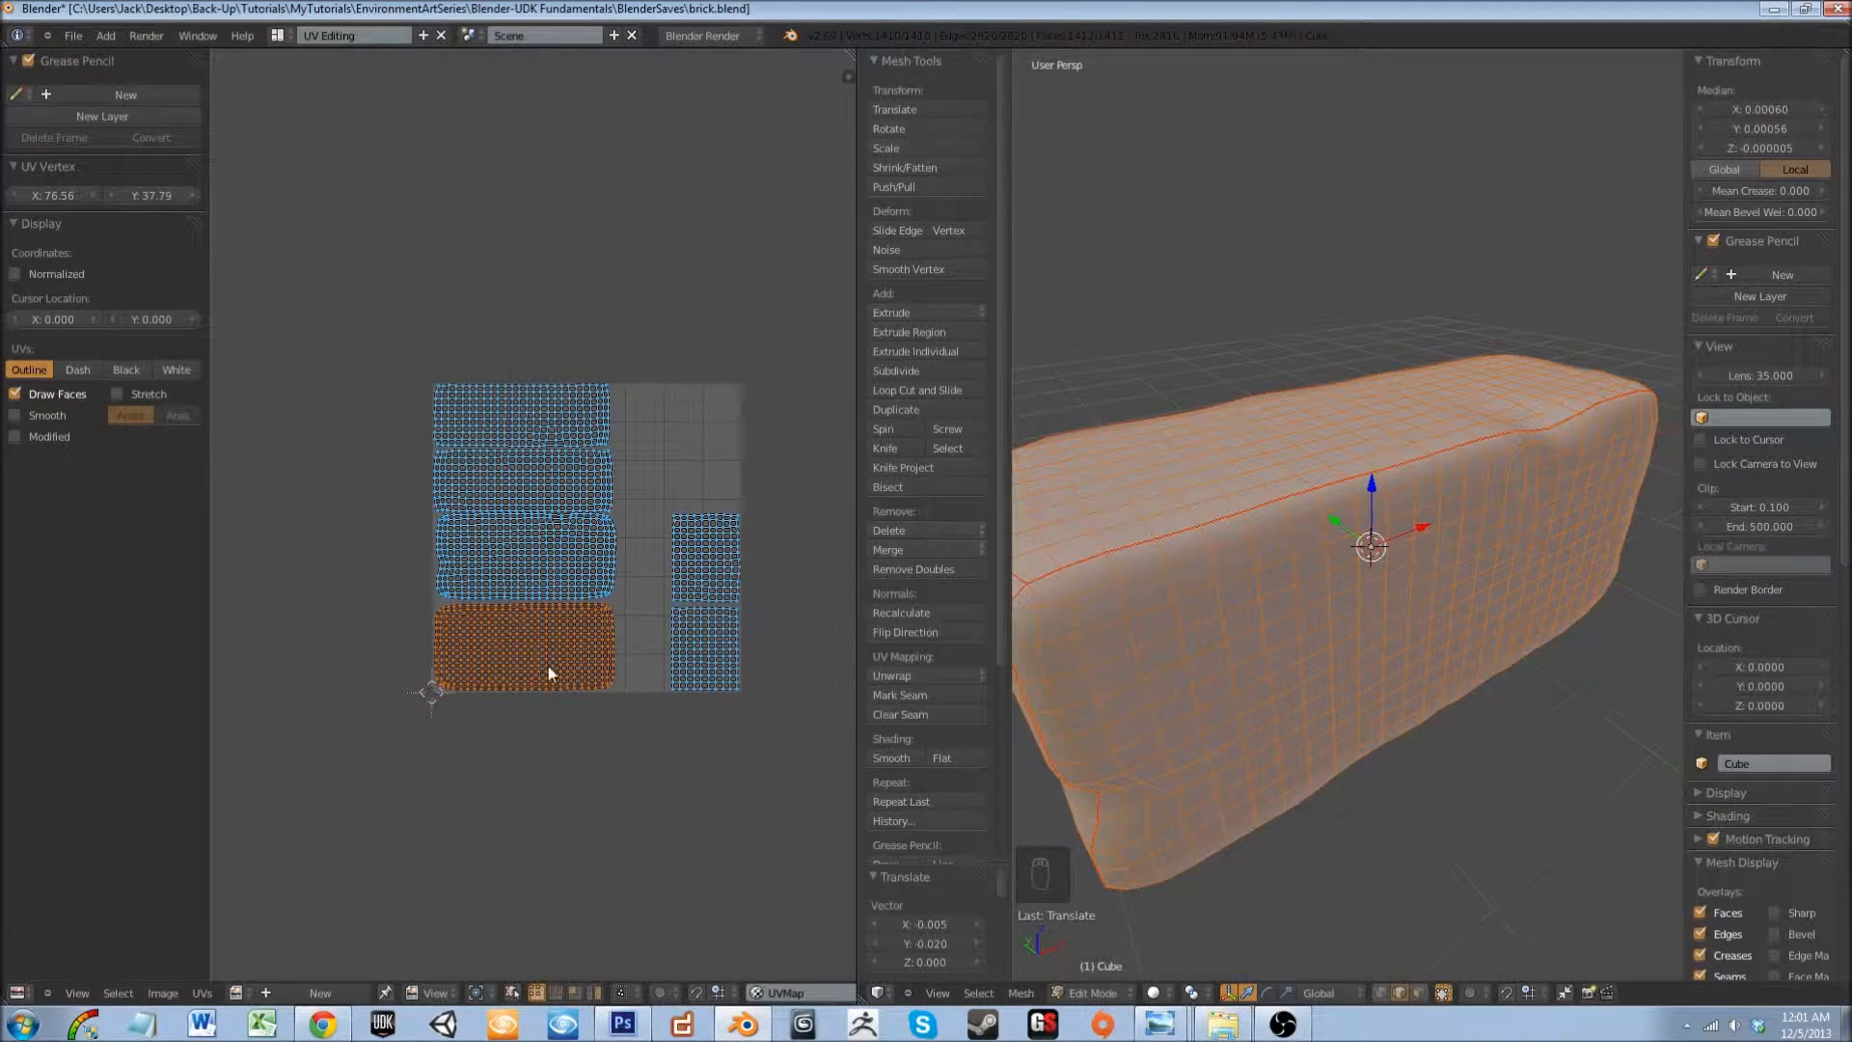
scroll(548, 666, "up", 1)
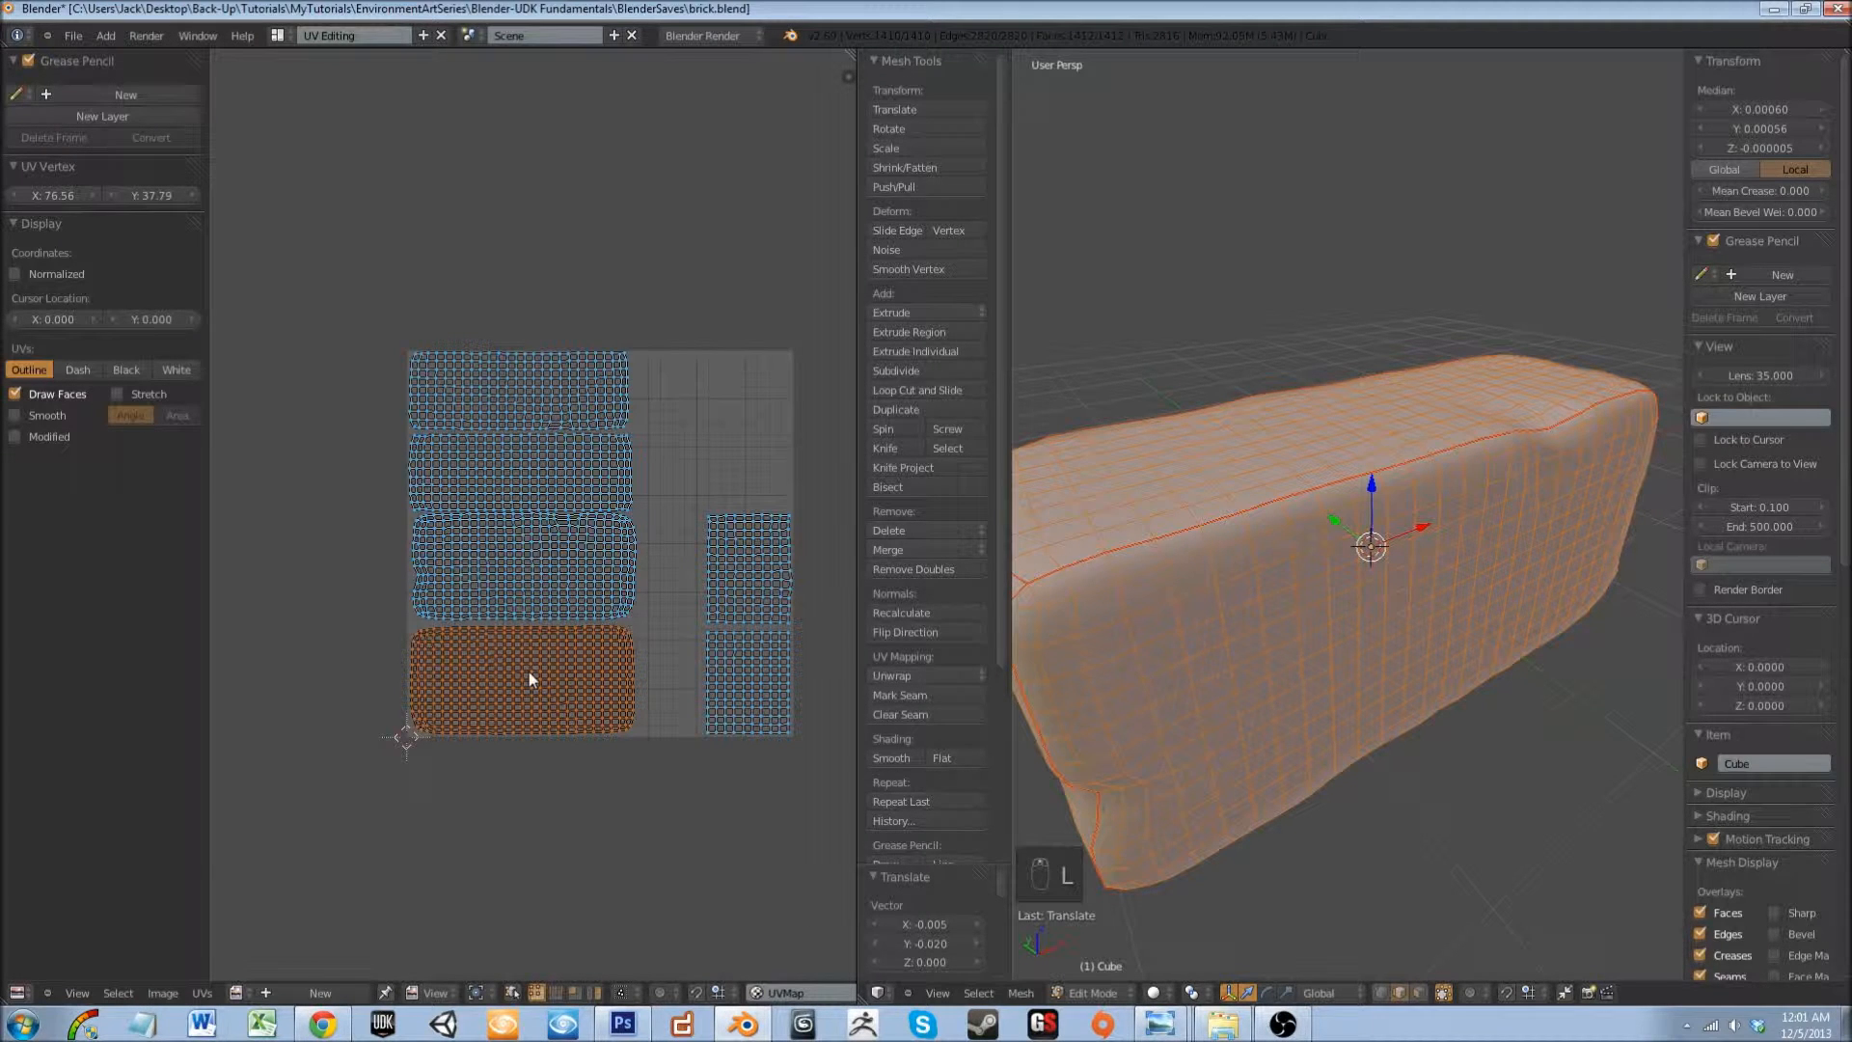
key("g")
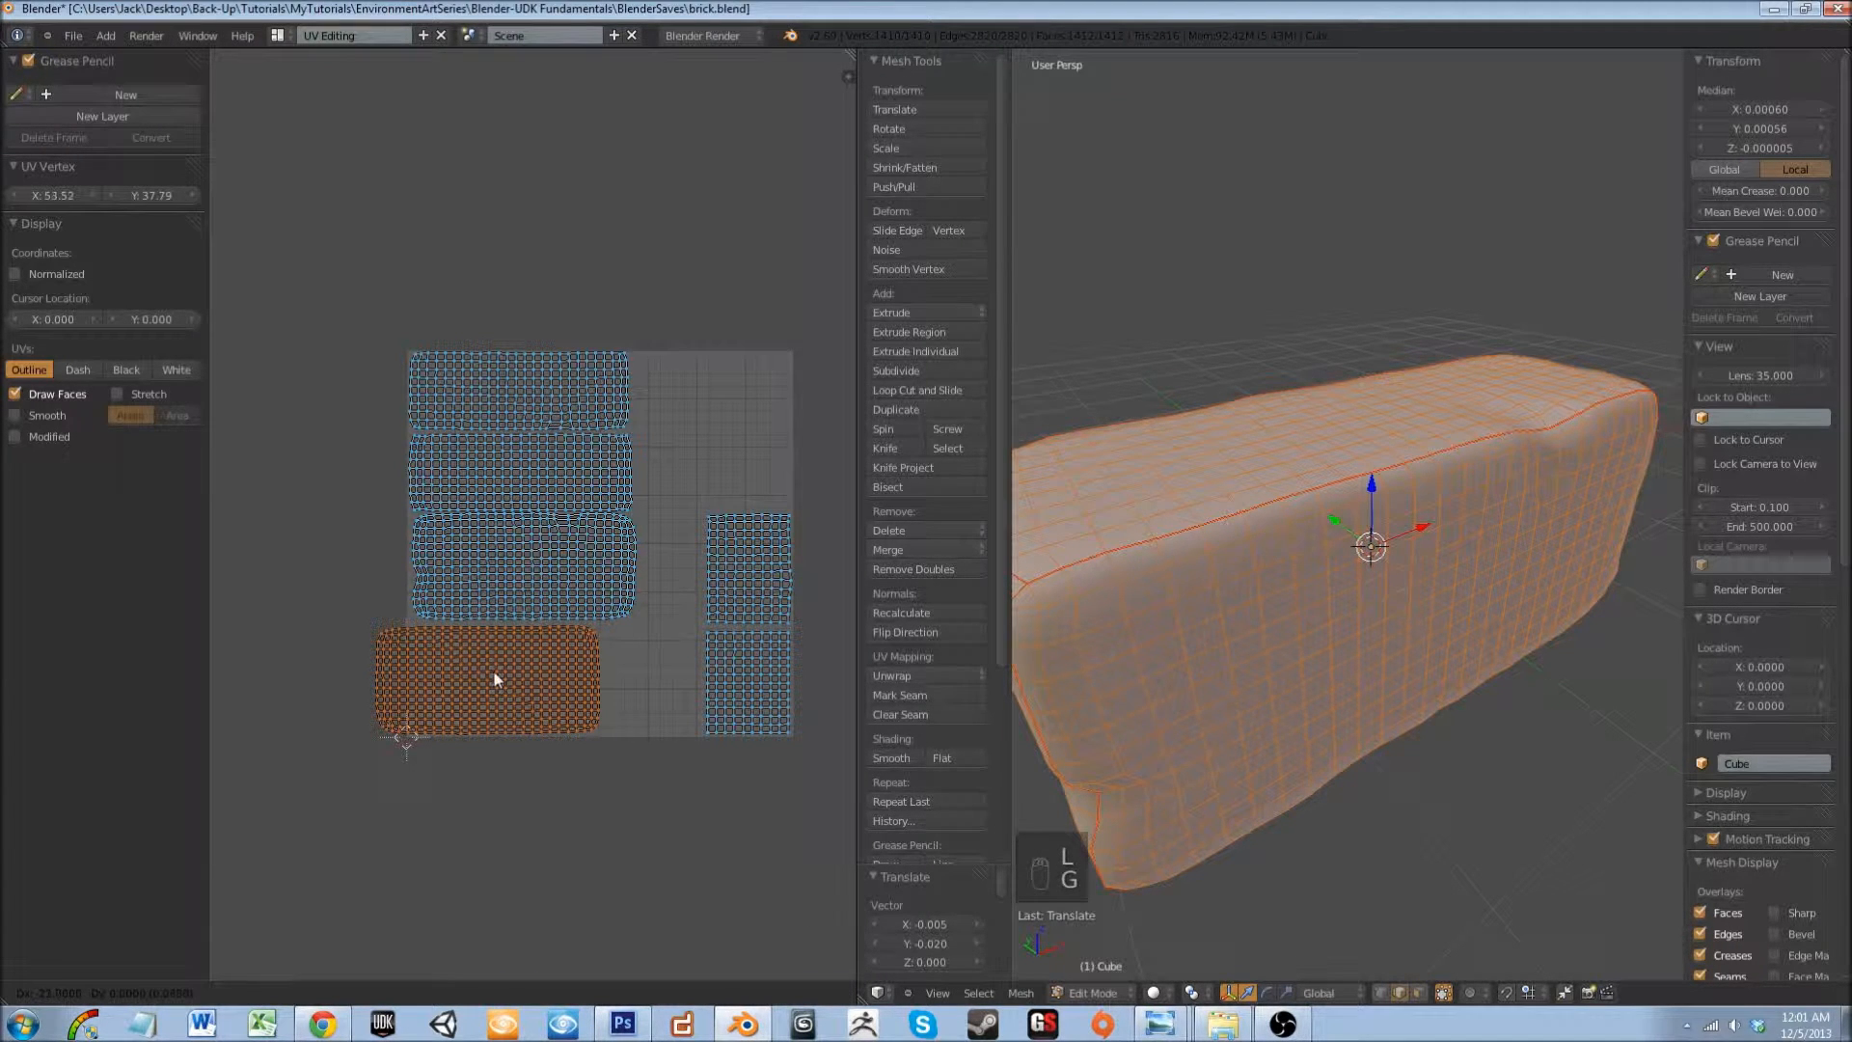
left_click(494, 674)
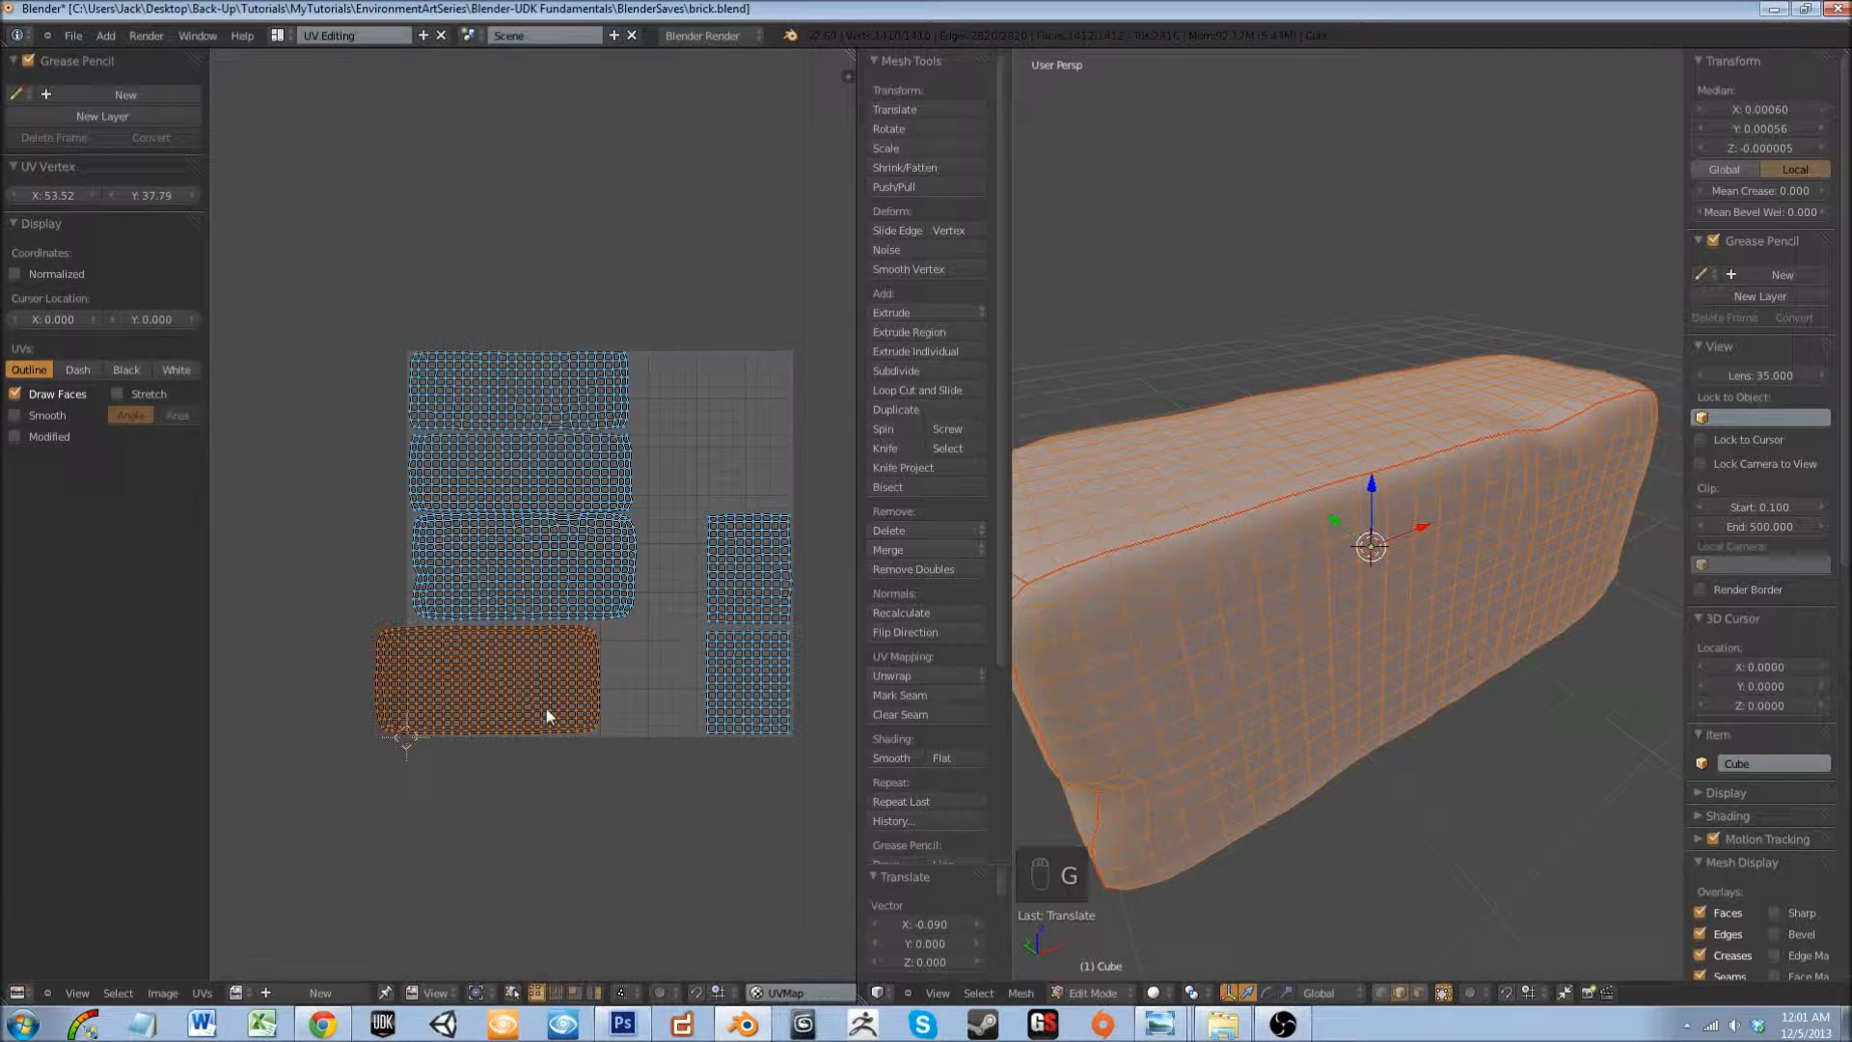
key("ctrl+z")
scroll(547, 733, "up", 3)
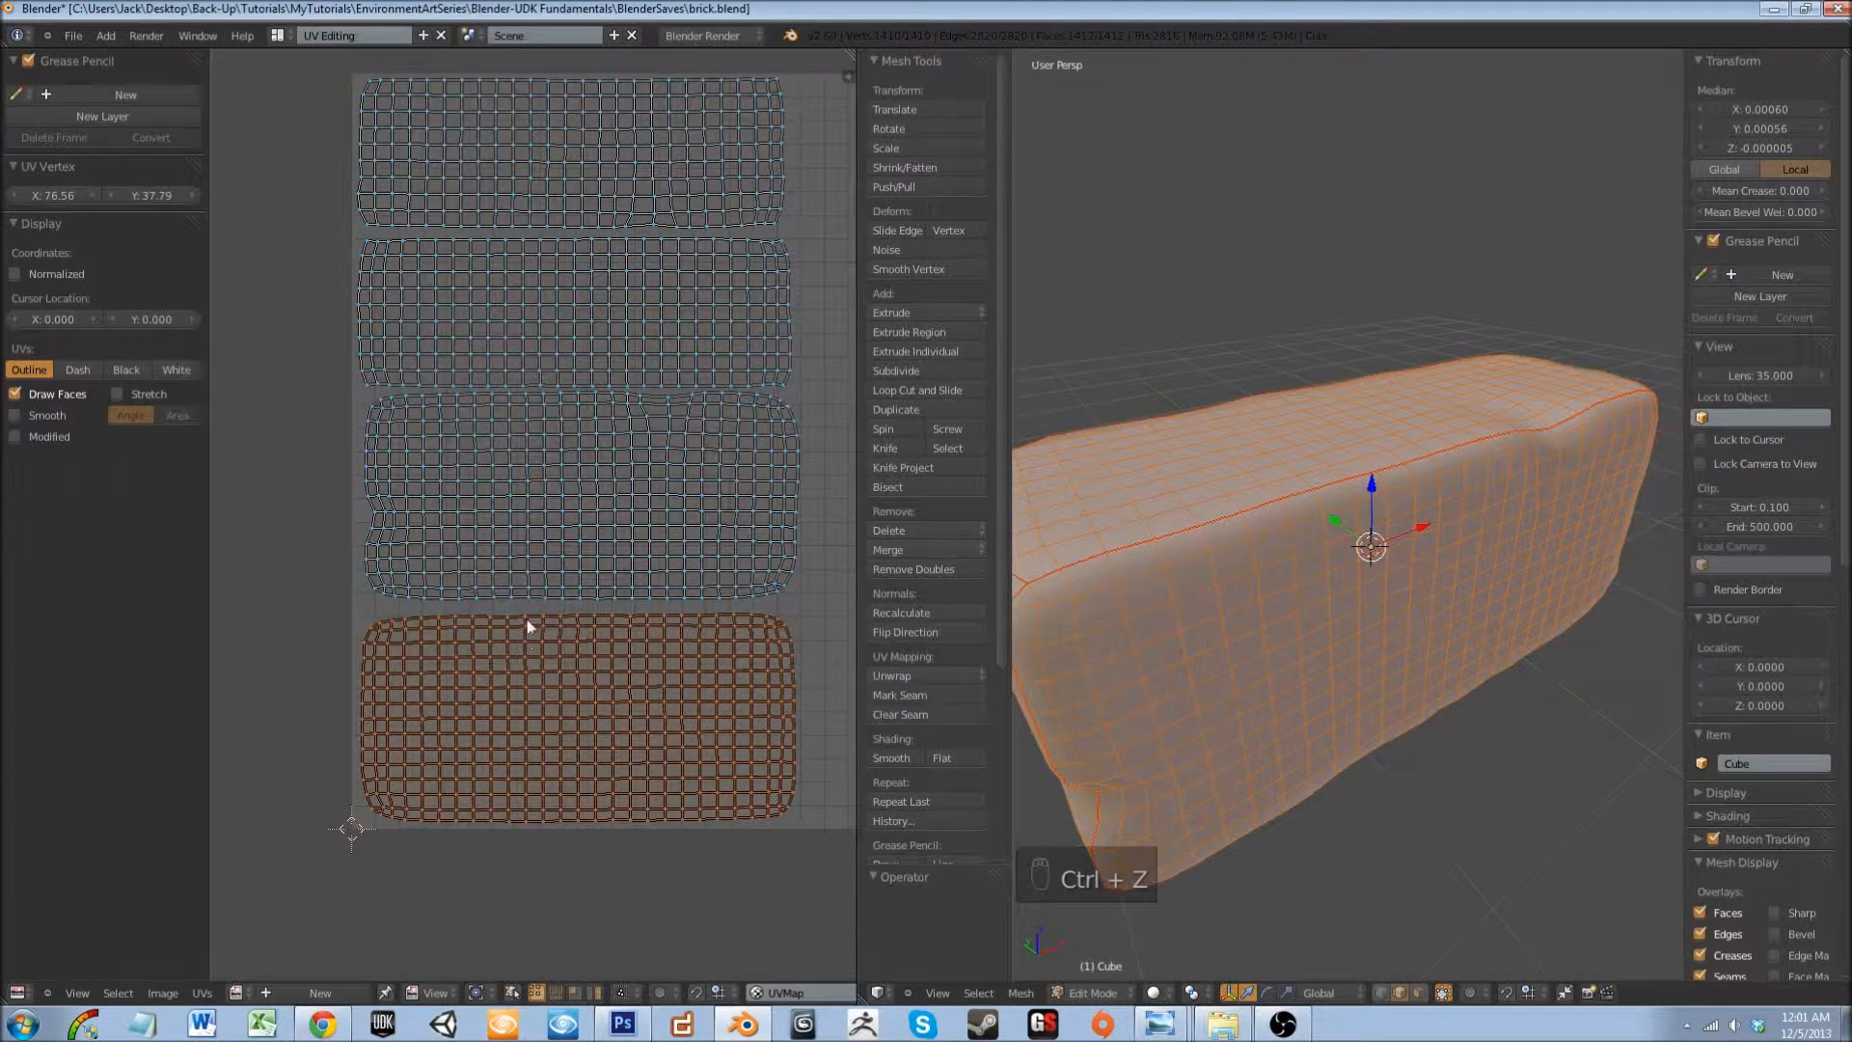
key("ctrl+z")
- Move the third large island from the top about -0.008 in X and -0.005 in Y, leaving gaps to its neighbours
key("l")
key("g")
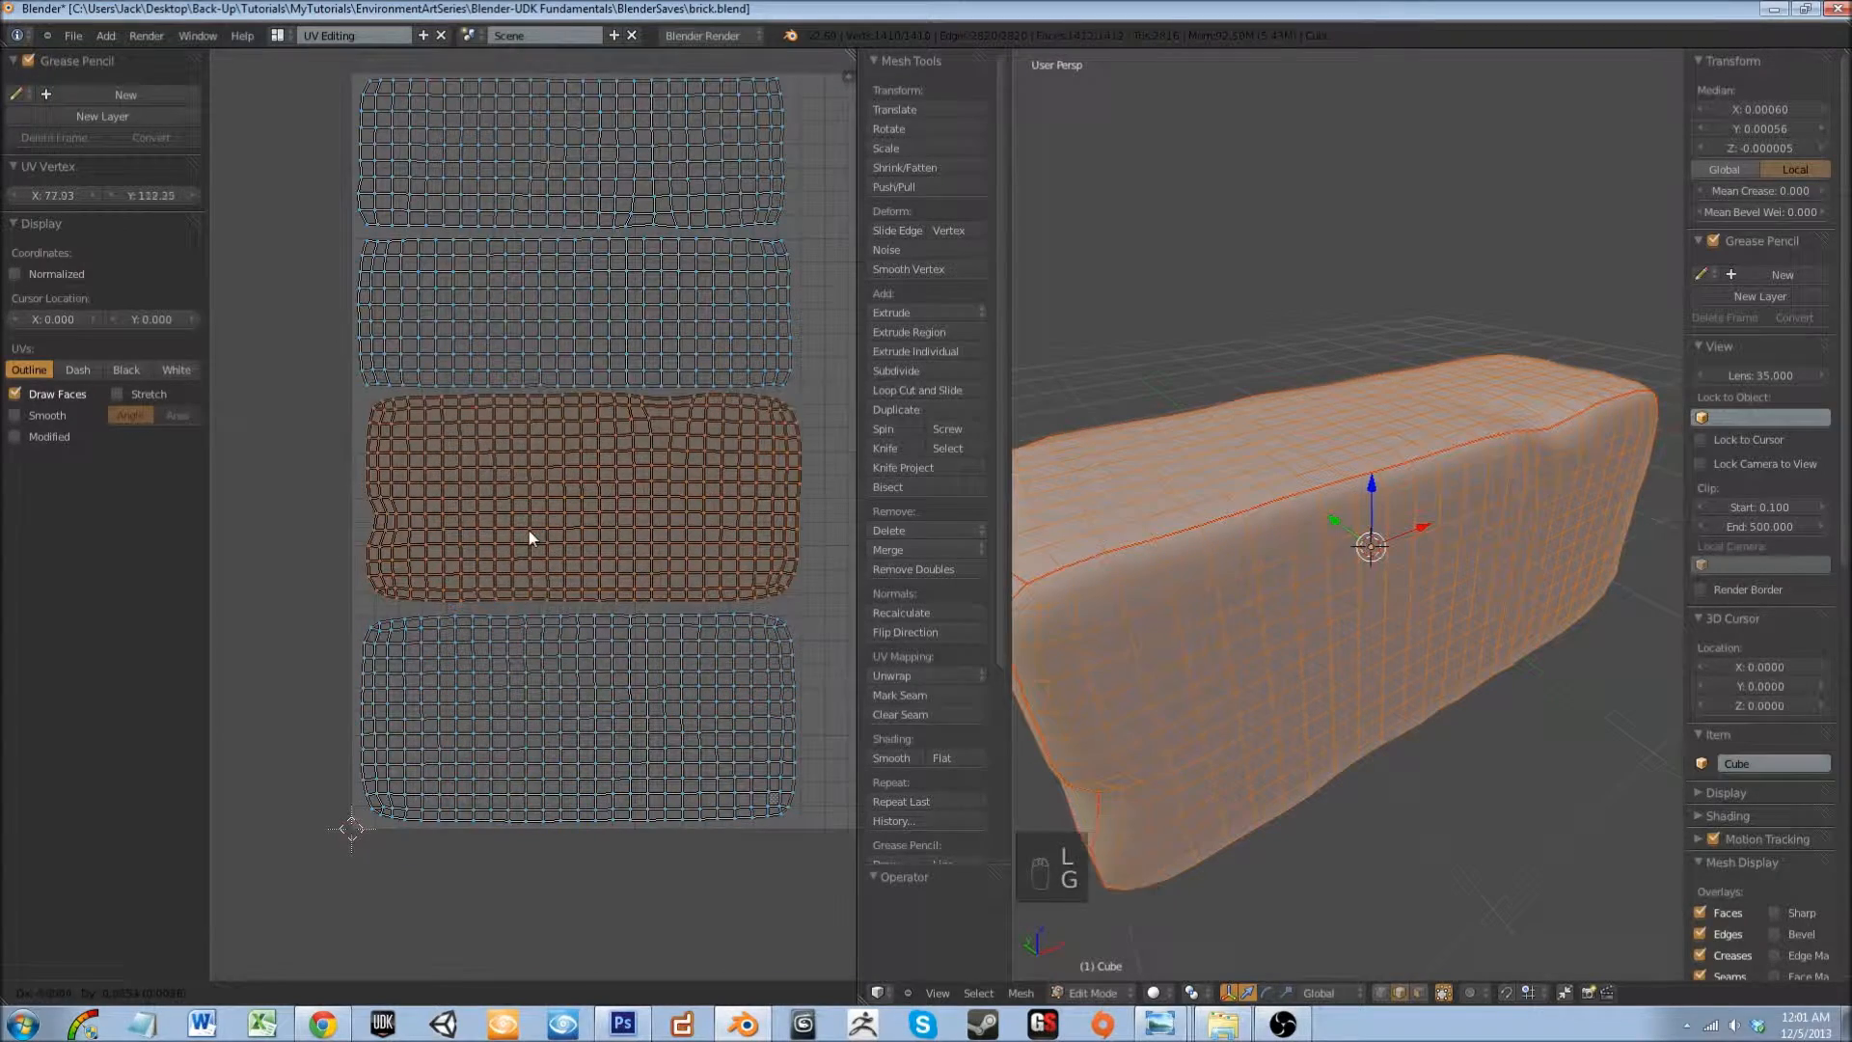
left_click(521, 533)
middle_click_drag(500, 492, 466, 660)
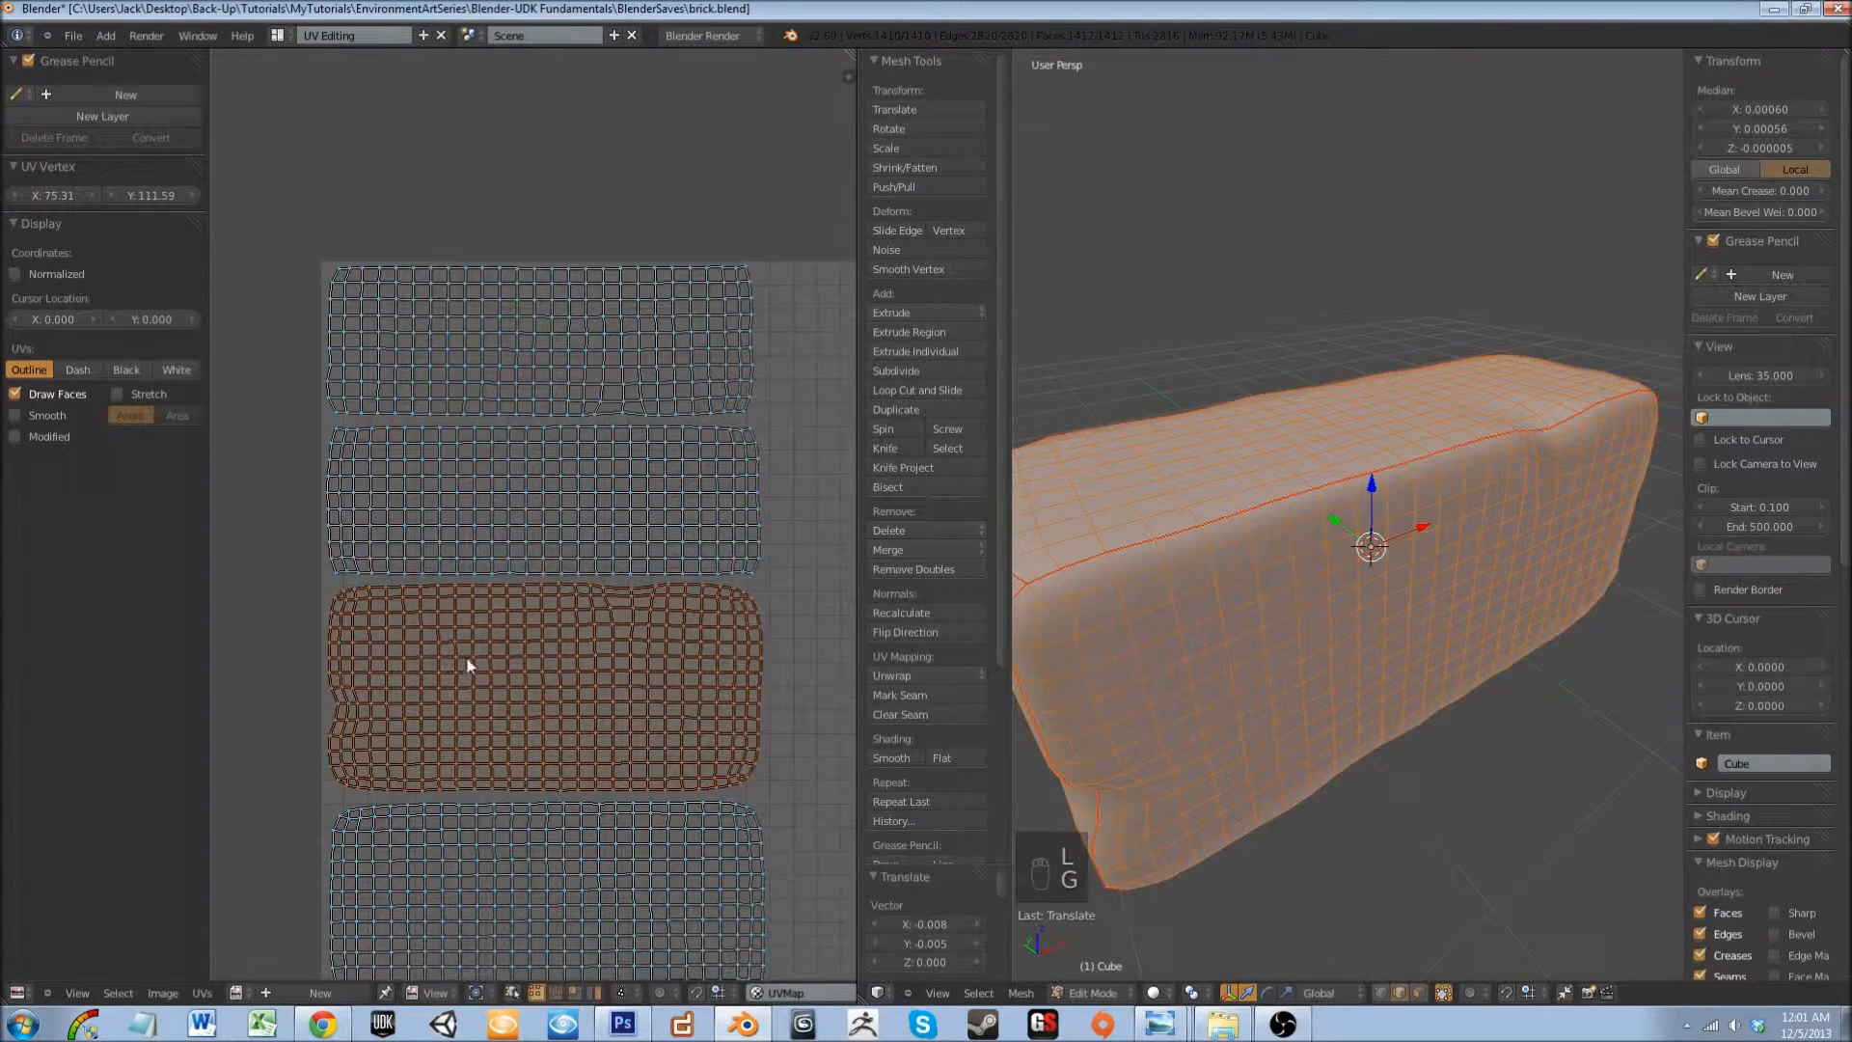
middle_click_drag(608, 677, 441, 429)
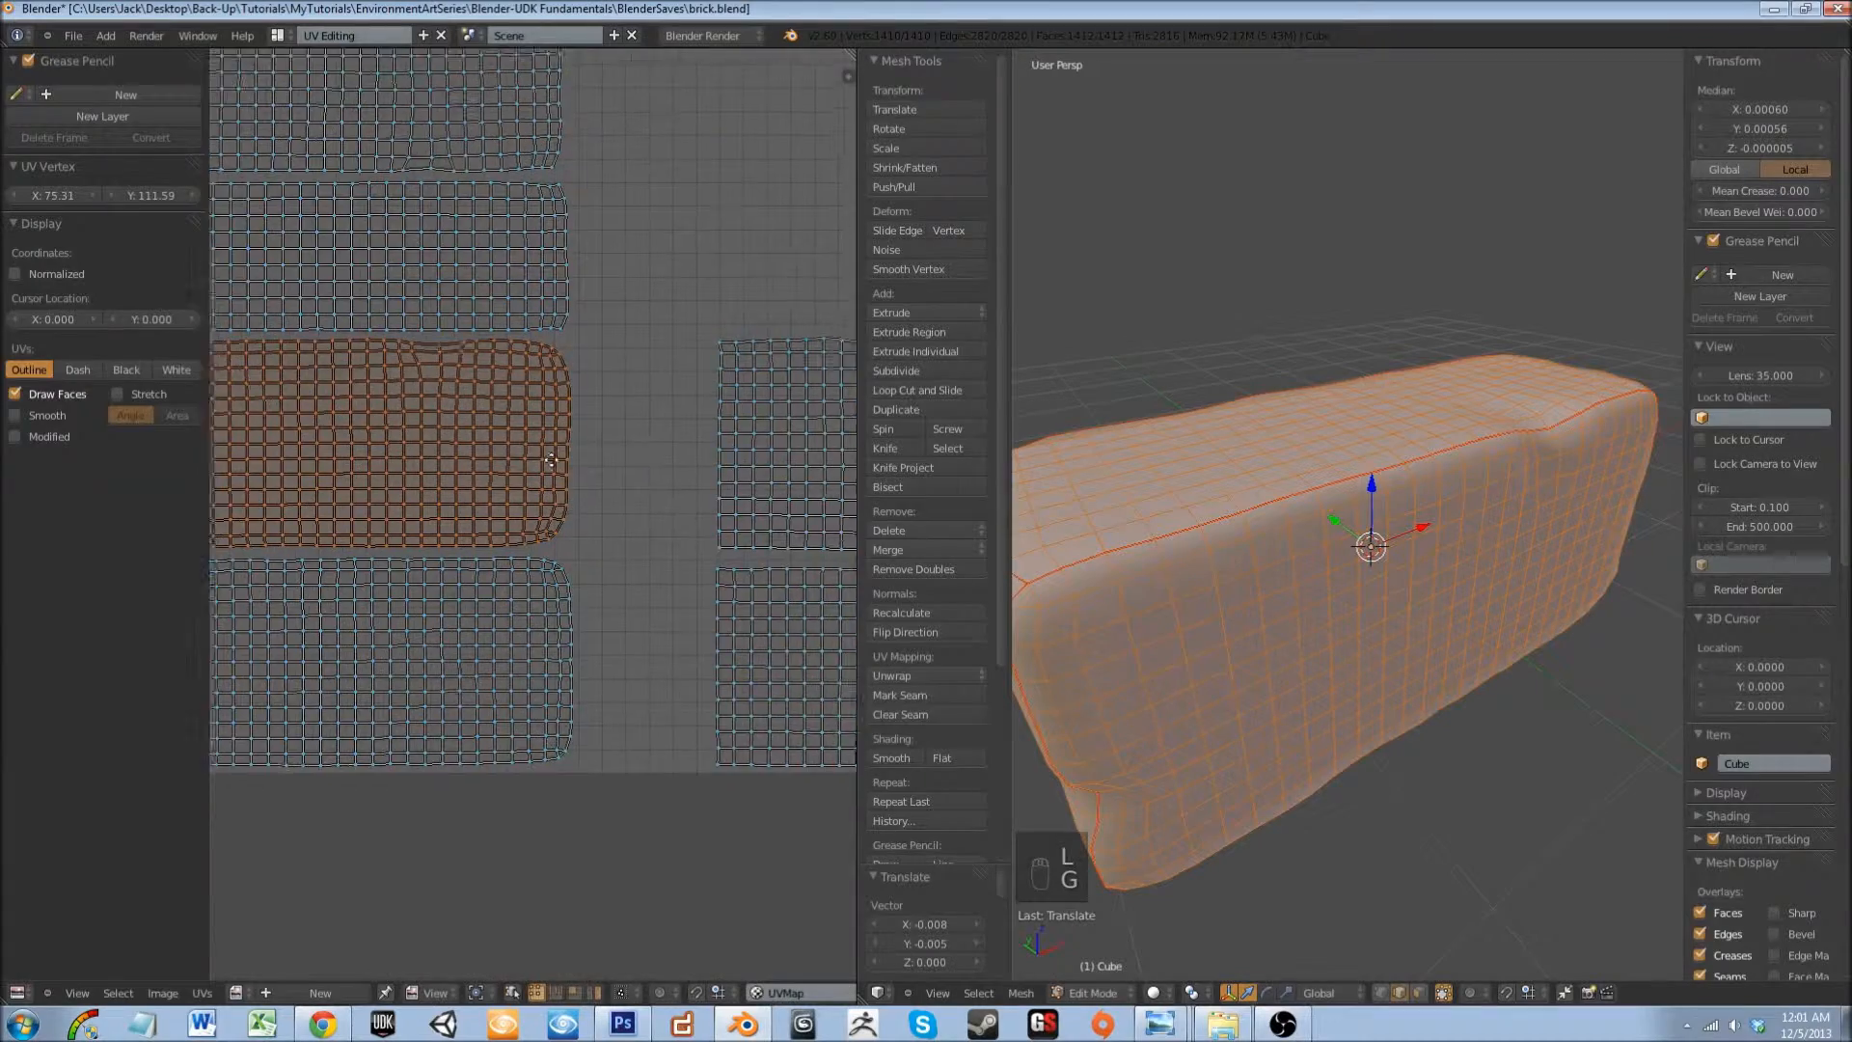
middle_click_drag(589, 447, 421, 472)
middle_click_drag(577, 461, 618, 636)
middle_click_drag(388, 679, 513, 642)
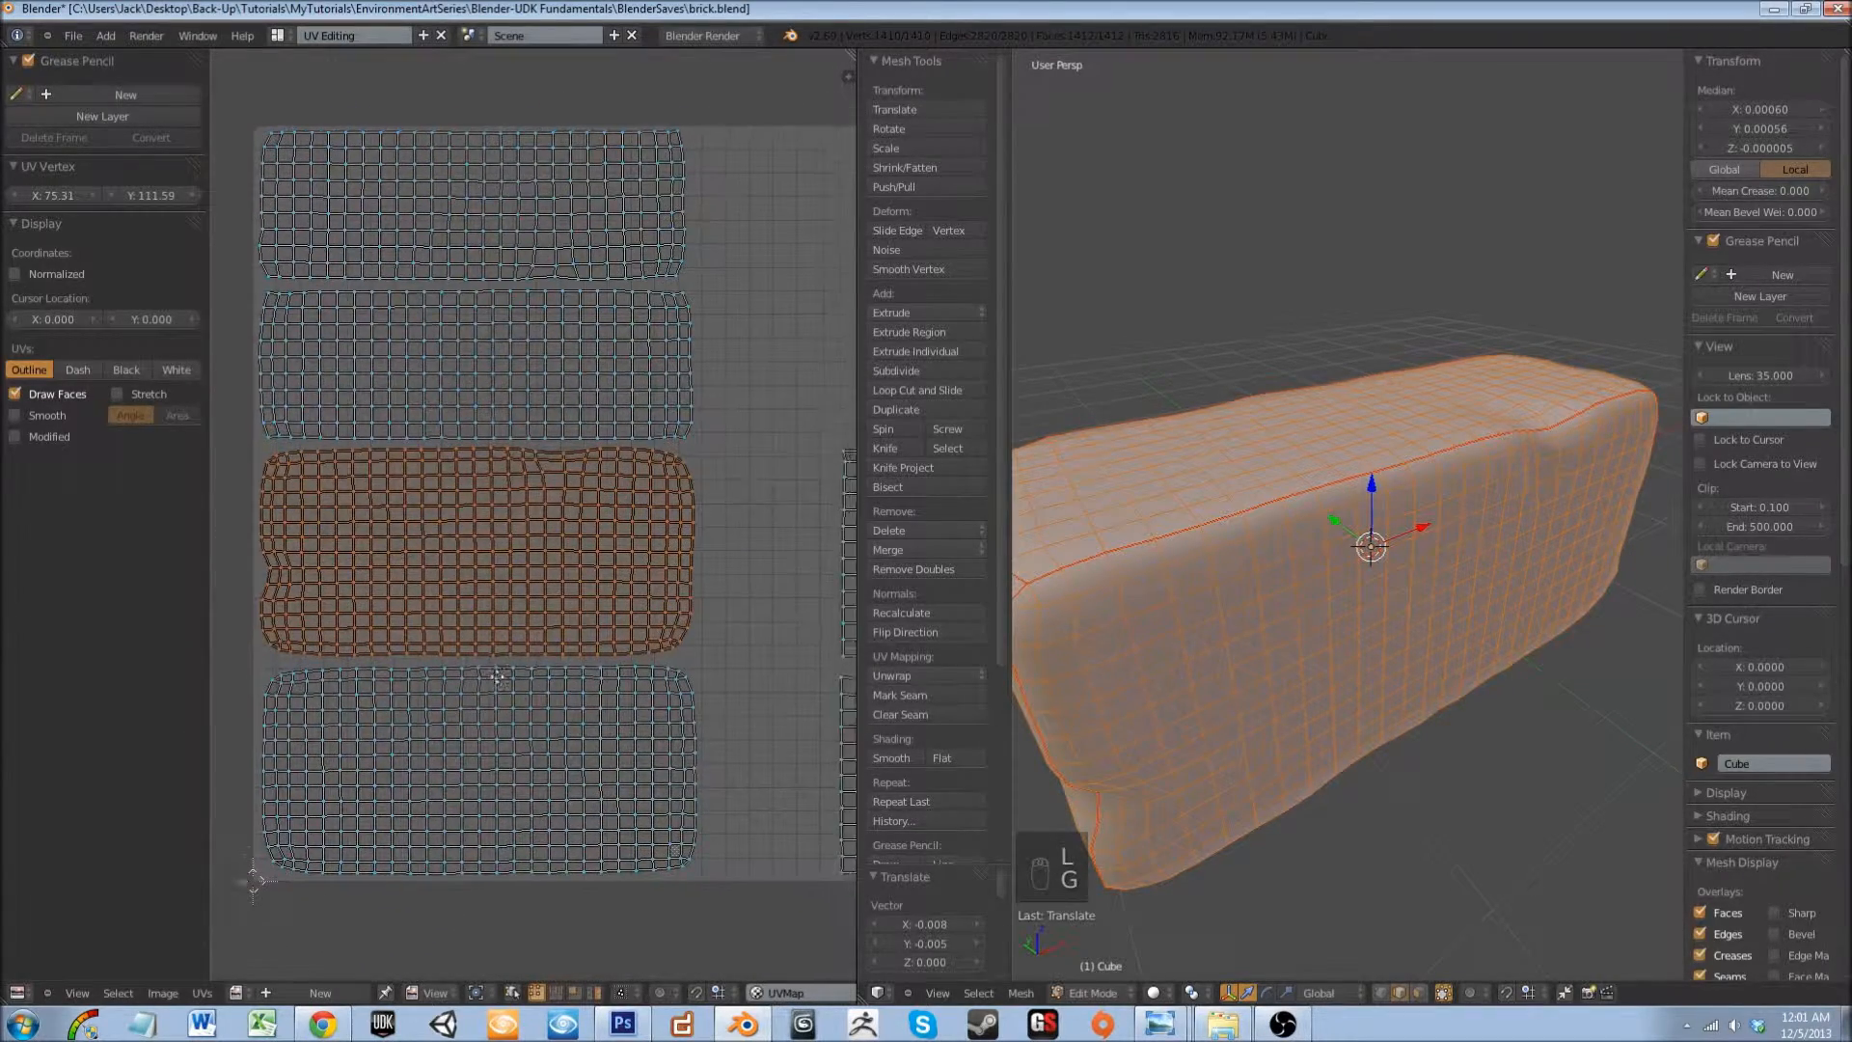
- Deselect all UVs, then examine the island spacing in the UV grid and the seams on the brick's sides and end
scroll(511, 660, "down", 2)
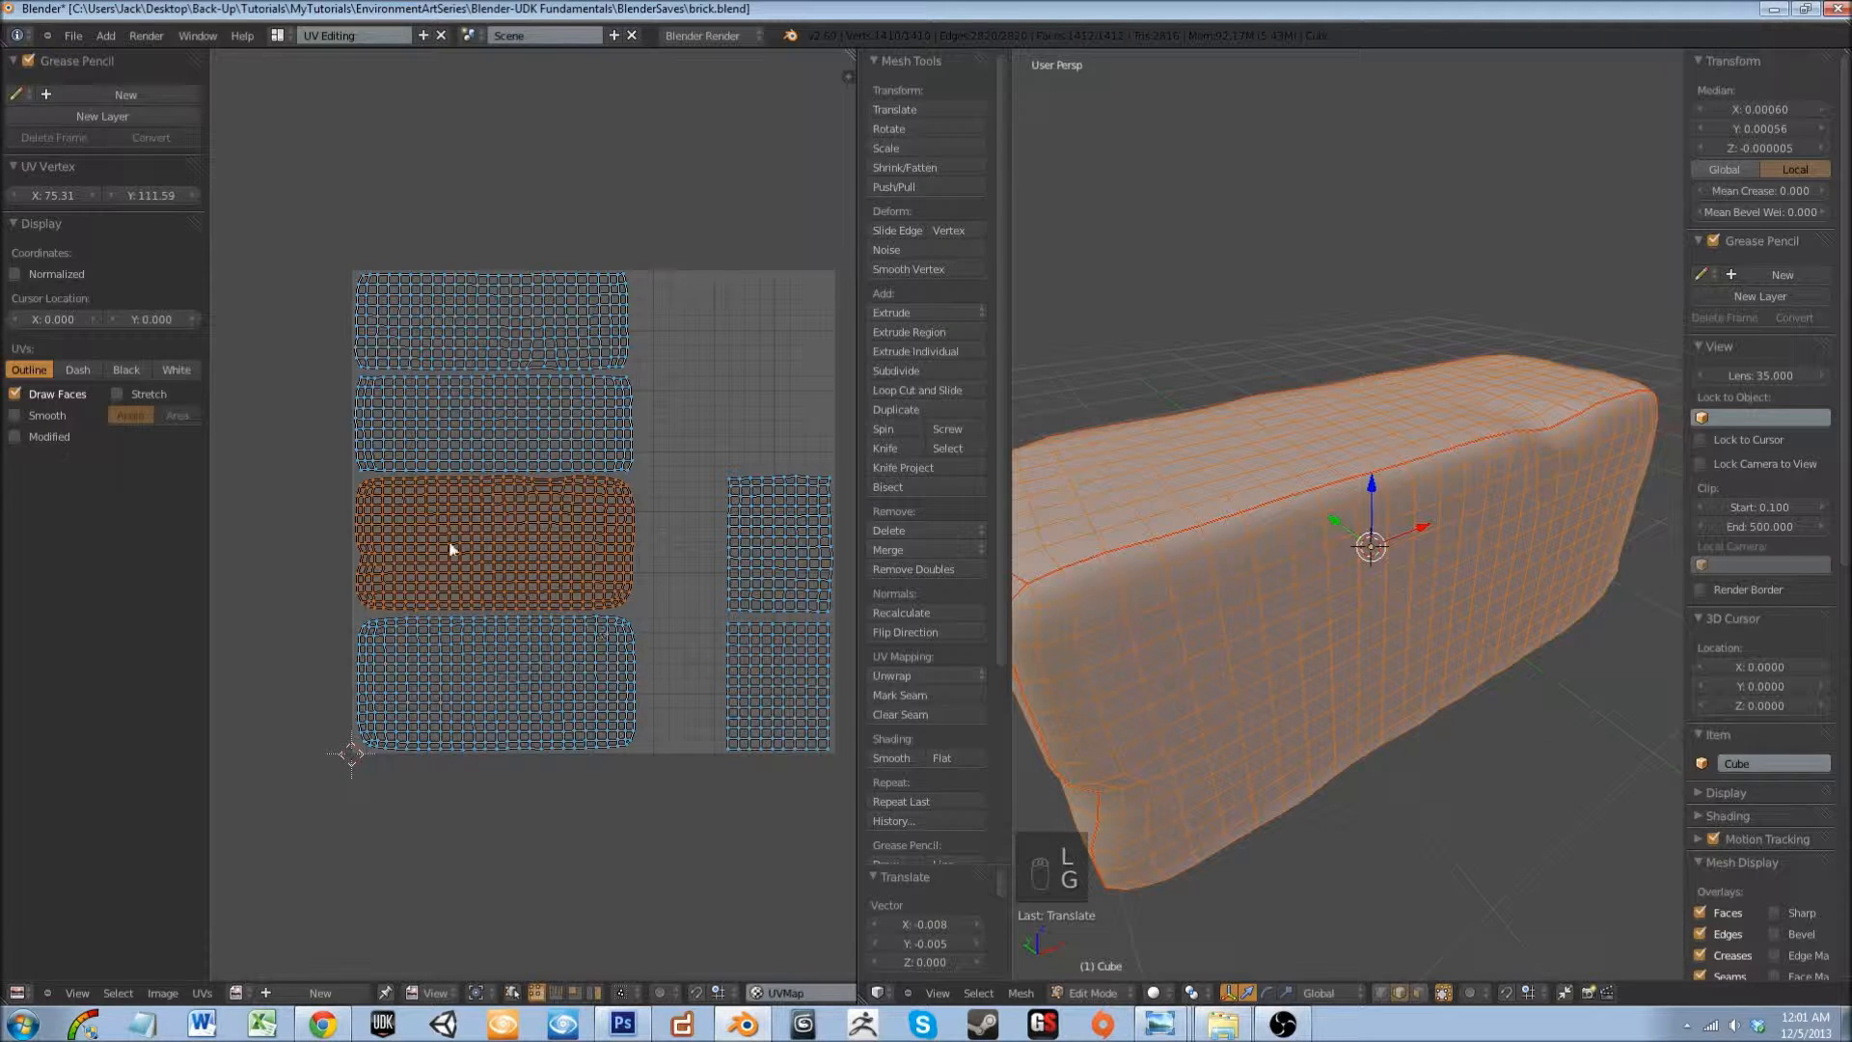
middle_click_drag(522, 490, 486, 547)
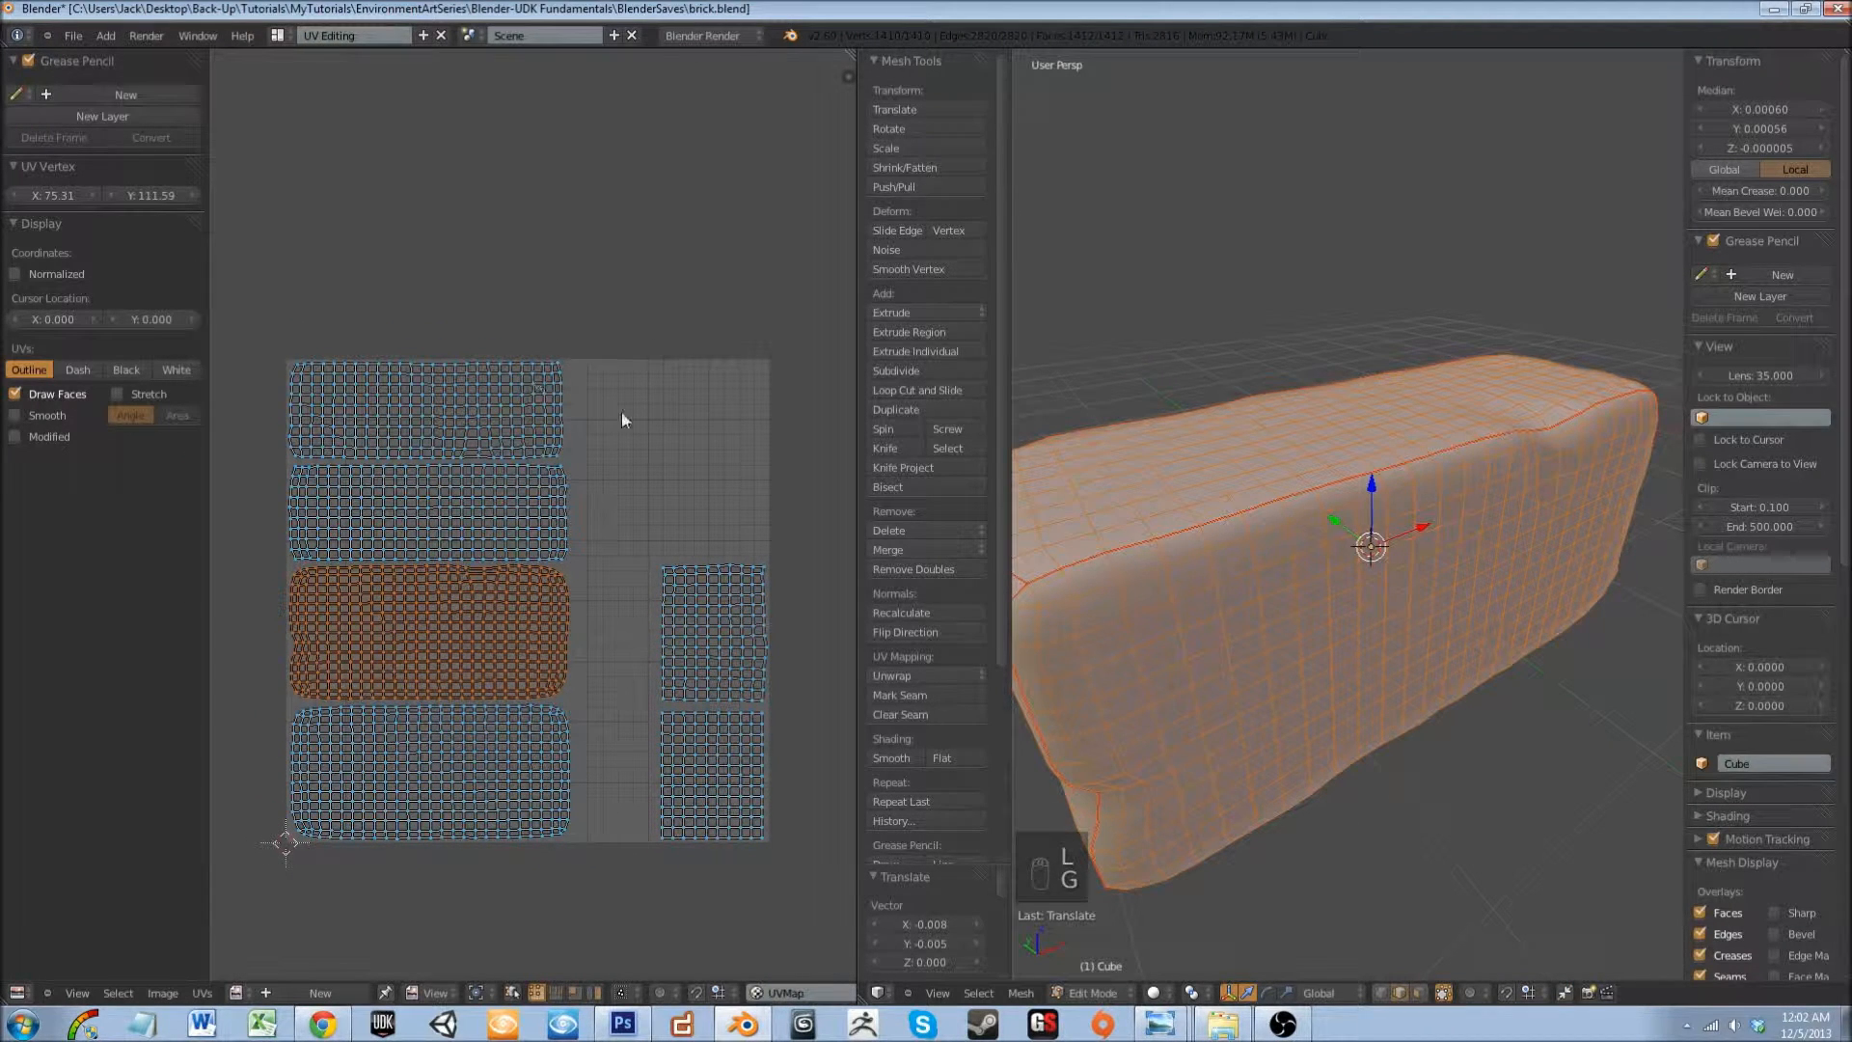
key("a")
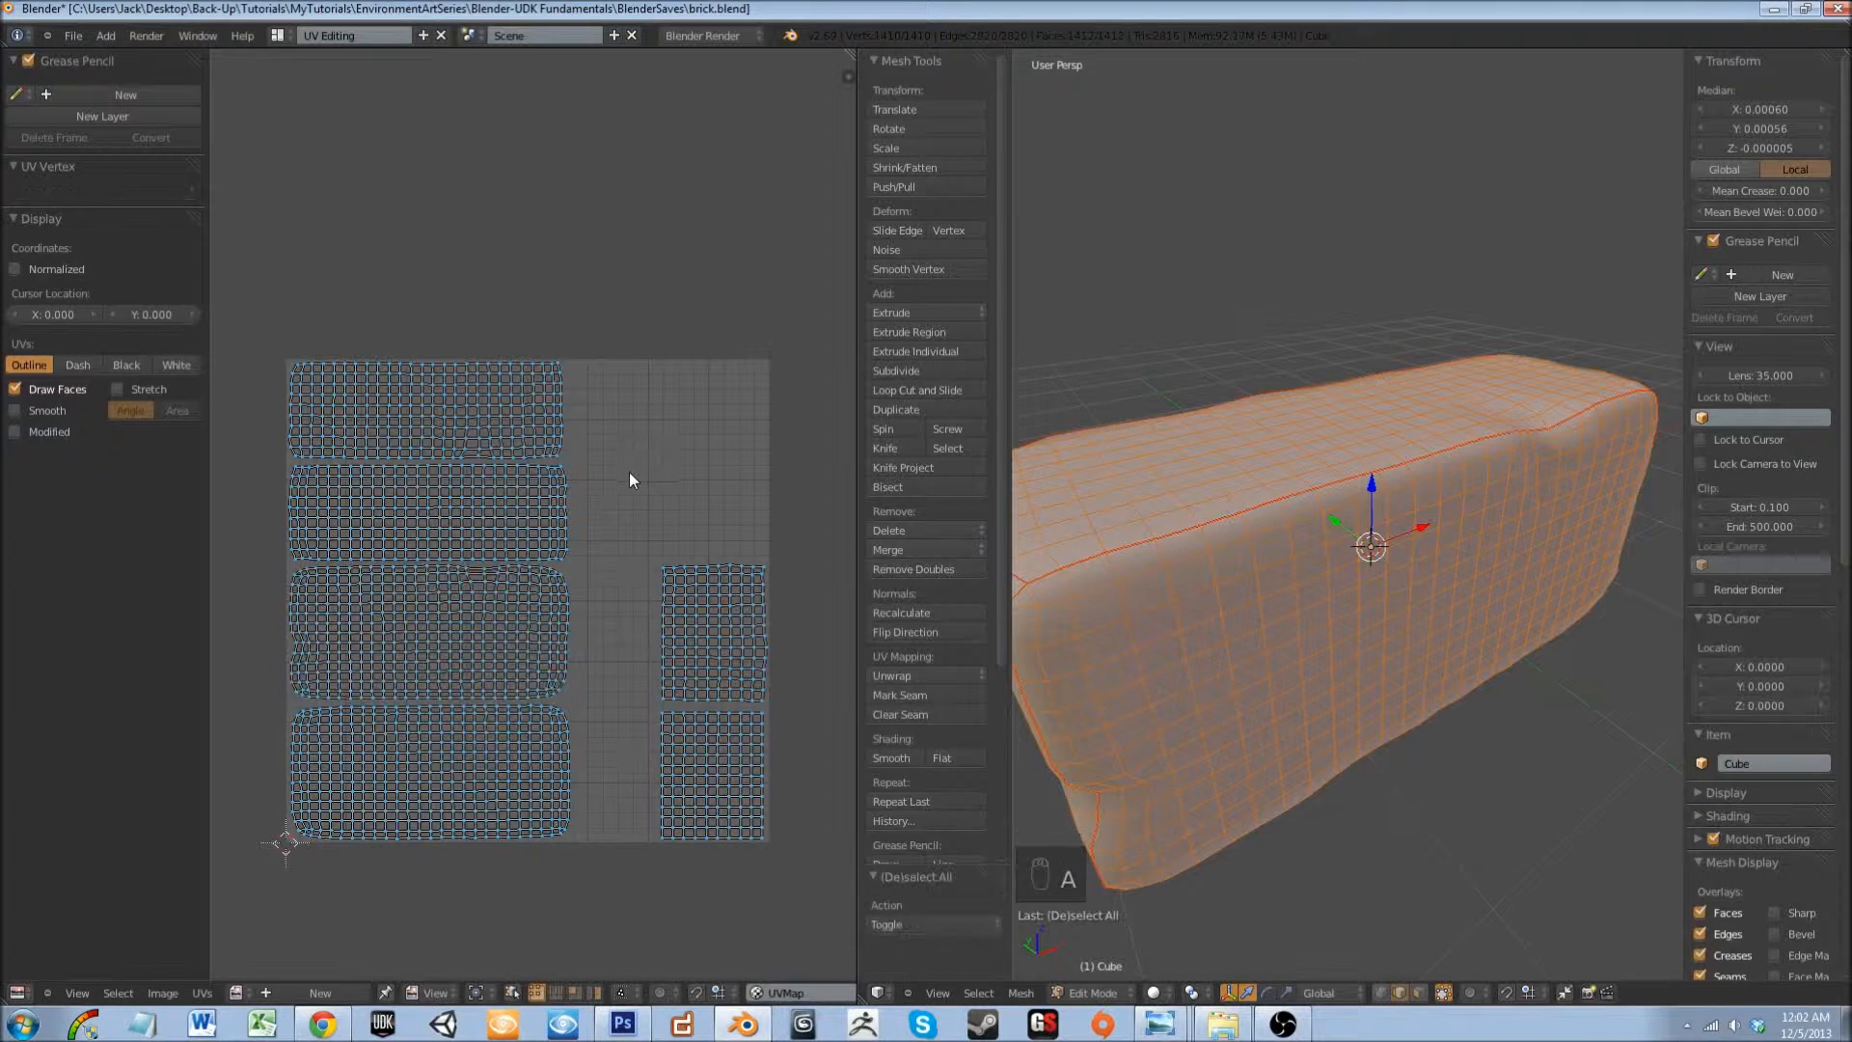
middle_click_drag(589, 551, 632, 488)
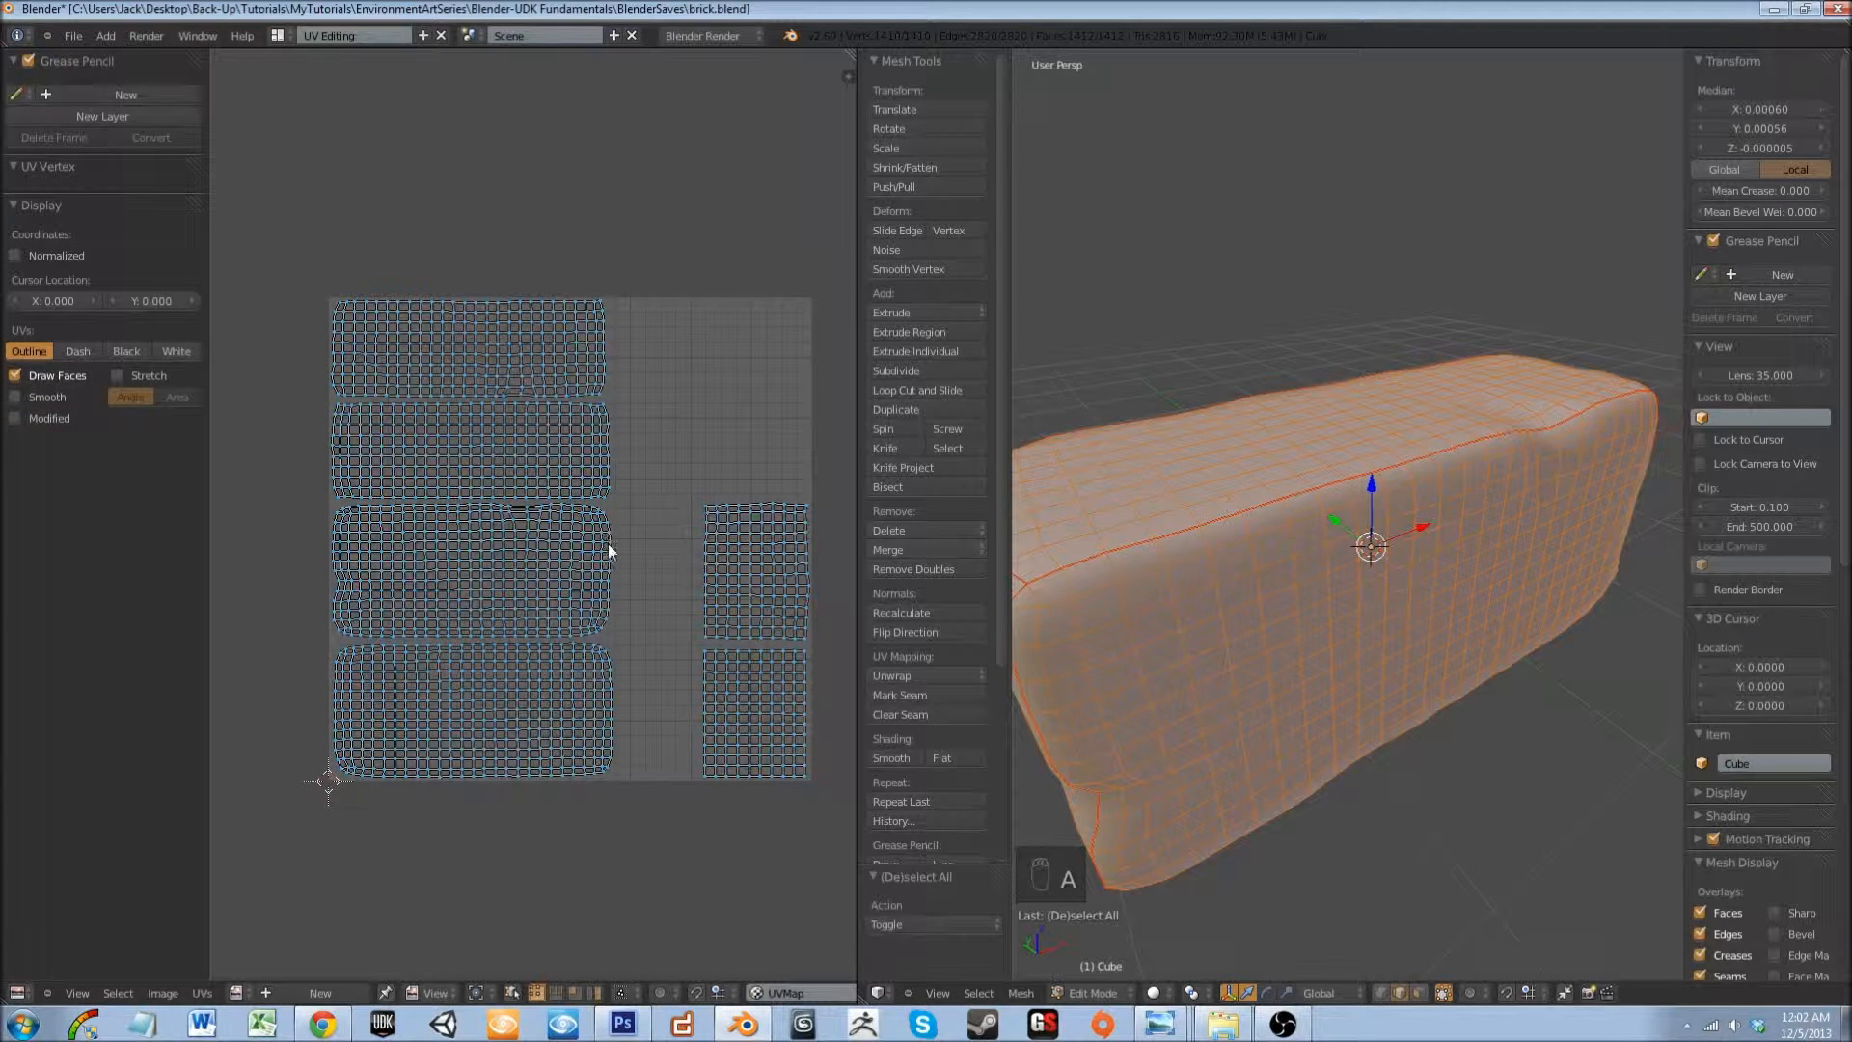
middle_click_drag(606, 555, 523, 524)
scroll(573, 551, "up", 1)
middle_click_drag(511, 590, 573, 573)
middle_click_drag(1232, 649, 1297, 645)
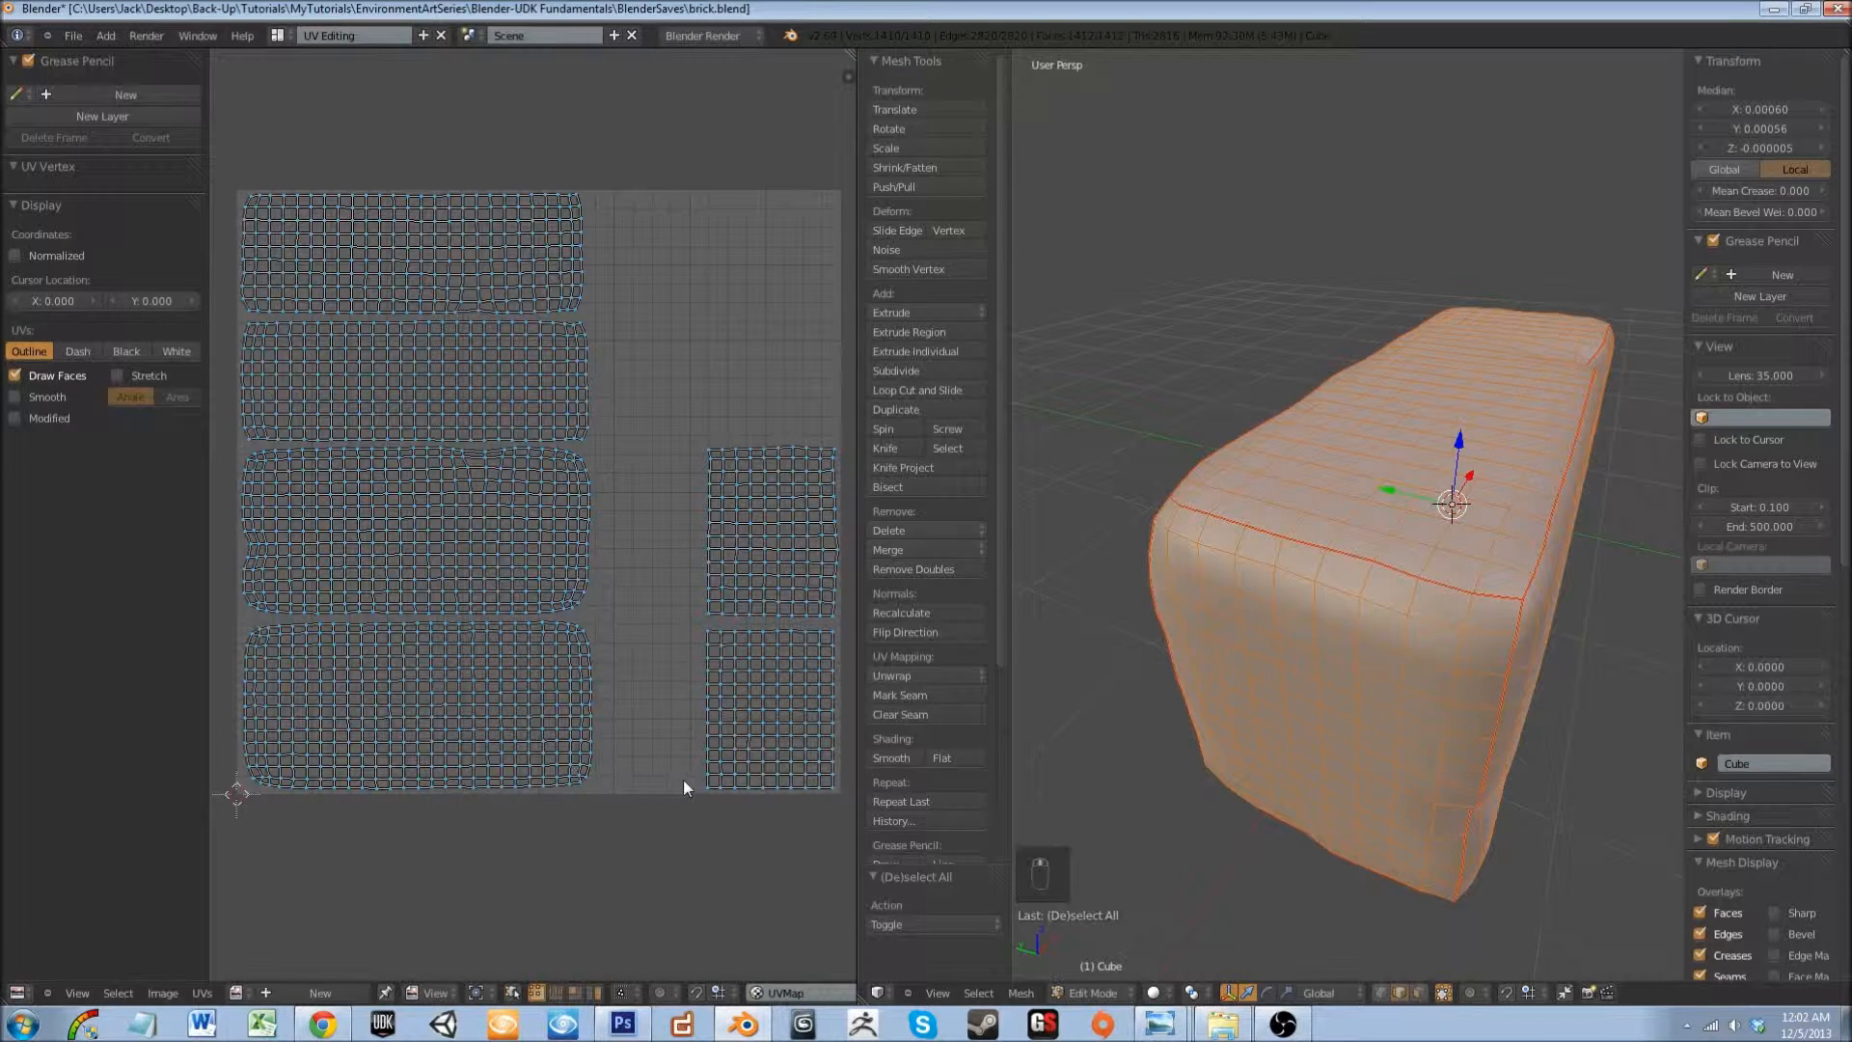
middle_click_drag(1306, 649, 1256, 656)
scroll(1222, 639, "up", 3)
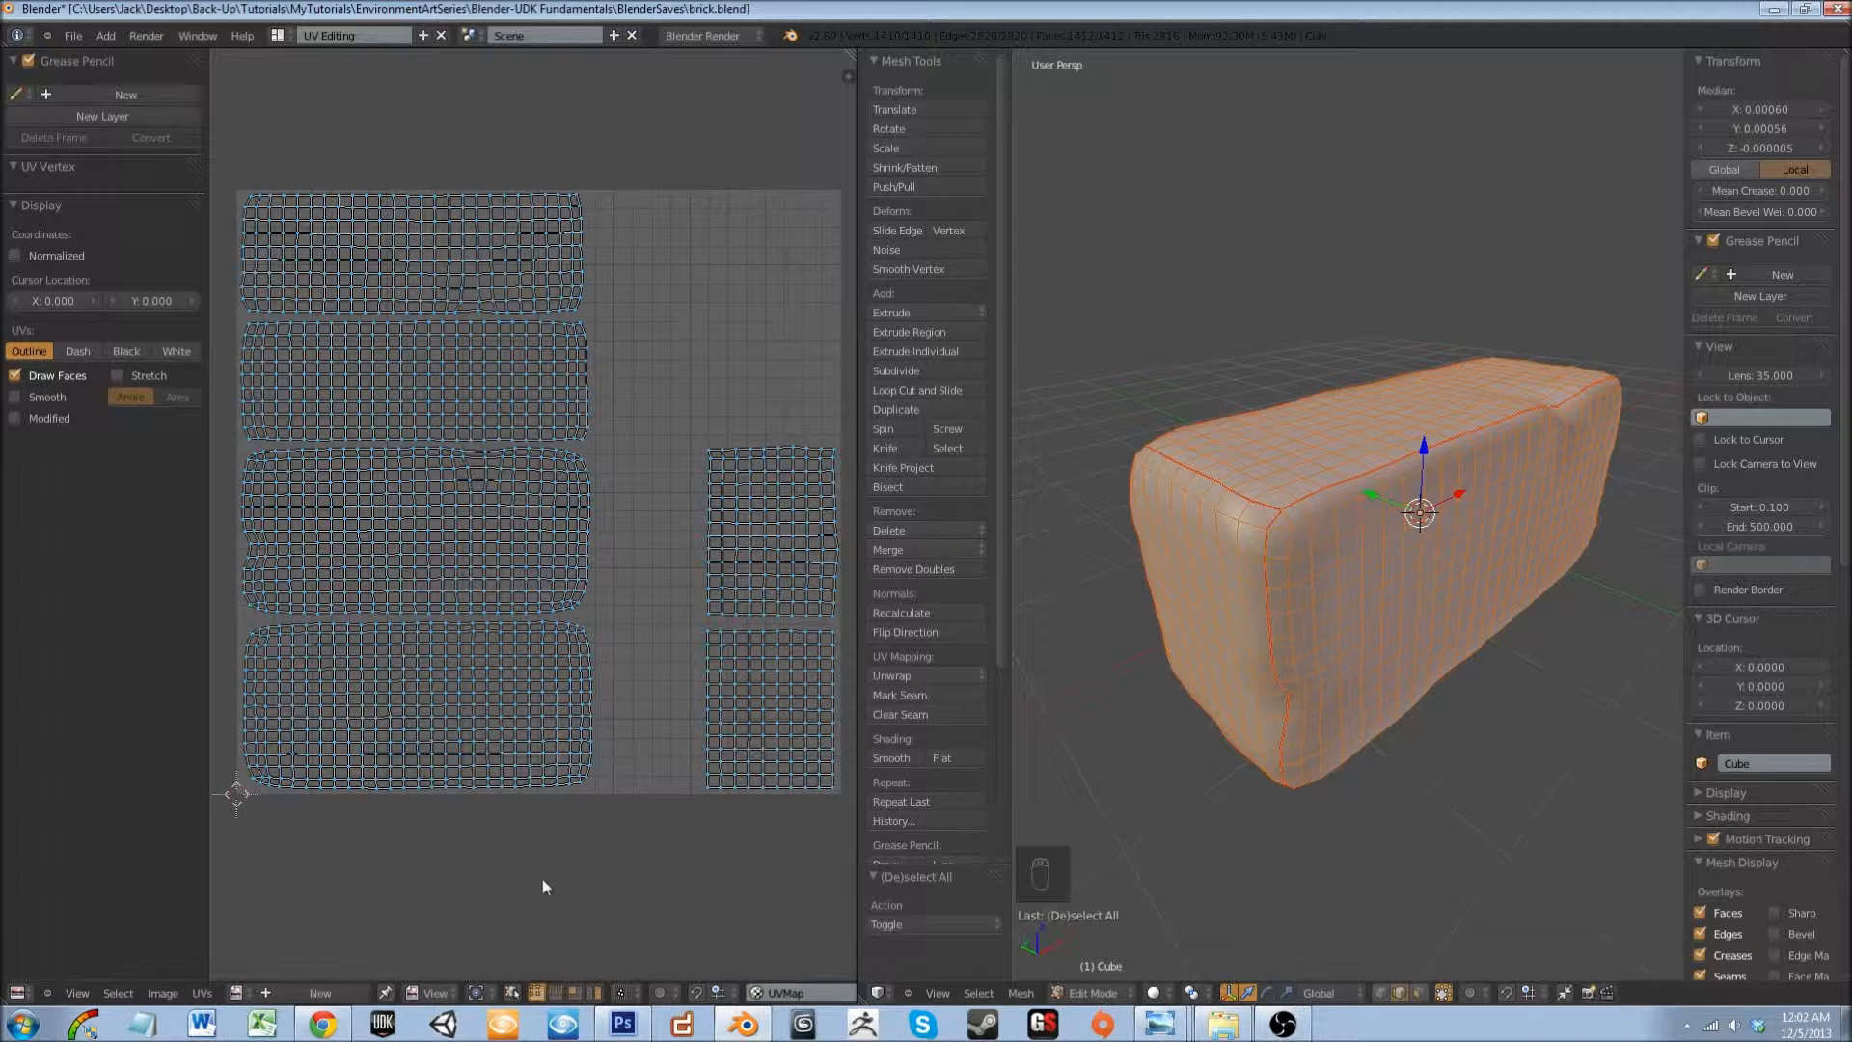
middle_click_drag(1319, 669, 1381, 587)
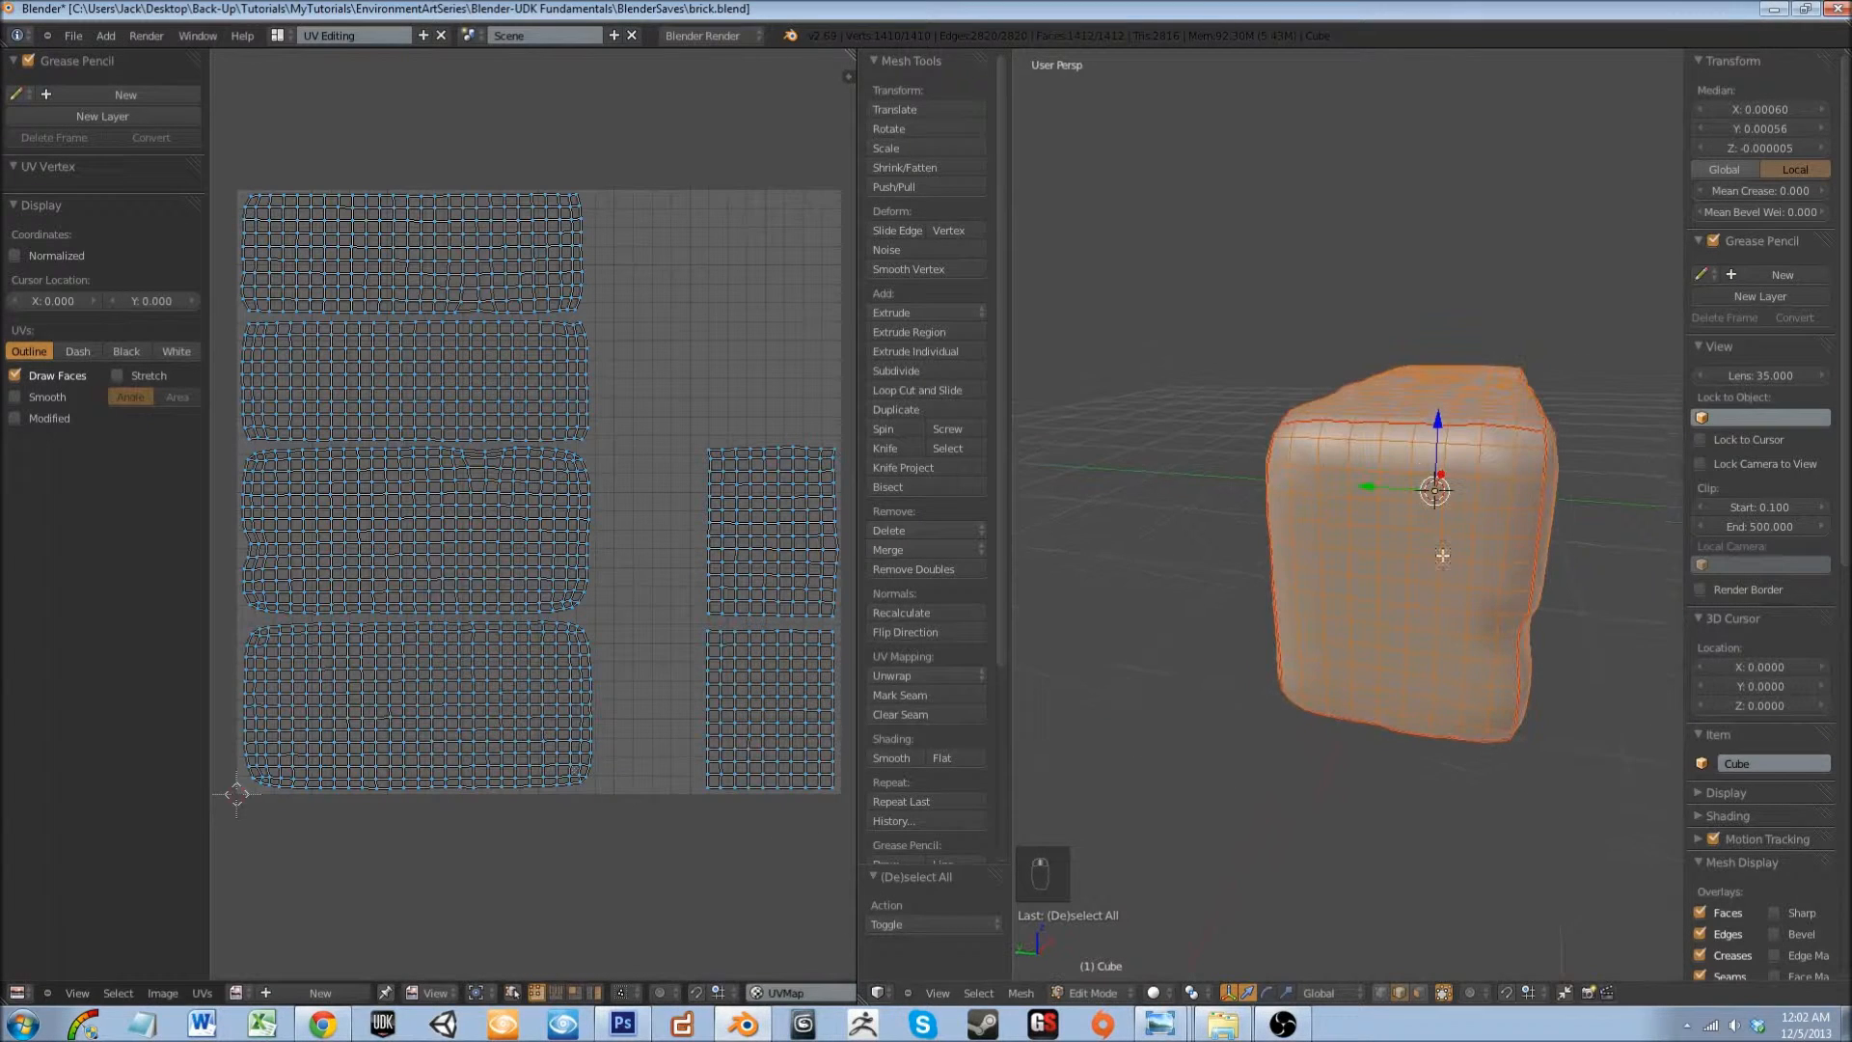
- Create a new 2048 × 2048 image with the UV Grid generated type in the UV editor
left_click(322, 994)
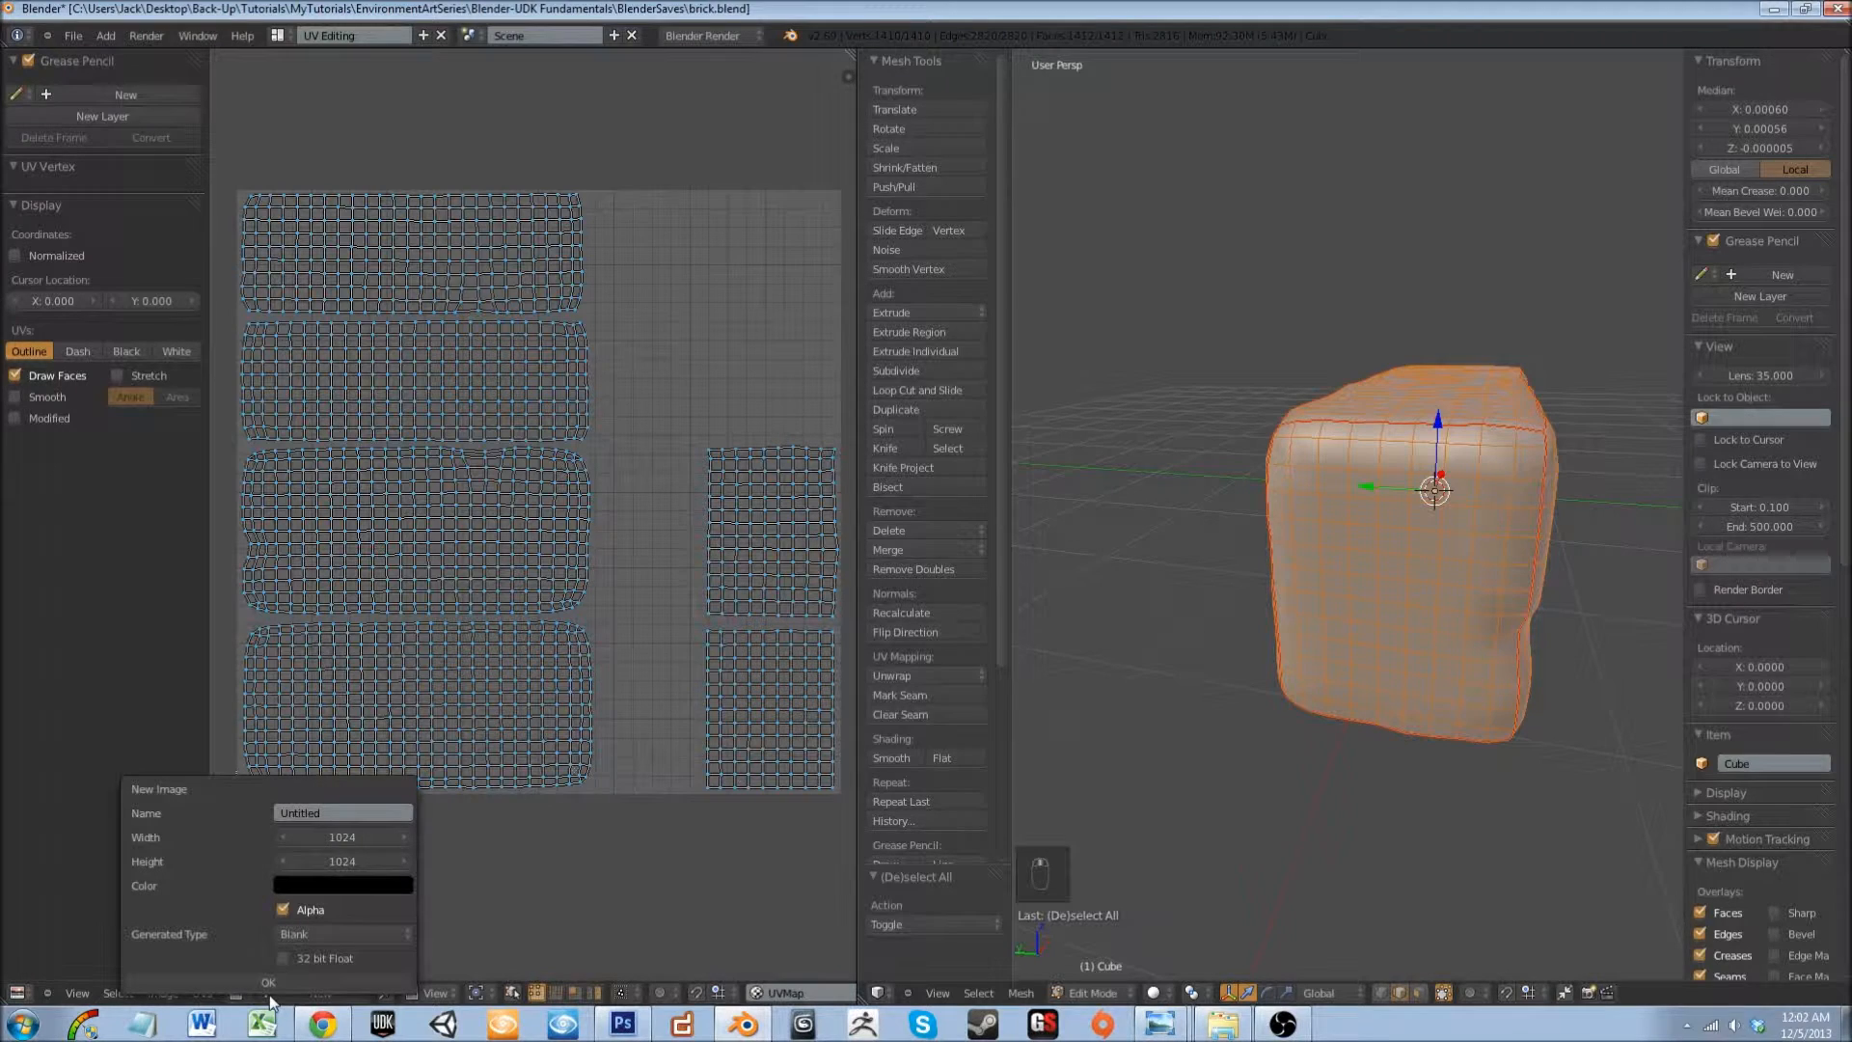
left_click(311, 936)
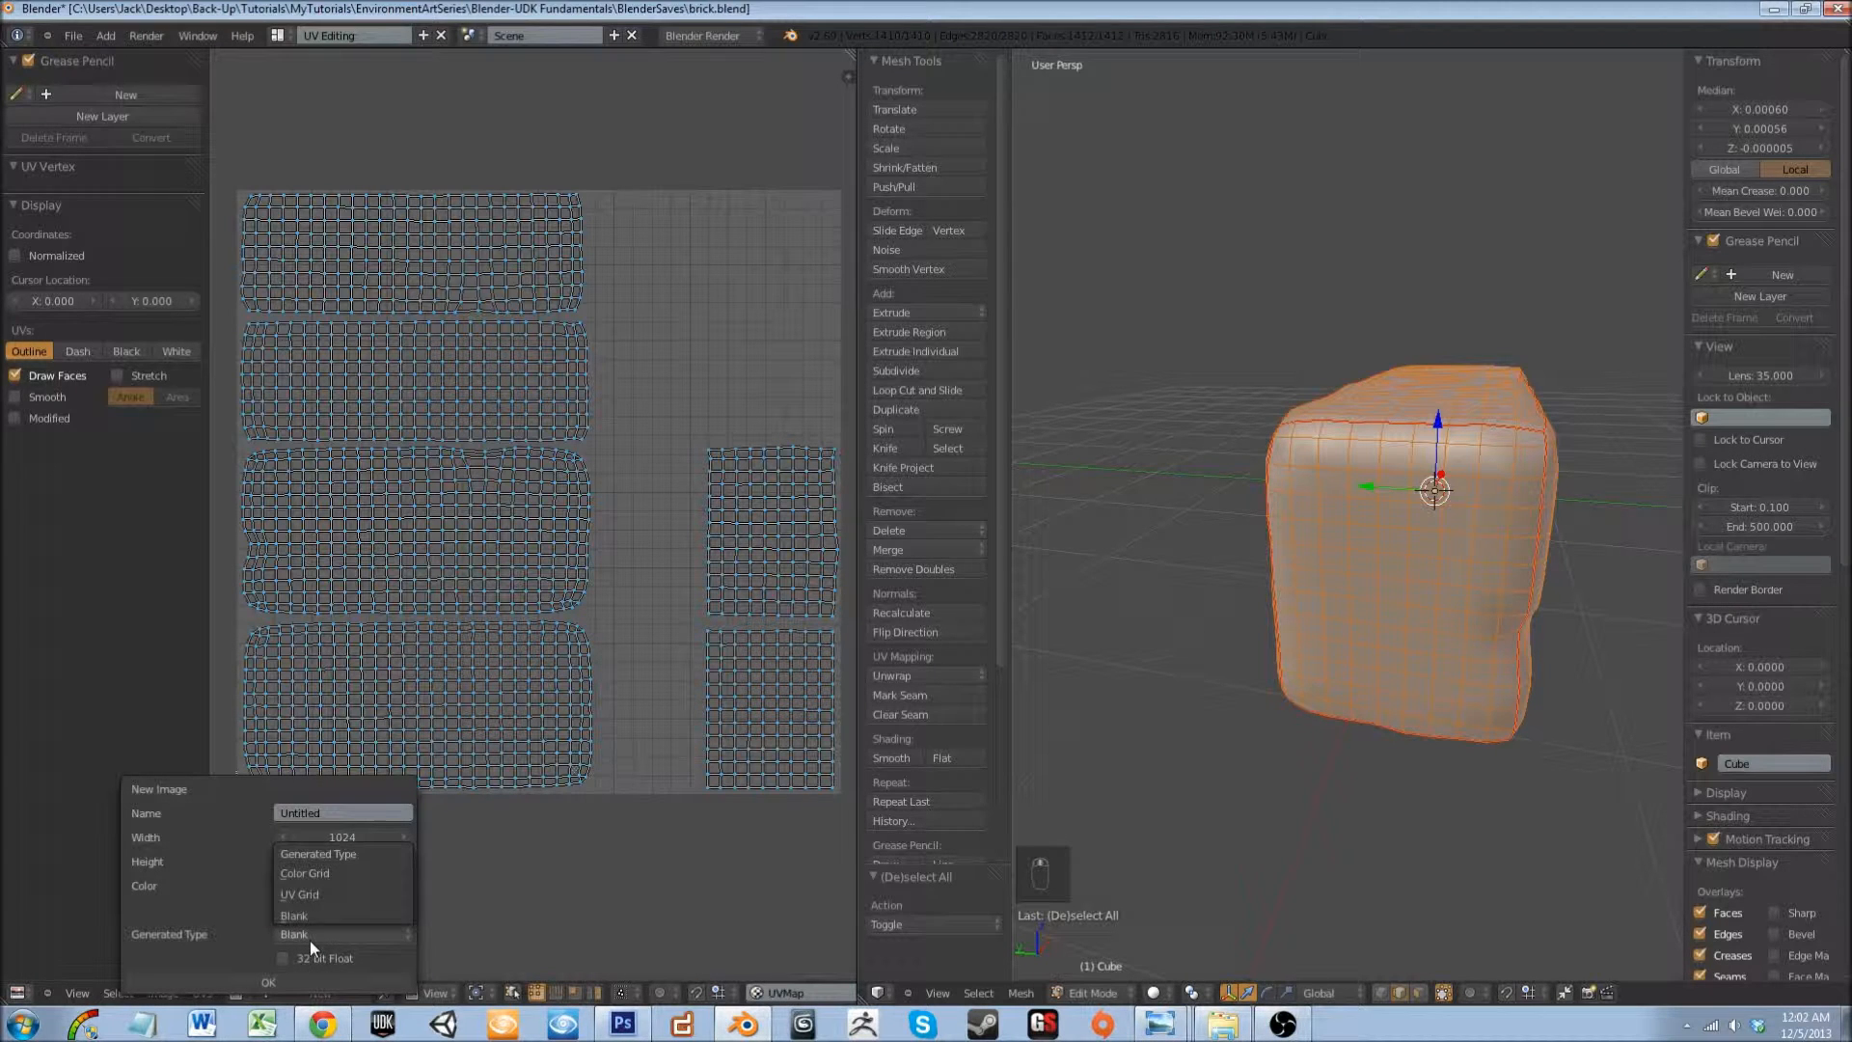
left_click(317, 892)
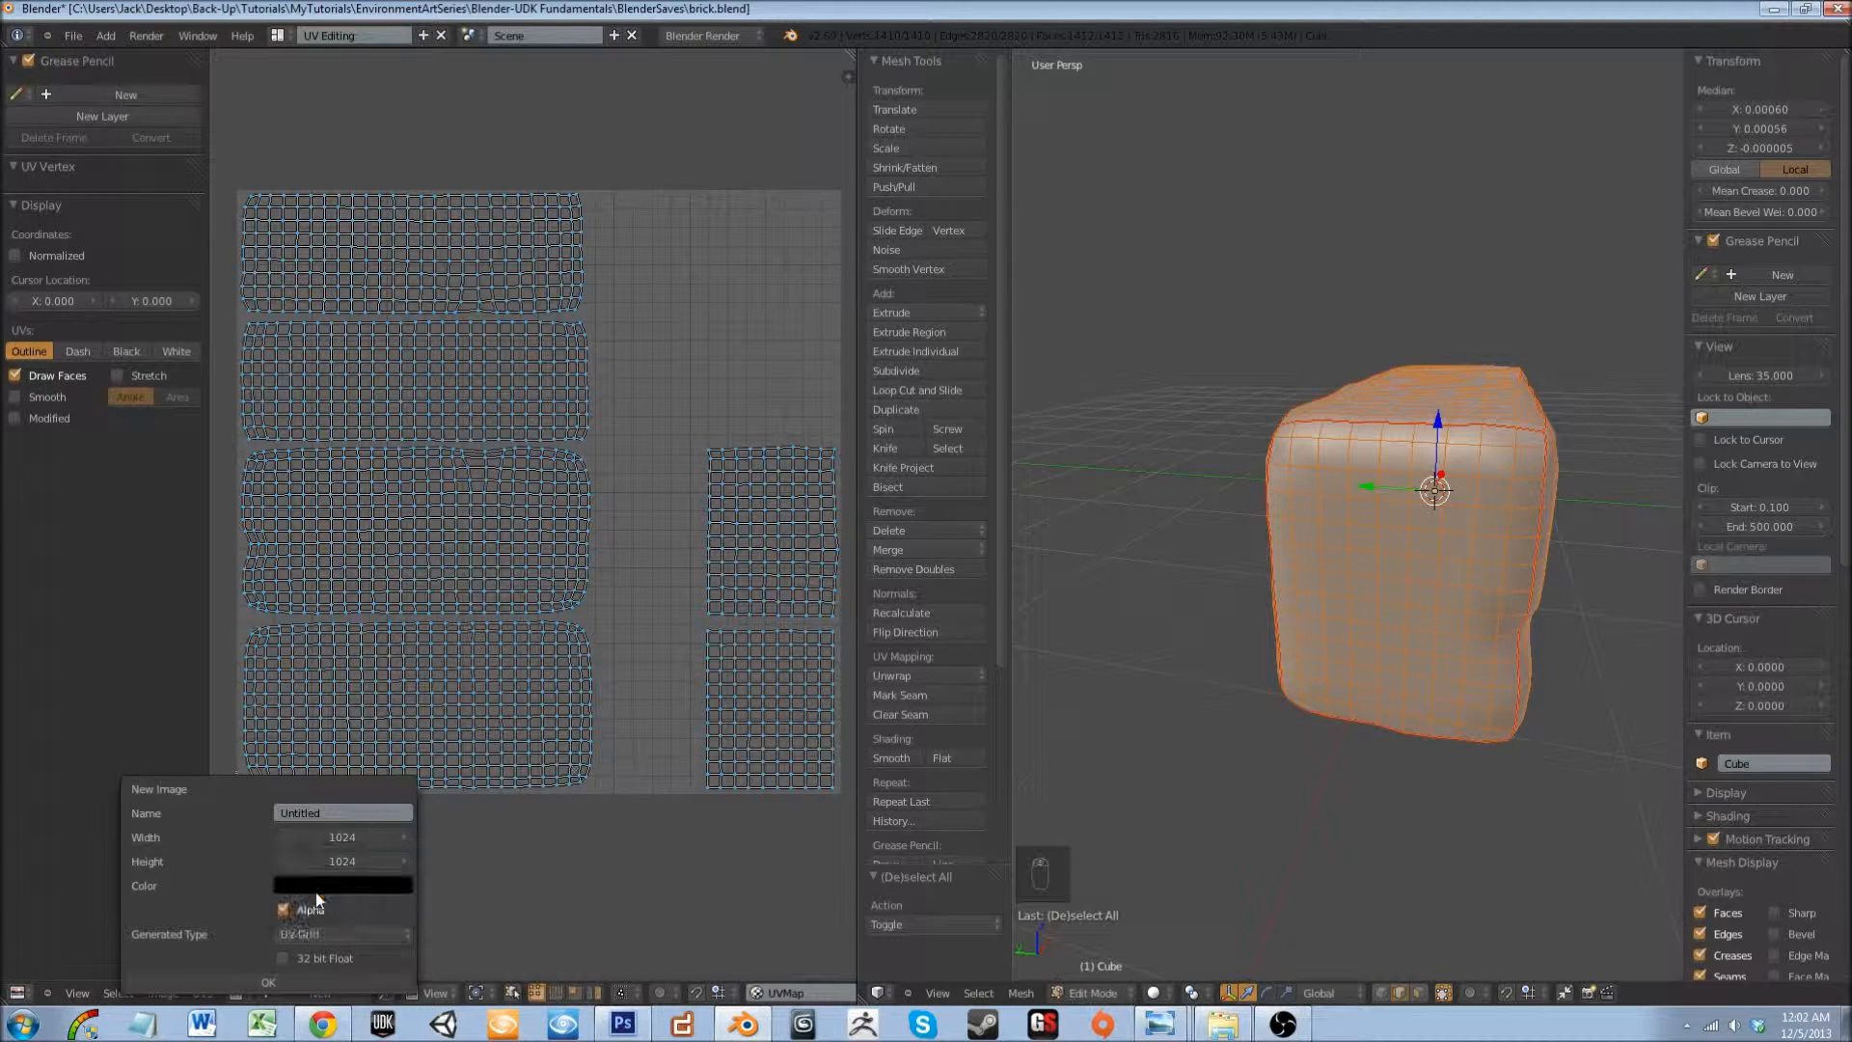
left_click(339, 836)
type("2048")
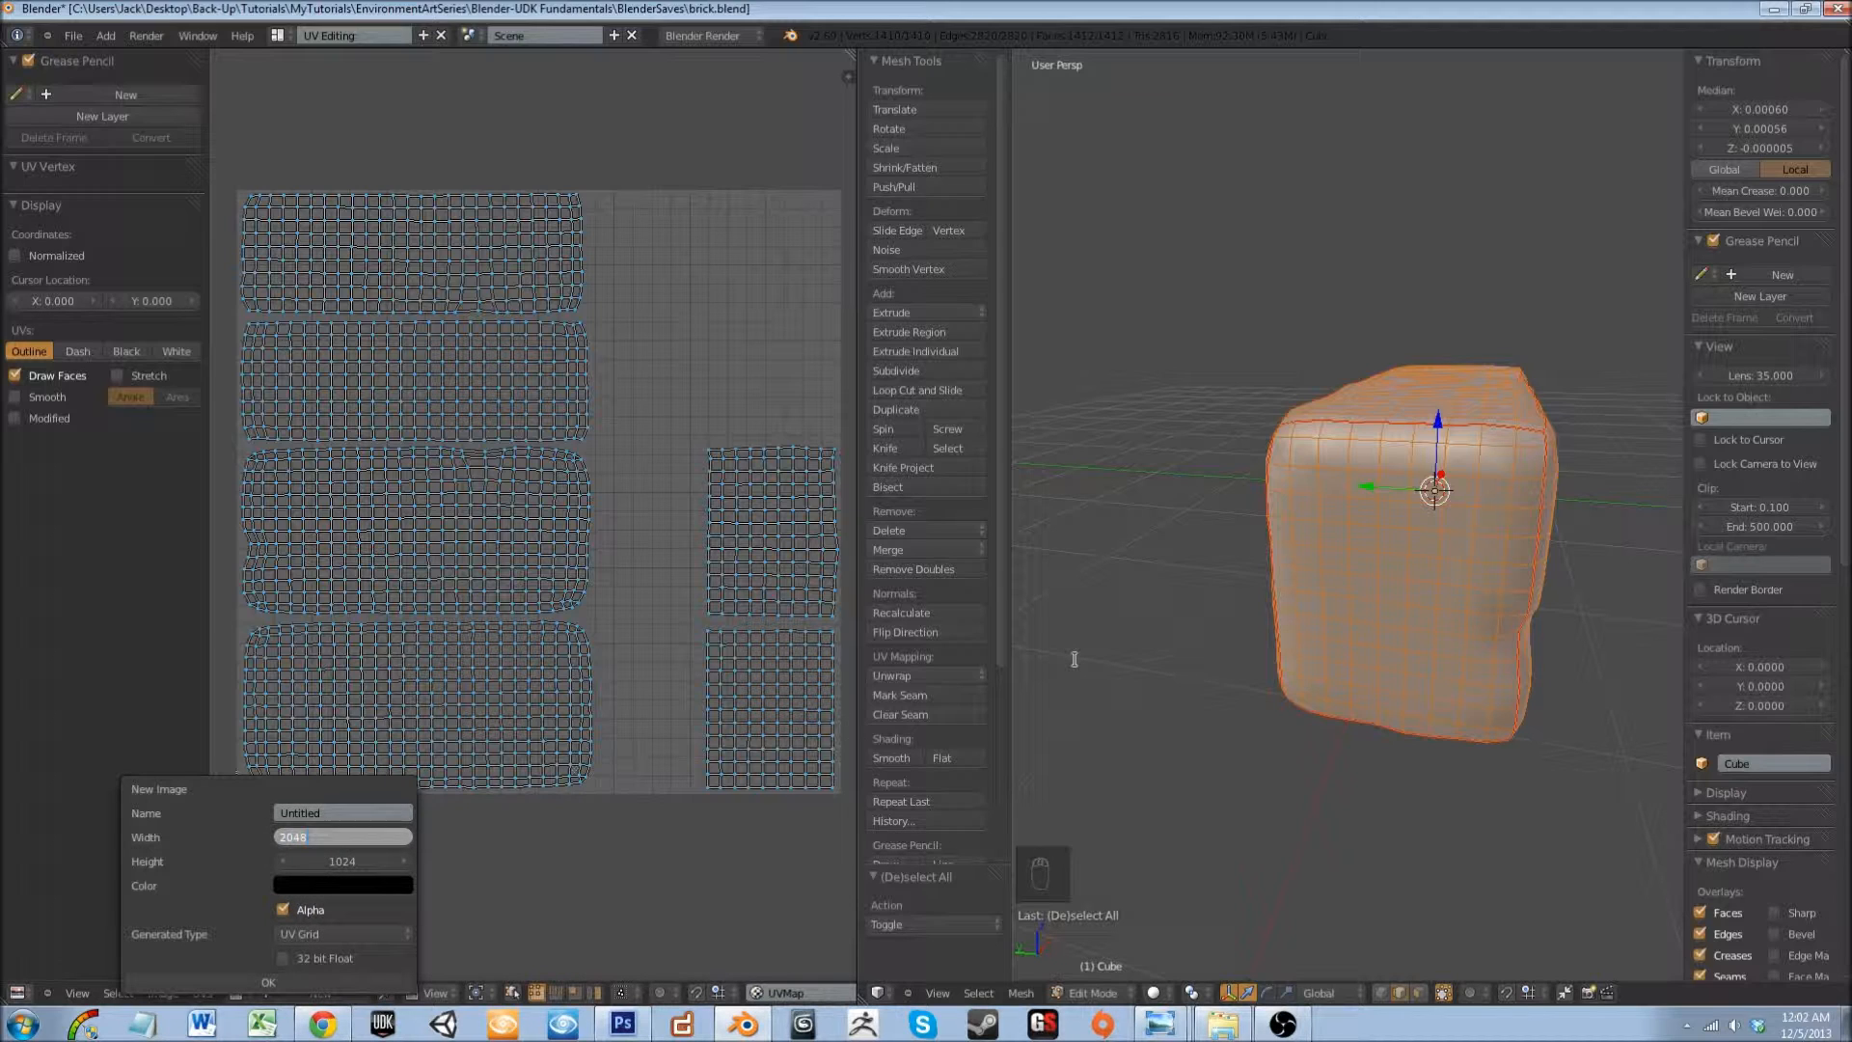
key("Tab")
type("2")
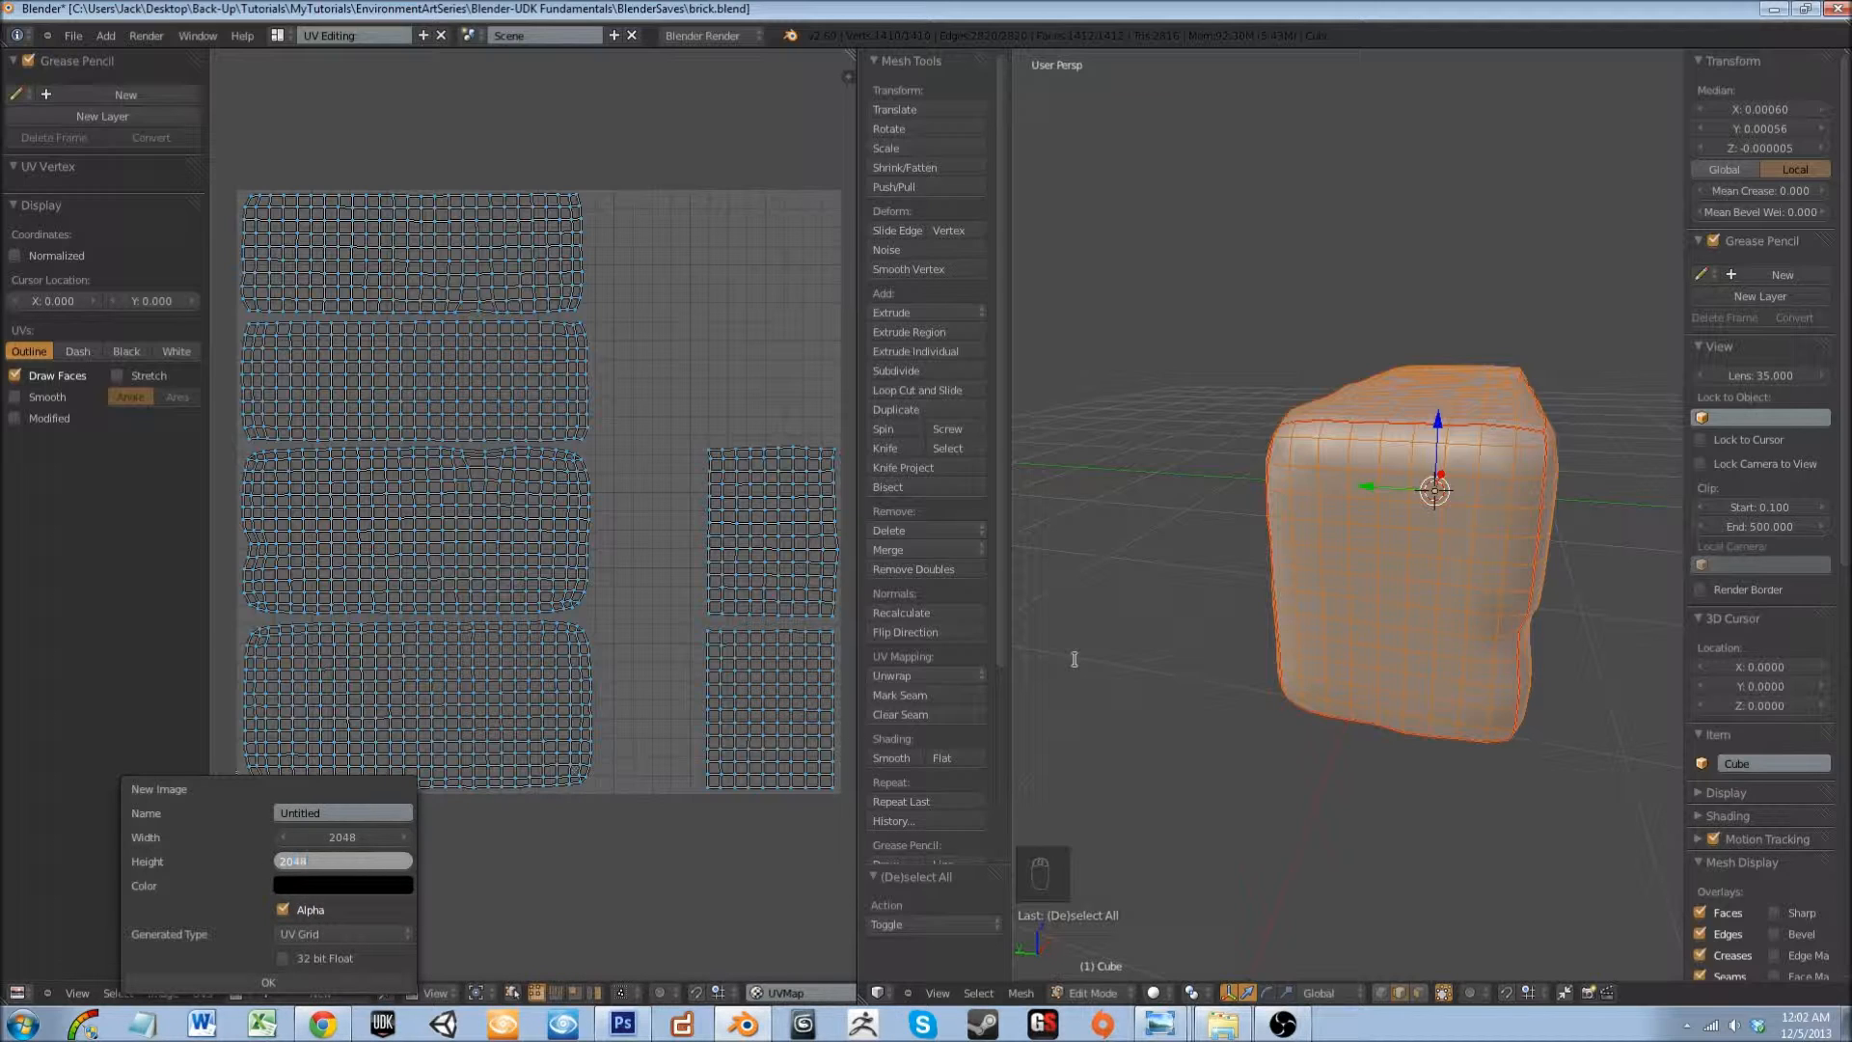
left_click(264, 982)
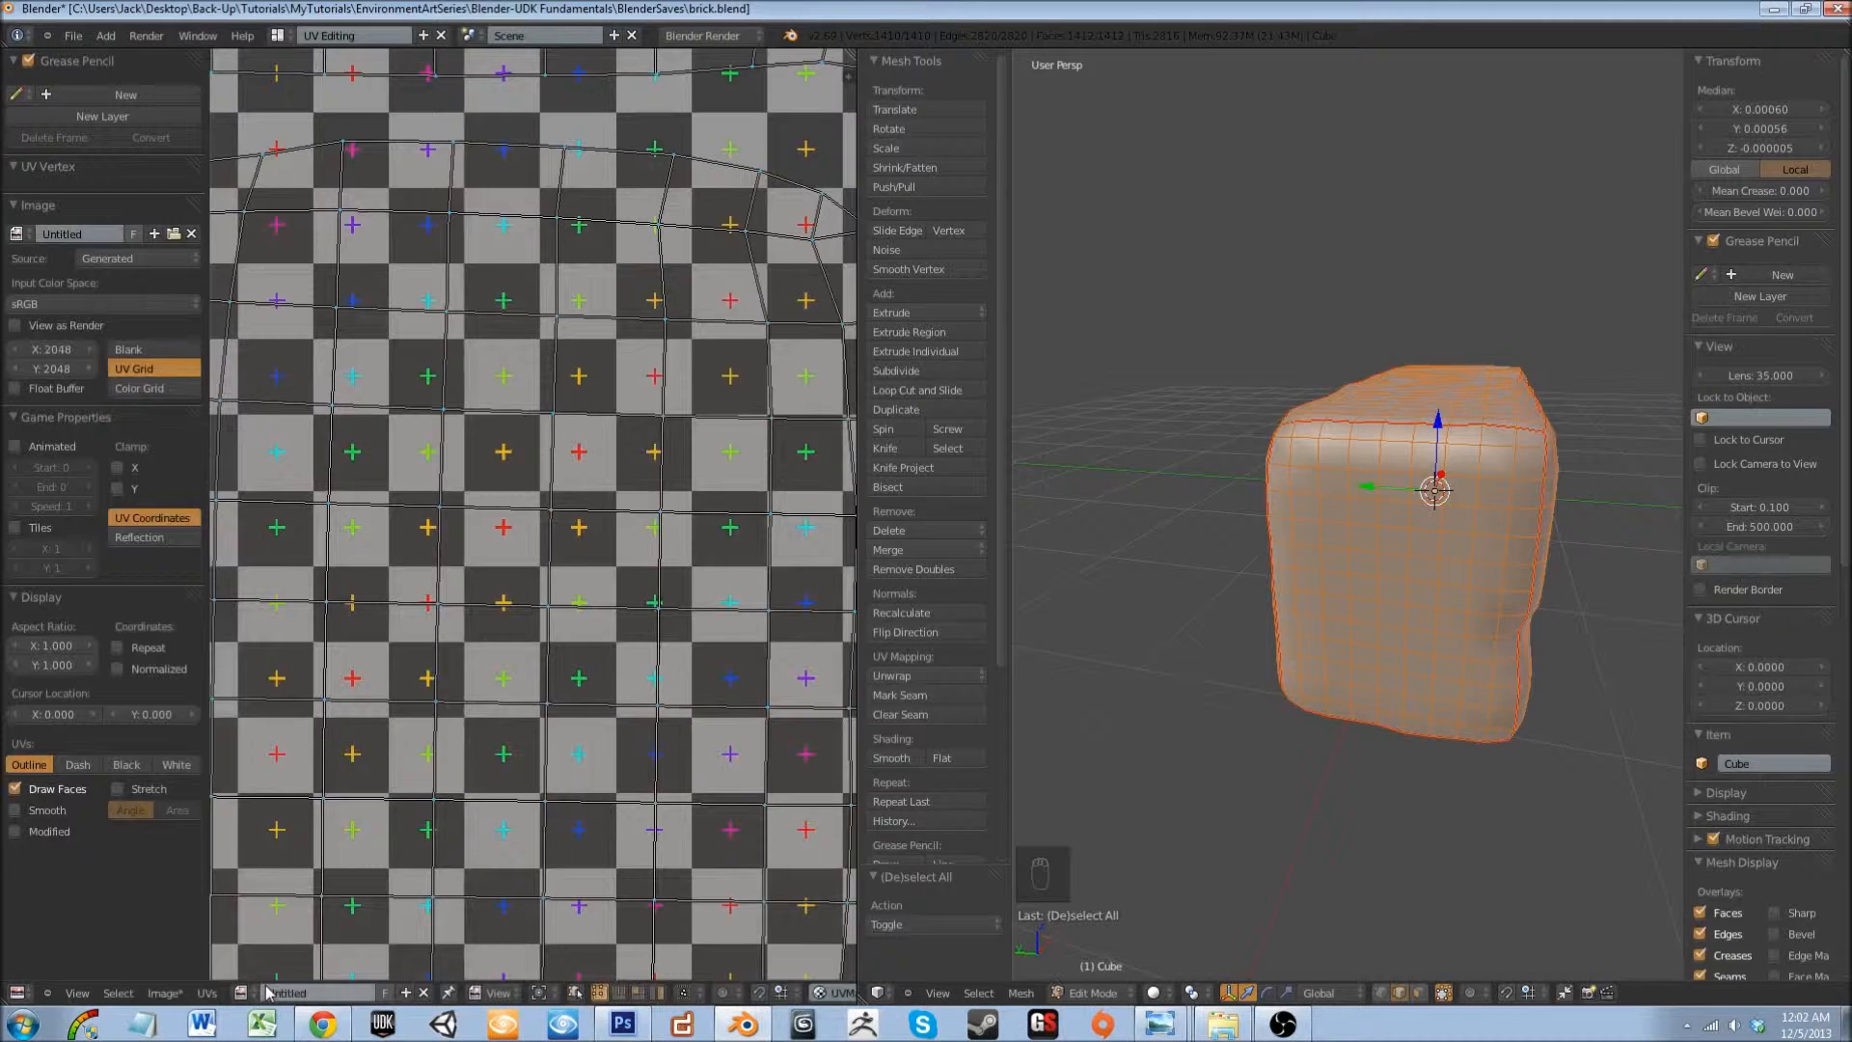
- Set the 3D view's shading to Texture and deselect the whole mesh to show the checker pattern on the brick
scroll(501, 752, "down", 3)
middle_click_drag(382, 793, 386, 862)
scroll(471, 812, "up", 4)
scroll(646, 820, "down", 4)
scroll(647, 819, "up", 2)
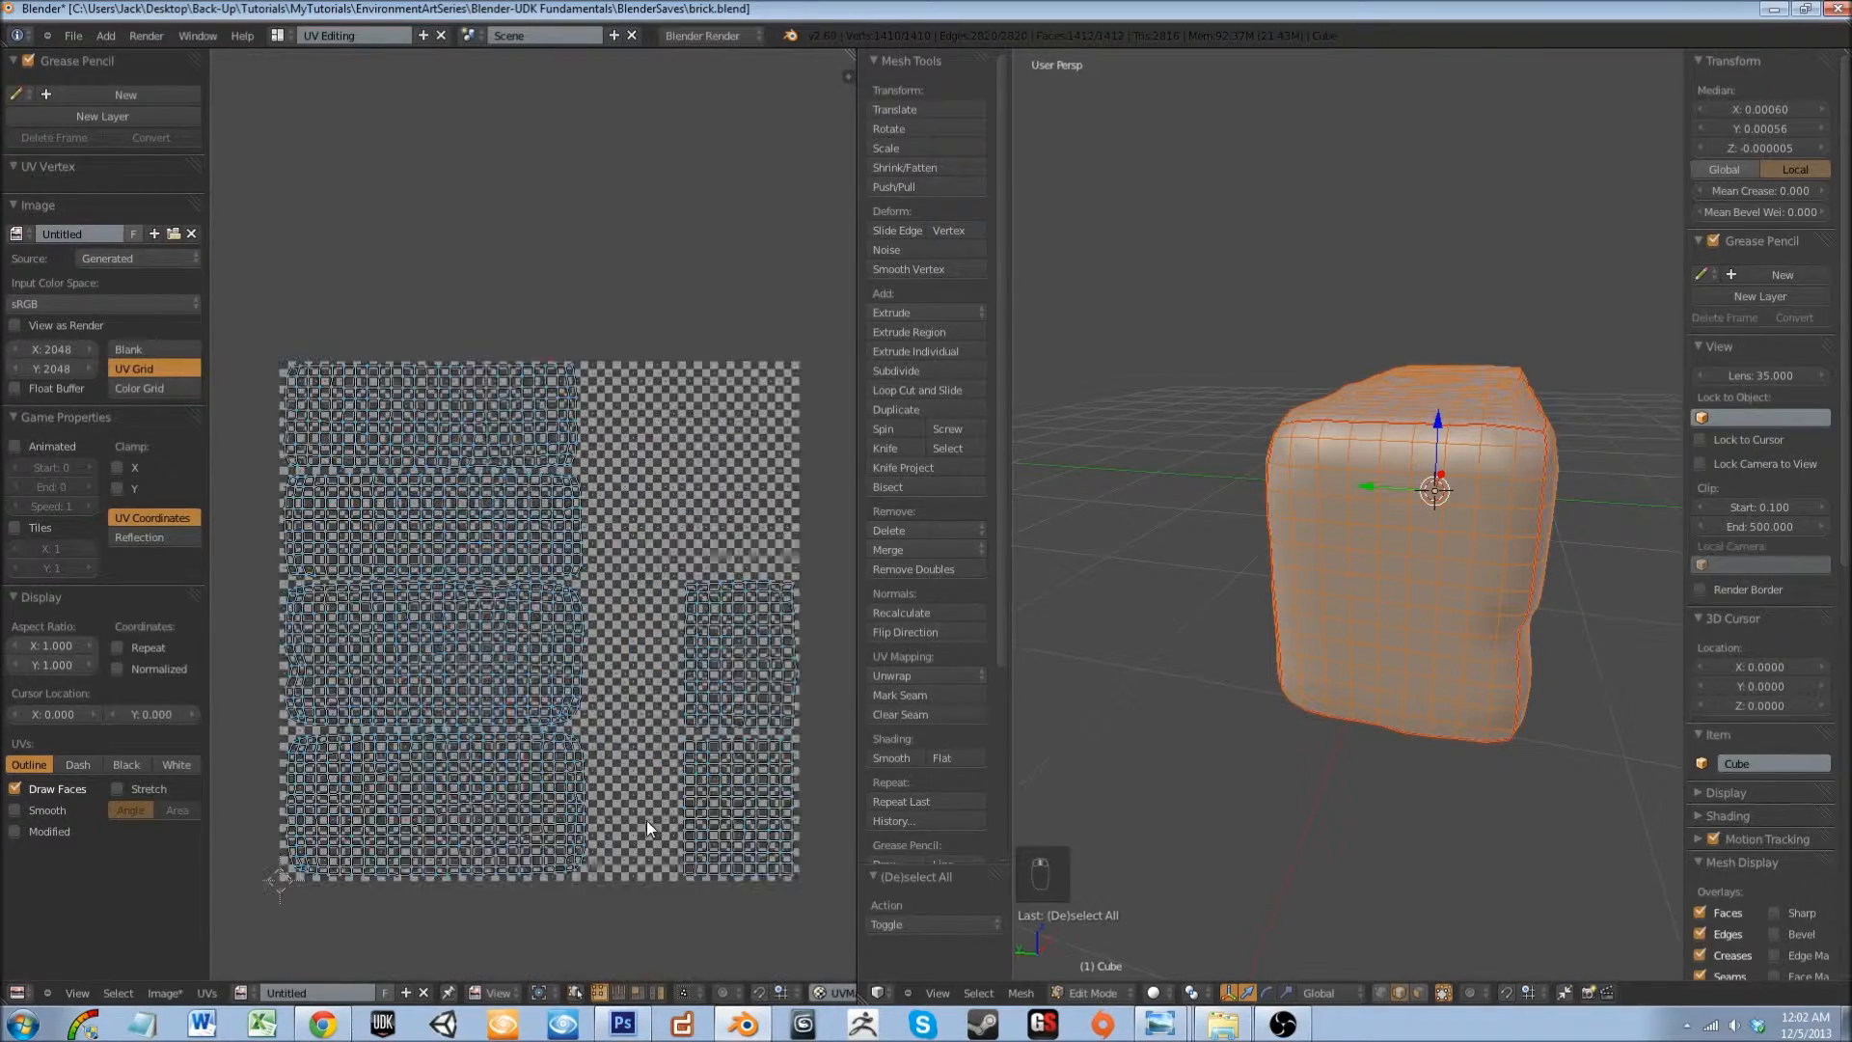
middle_click_drag(1166, 769, 1405, 765)
key("a")
key("a")
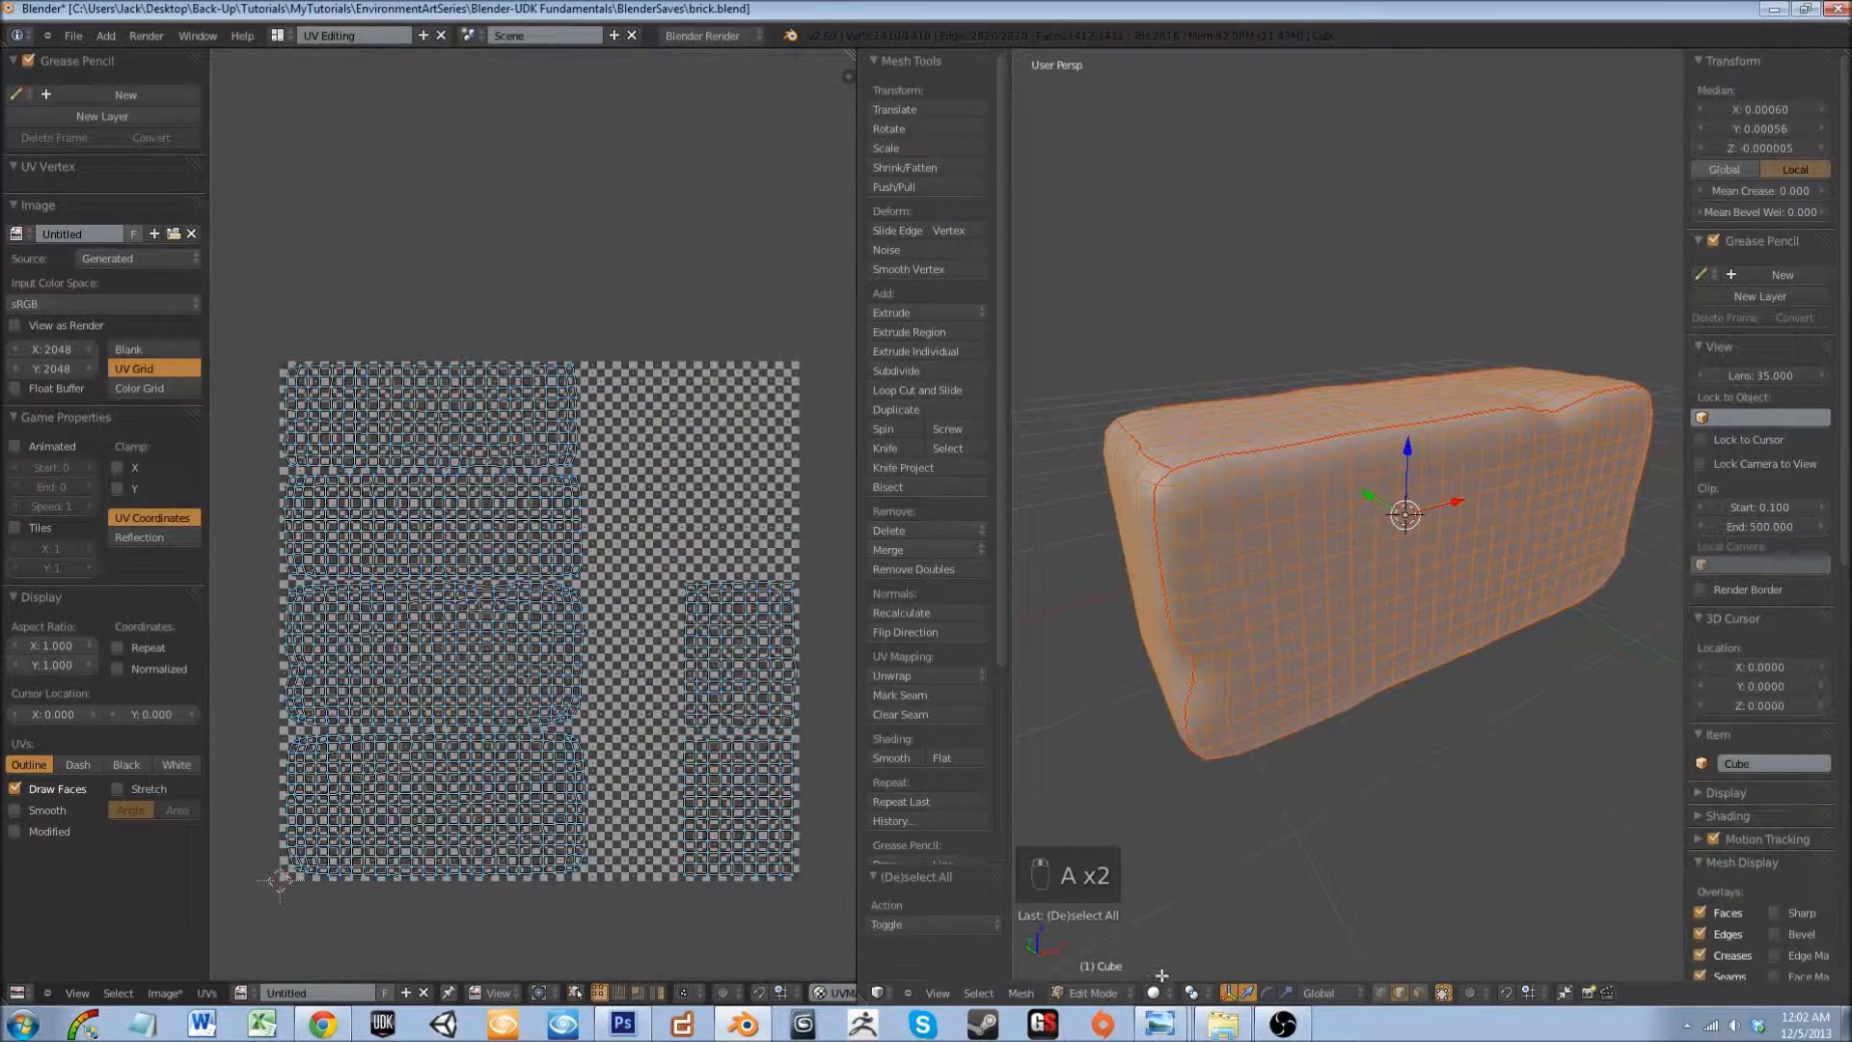
left_click(1155, 992)
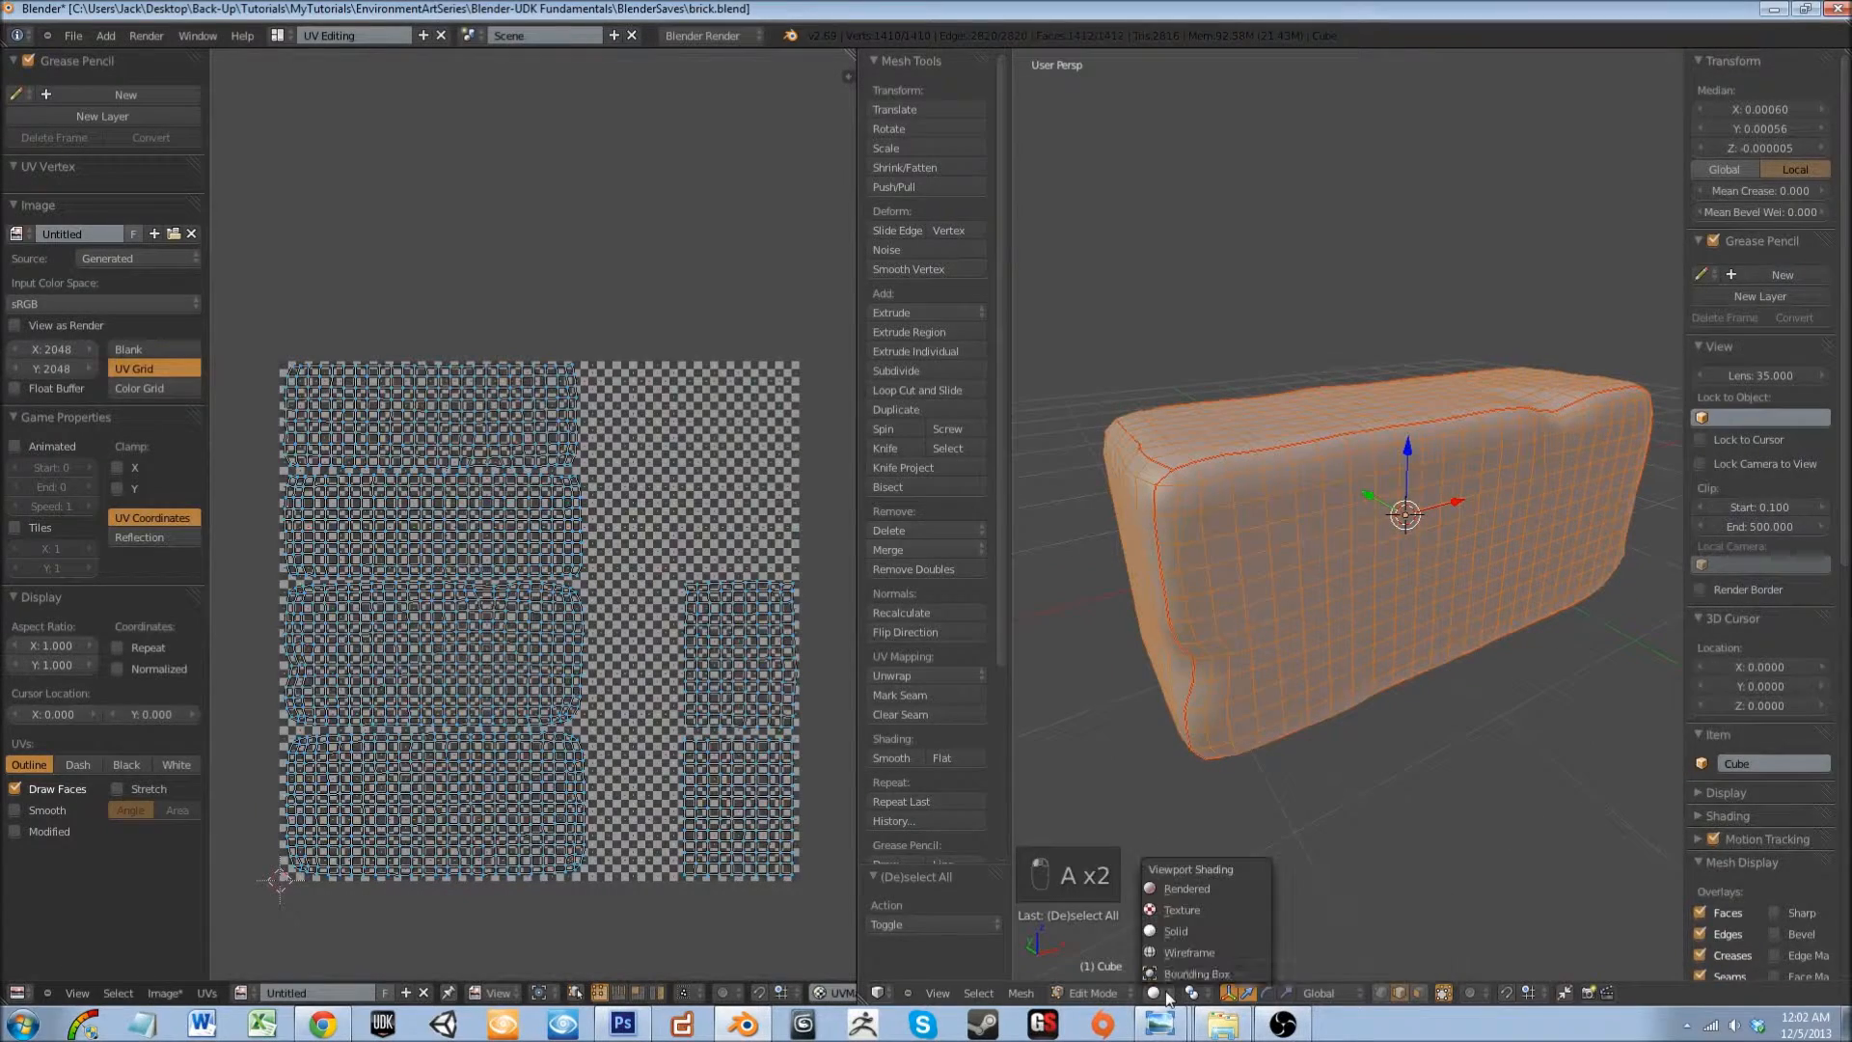
left_click(1191, 907)
middle_click_drag(1187, 858, 1240, 810)
key("a")
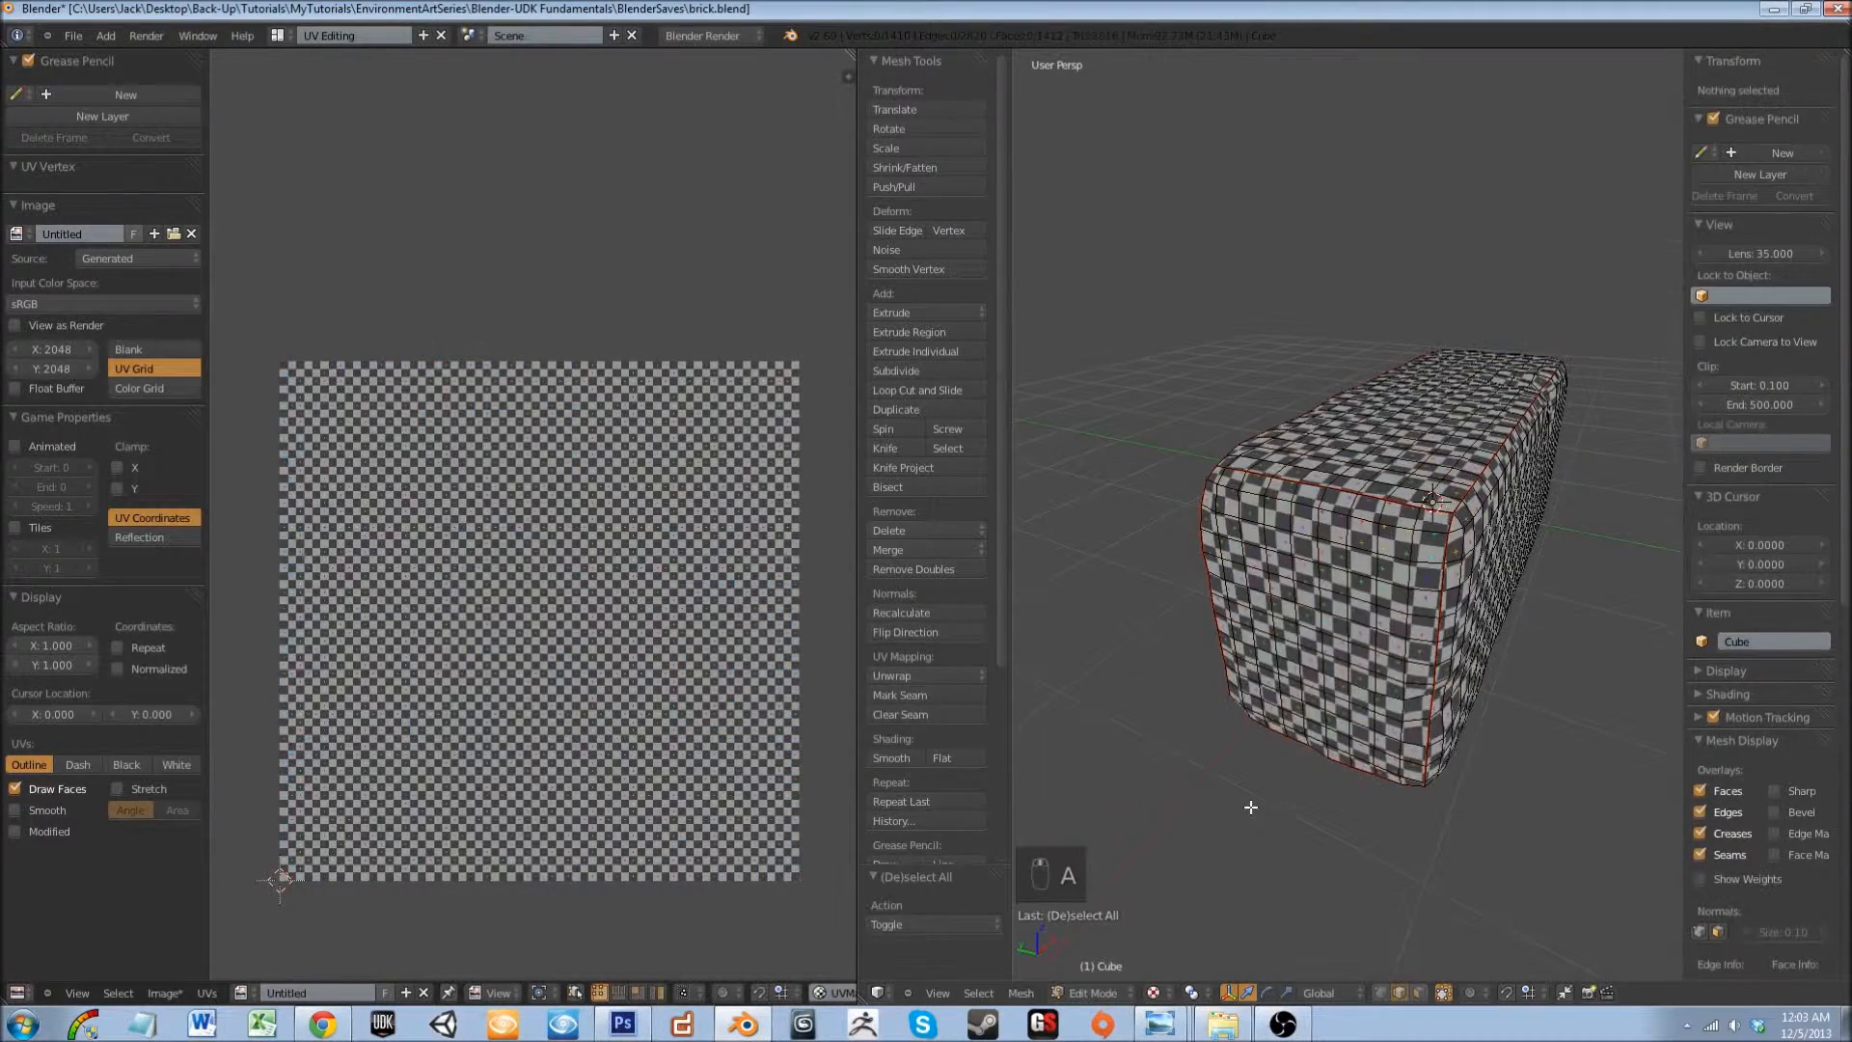
- Inspect the checker pattern on the brick's sides, top and long edges for stretching and uneven square sizes
mouse_move(1382, 709)
middle_mouse_down()
mouse_move(1341, 780)
mouse_move(1443, 751)
mouse_move(1365, 716)
mouse_move(1373, 692)
middle_mouse_up()
scroll(1351, 775, "up", 5)
scroll(1365, 716, "down", 6)
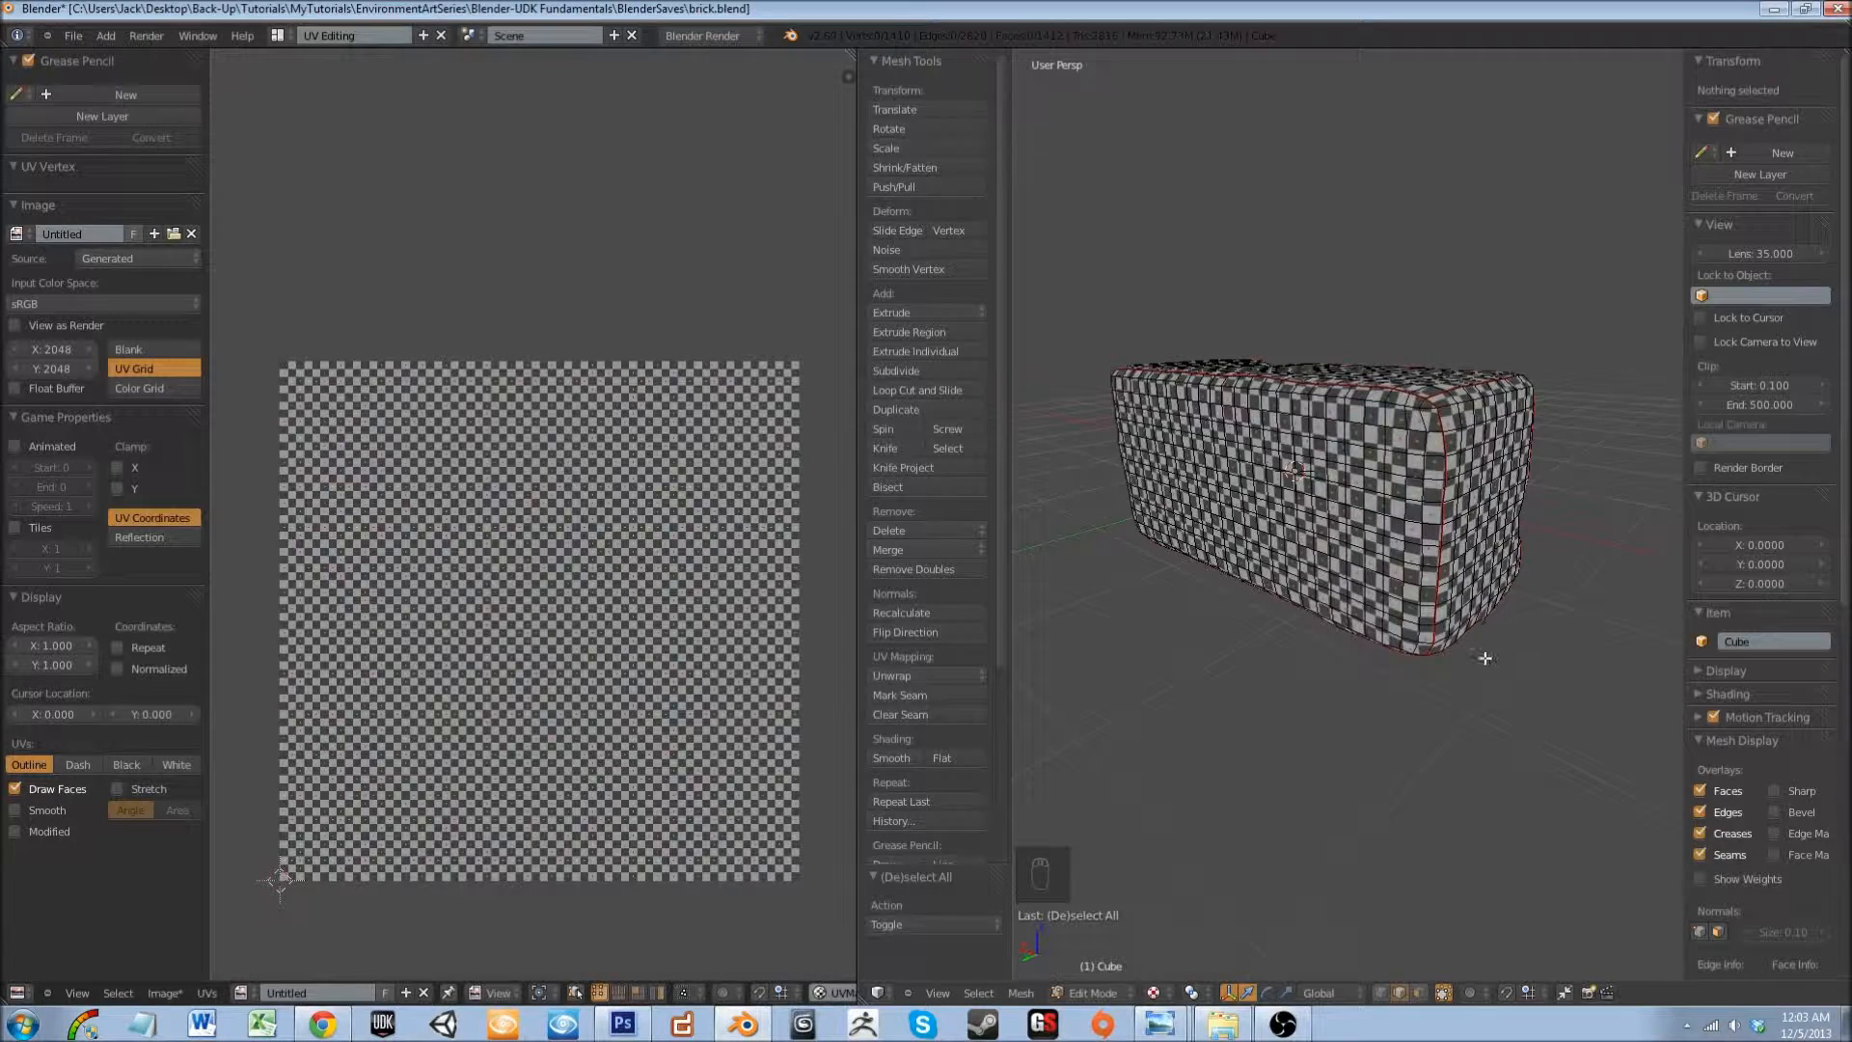
middle_click_drag(1444, 688, 1349, 743)
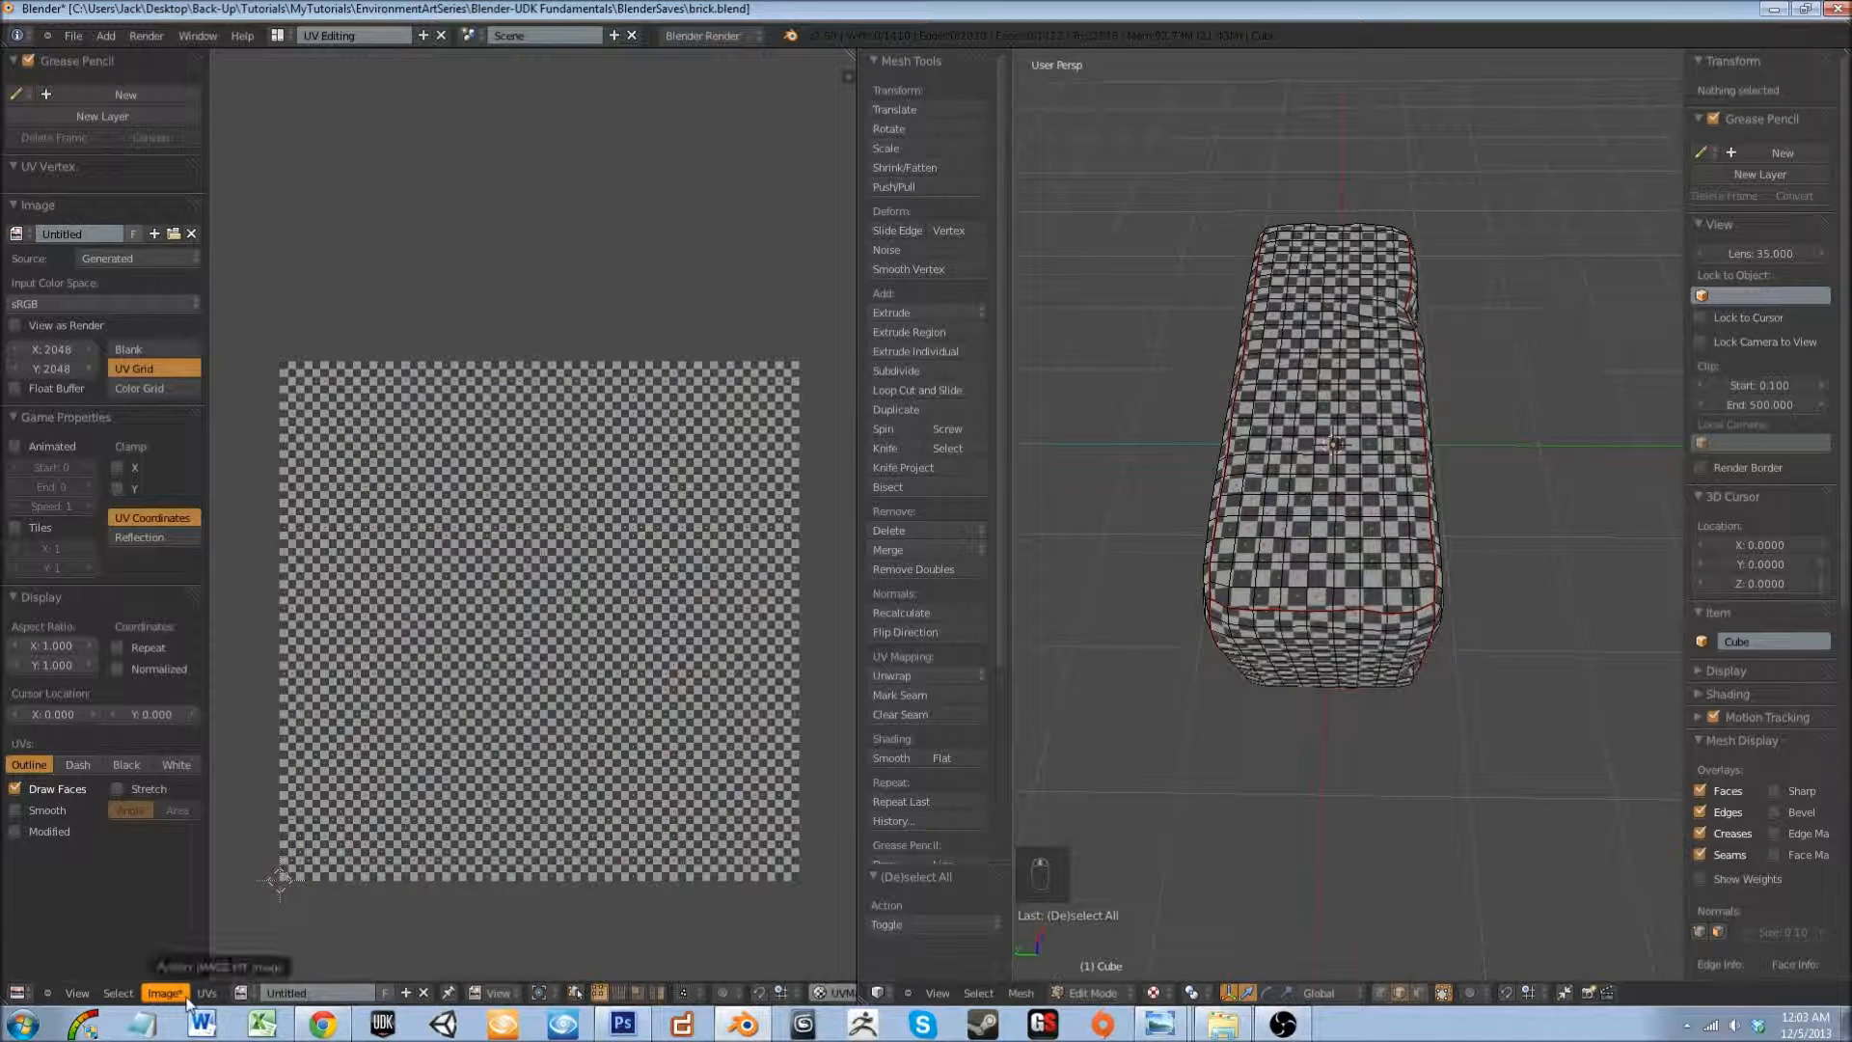
middle_click_drag(1119, 444, 1216, 551)
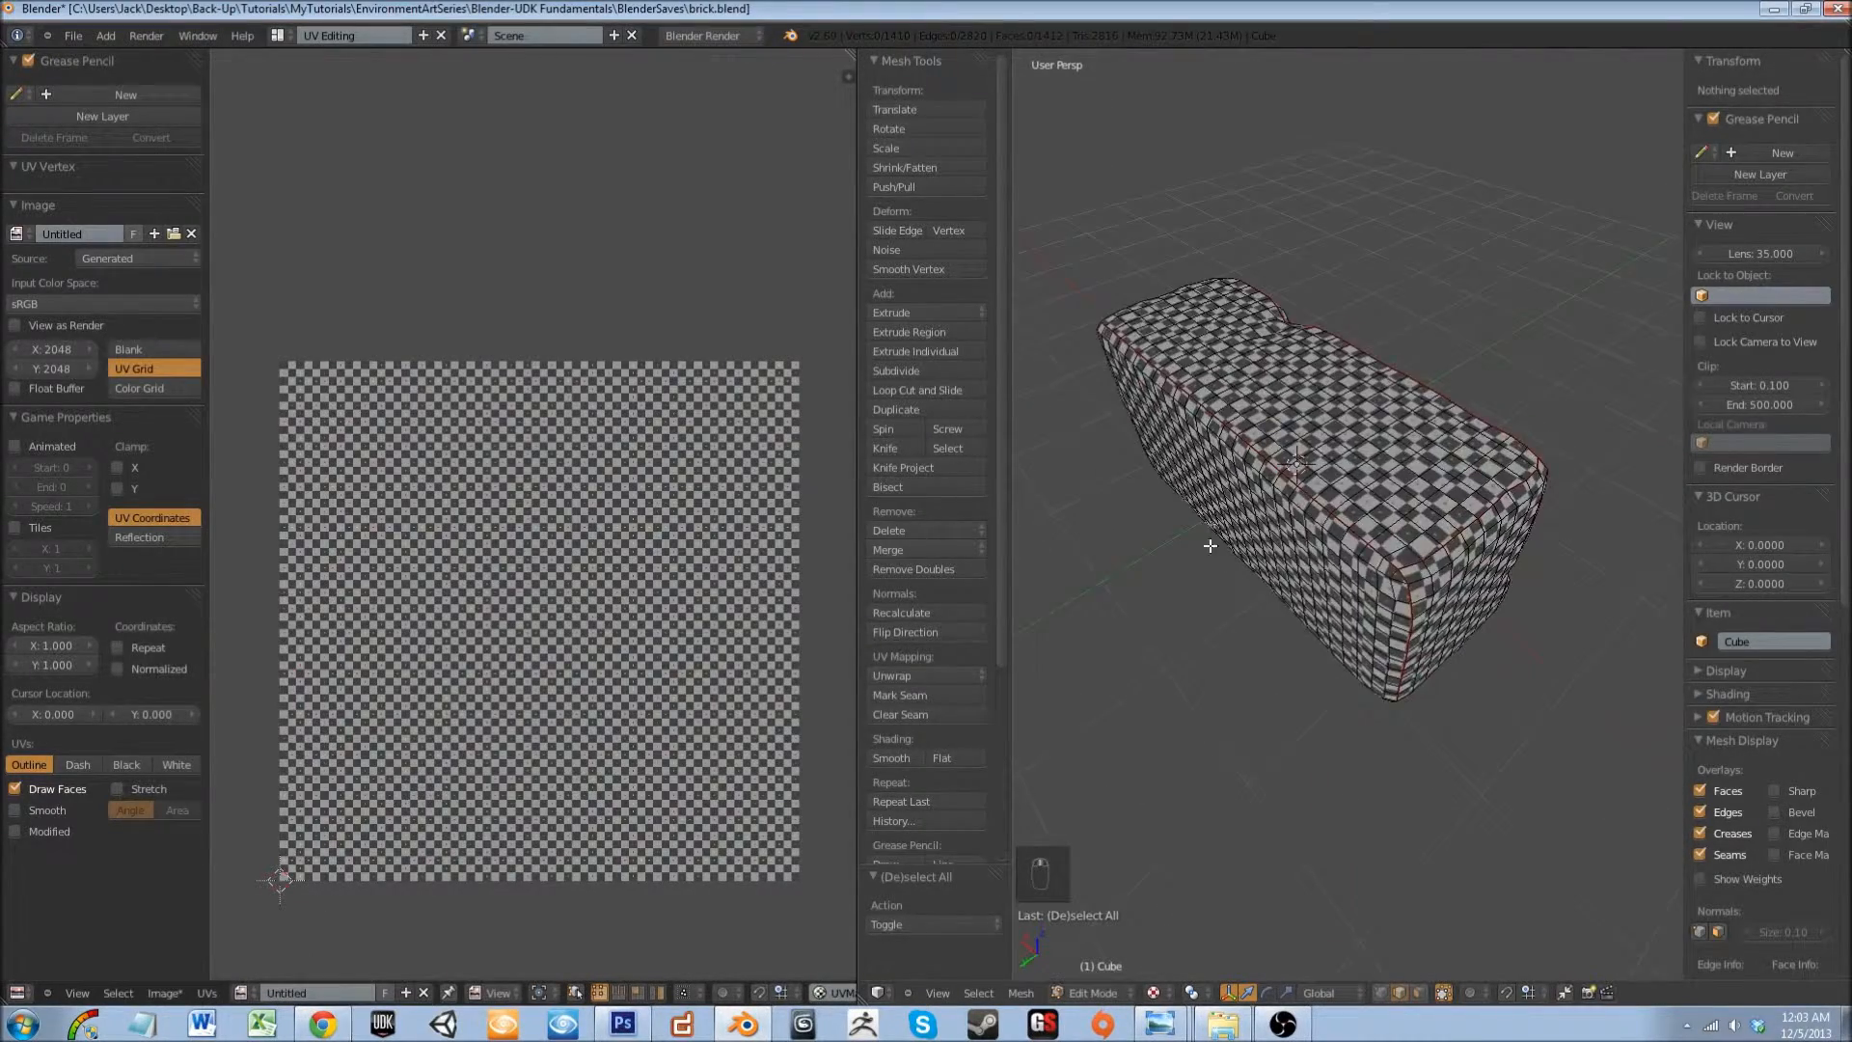
scroll(1213, 540, "up", 5)
scroll(1180, 528, "down", 5)
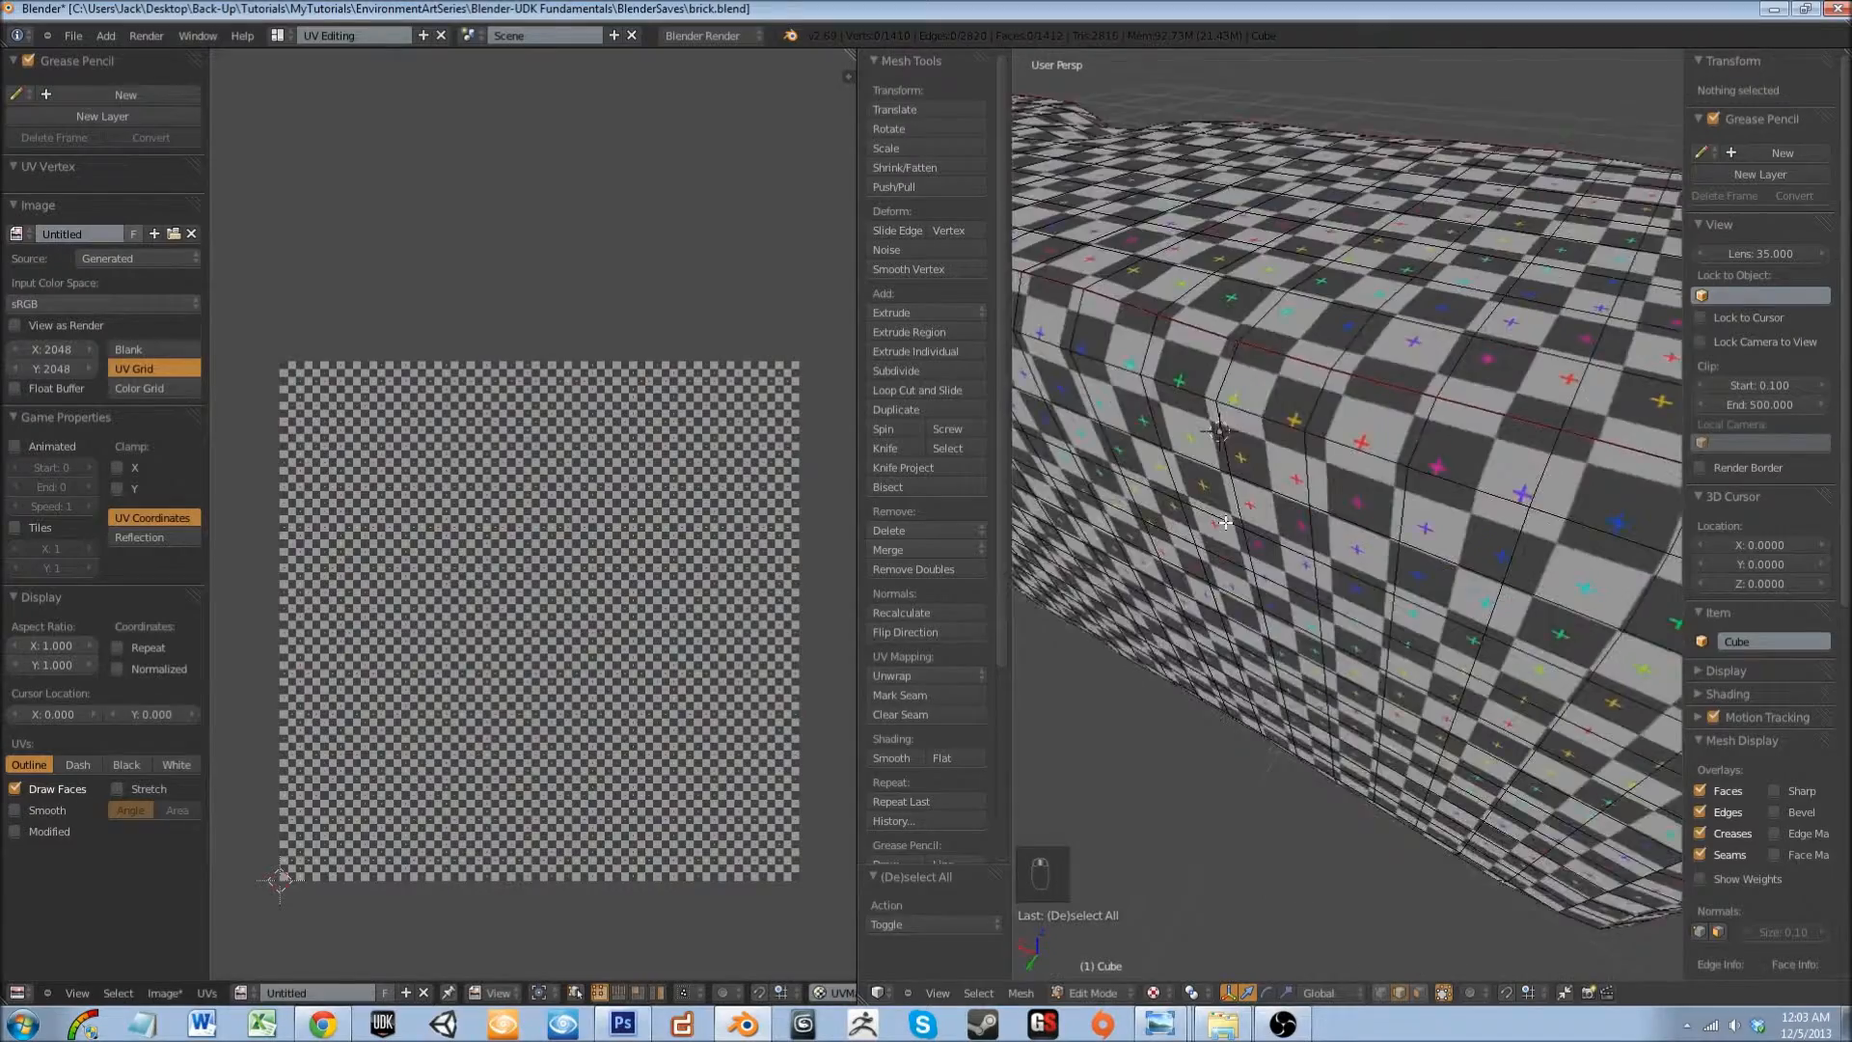
middle_click_drag(1359, 524, 1371, 521)
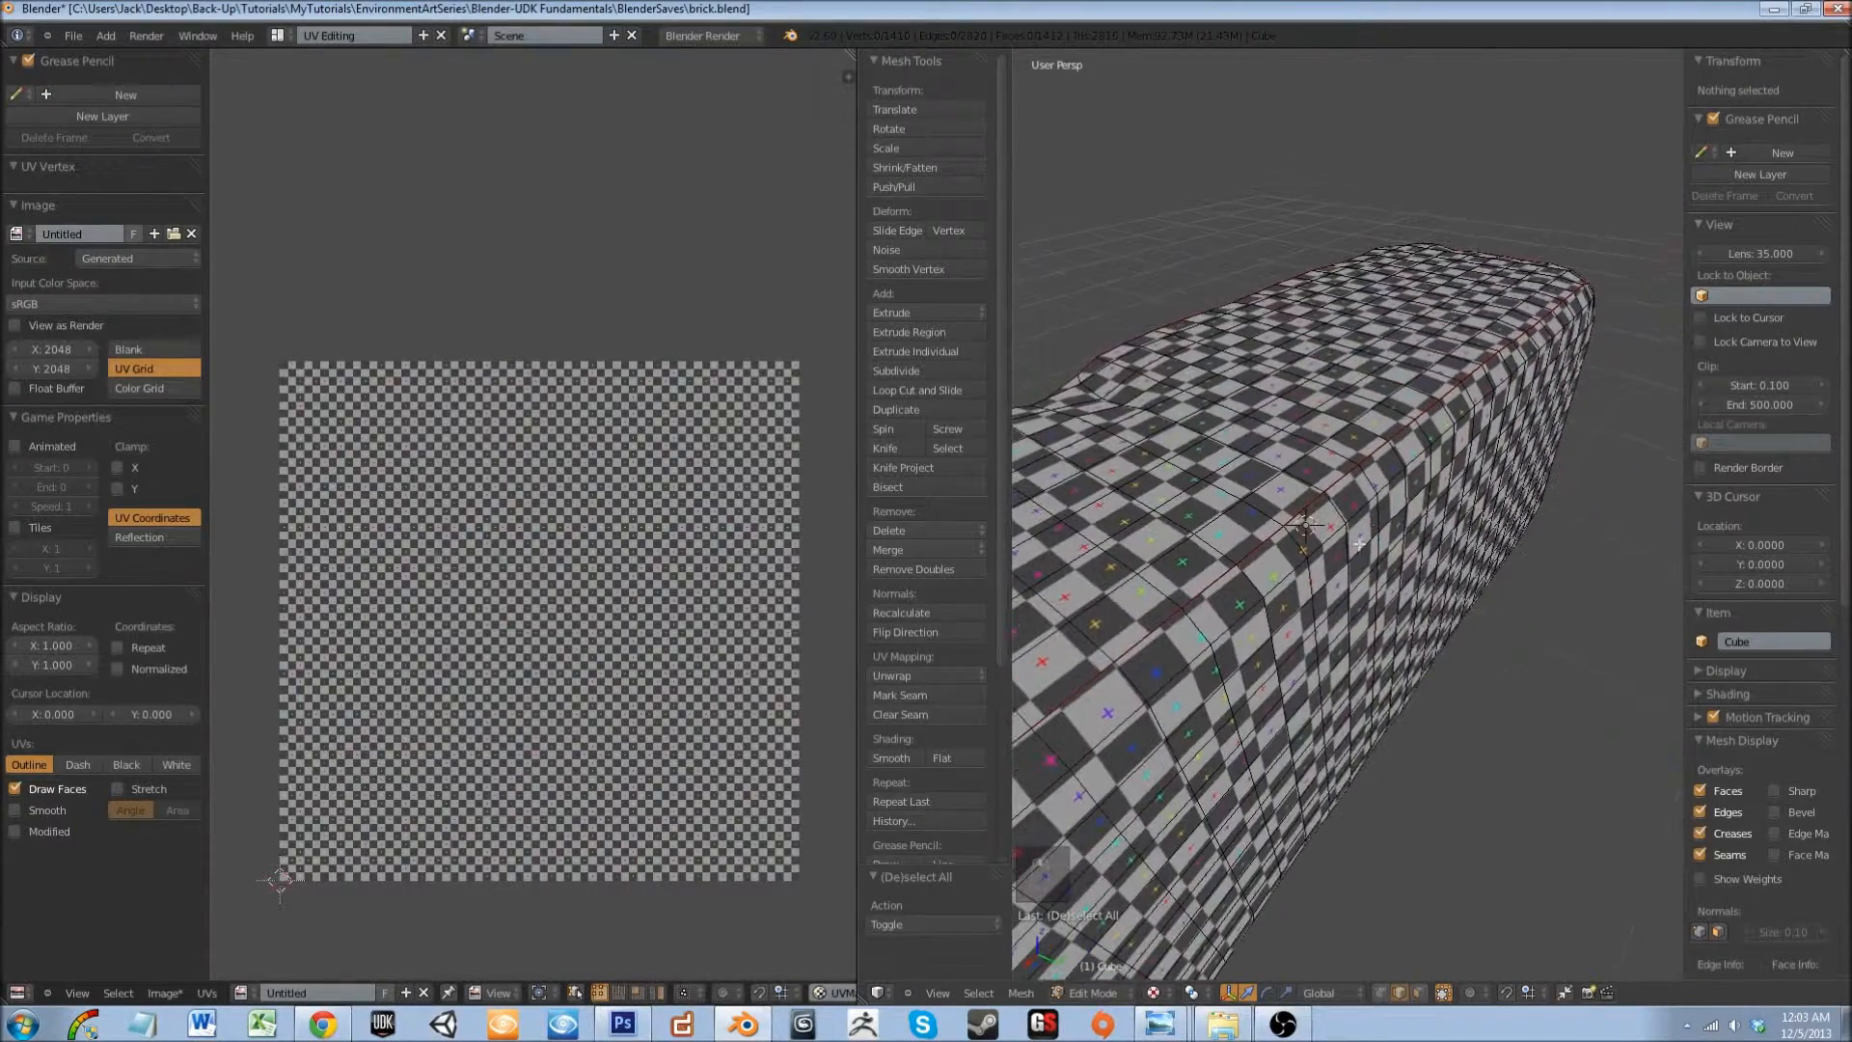
middle_click_drag(1161, 732, 1311, 608)
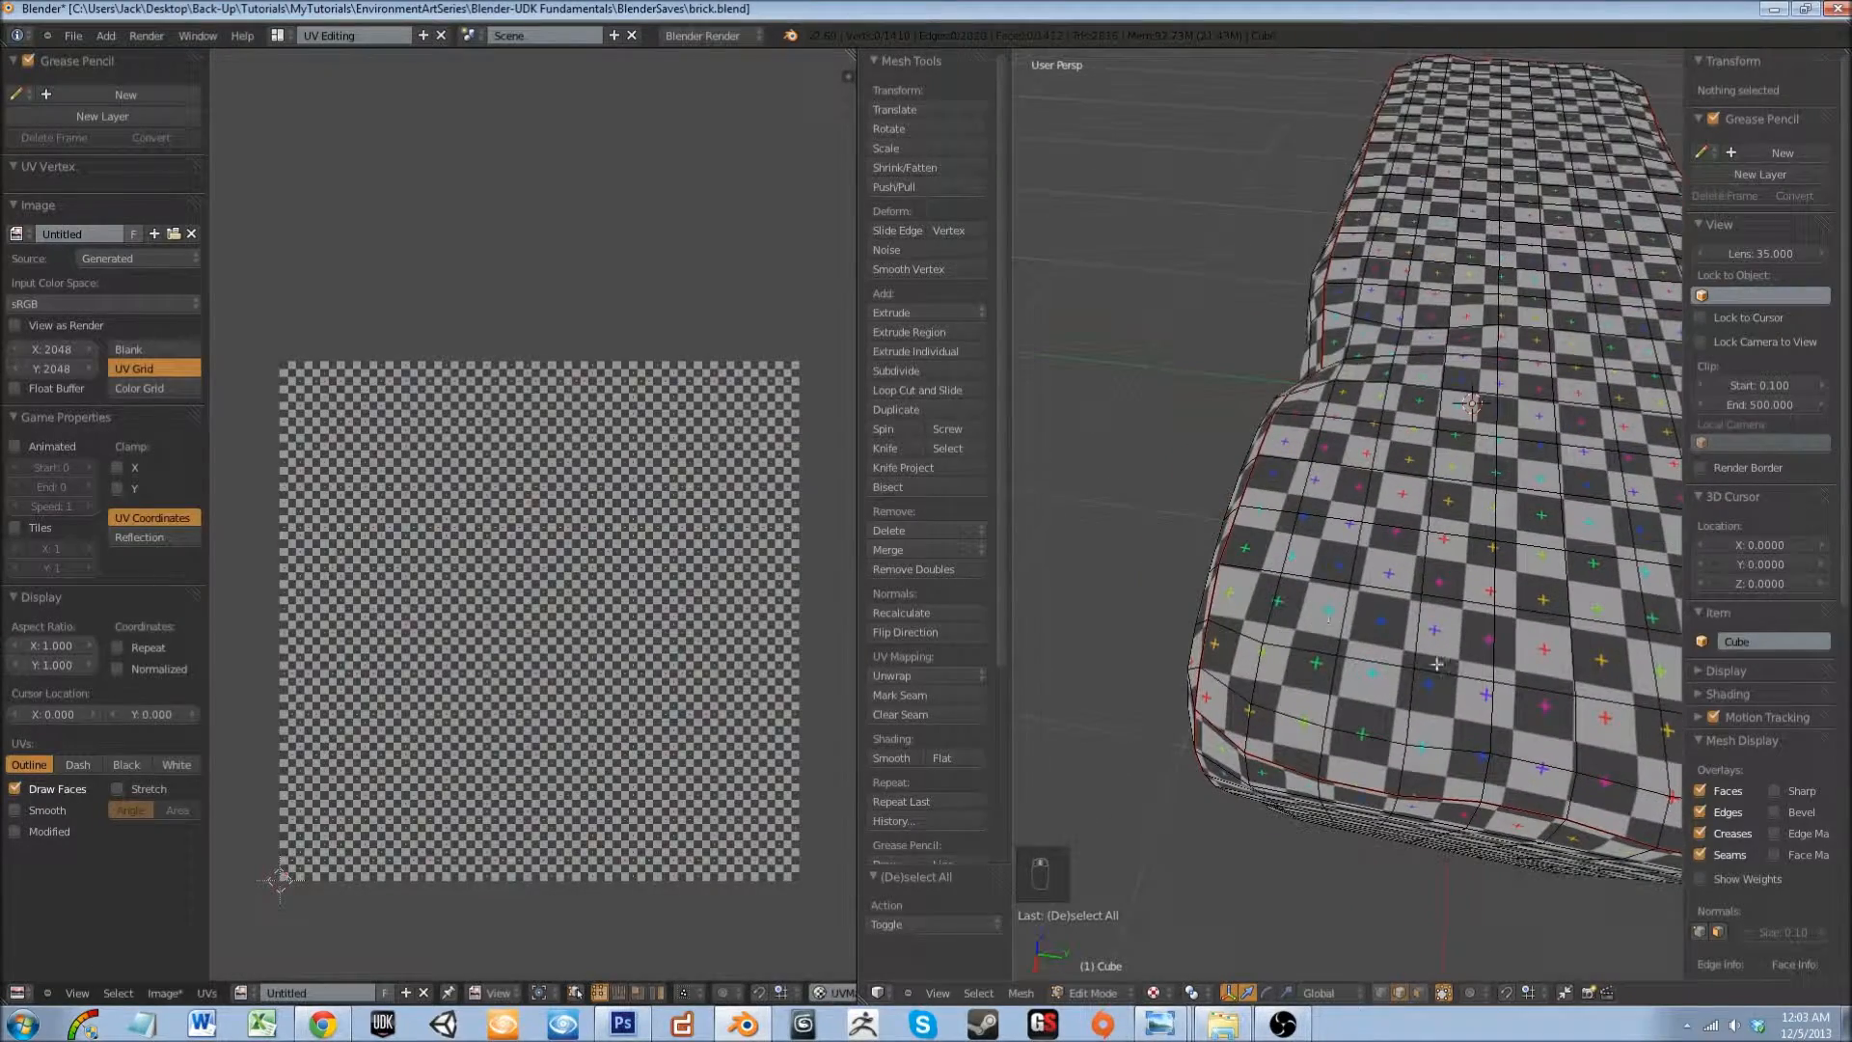
- Examine the checker pattern closely at the brick's corners, end face and seams for distortion
middle_click_drag(1312, 708, 1483, 467)
scroll(1484, 467, "up", 6)
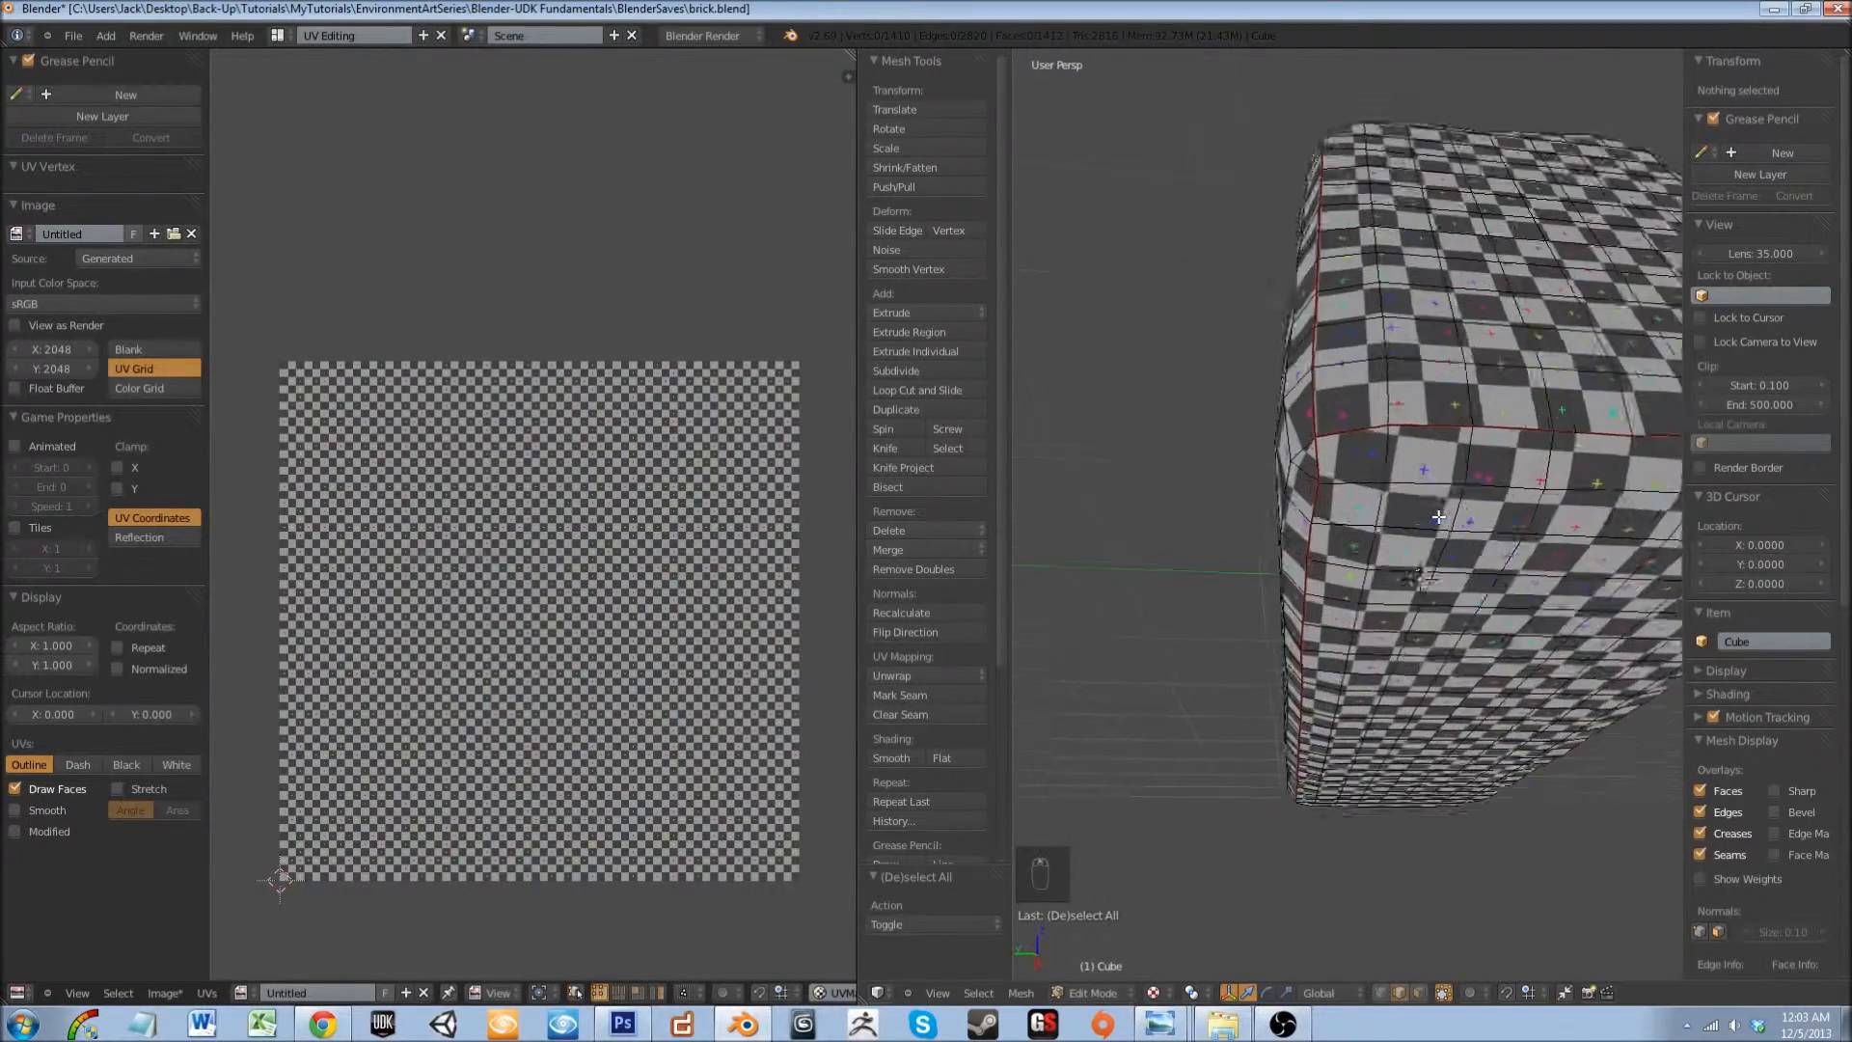
middle_click_drag(1484, 548, 1490, 520)
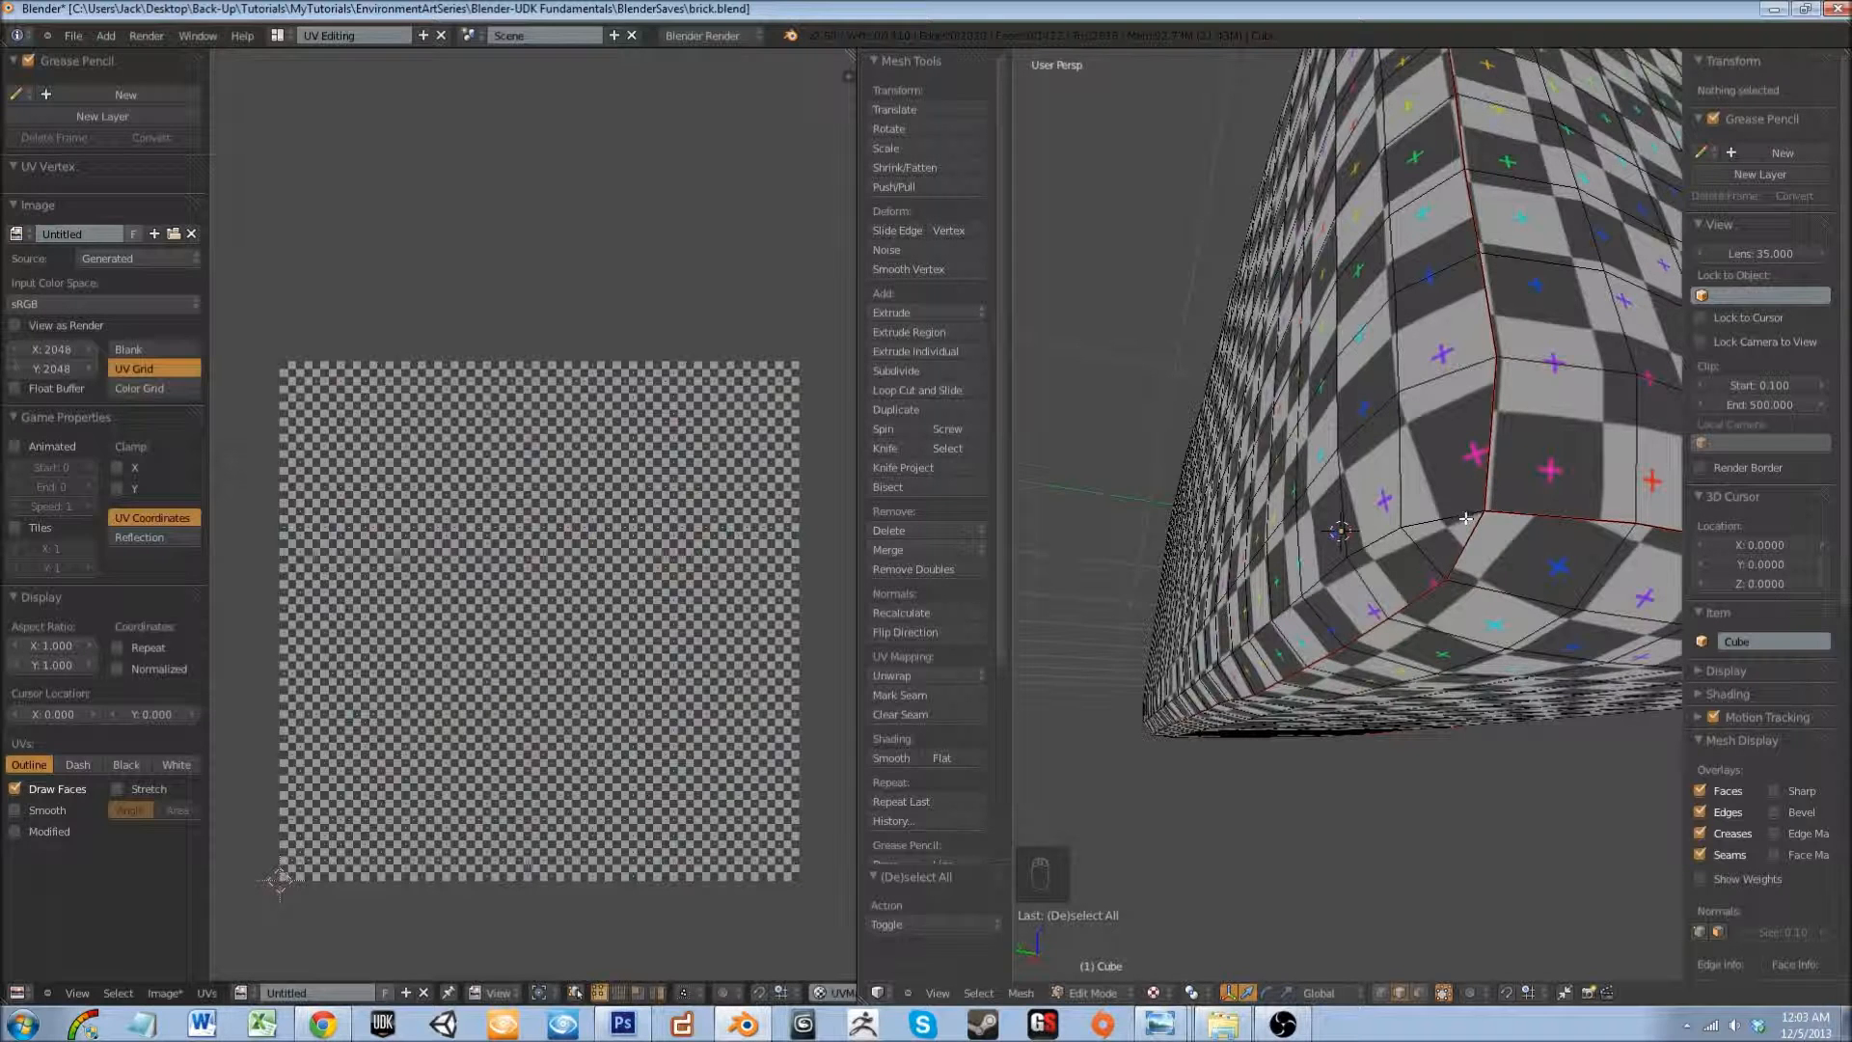
scroll(1467, 518, "down", 3)
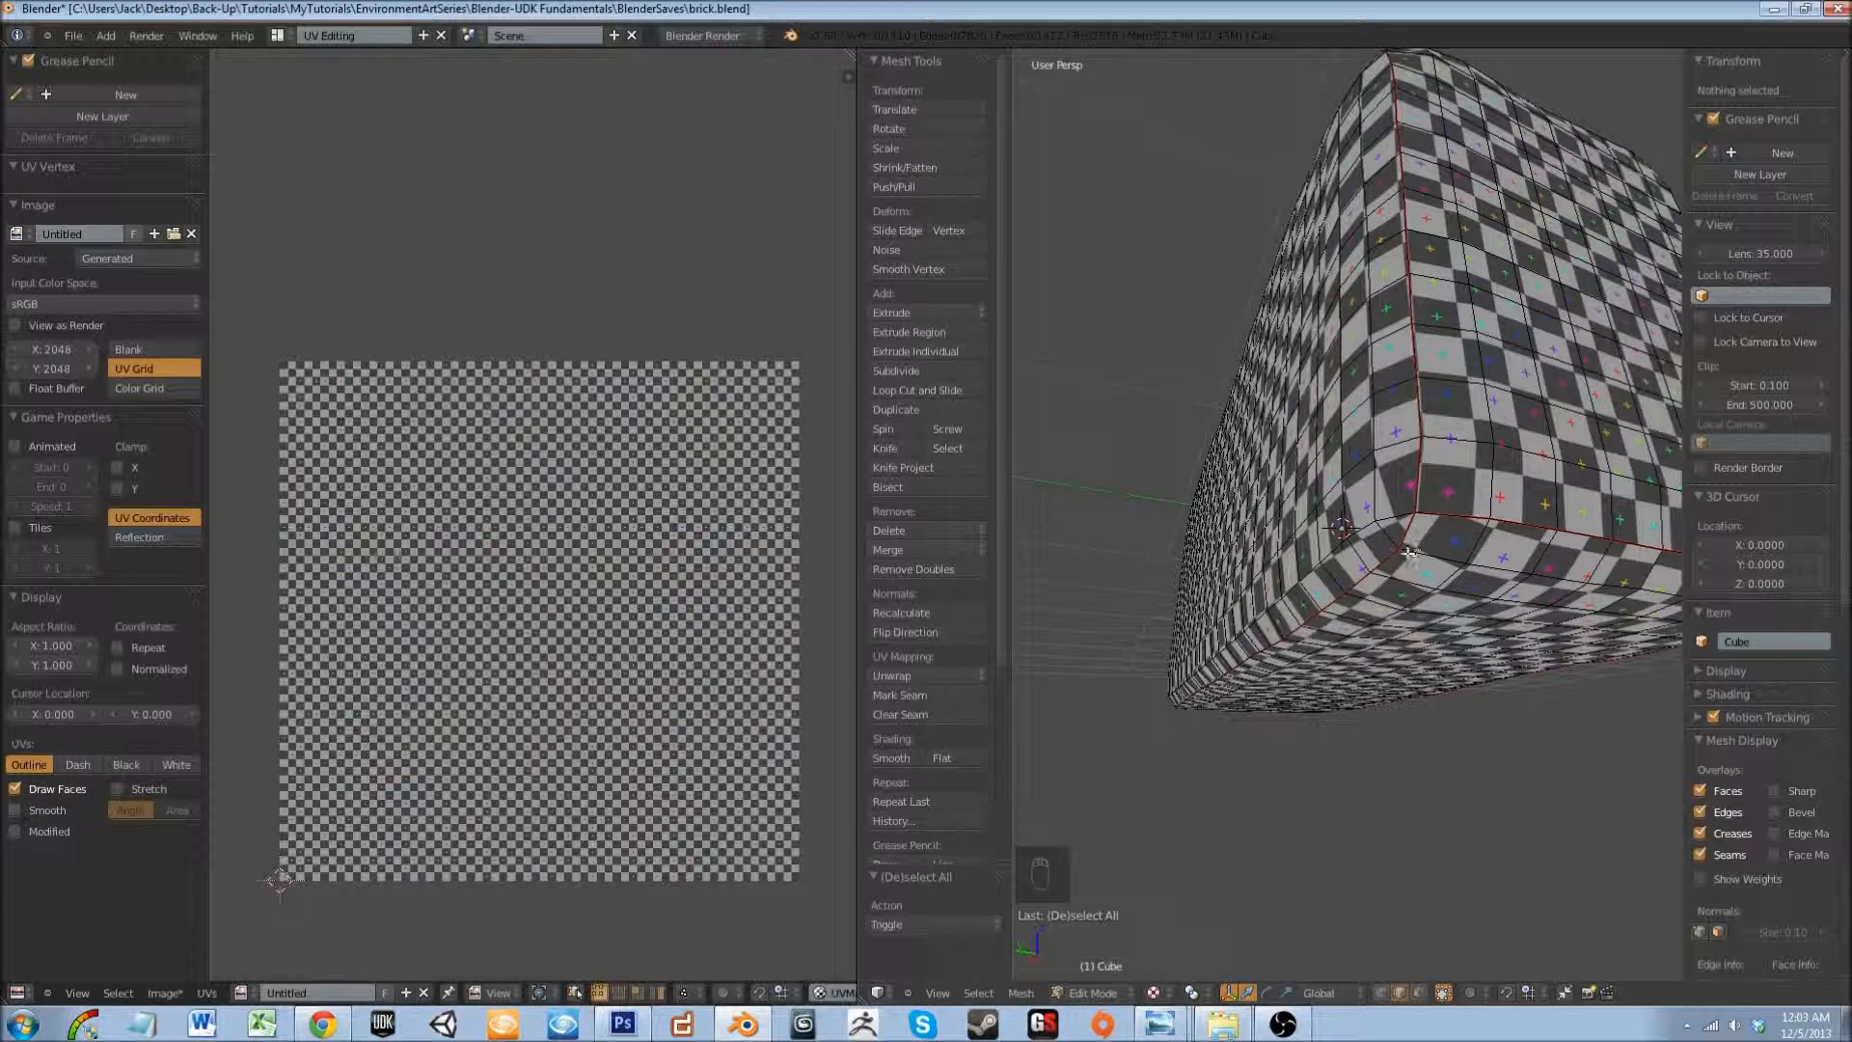
scroll(1382, 573, "up", 6)
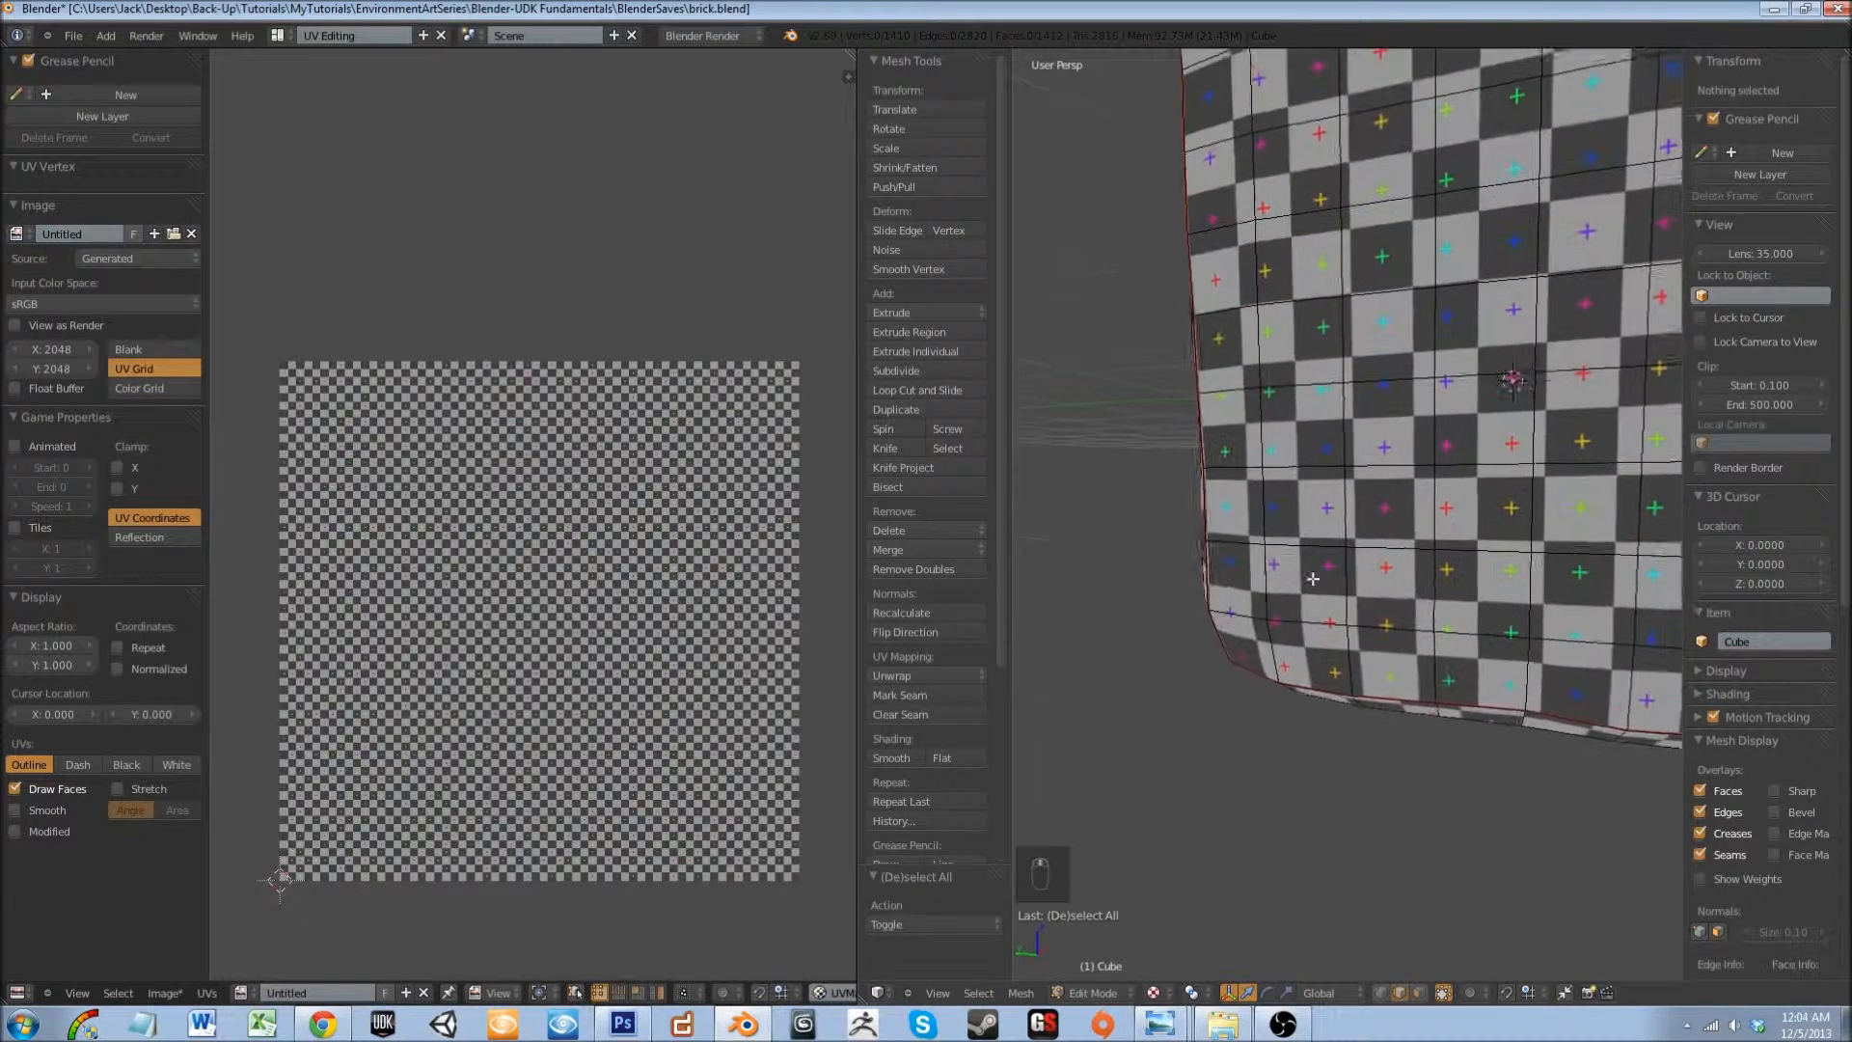
scroll(1403, 501, "down", 3)
middle_click_drag(1428, 500, 1360, 555)
middle_click_drag(1485, 484, 1386, 583)
scroll(1283, 526, "up", 2)
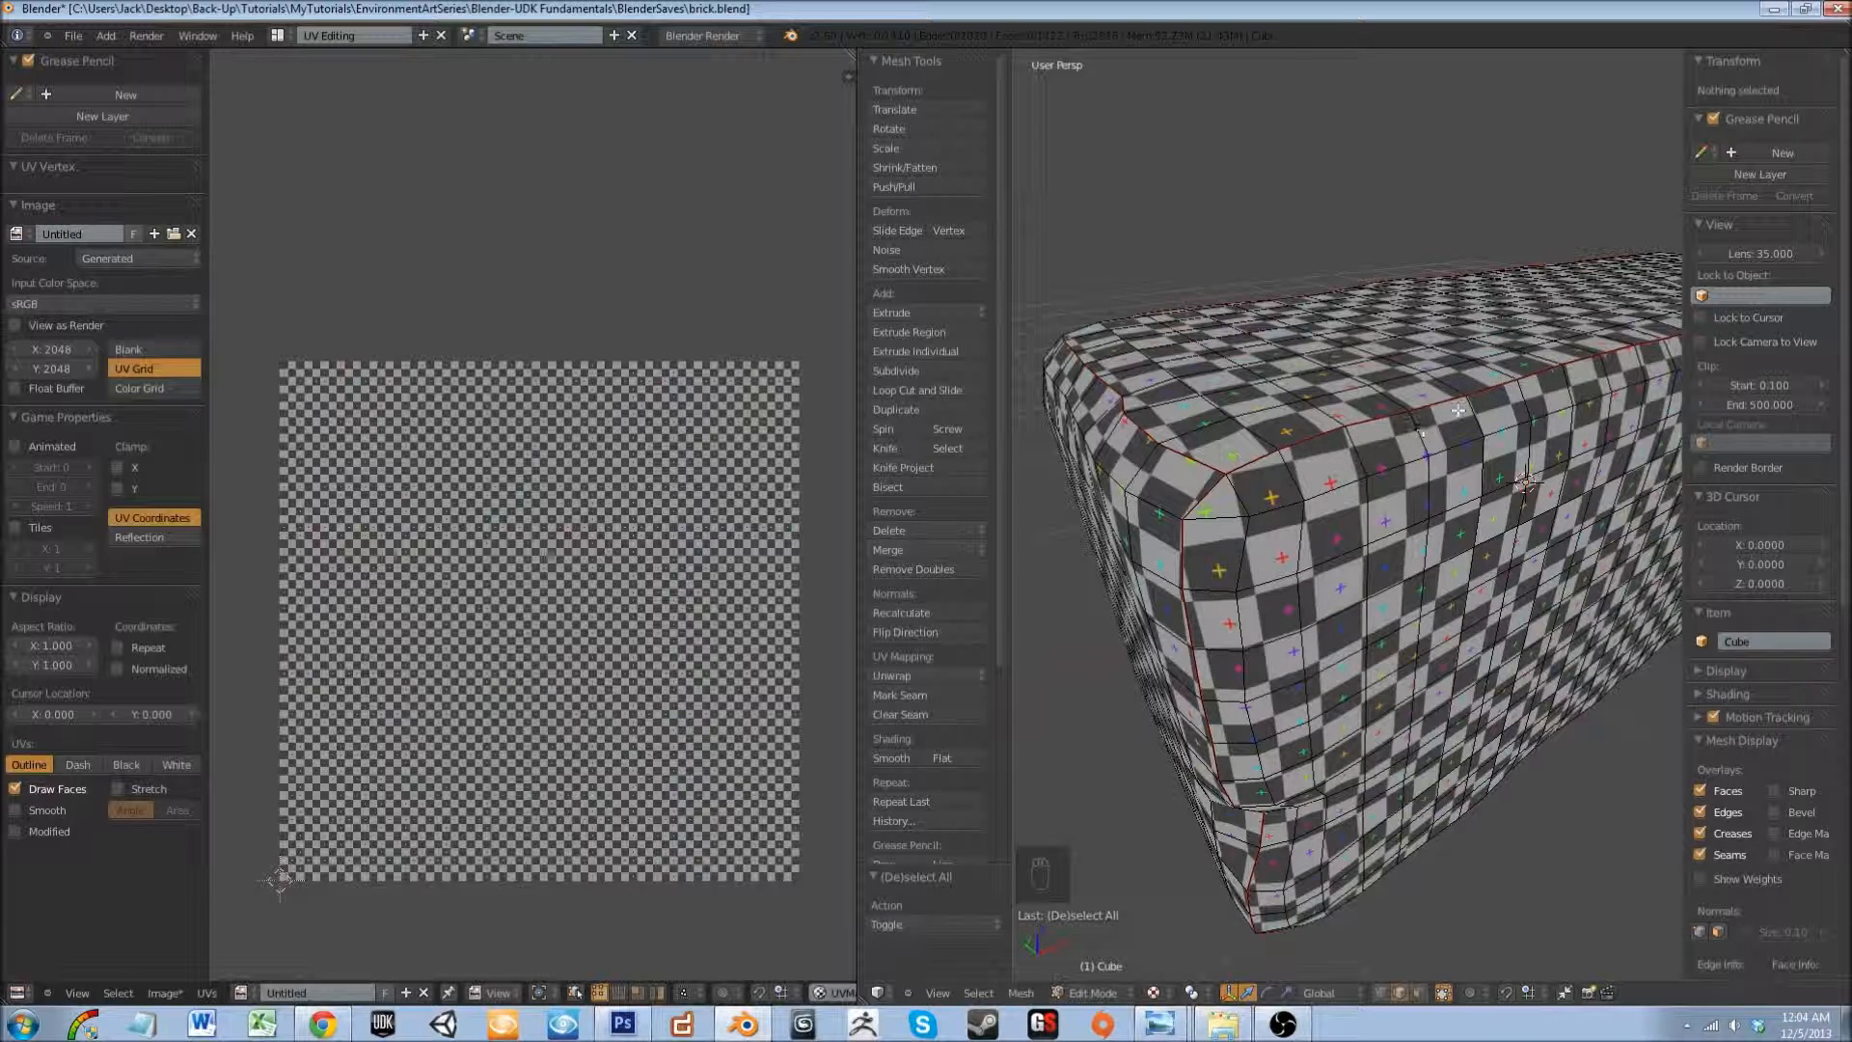
middle_click_drag(1356, 564, 1144, 600)
scroll(1158, 565, "down", 5)
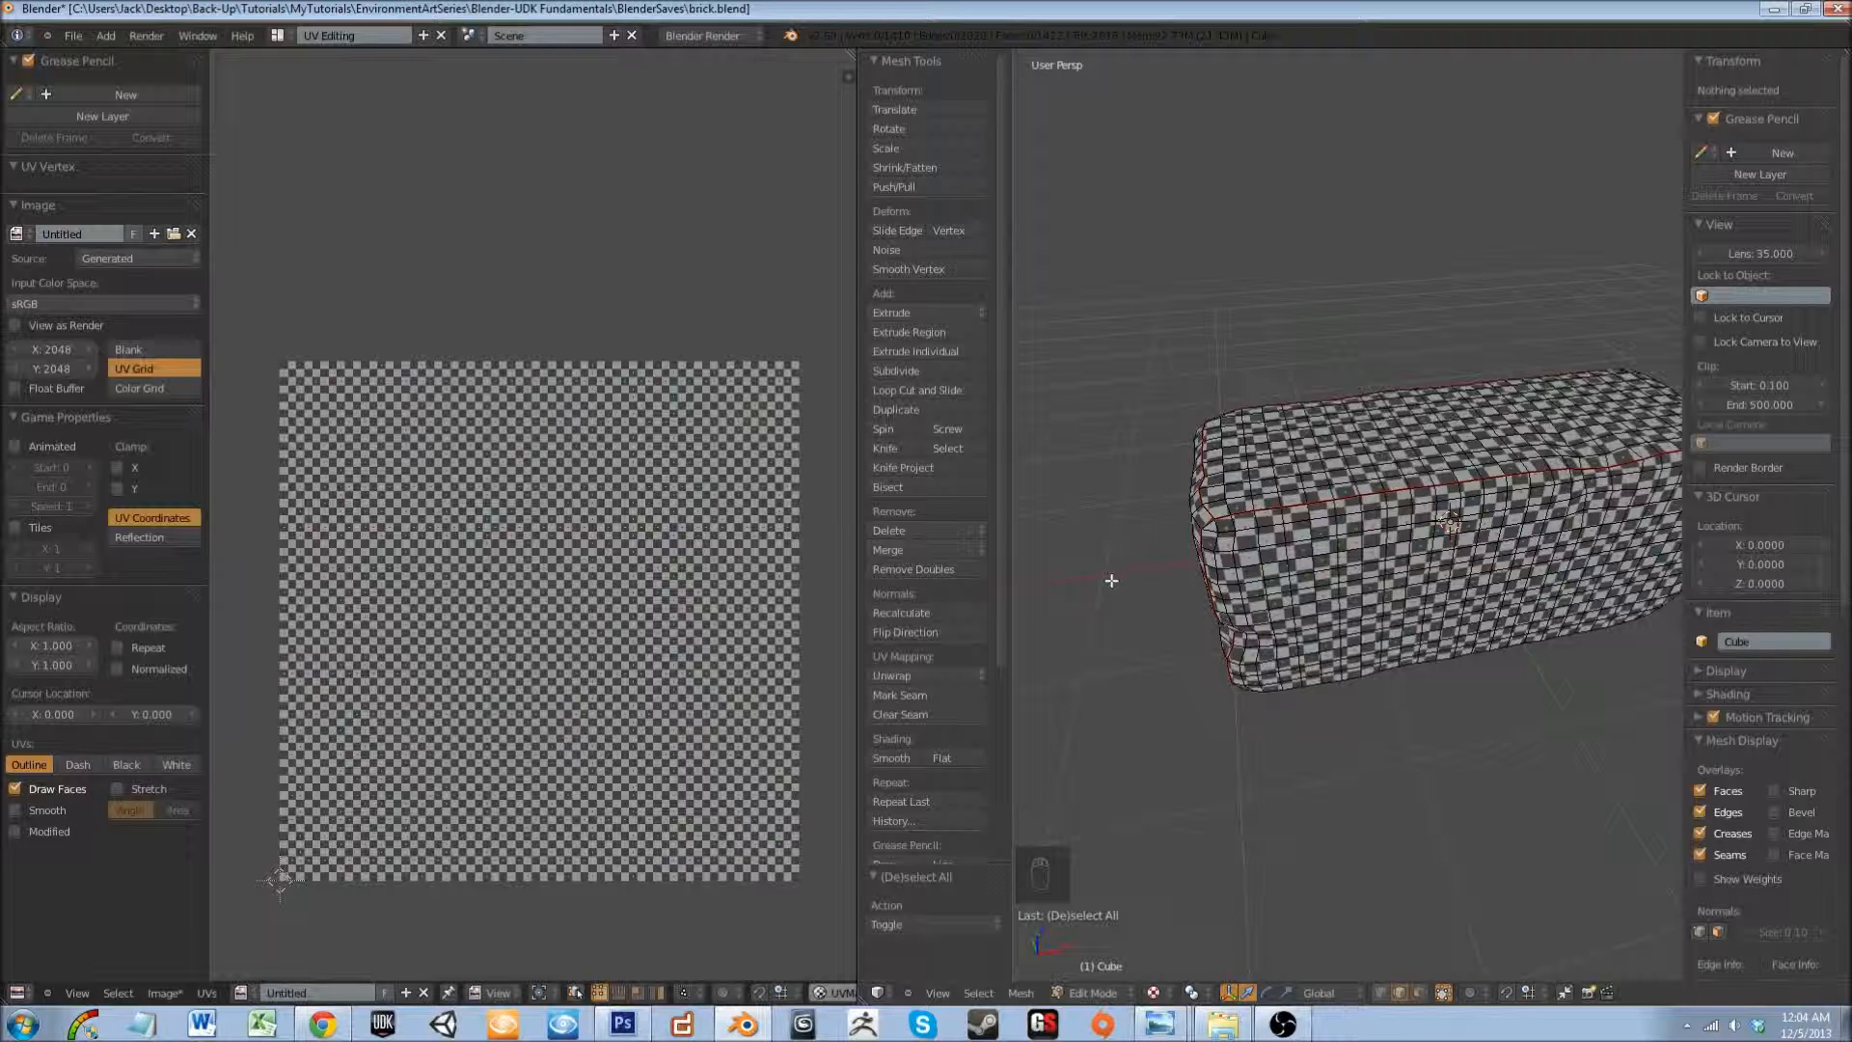
middle_click_drag(1144, 577, 1262, 564)
scroll(1214, 597, "up", 4)
scroll(1259, 586, "down", 3)
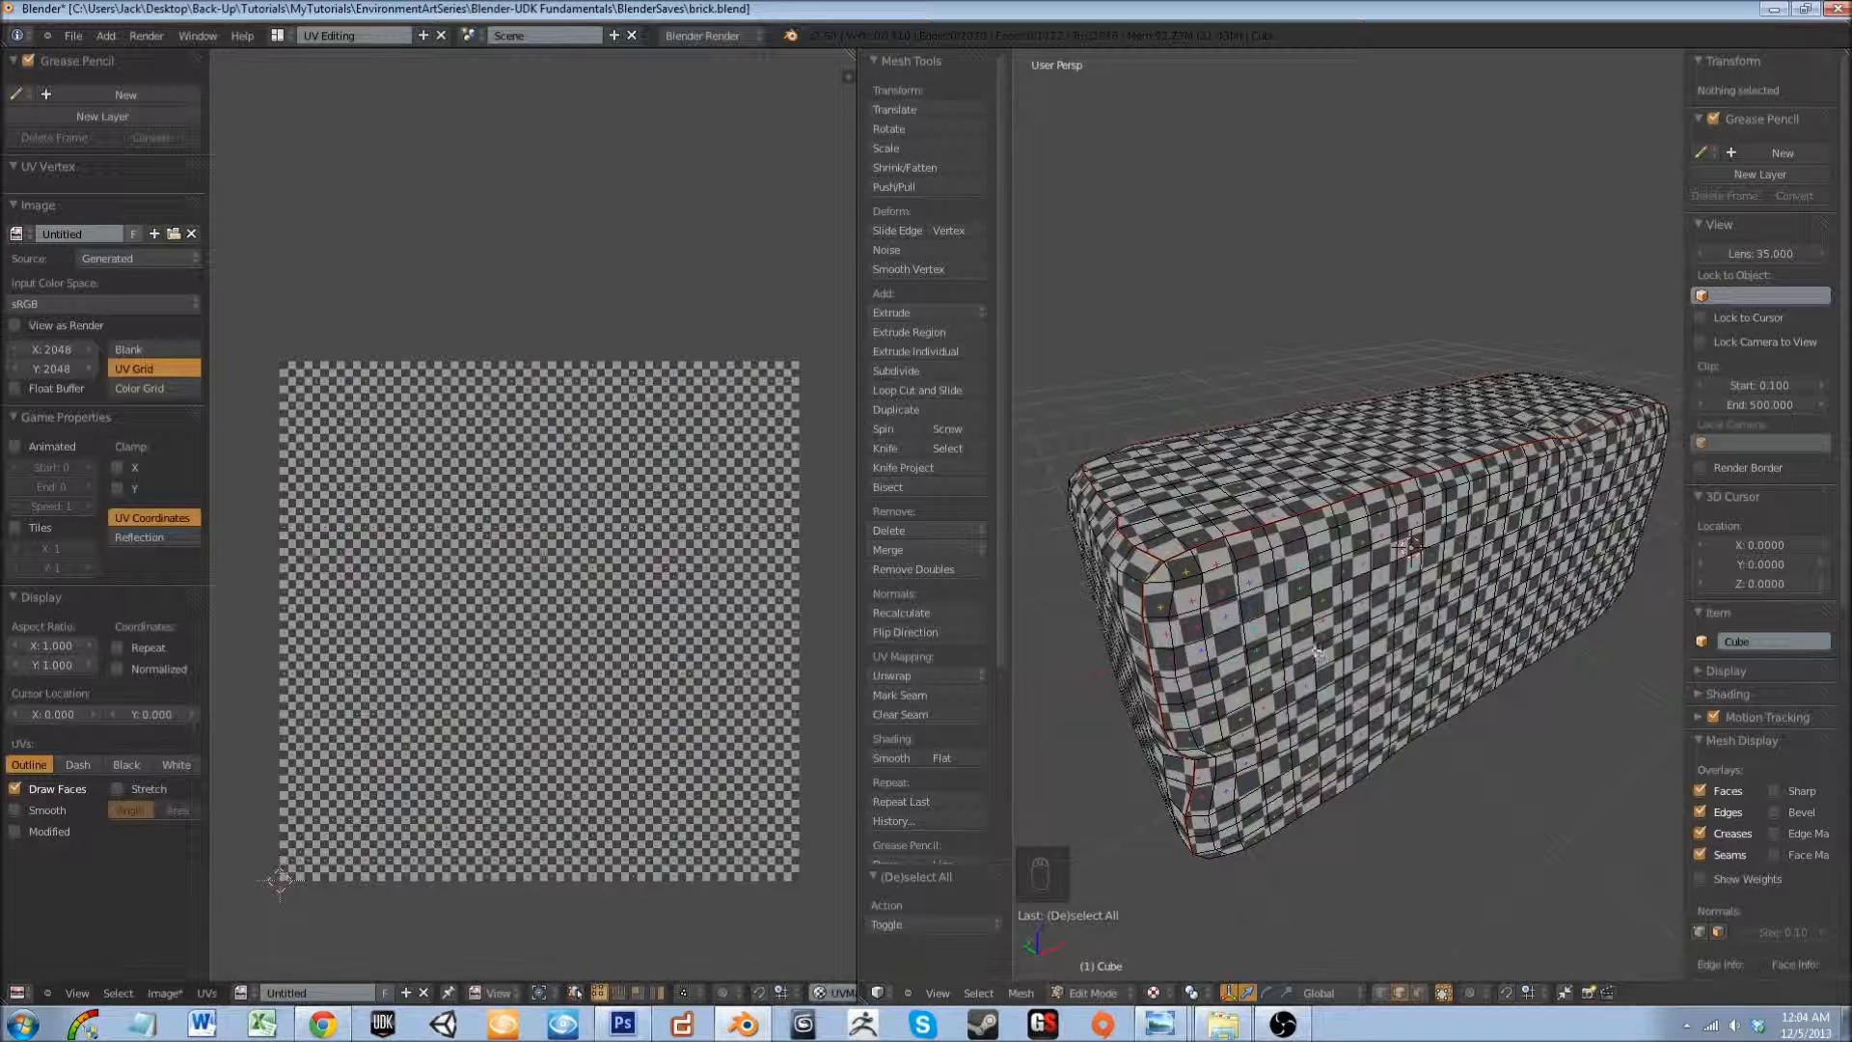
- Select the whole brick mesh and export its UV layout as the PNG image brick_UV.png in the BlenderExports folder
middle_click_drag(1264, 665, 1308, 665)
key("a")
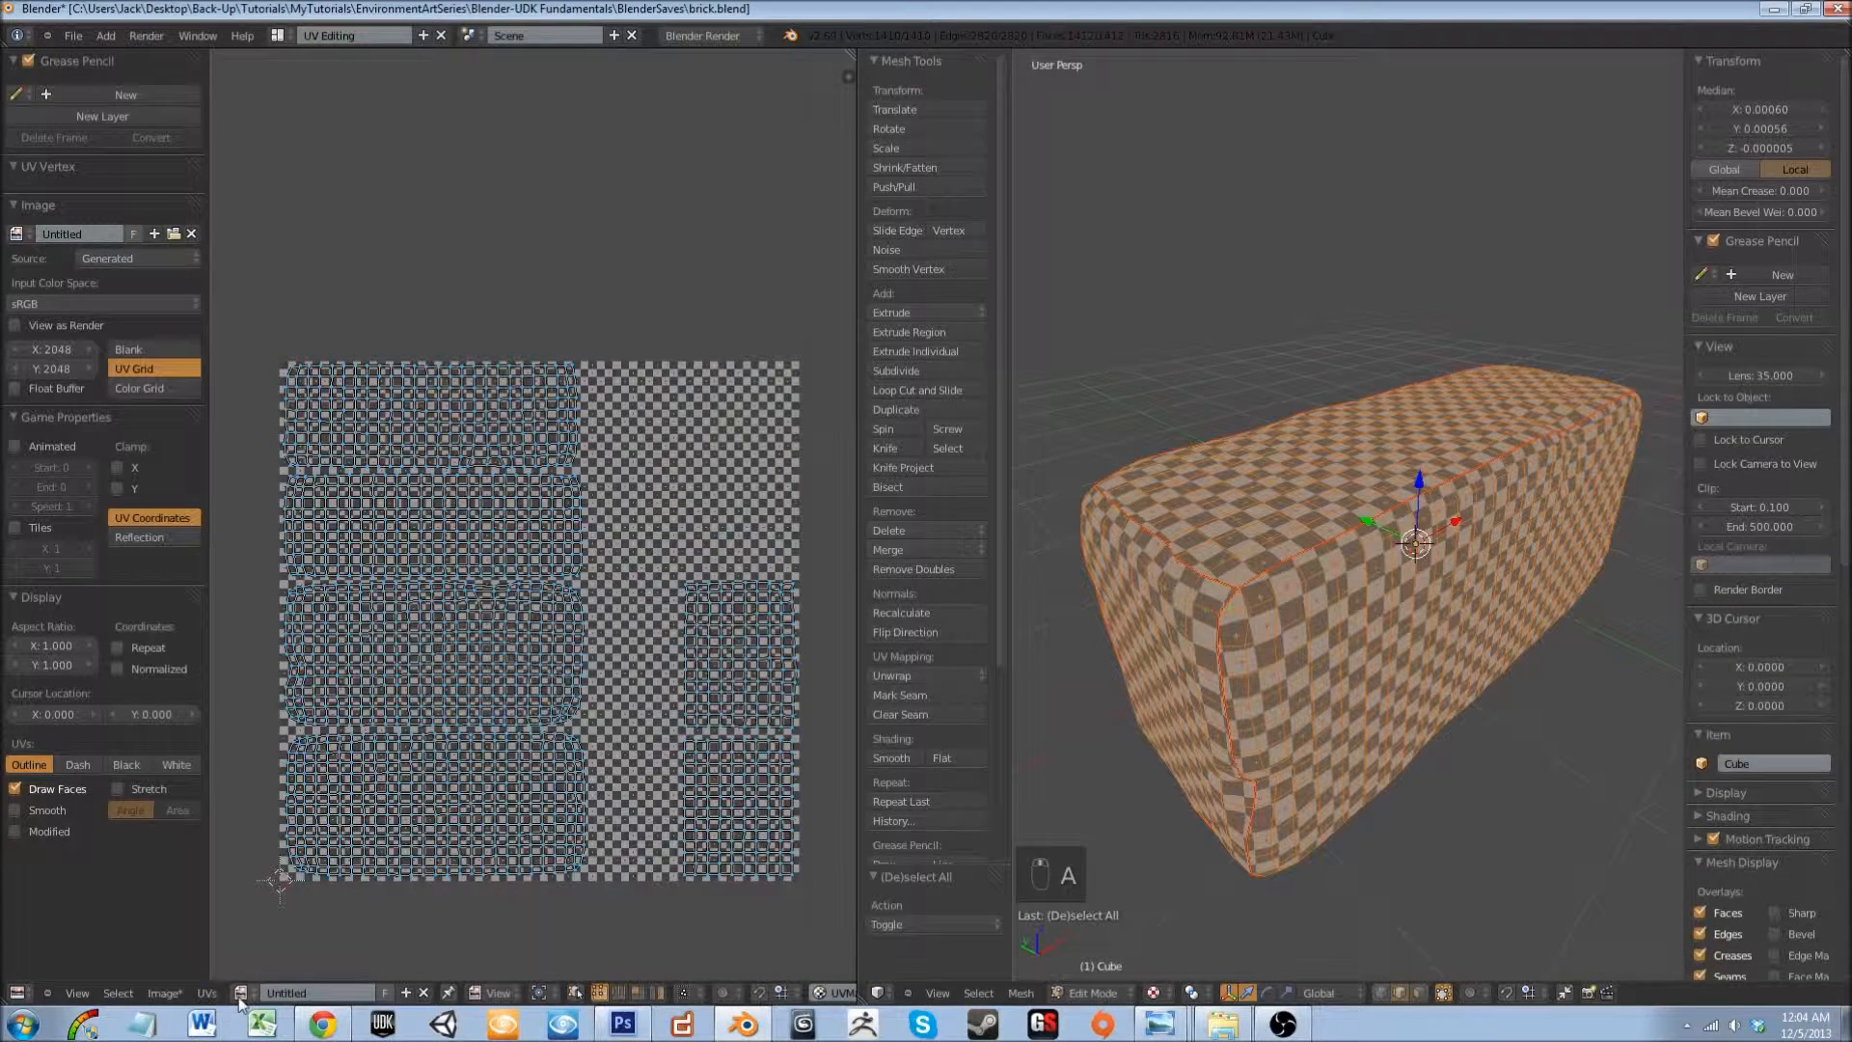
left_click(207, 992)
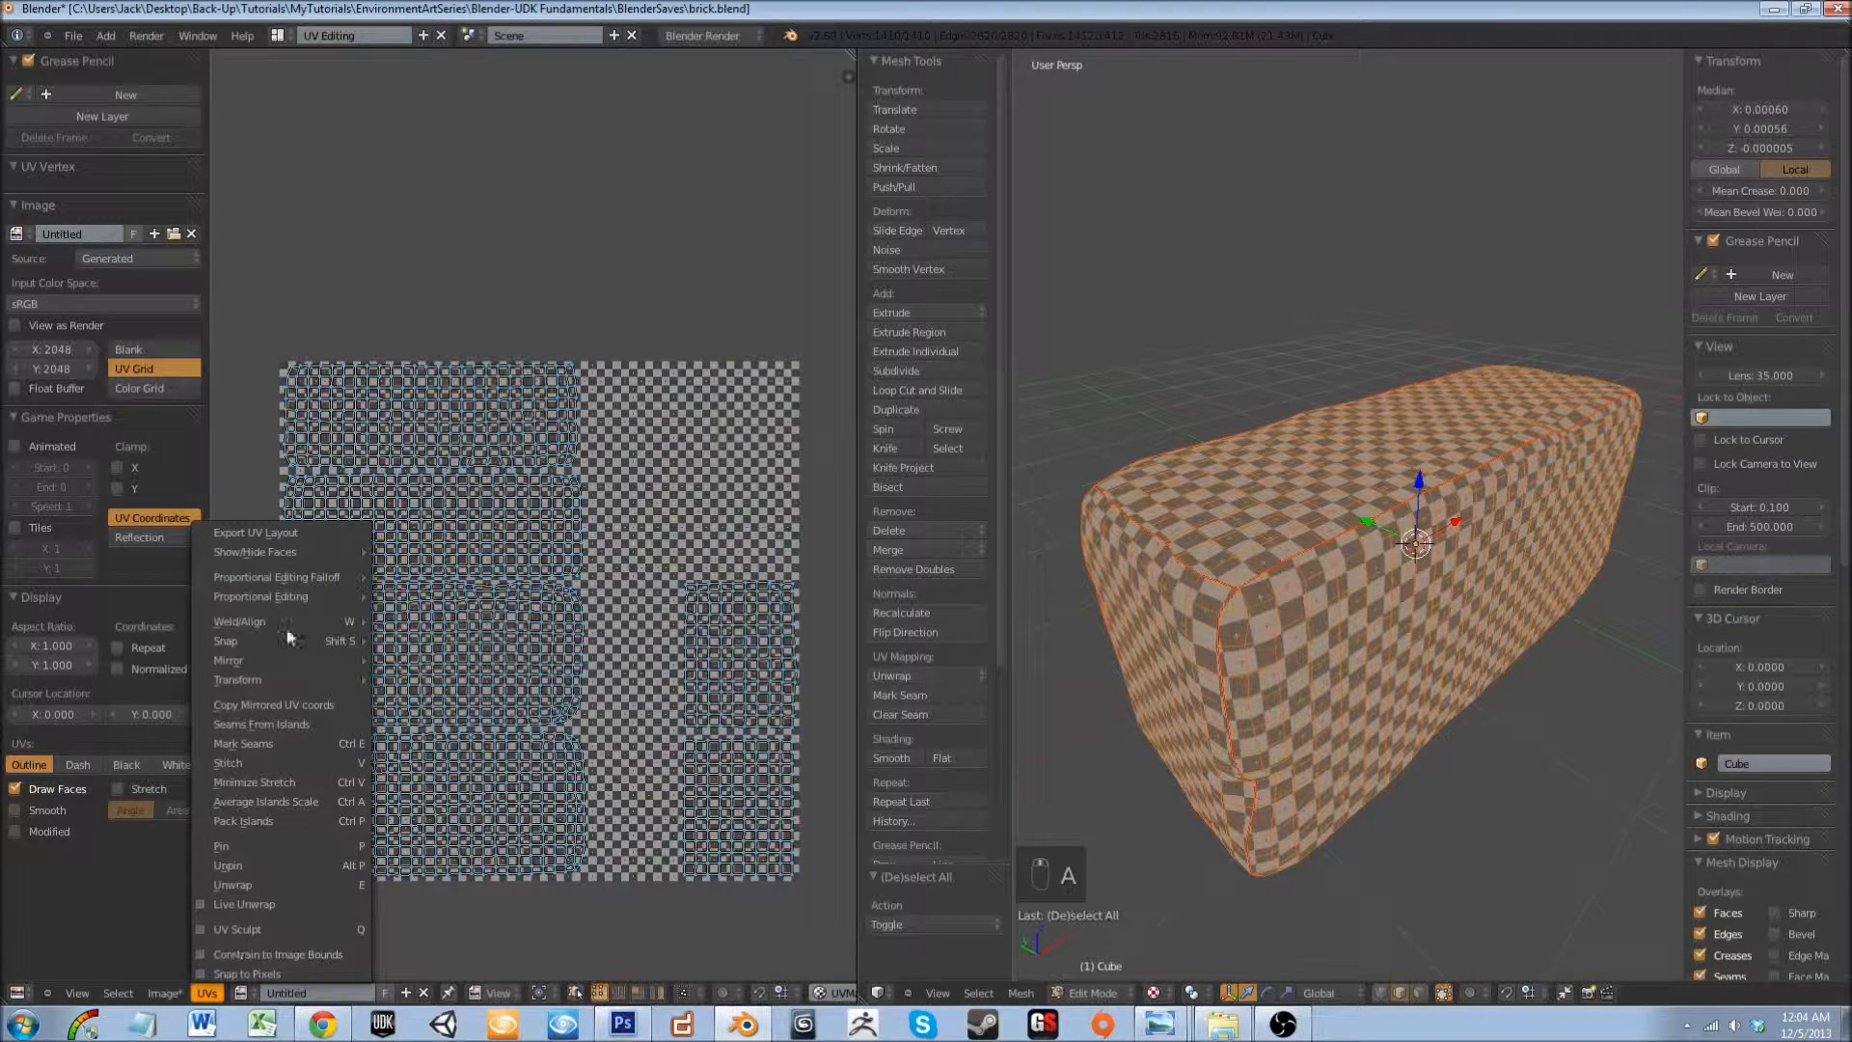
left_click(294, 536)
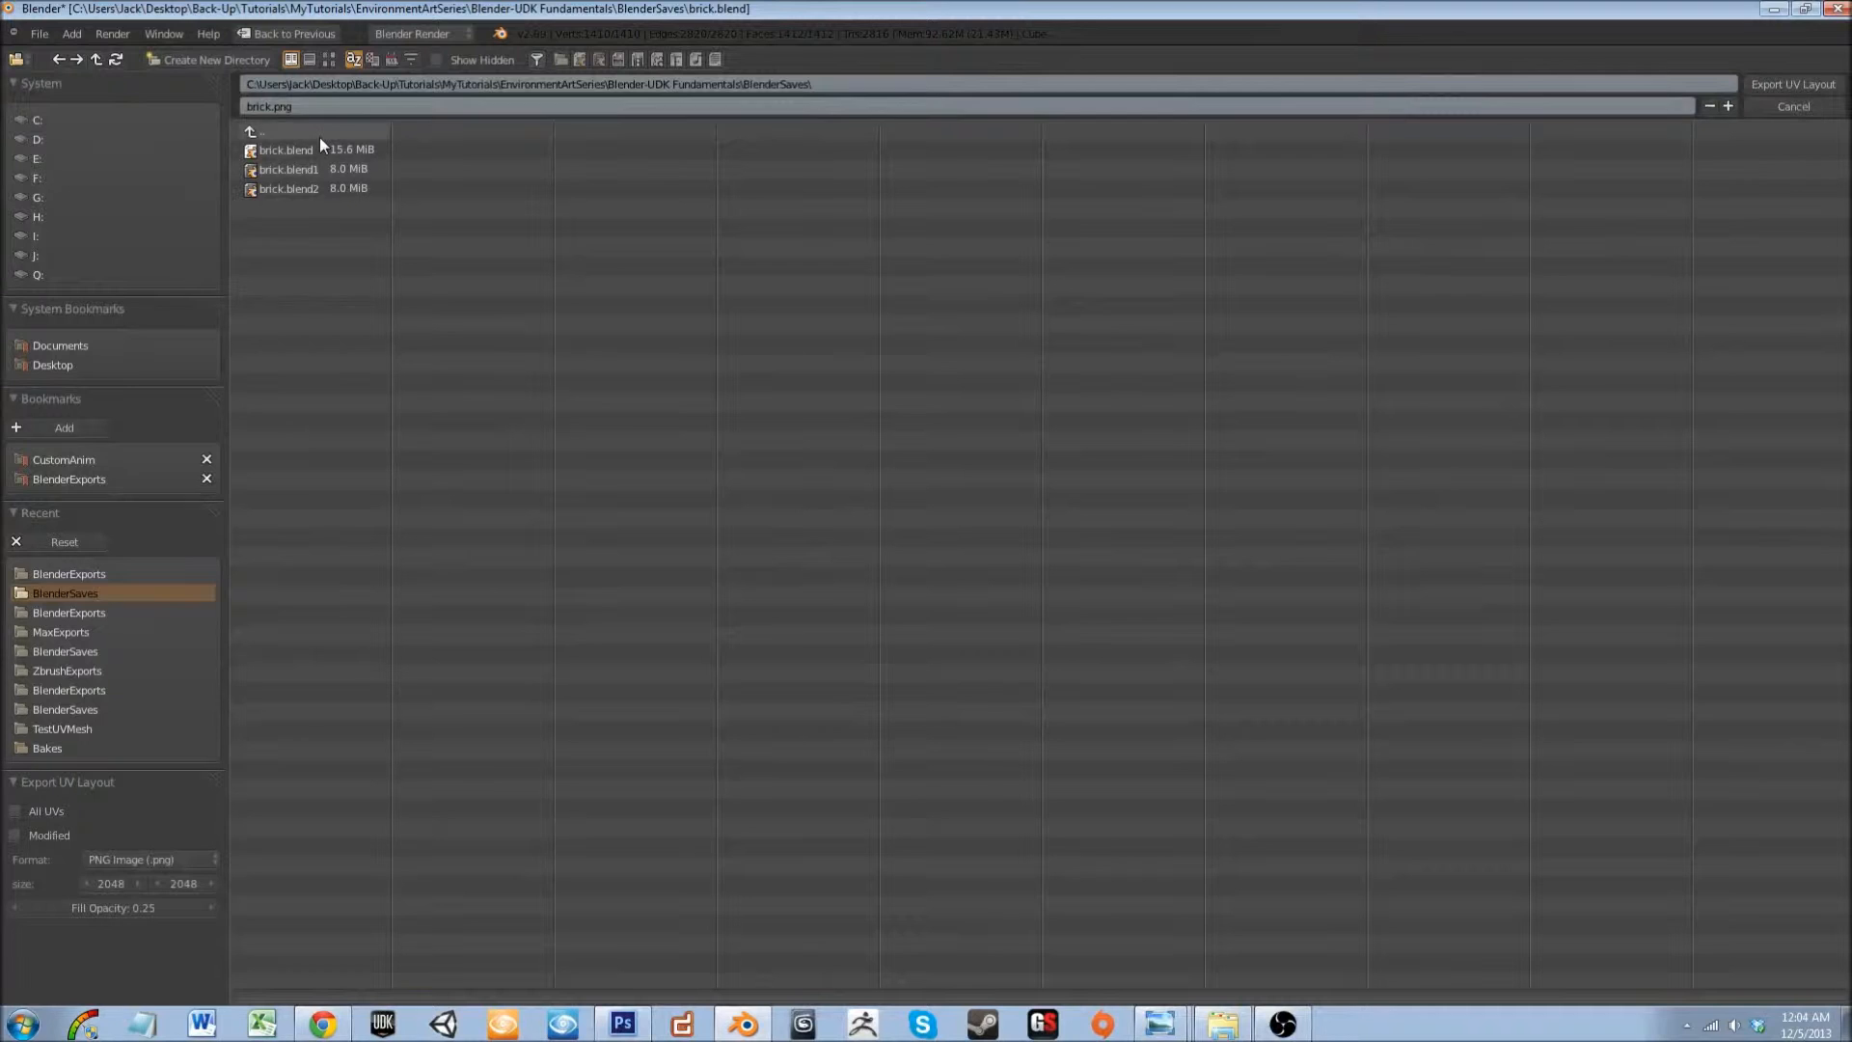
left_click(103, 479)
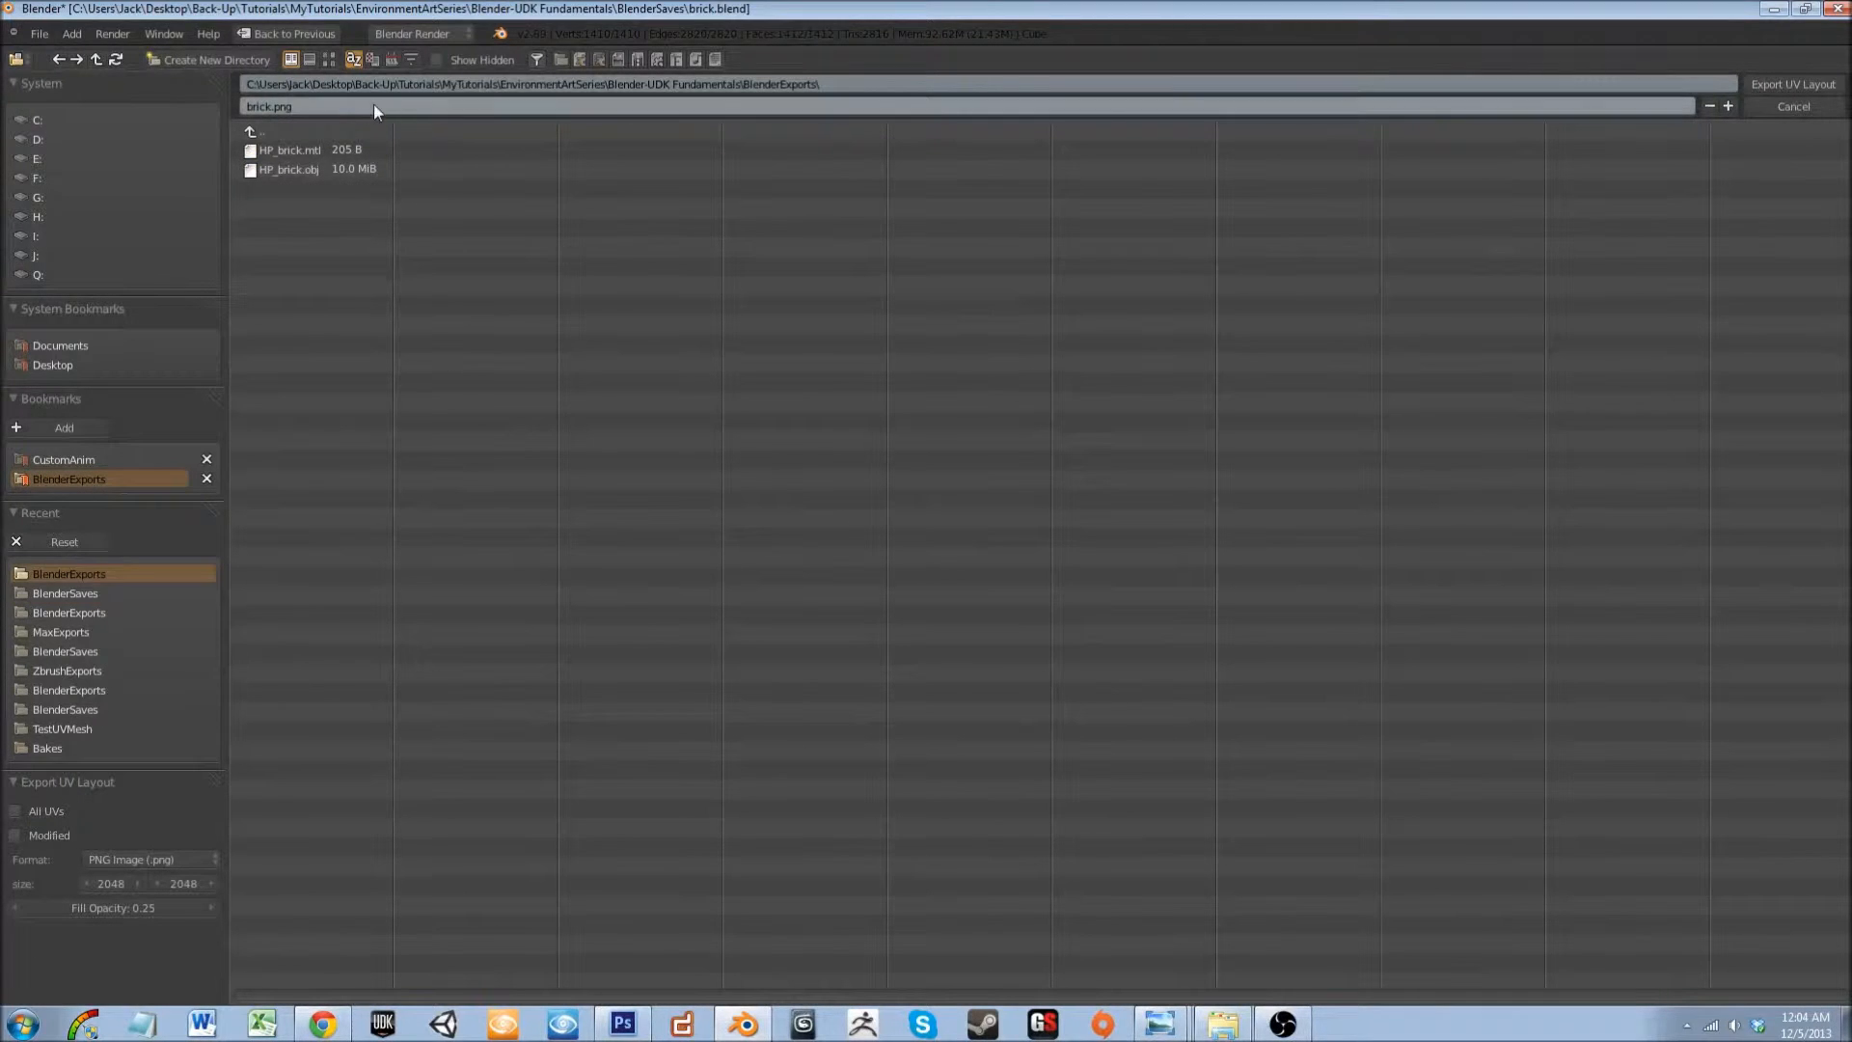
left_click(338, 108)
key("Left")
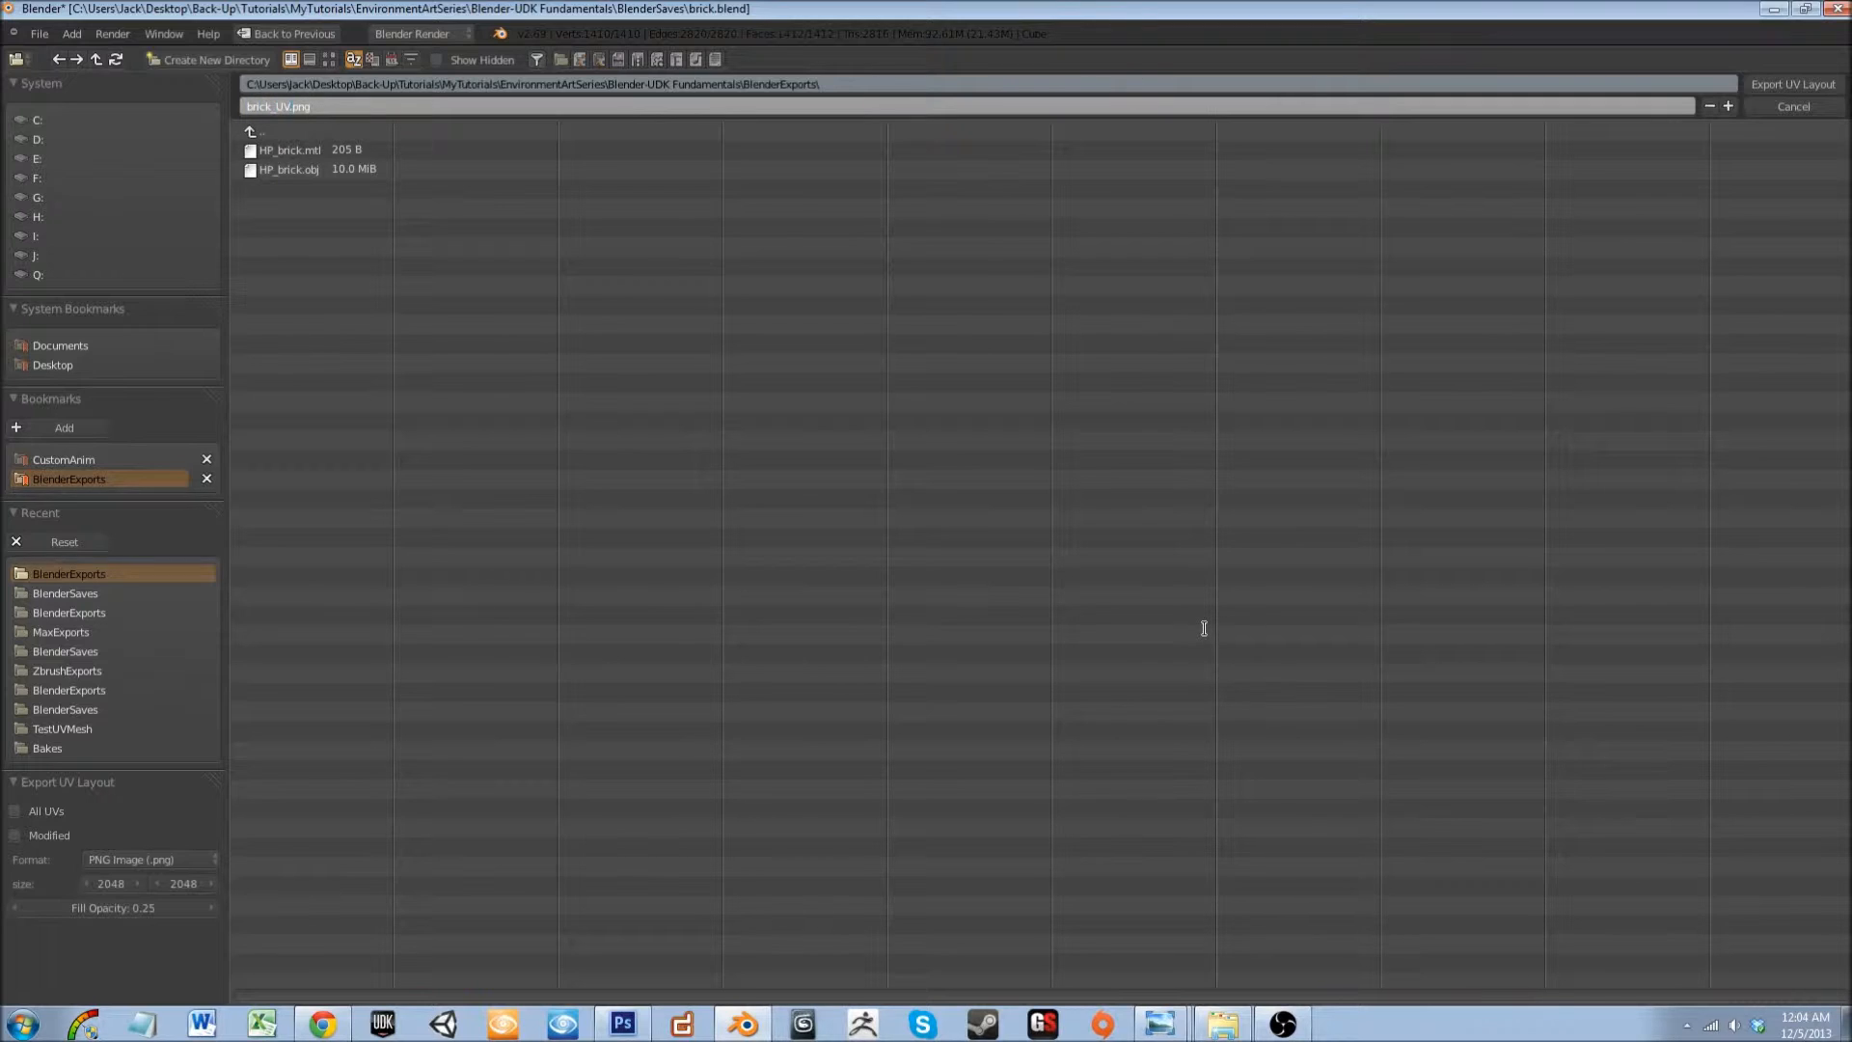
key("Return")
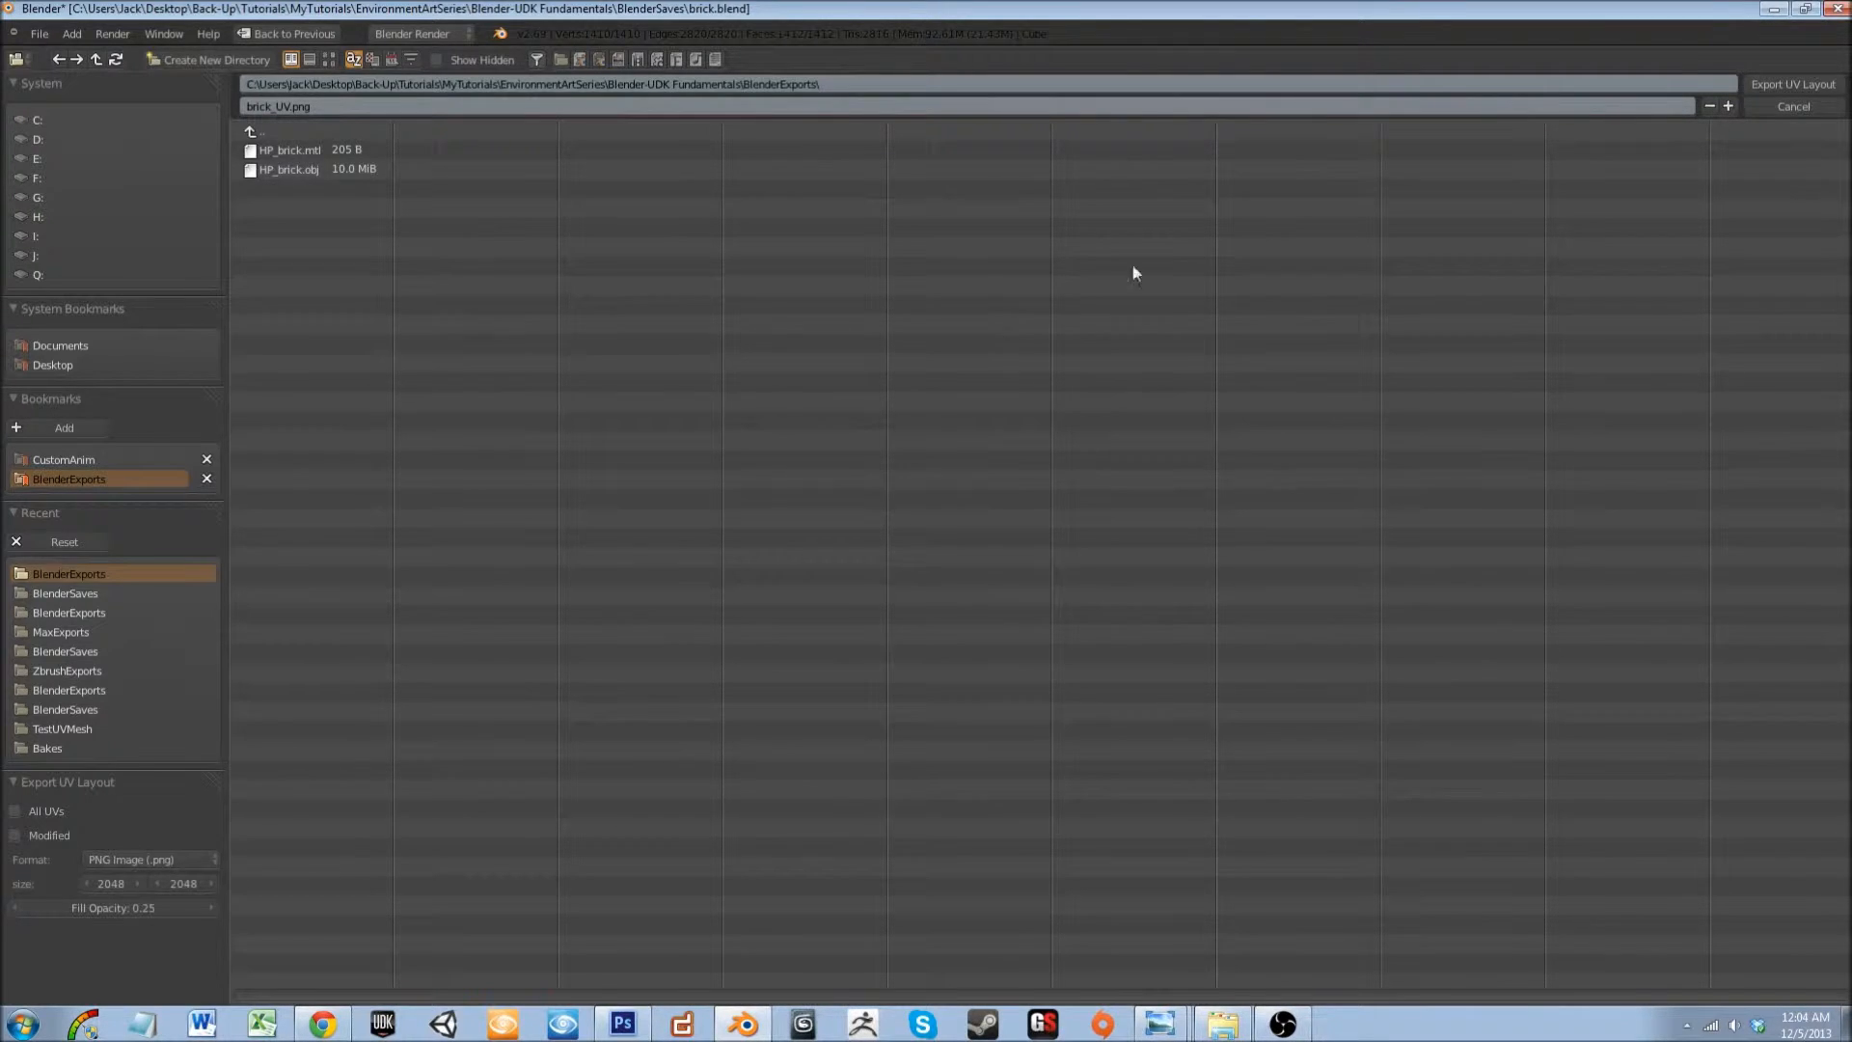
key("Return")
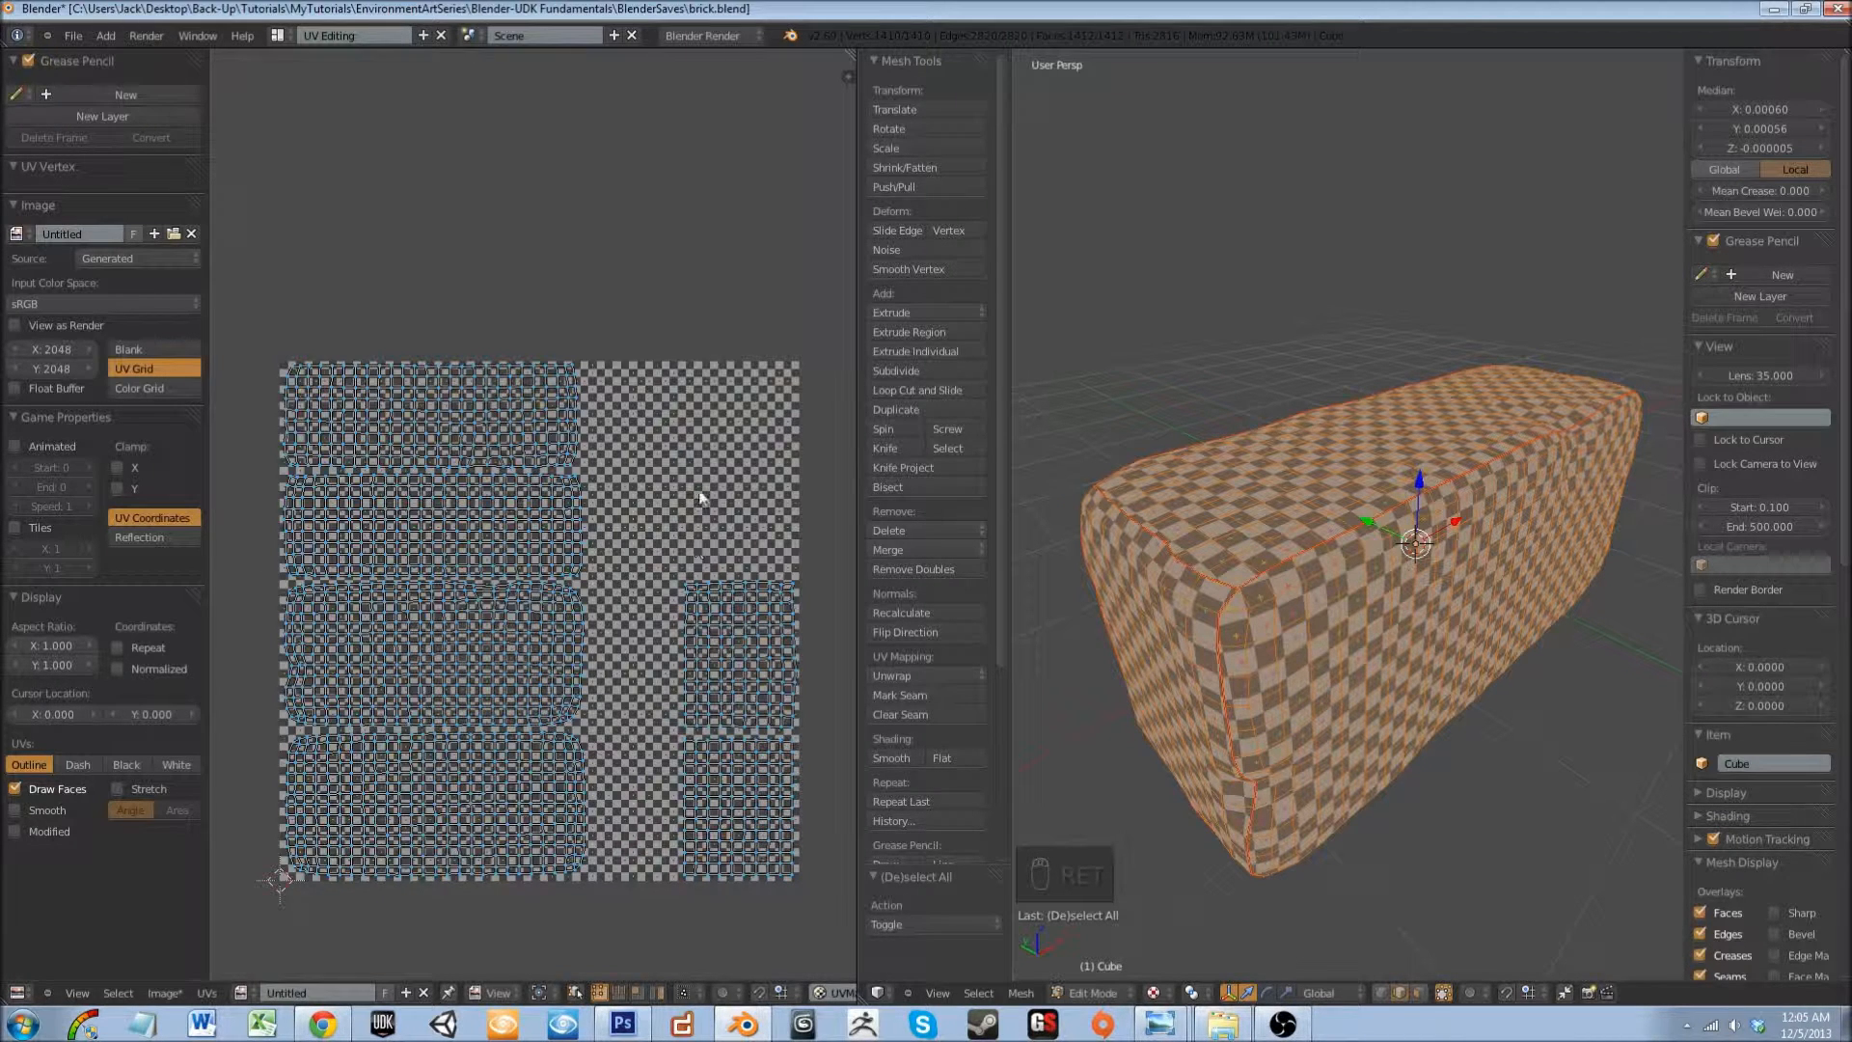
- Save the project over the existing brick.blend file
middle_click_drag(1301, 666, 1182, 503)
middle_click_drag(1317, 571, 1428, 570)
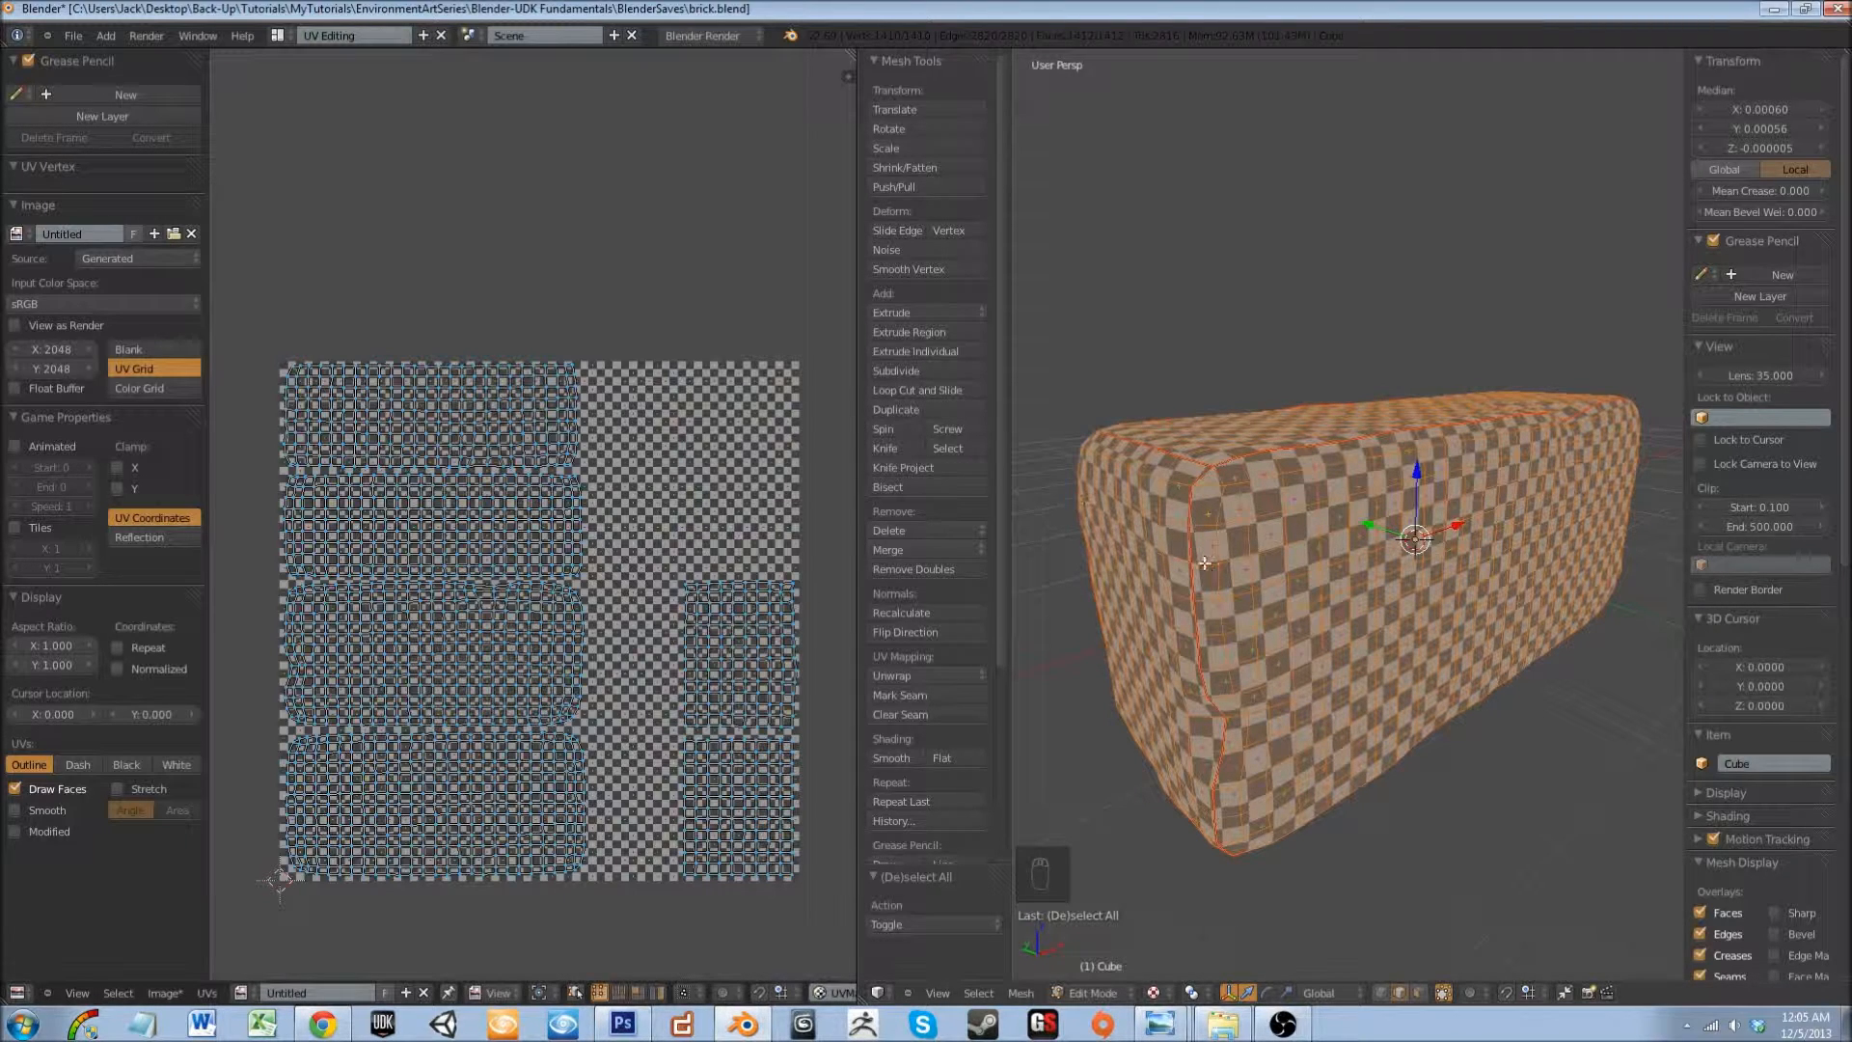
key("ctrl+s")
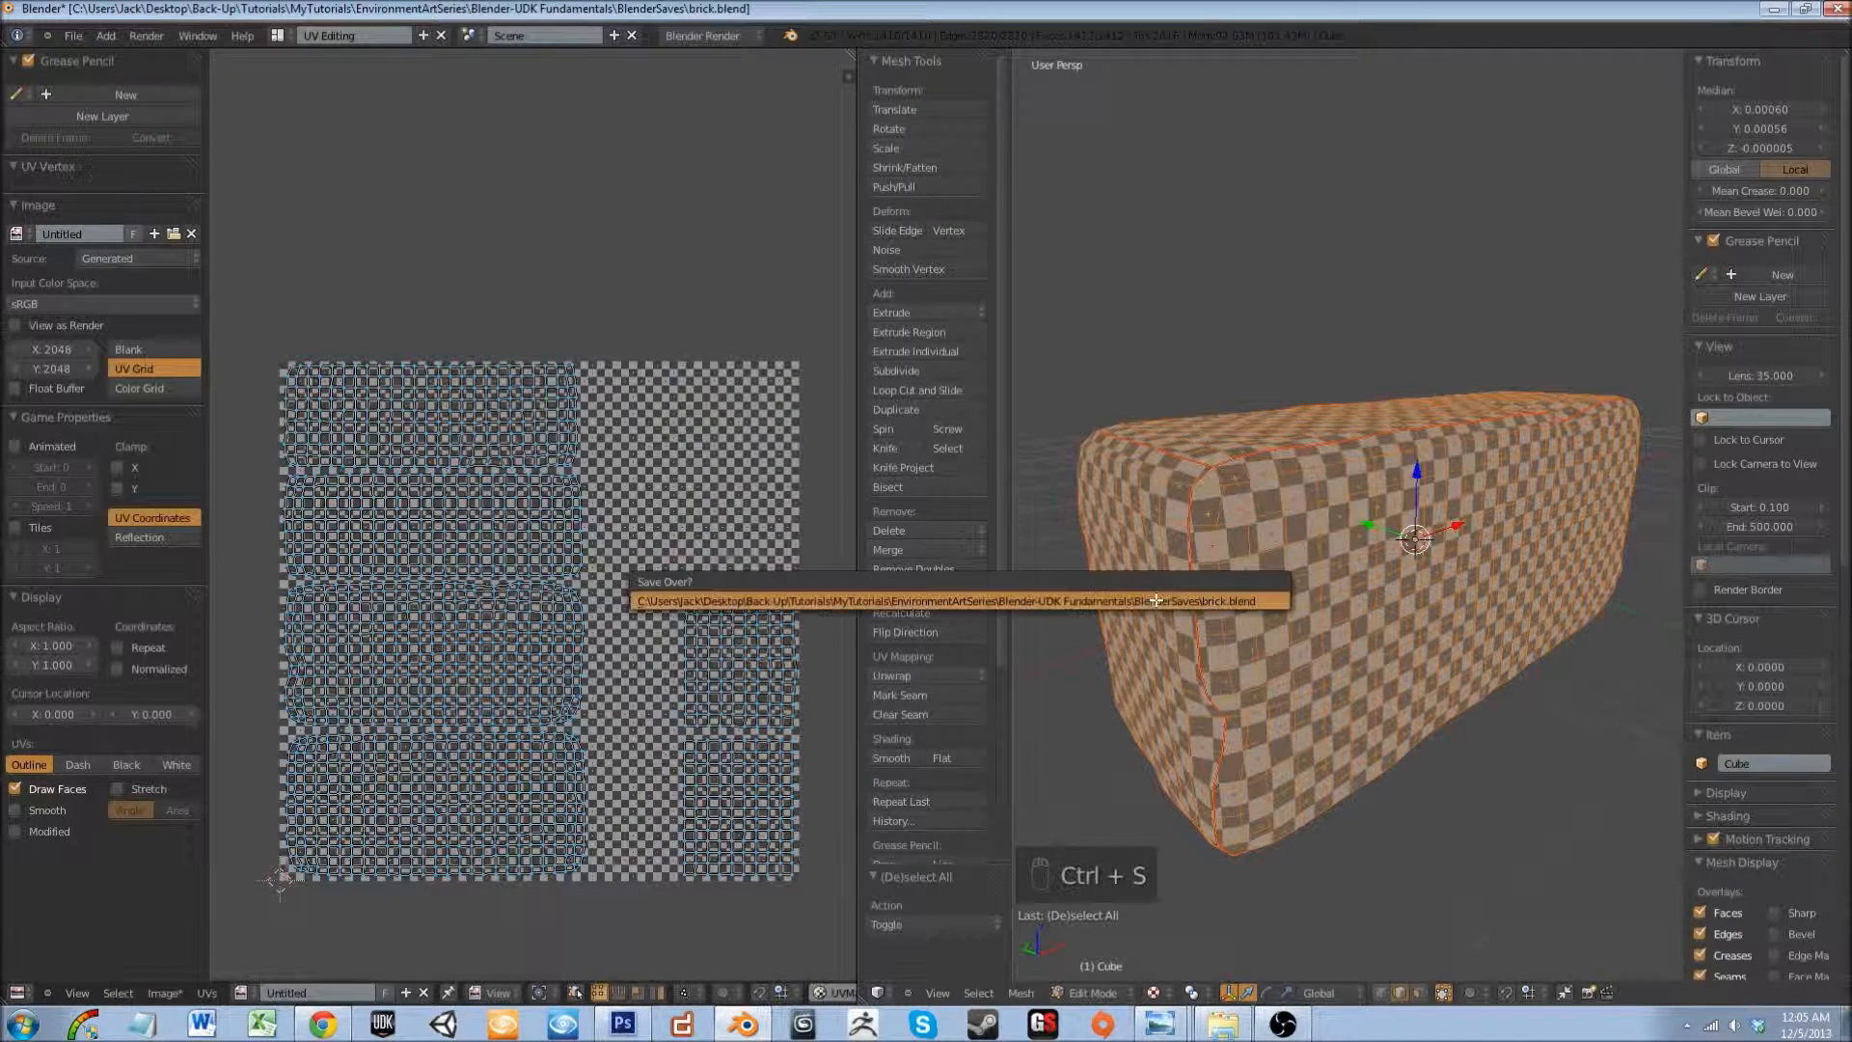
left_click(1163, 600)
middle_click_drag(1163, 600, 1100, 636)
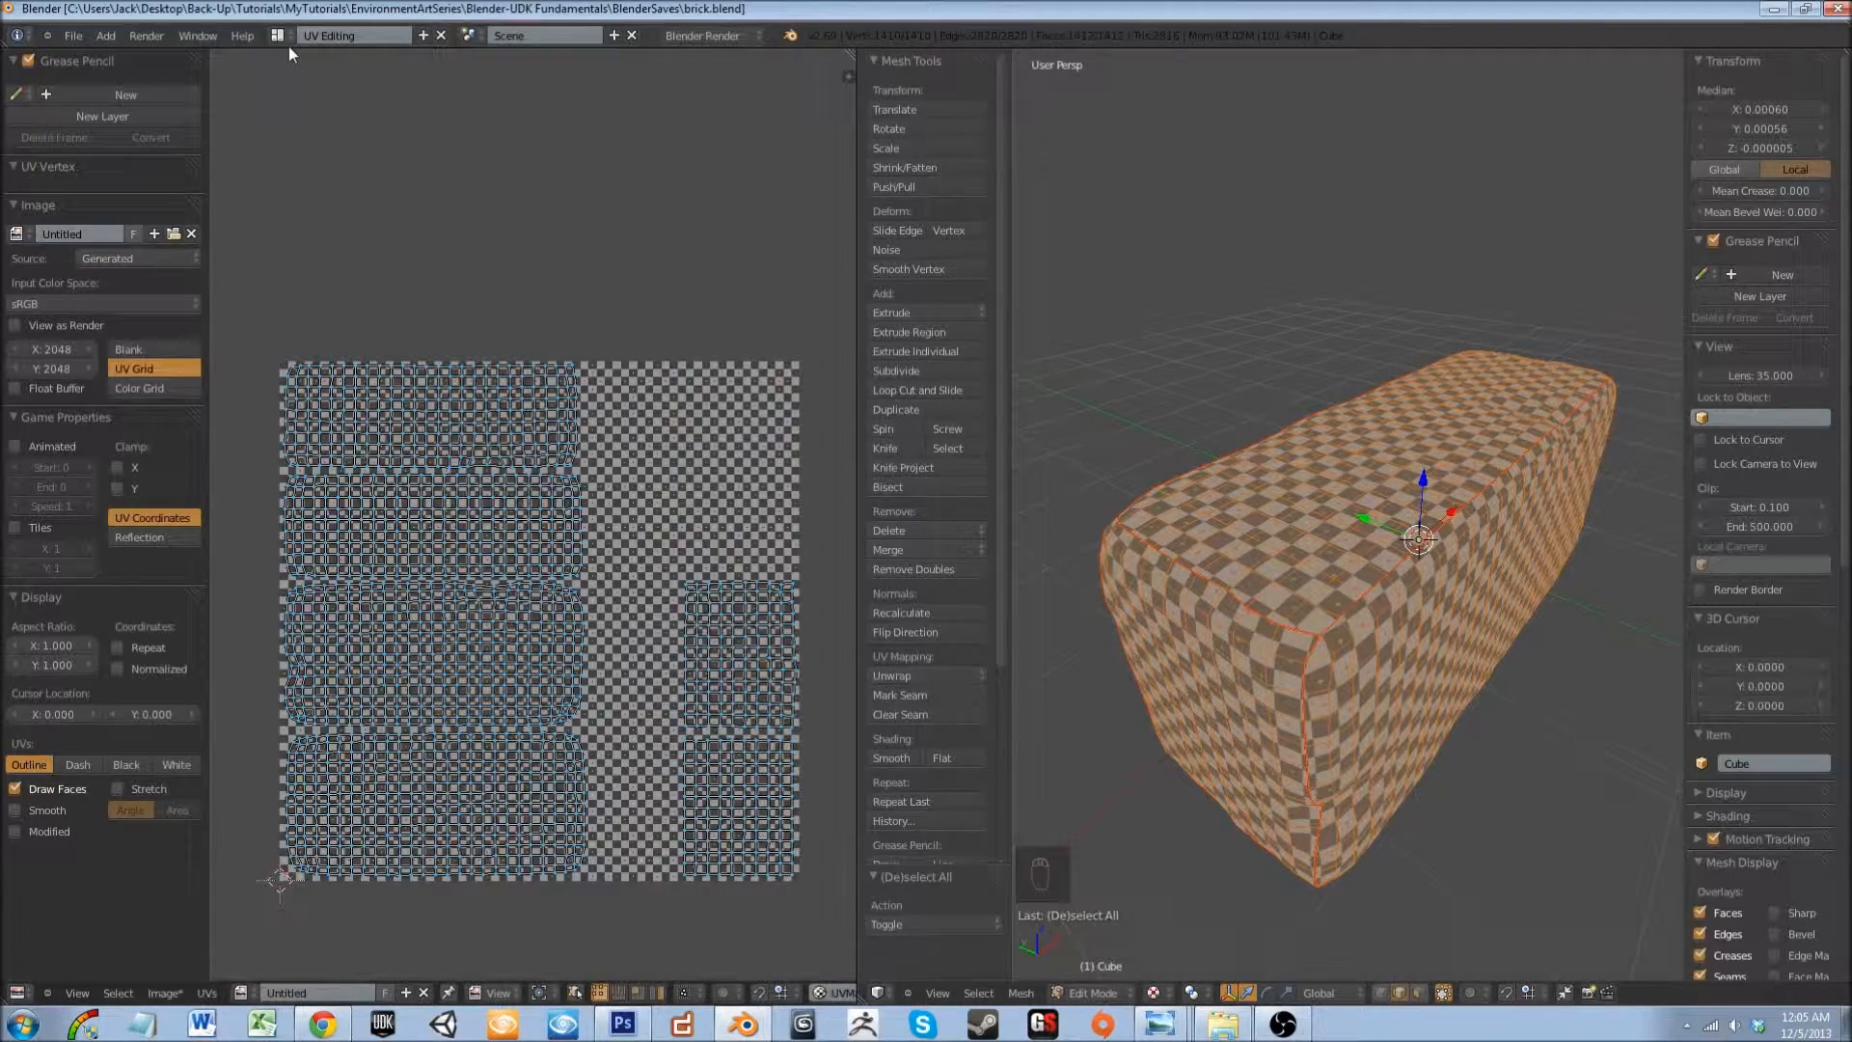
- Return the brick to Object Mode, switch to the Default screen layout and save over brick.blend
middle_click_drag(1186, 579, 1274, 536)
key("Tab")
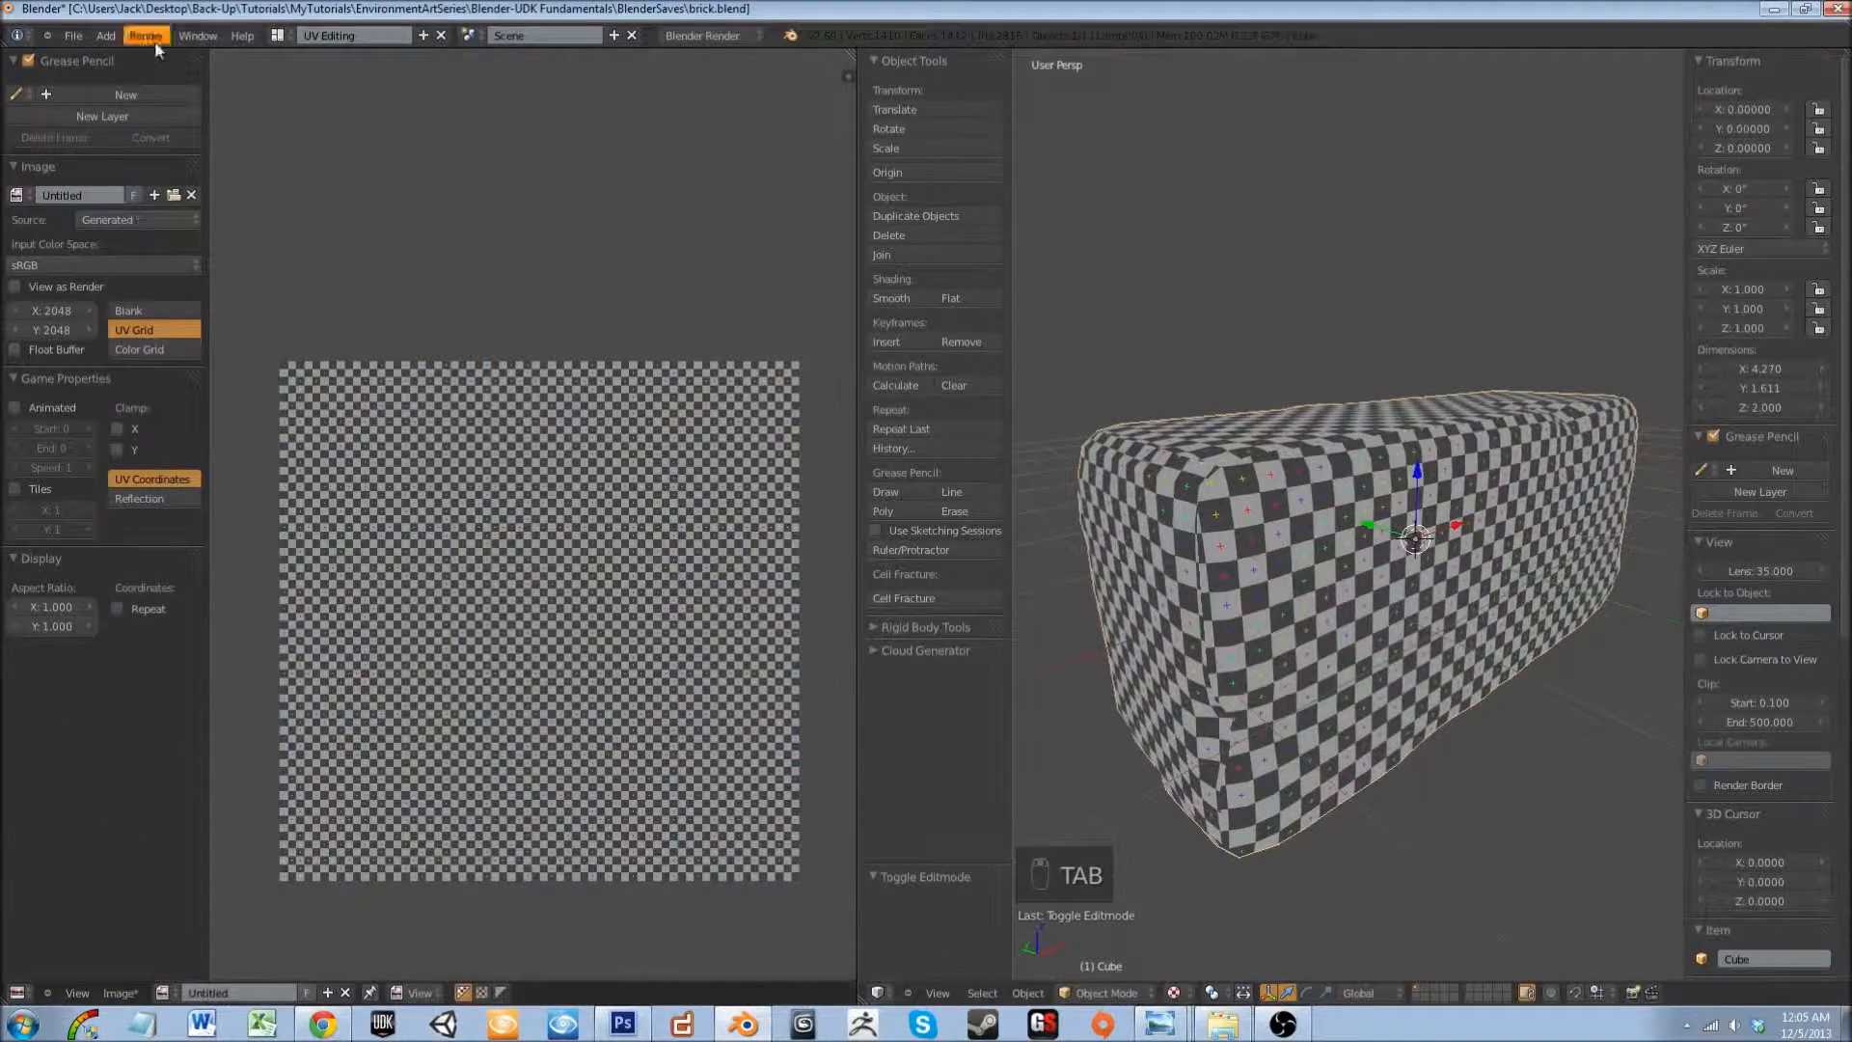
left_click(278, 36)
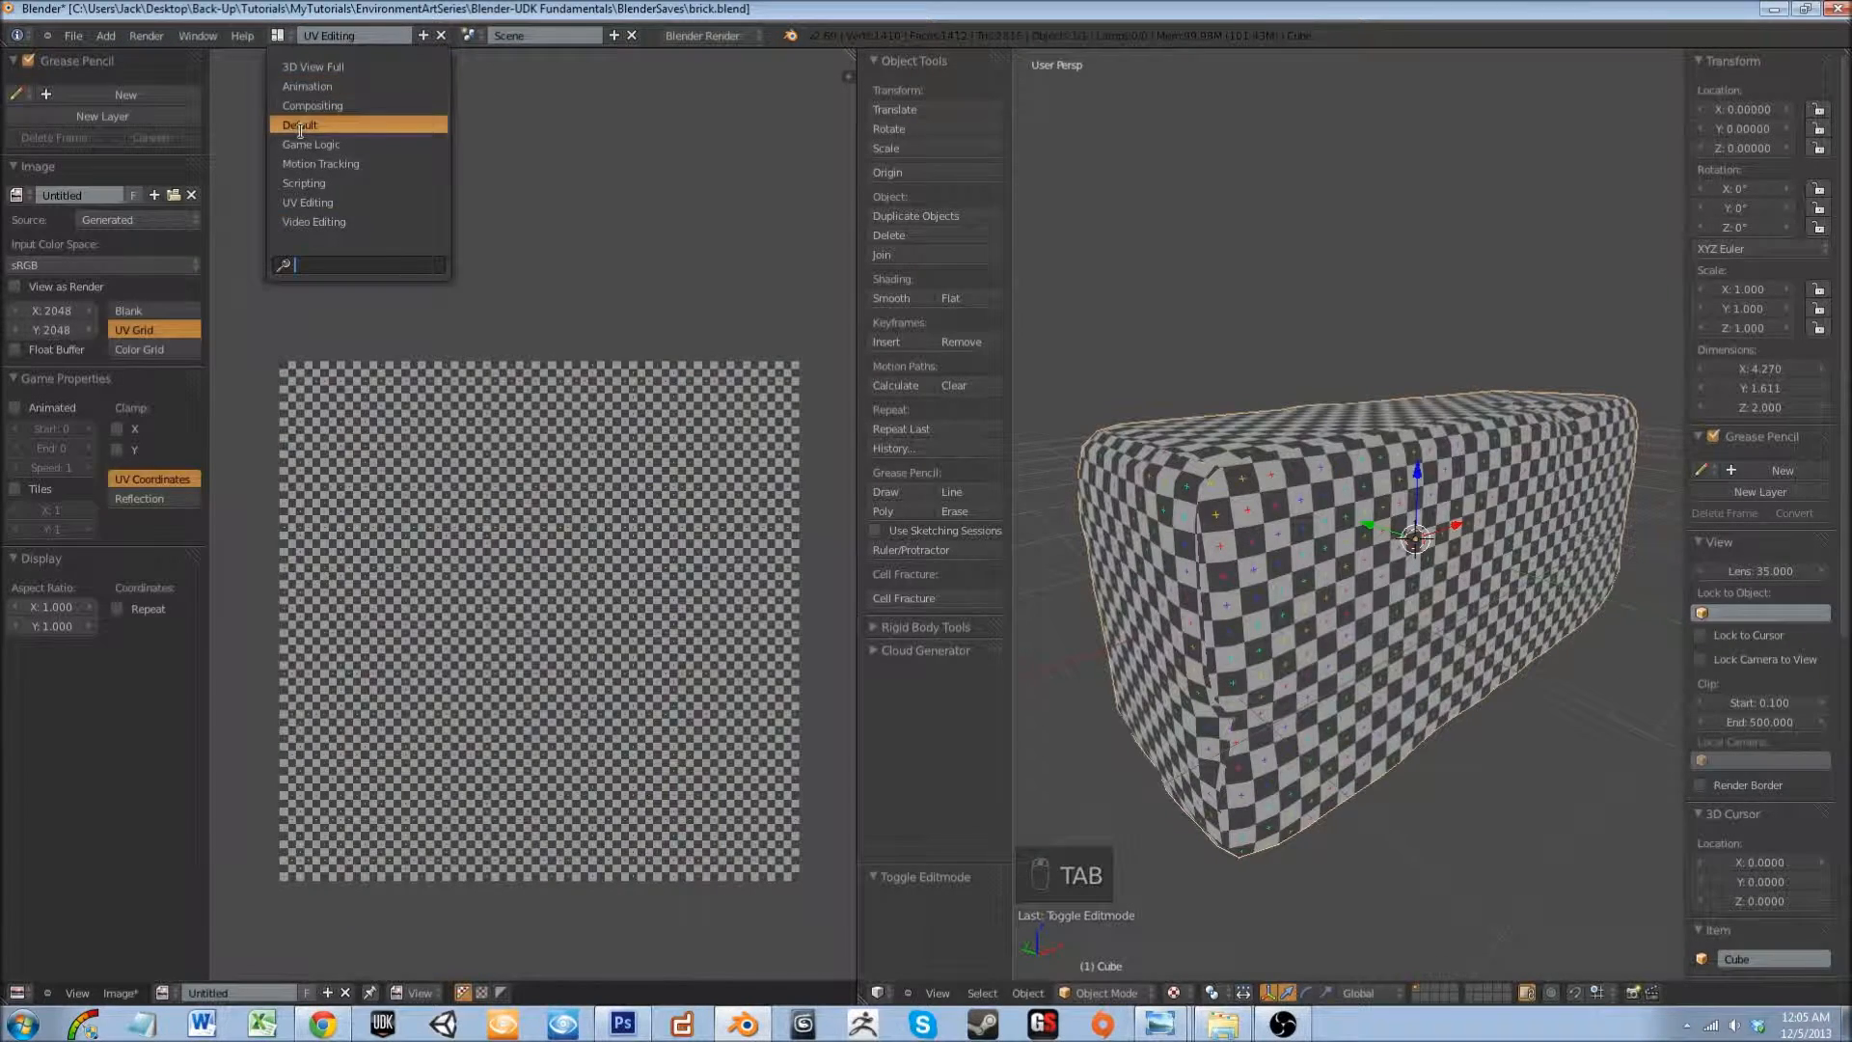
left_click(299, 125)
middle_click_drag(735, 414, 721, 450)
key("ctrl+s")
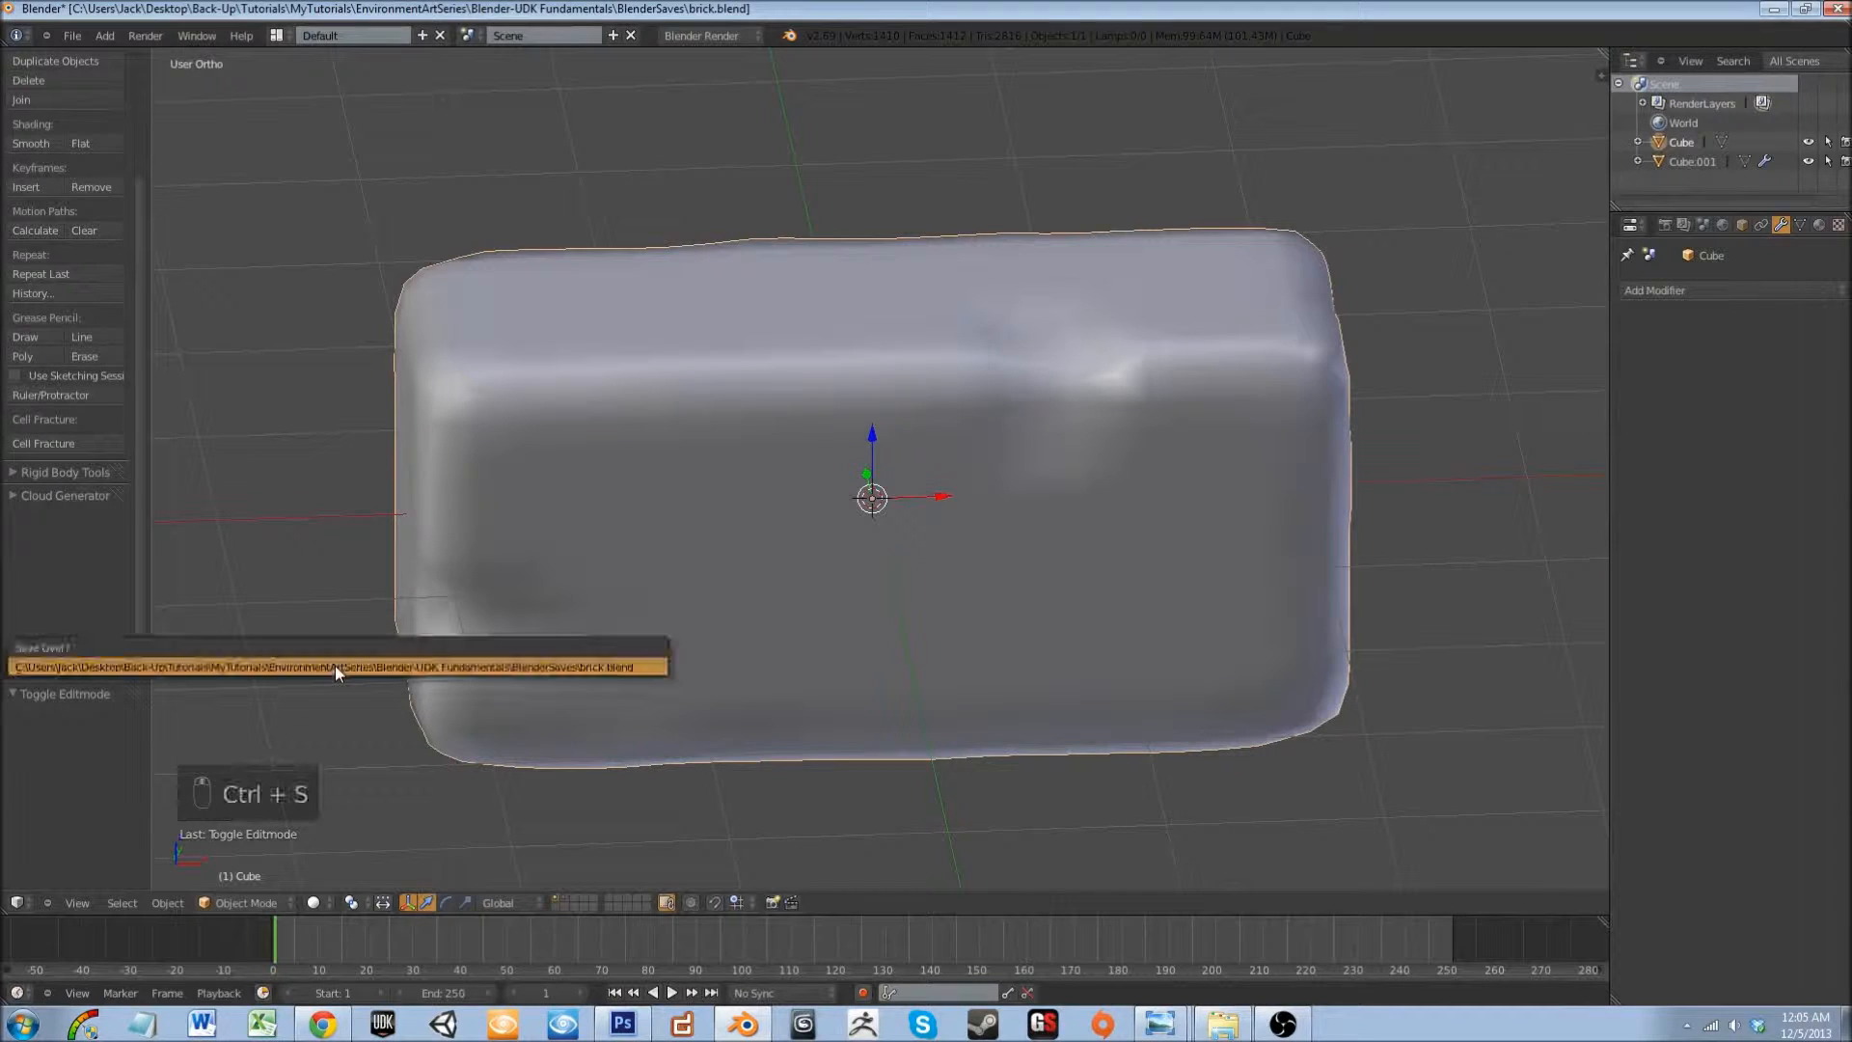
- View the brick's checker pattern in Texture viewport shading and return the shading to Solid
left_click(322, 904)
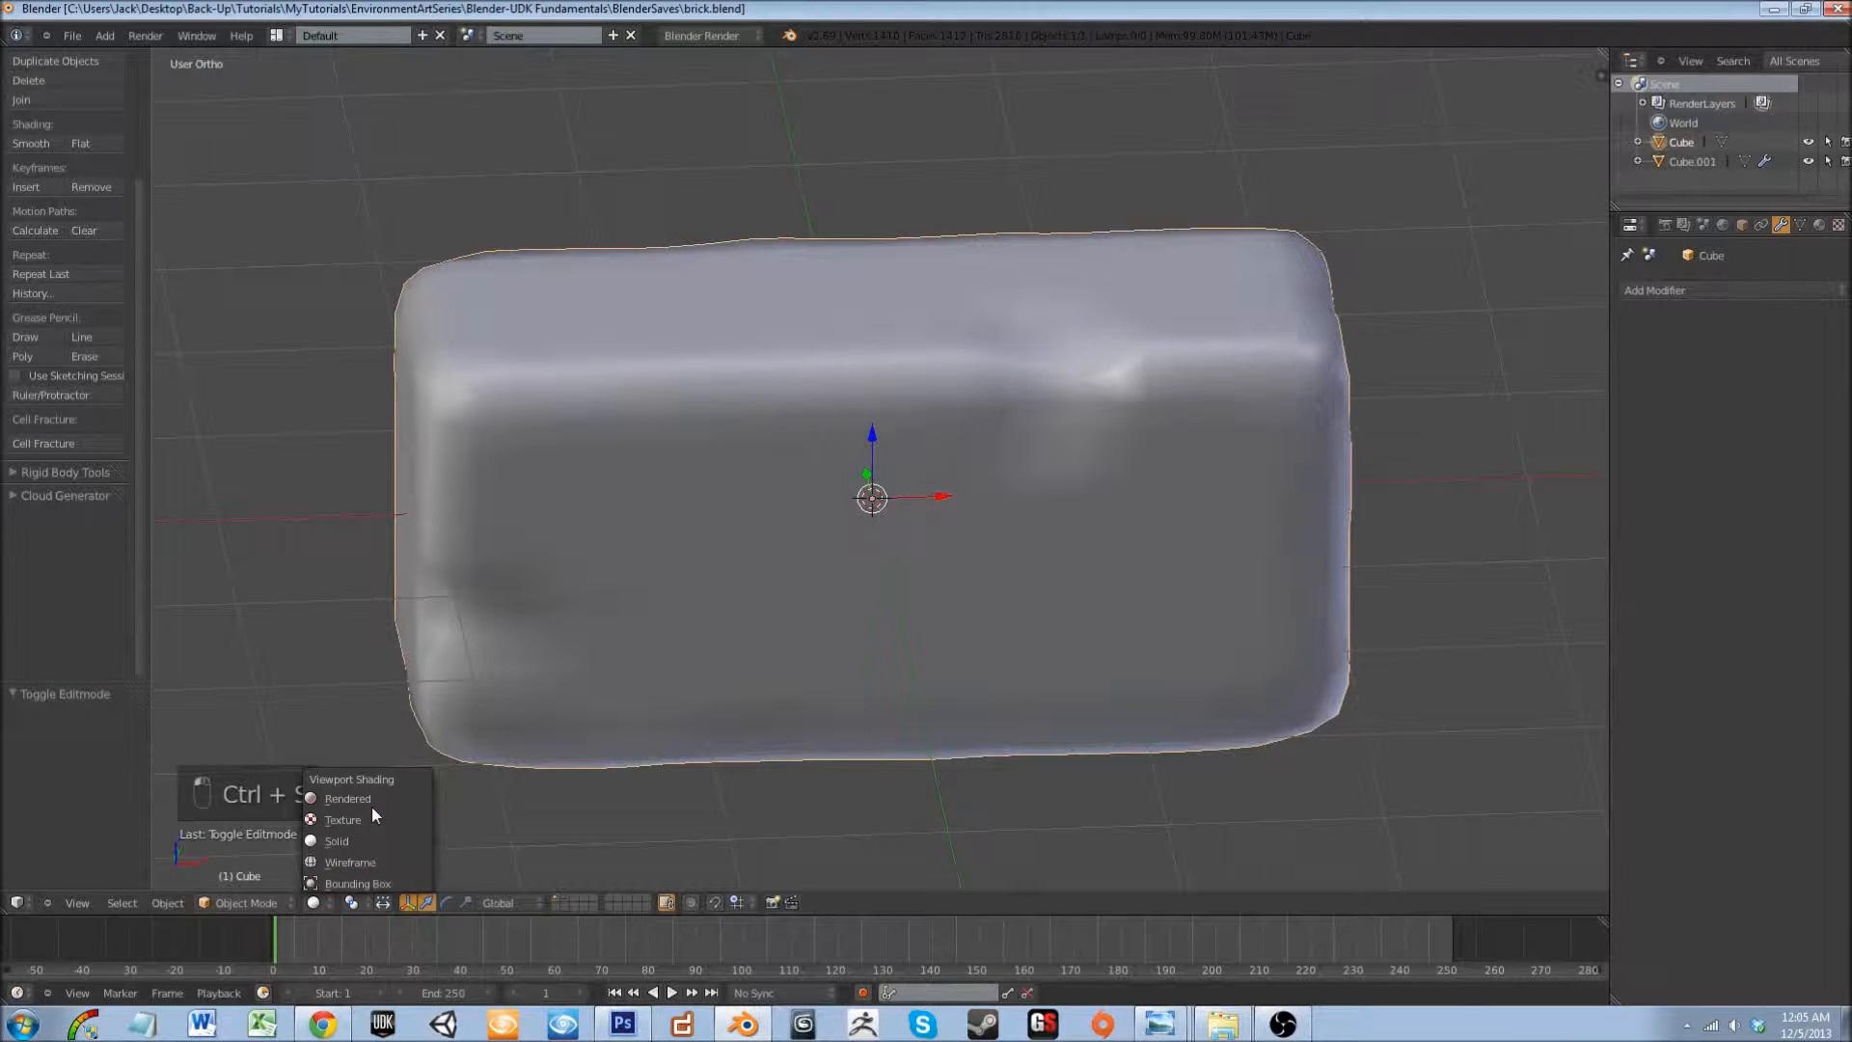
left_click(368, 824)
middle_click_drag(662, 662, 654, 693)
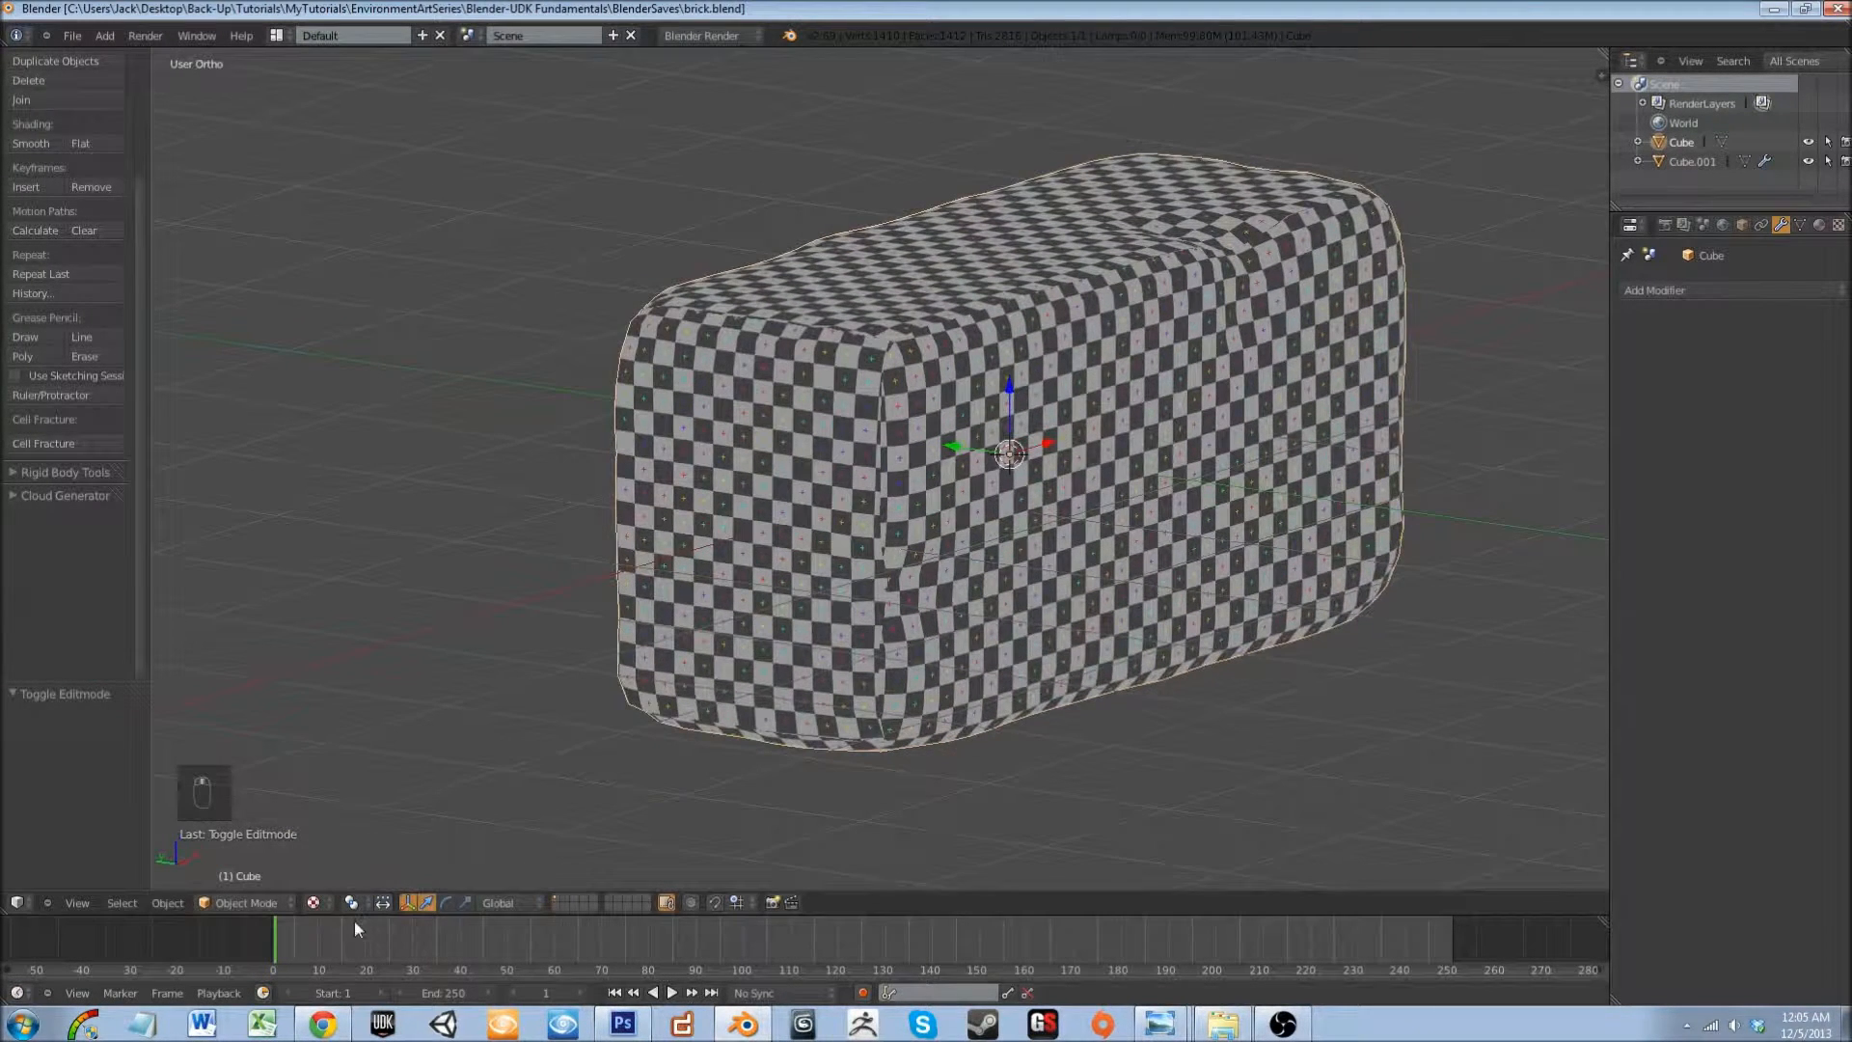
left_click(316, 901)
left_click(345, 843)
middle_click_drag(345, 843, 646, 735)
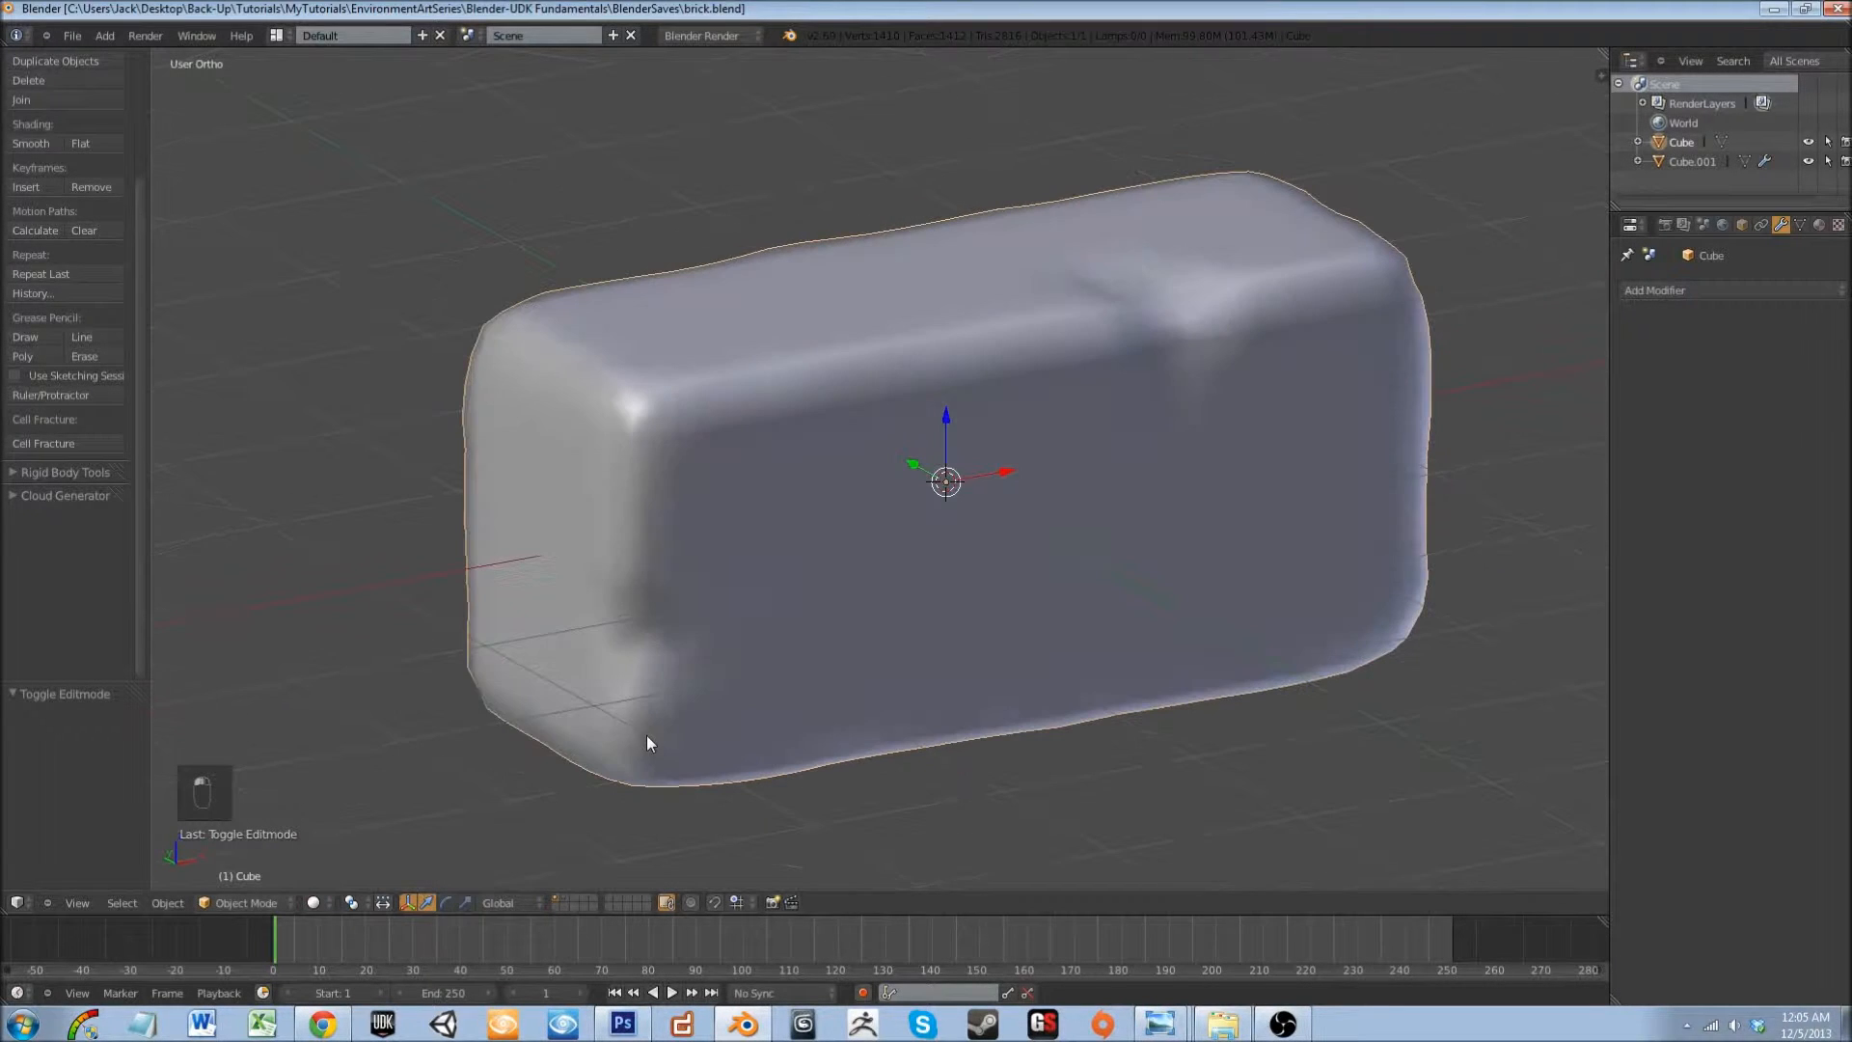
- Save the file and export the low-poly brick in Wavefront format as LP_brick.obj in the BlenderExports folder
key("ctrl+s")
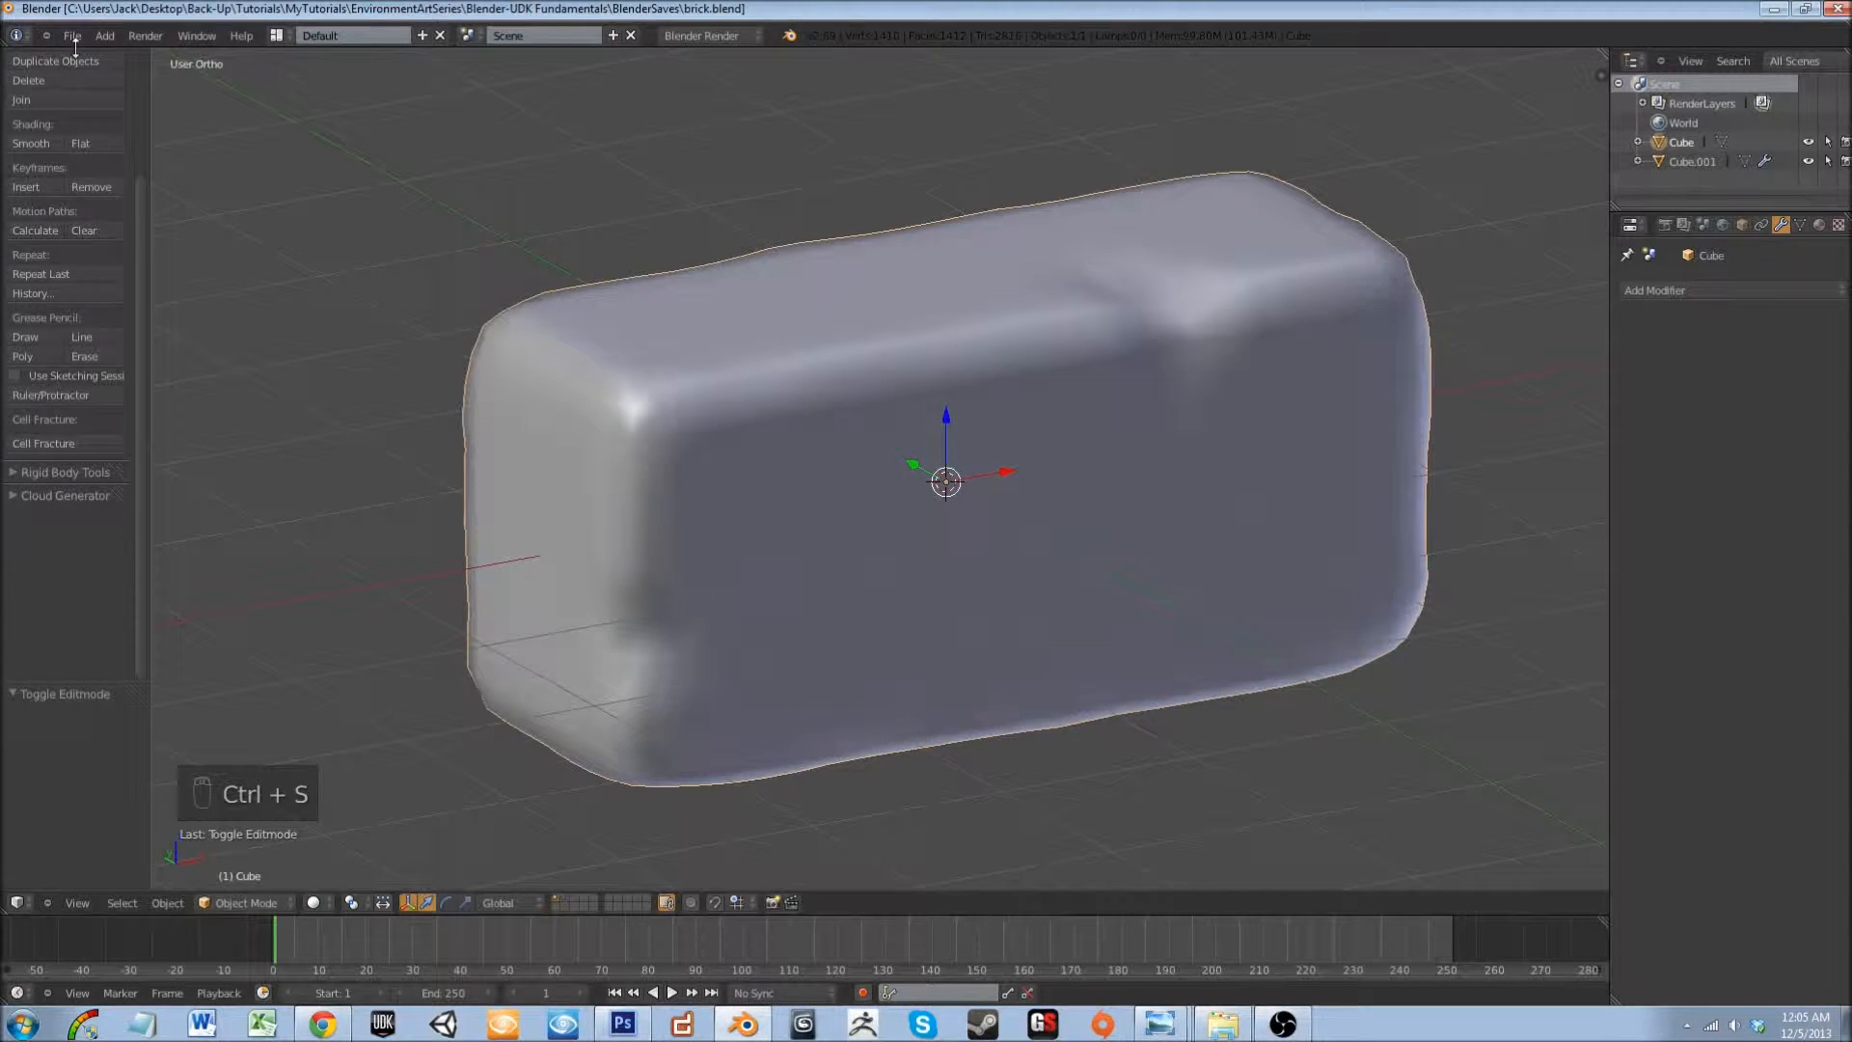
middle_click_drag(770, 406, 641, 413)
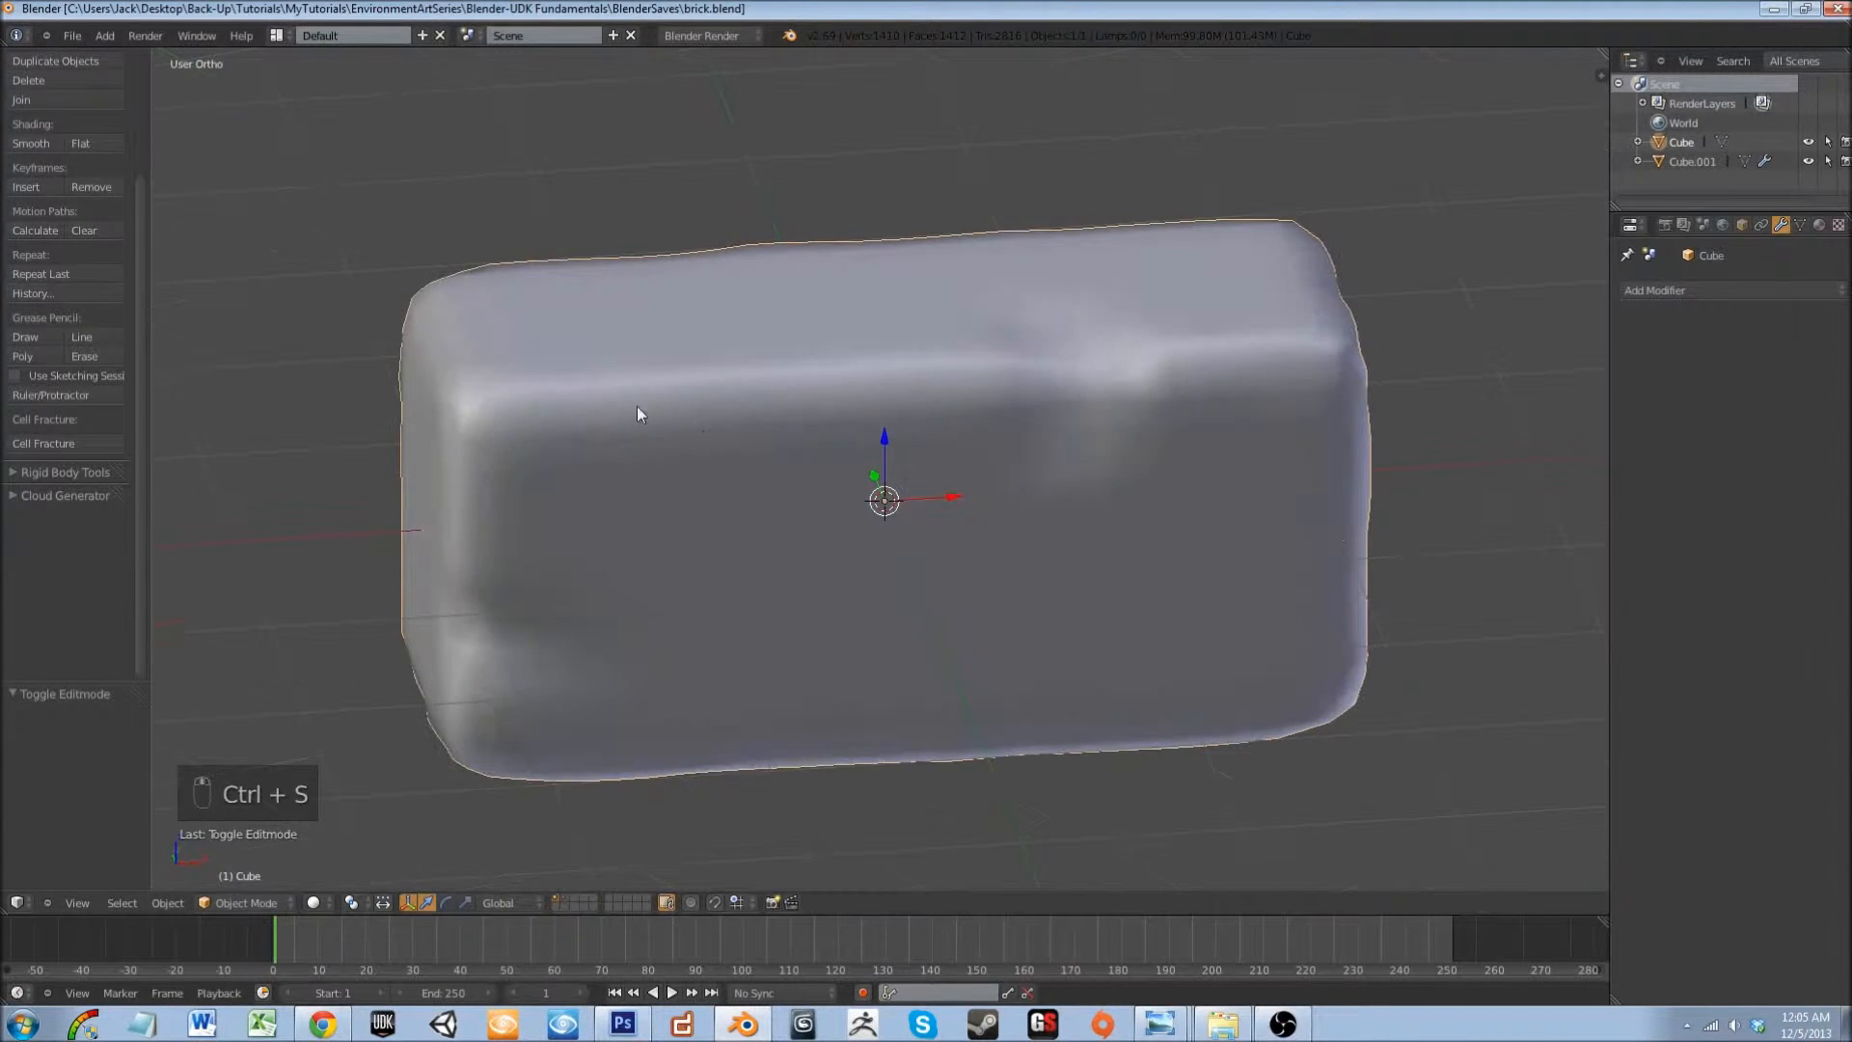
left_click(73, 36)
mouse_move(202, 361)
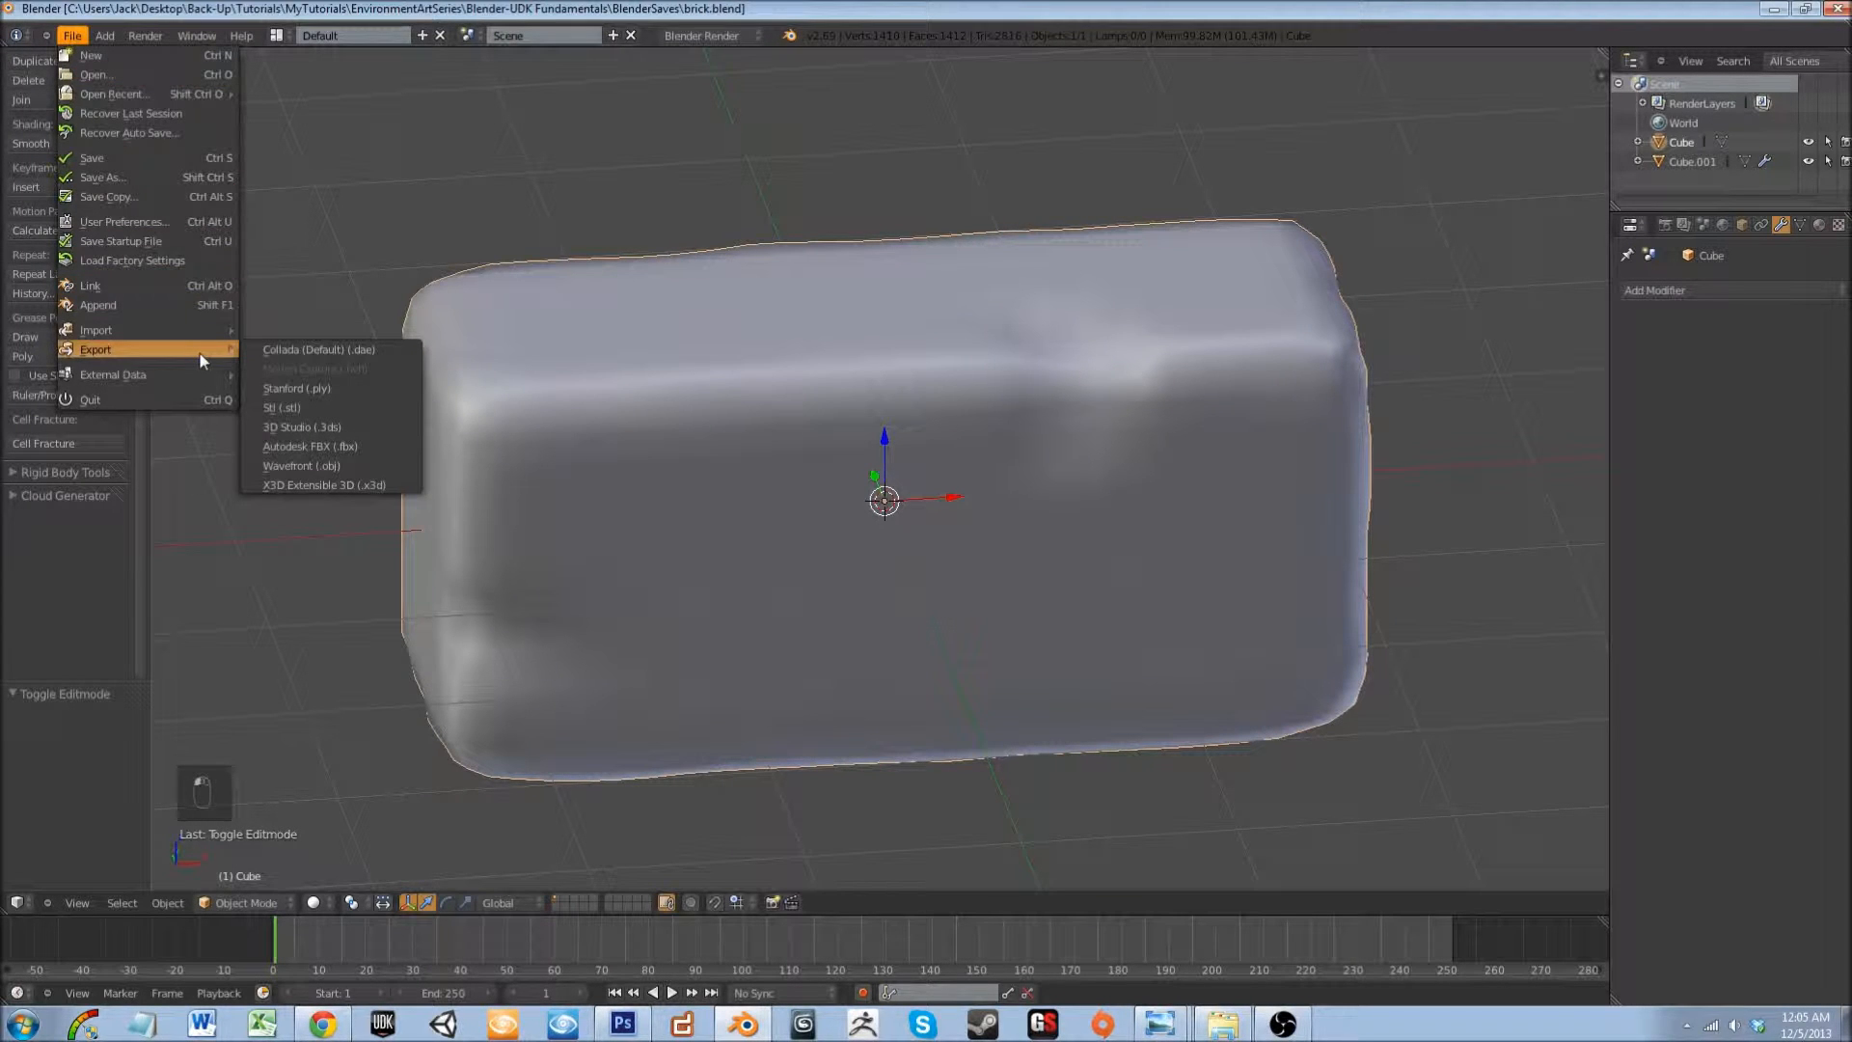
left_click(349, 464)
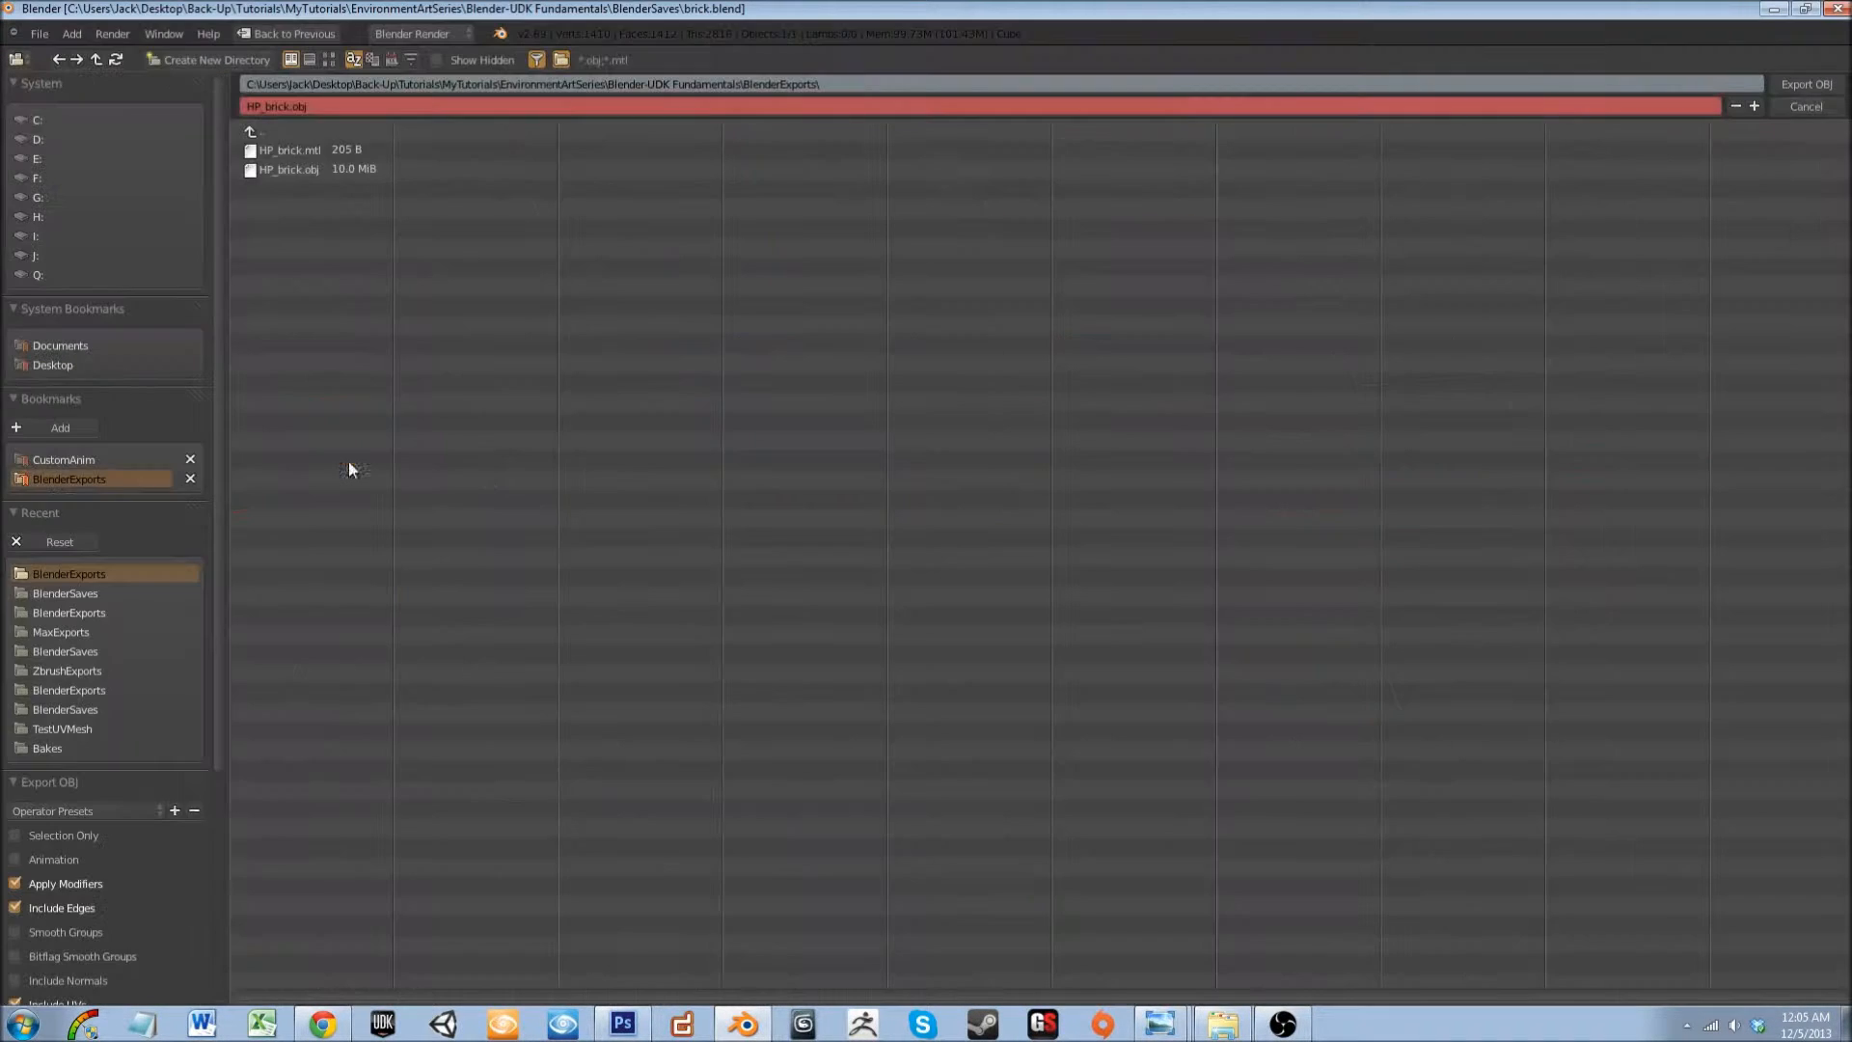
key("Left")
key("Delete")
key("Delete")
type("LP")
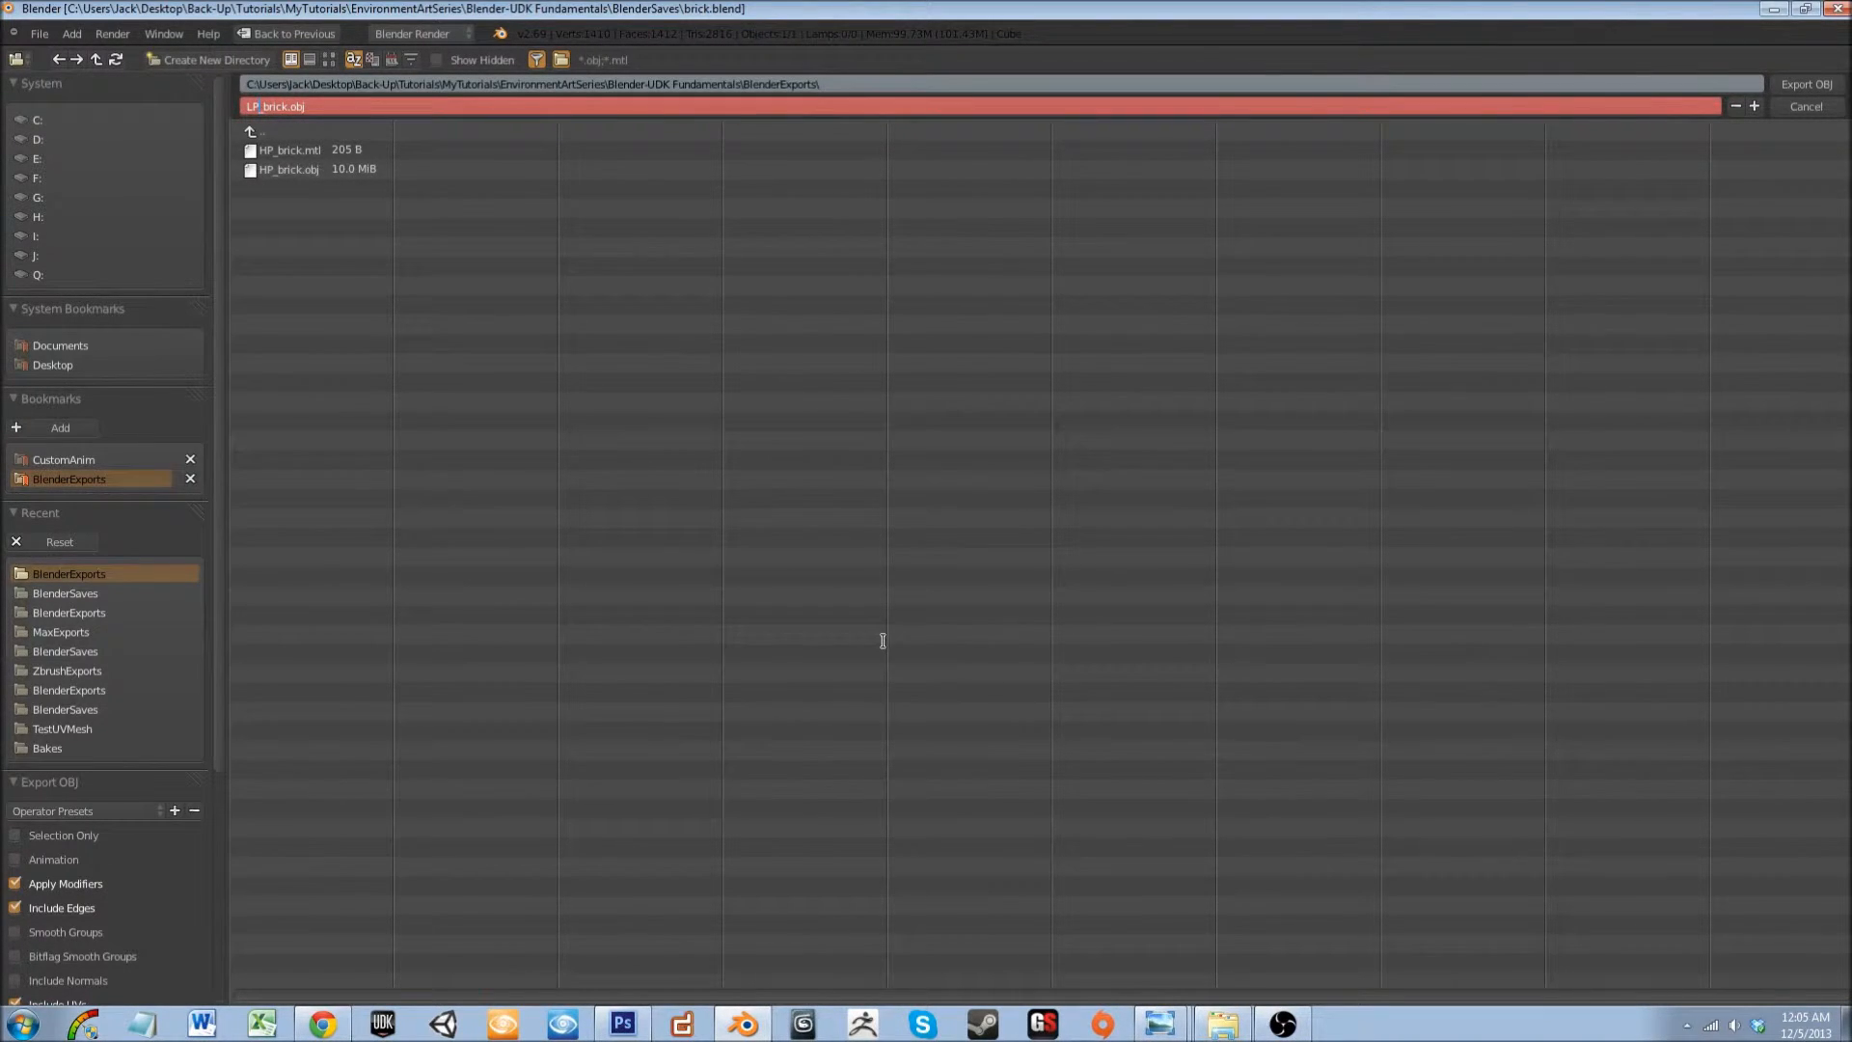
key("Return")
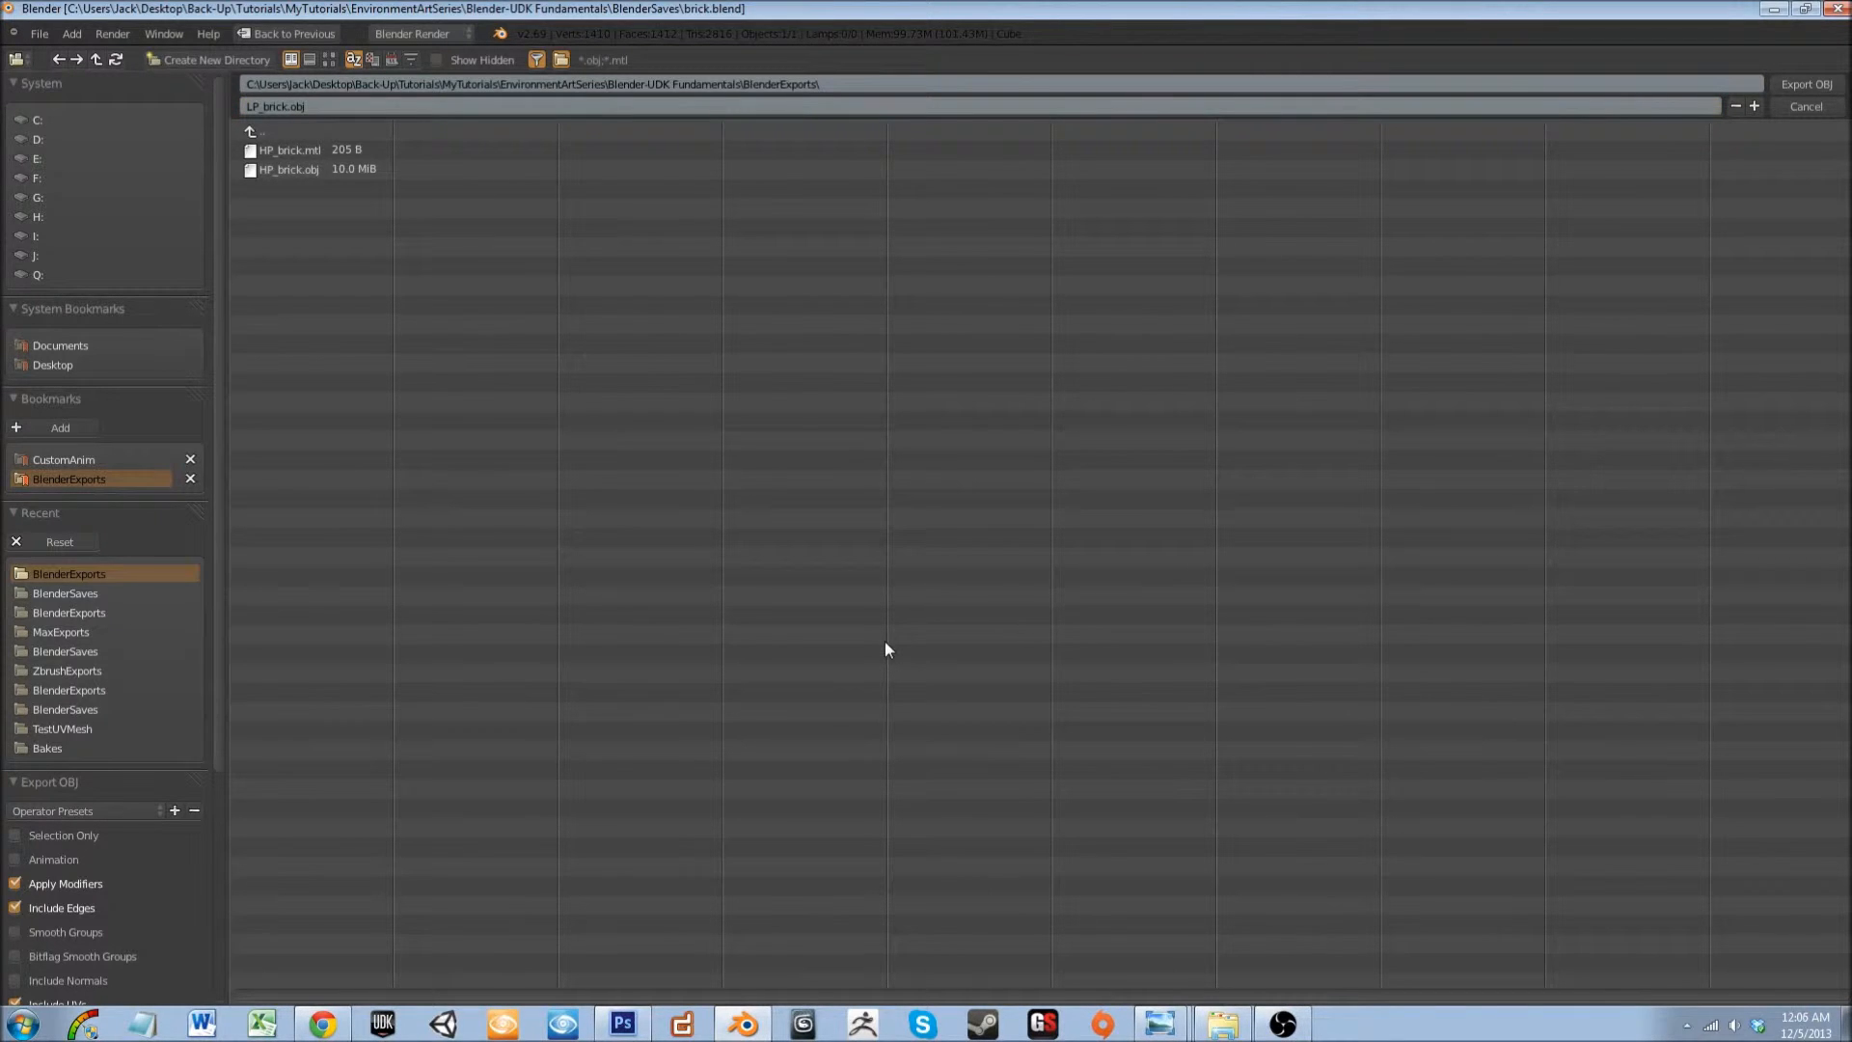
key("Return")
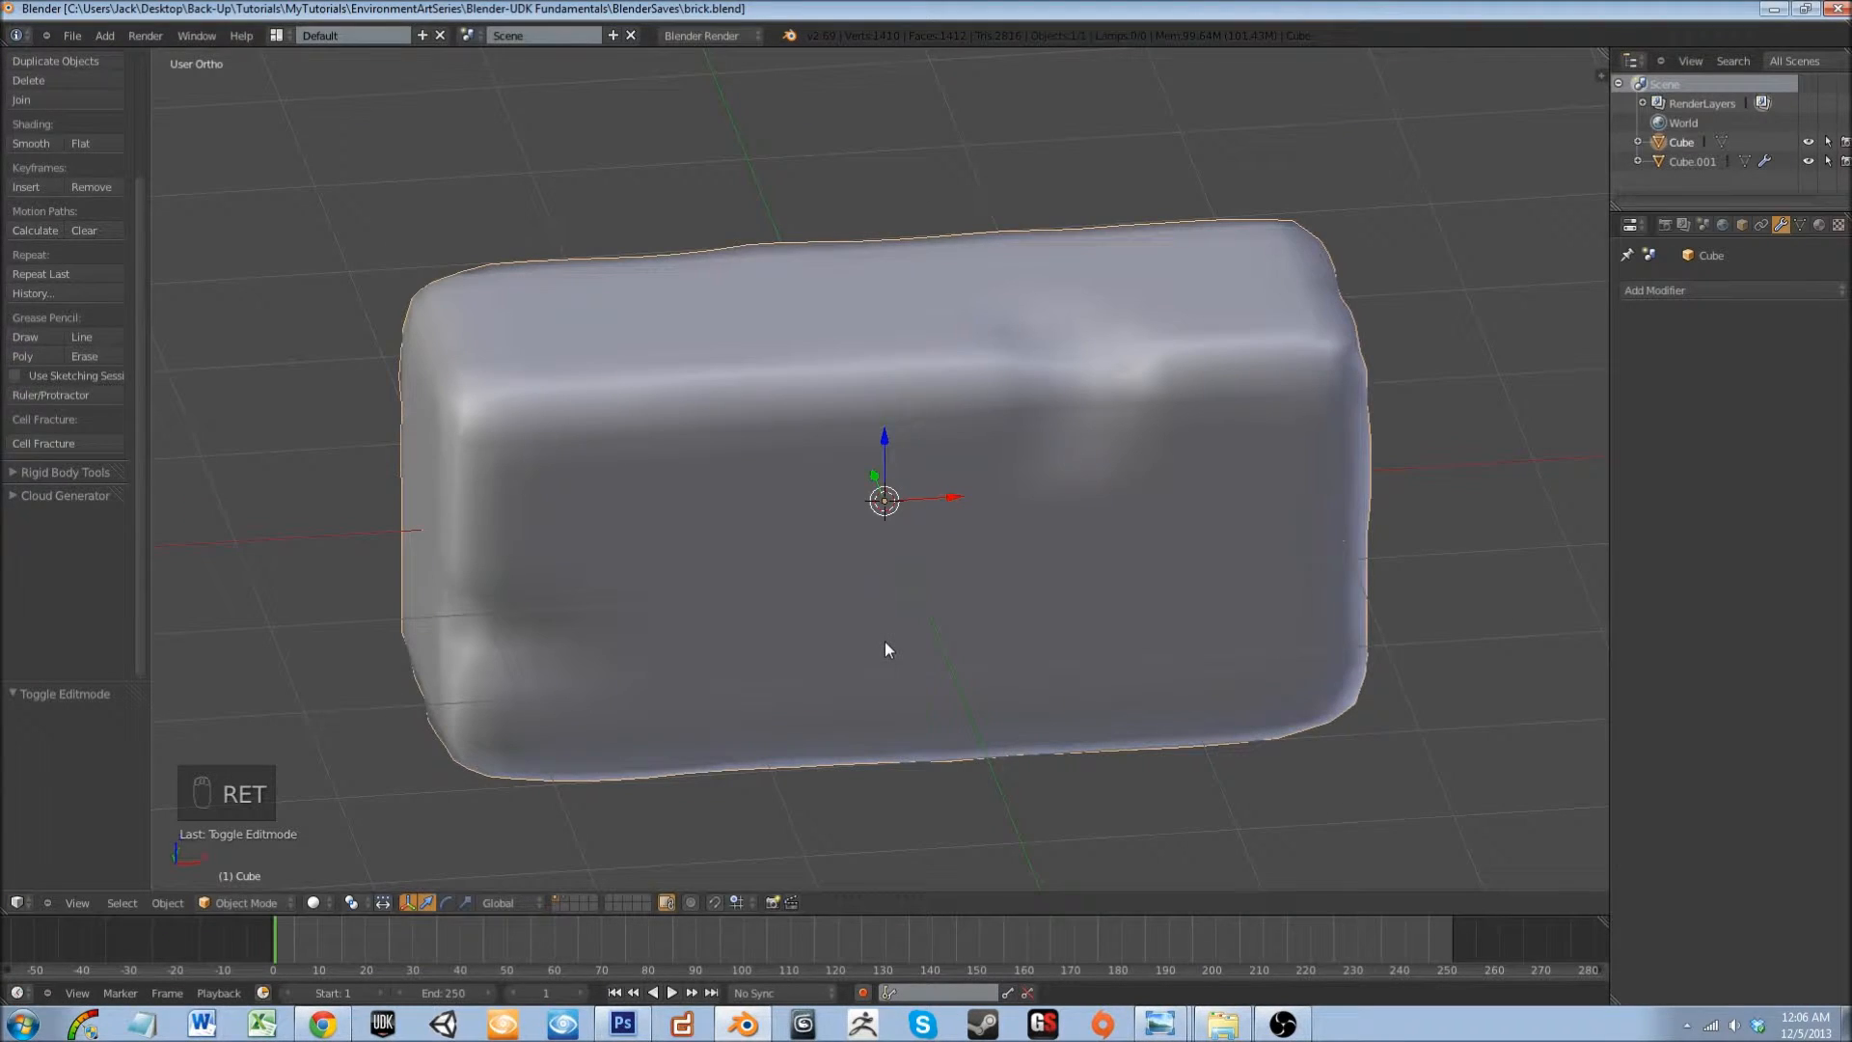
middle_click_drag(959, 715, 914, 686)
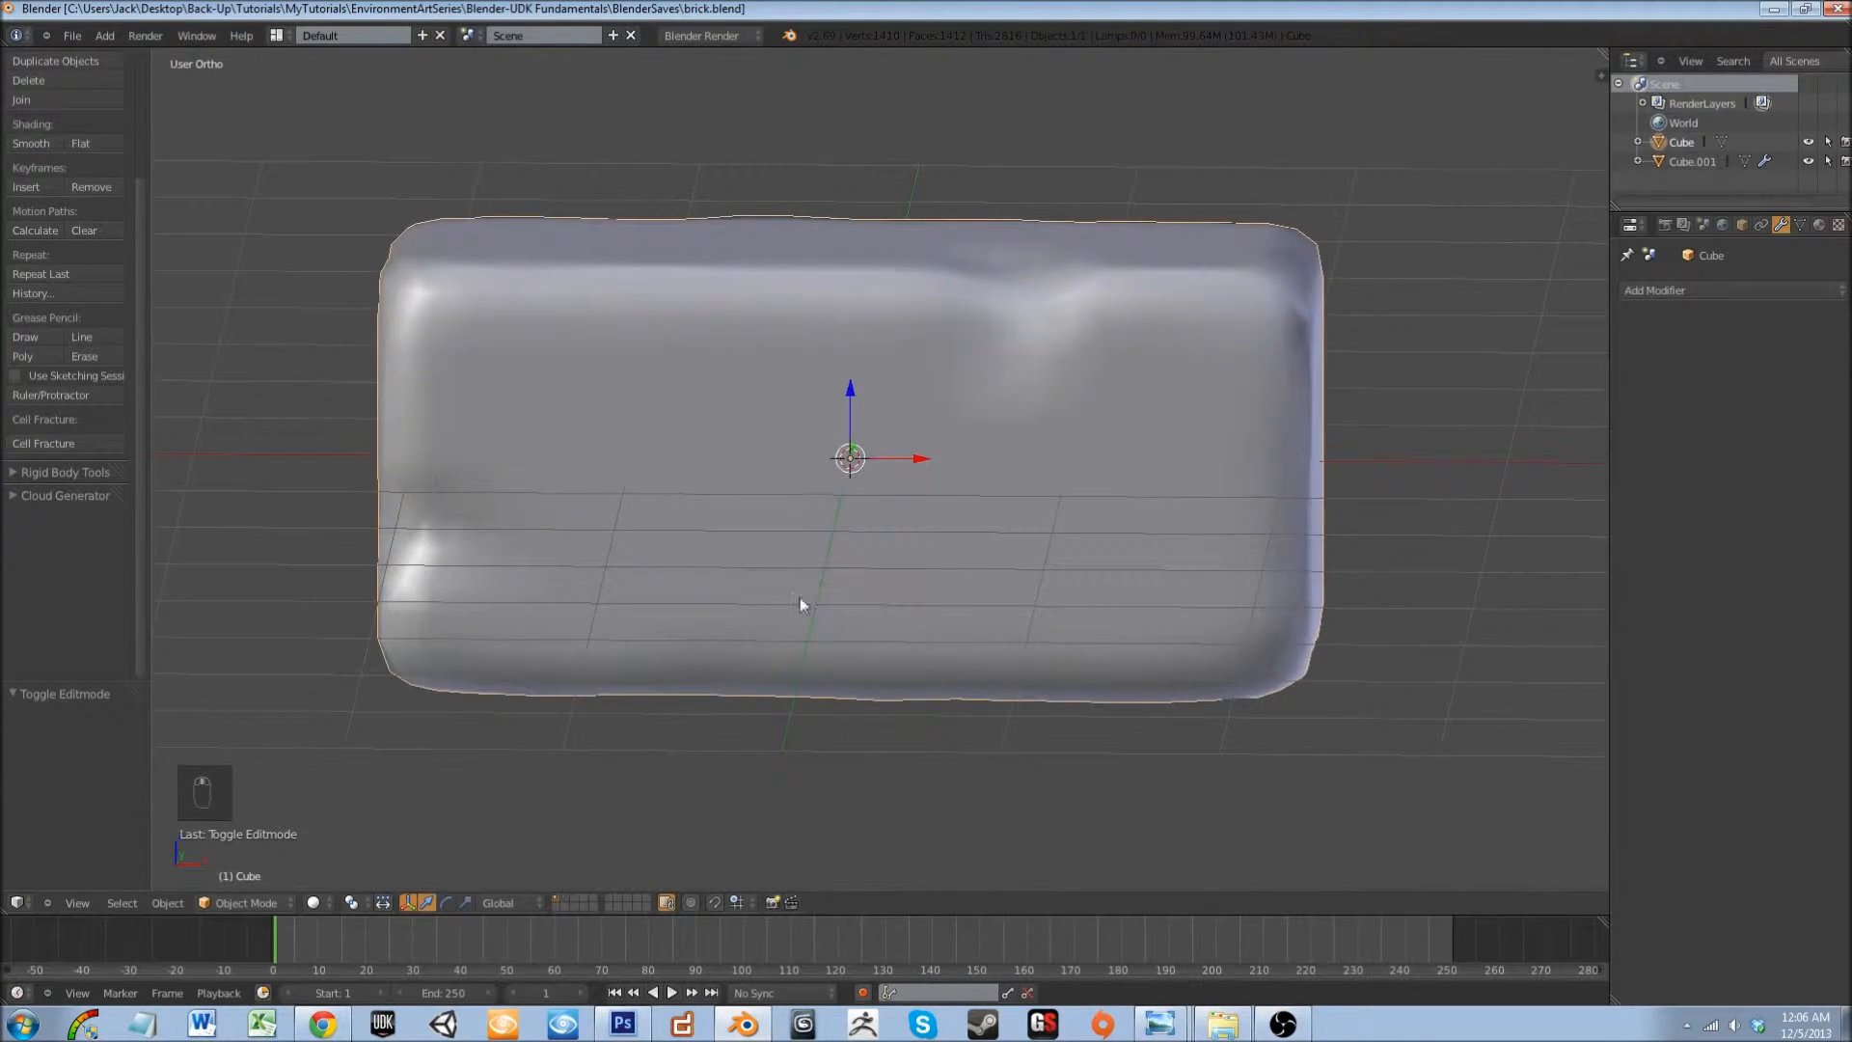
mouse_move(814, 612)
middle_mouse_down()
mouse_move(736, 605)
mouse_move(801, 593)
mouse_move(783, 612)
middle_mouse_up()
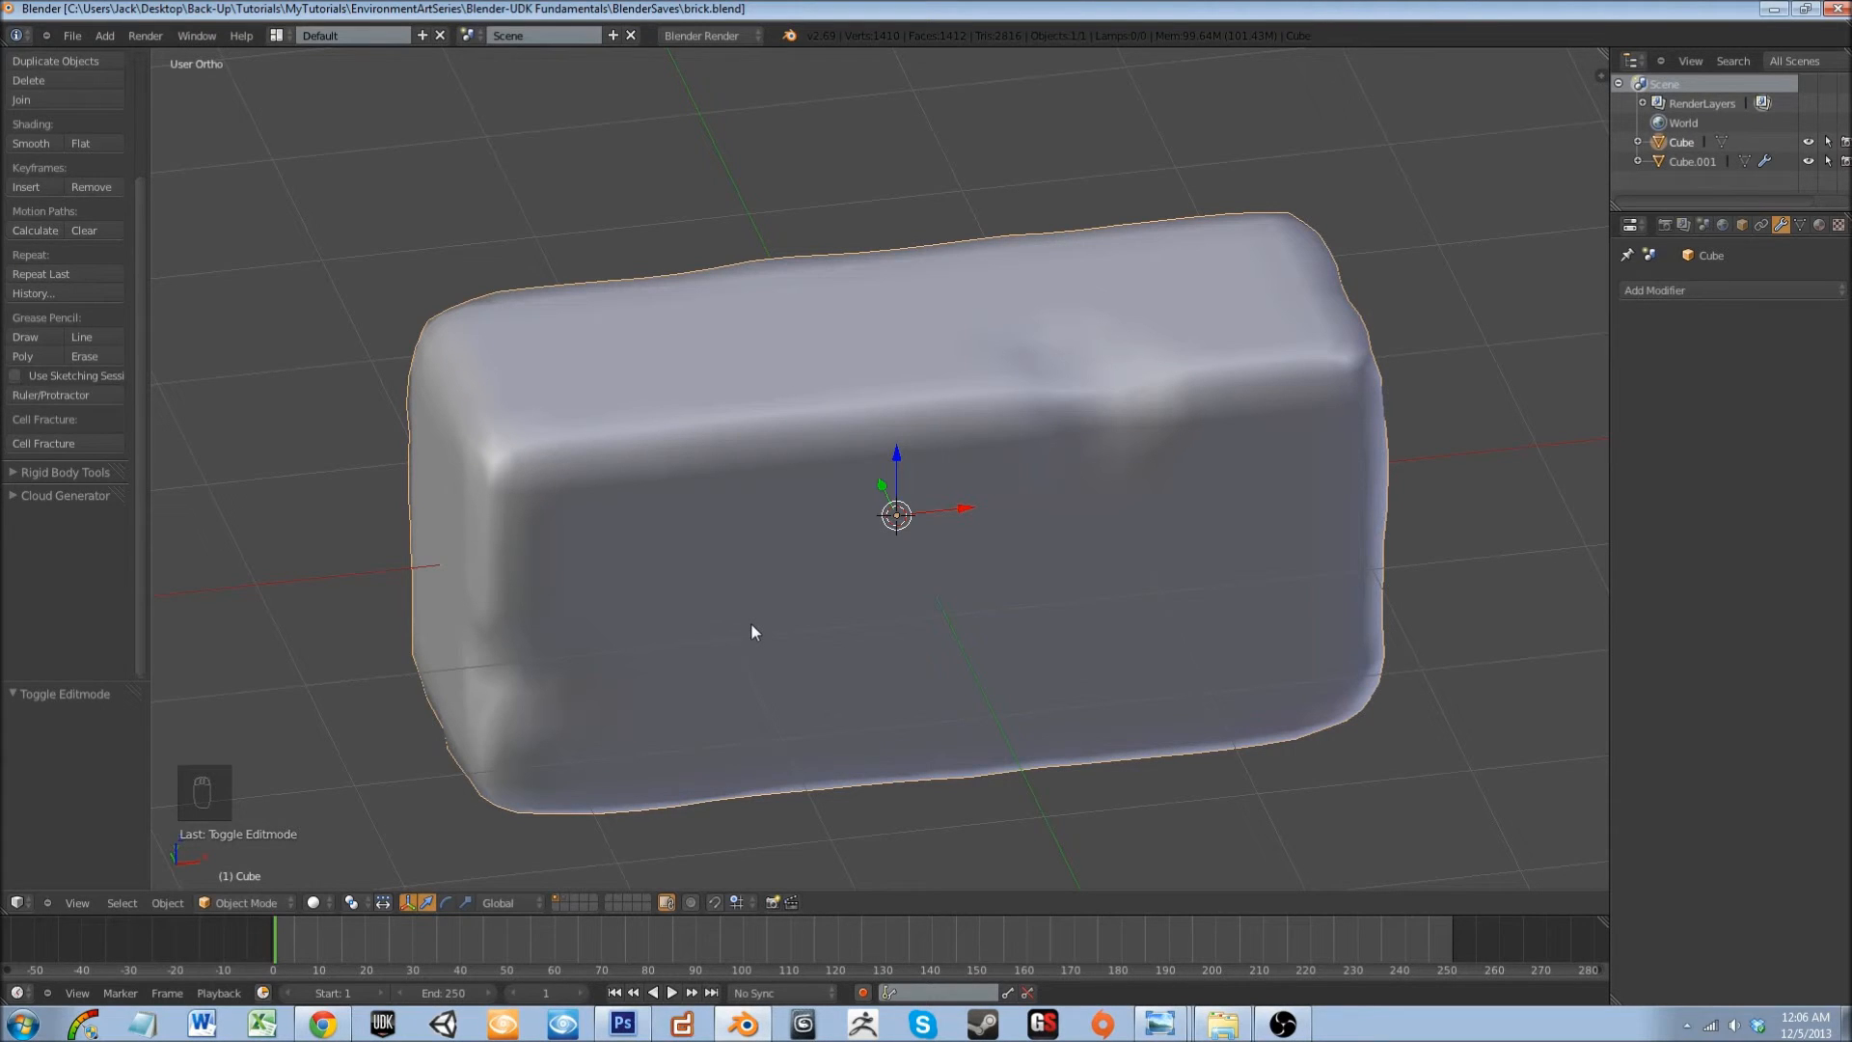
mouse_move(753, 633)
middle_mouse_down()
mouse_move(823, 628)
mouse_move(777, 622)
middle_mouse_up()
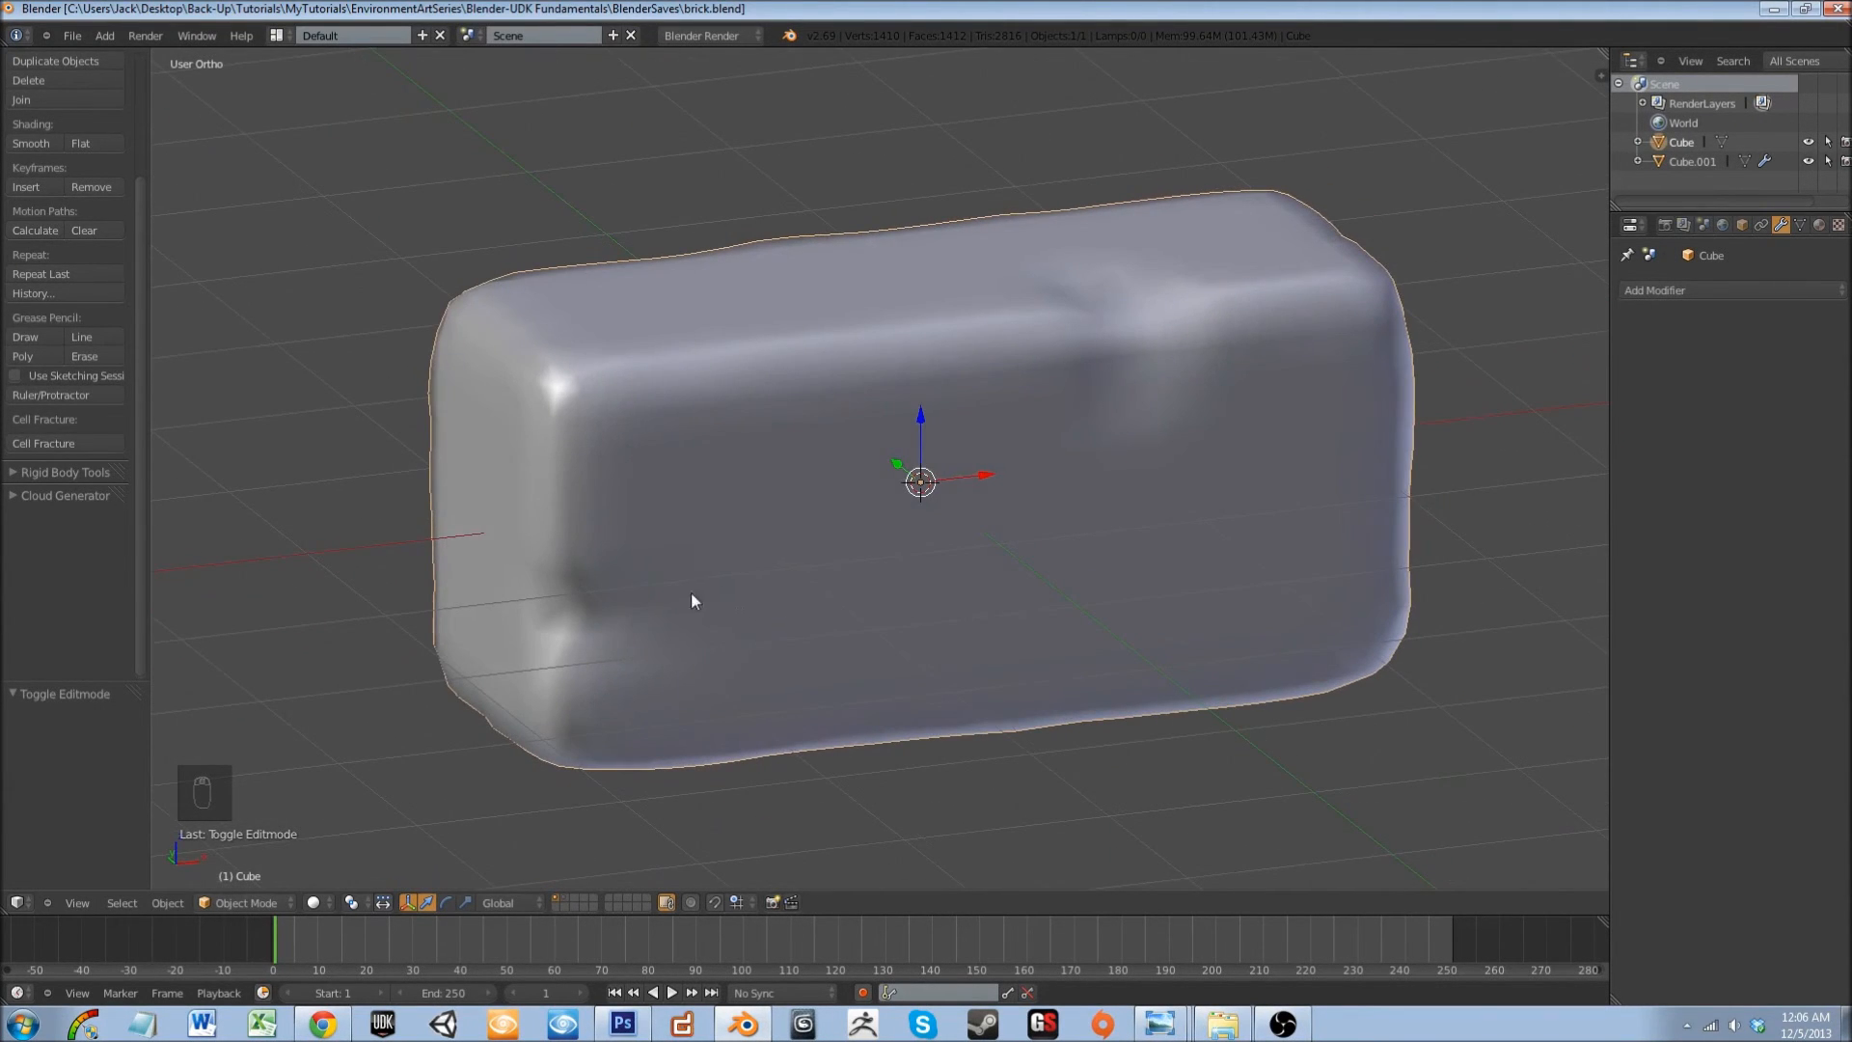